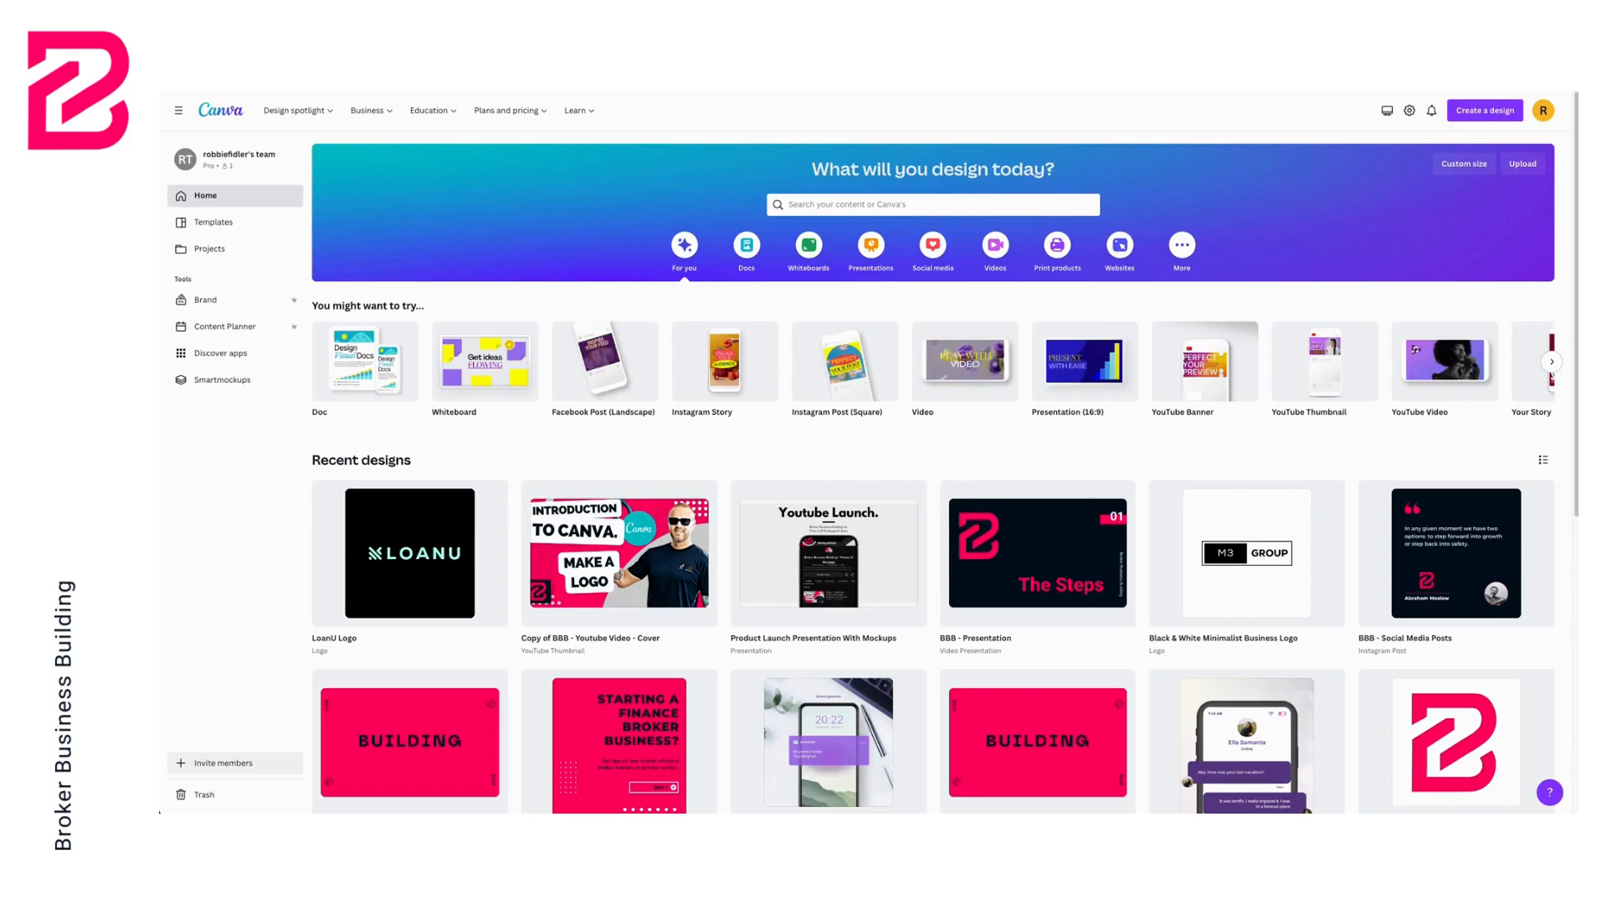
Open the Coolors website in a new tab and start the colour palette generator
key("super+t")
type("colour")
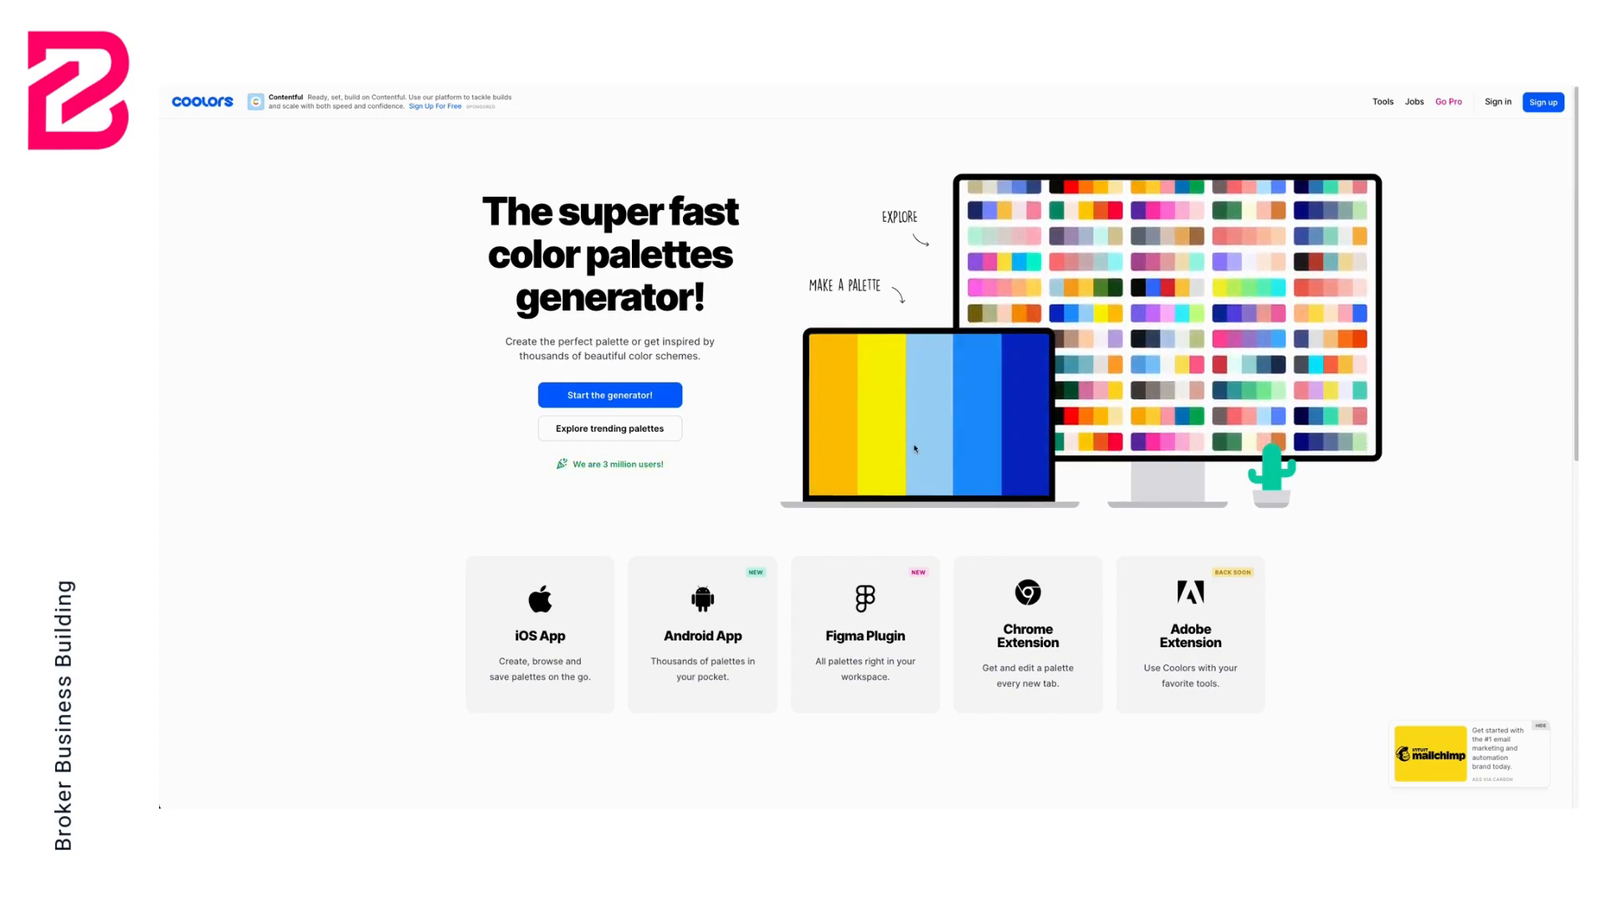
left_click(624, 401)
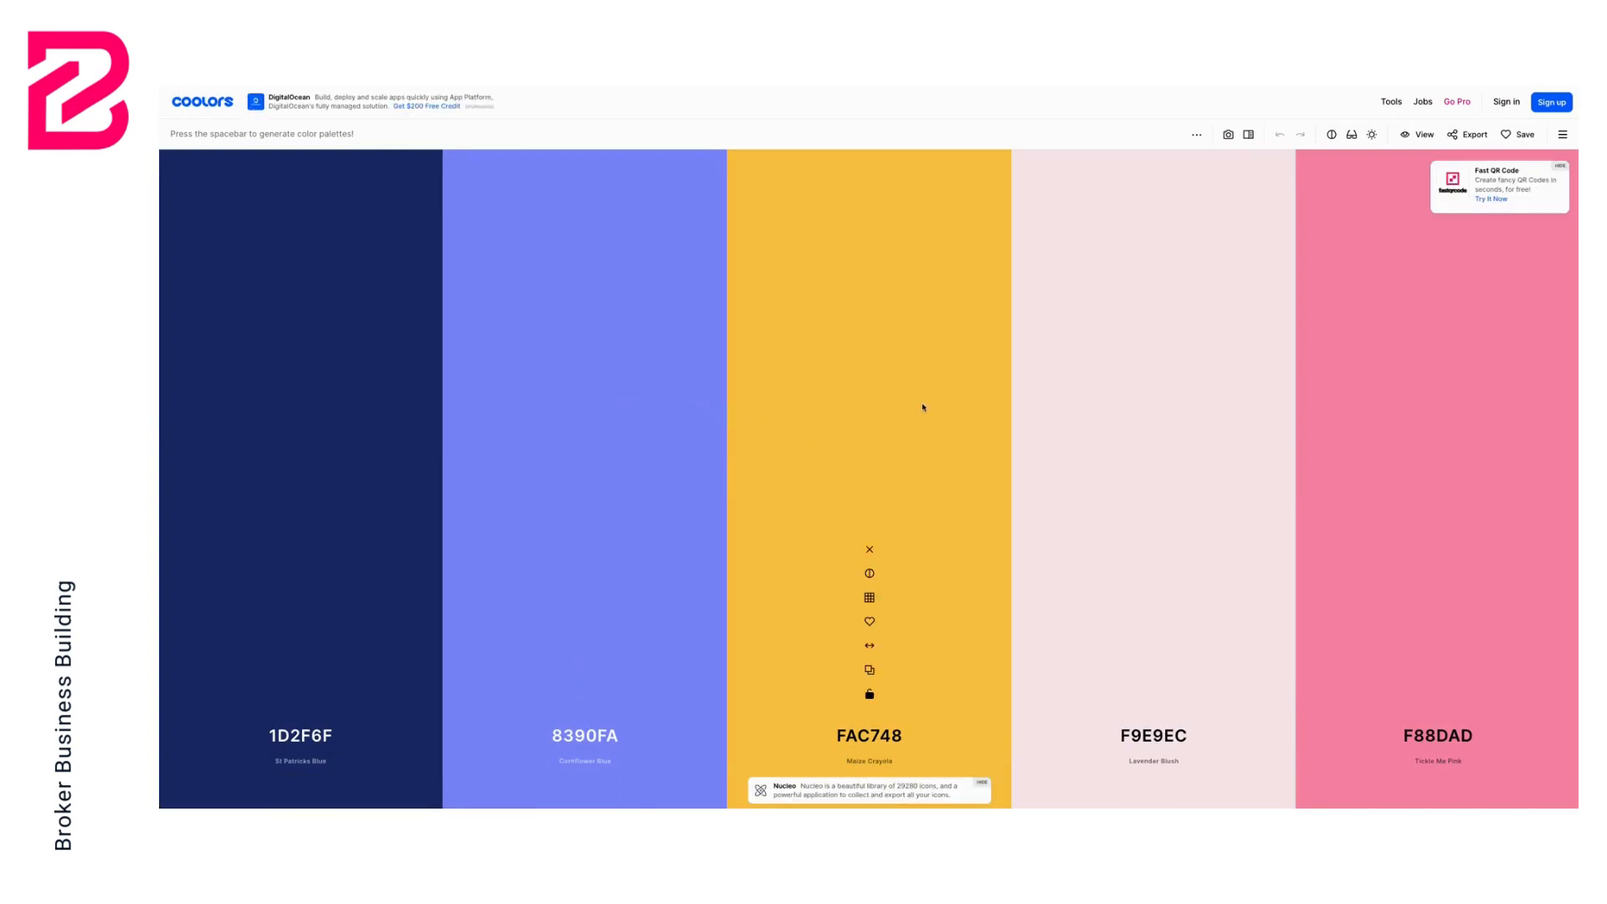
Cycle through several randomly generated five-colour palettes
key("space")
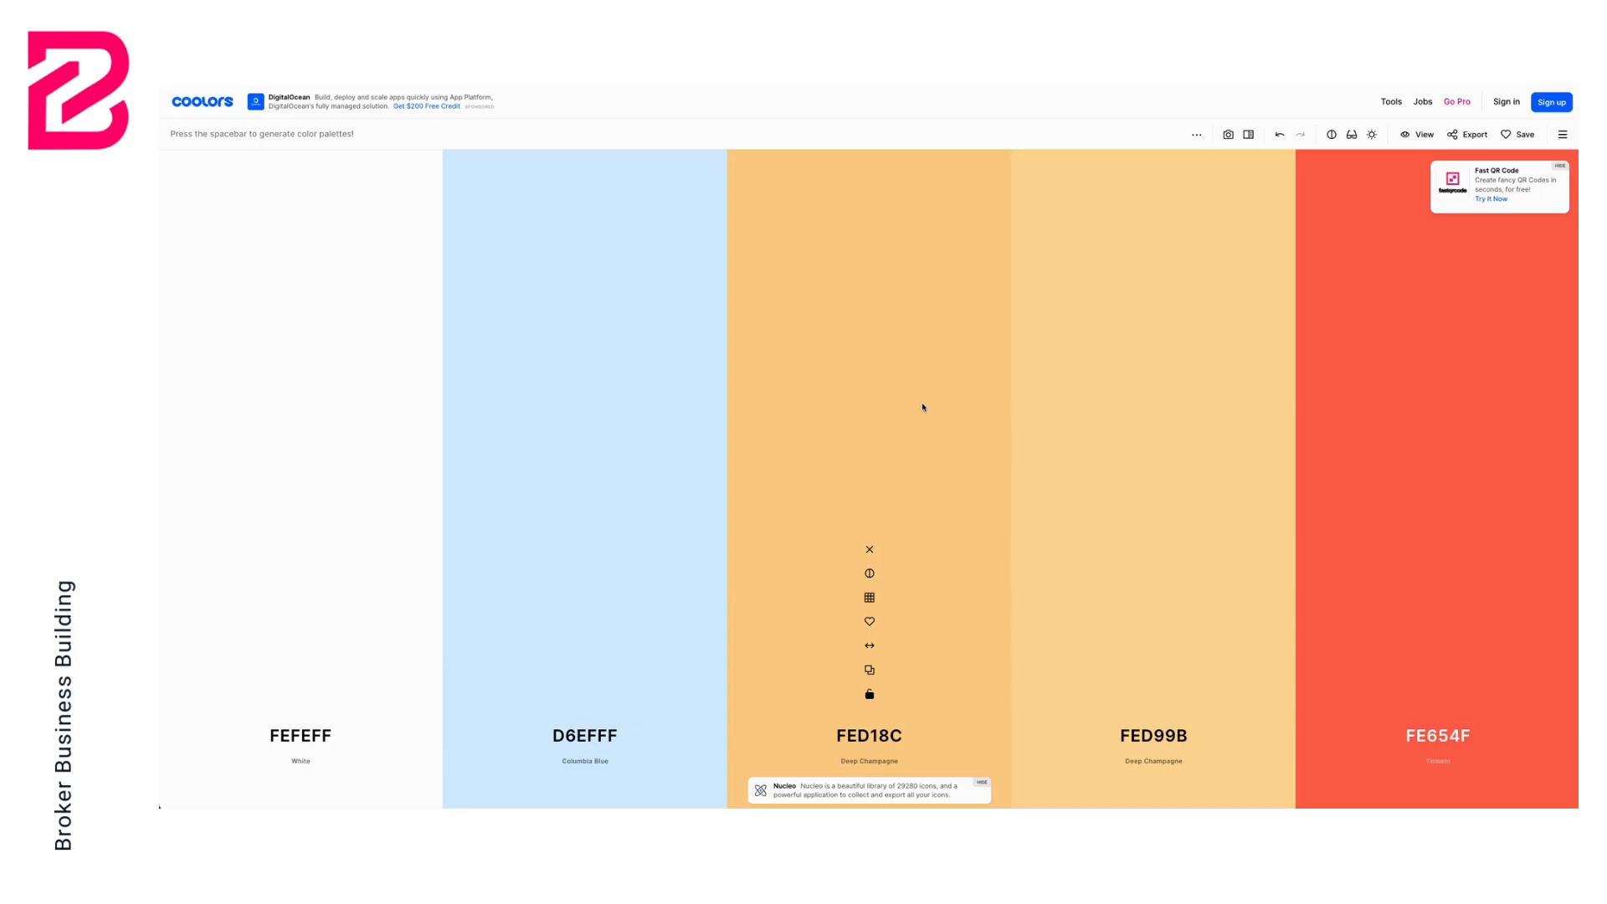
key("space")
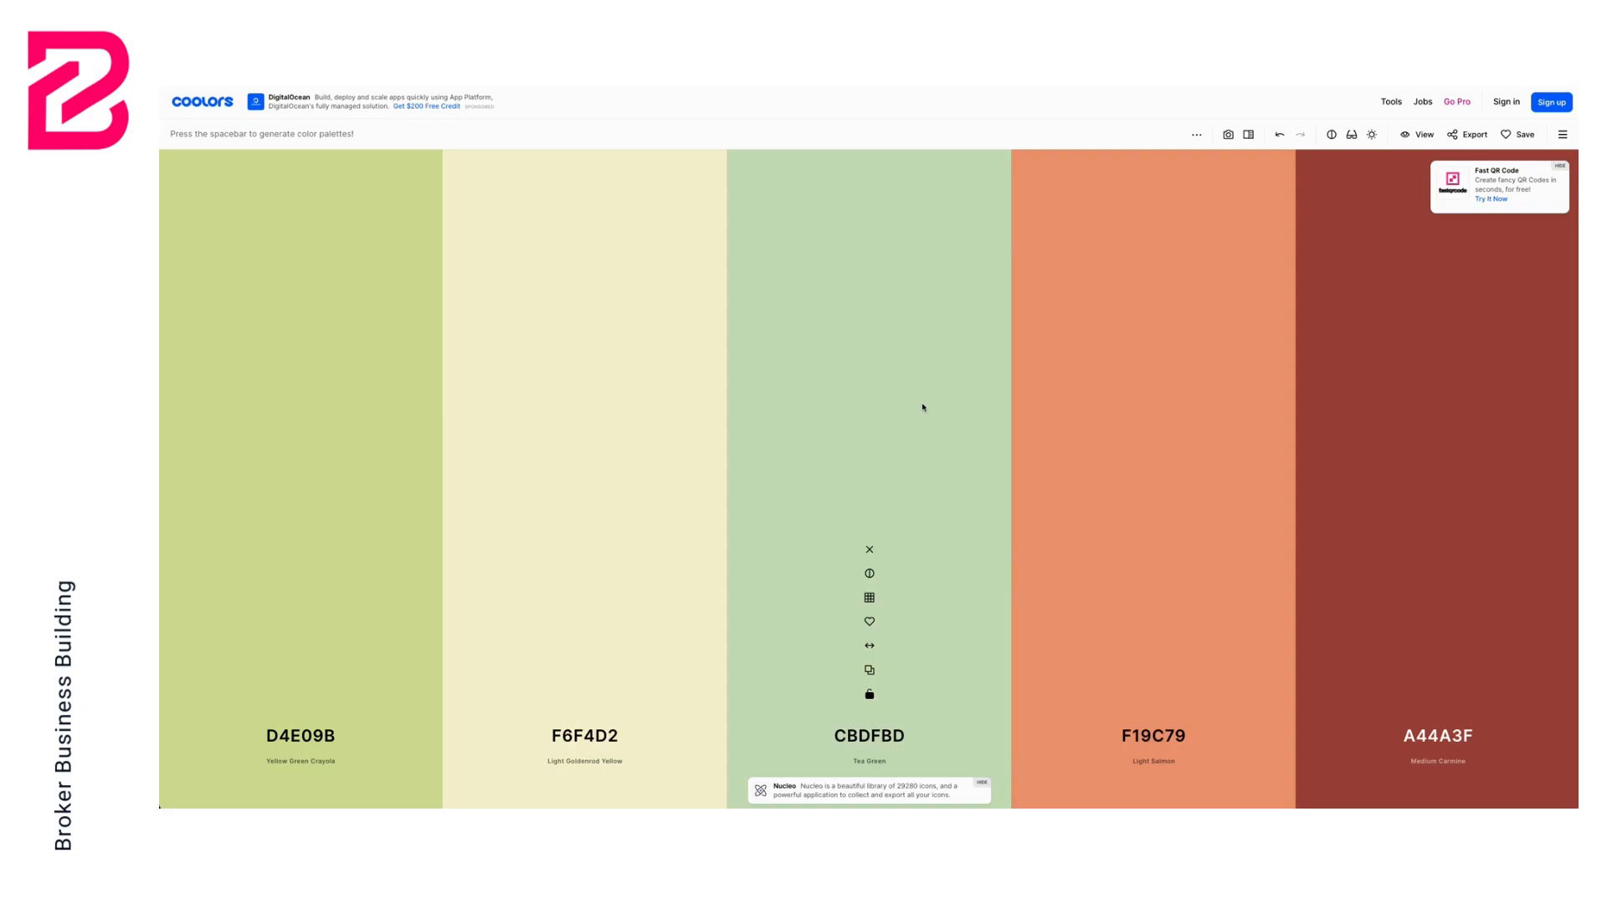
key("space")
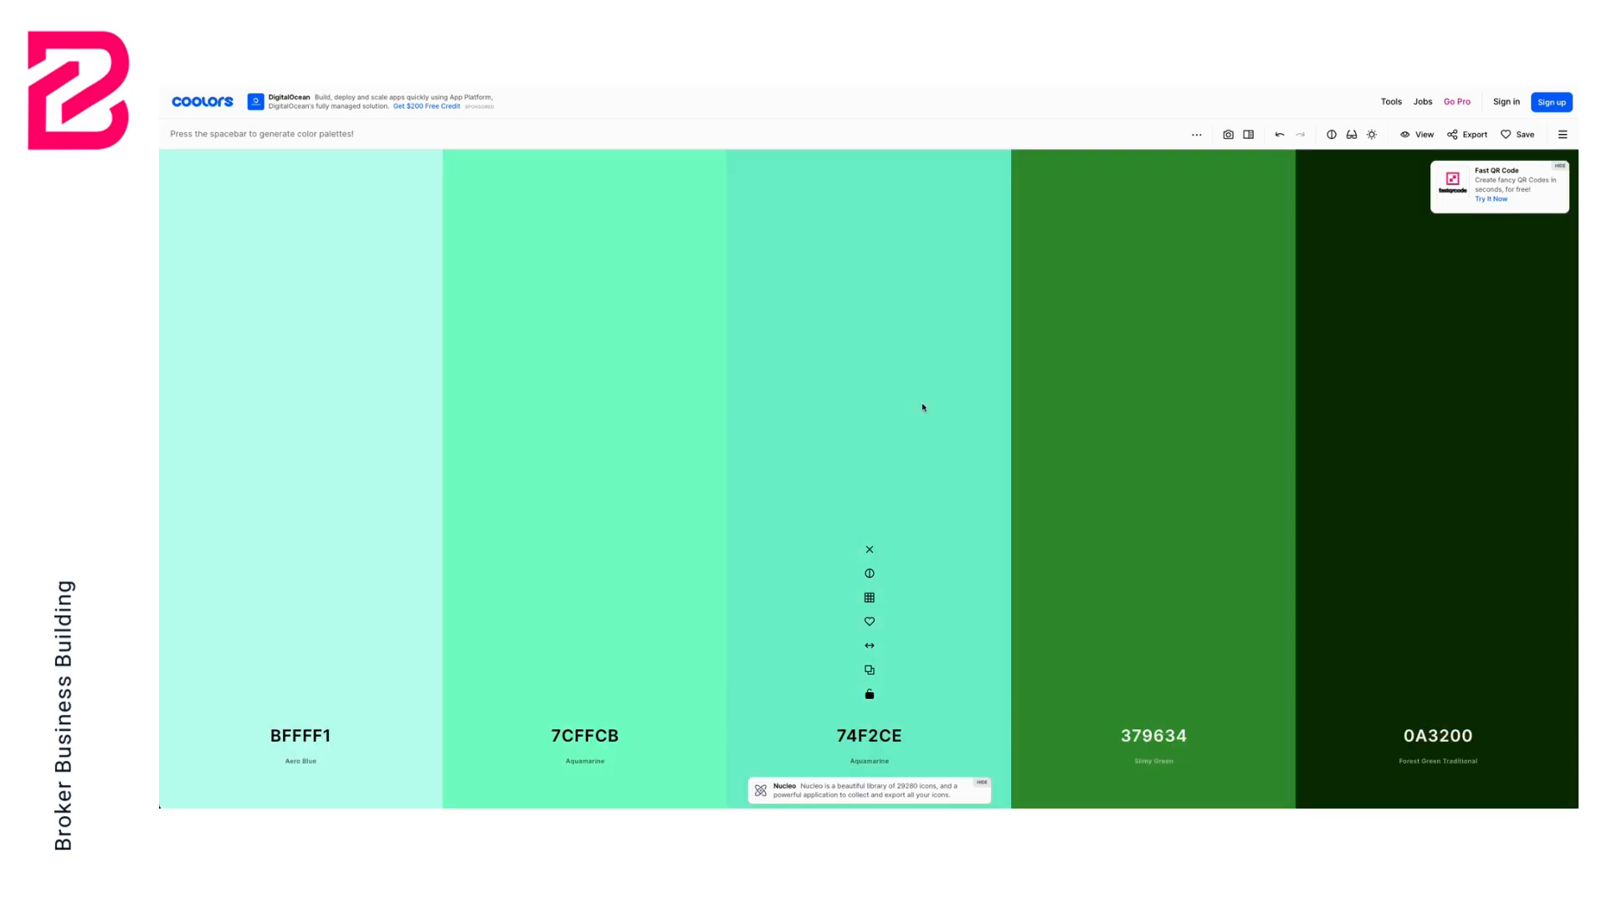
key("space")
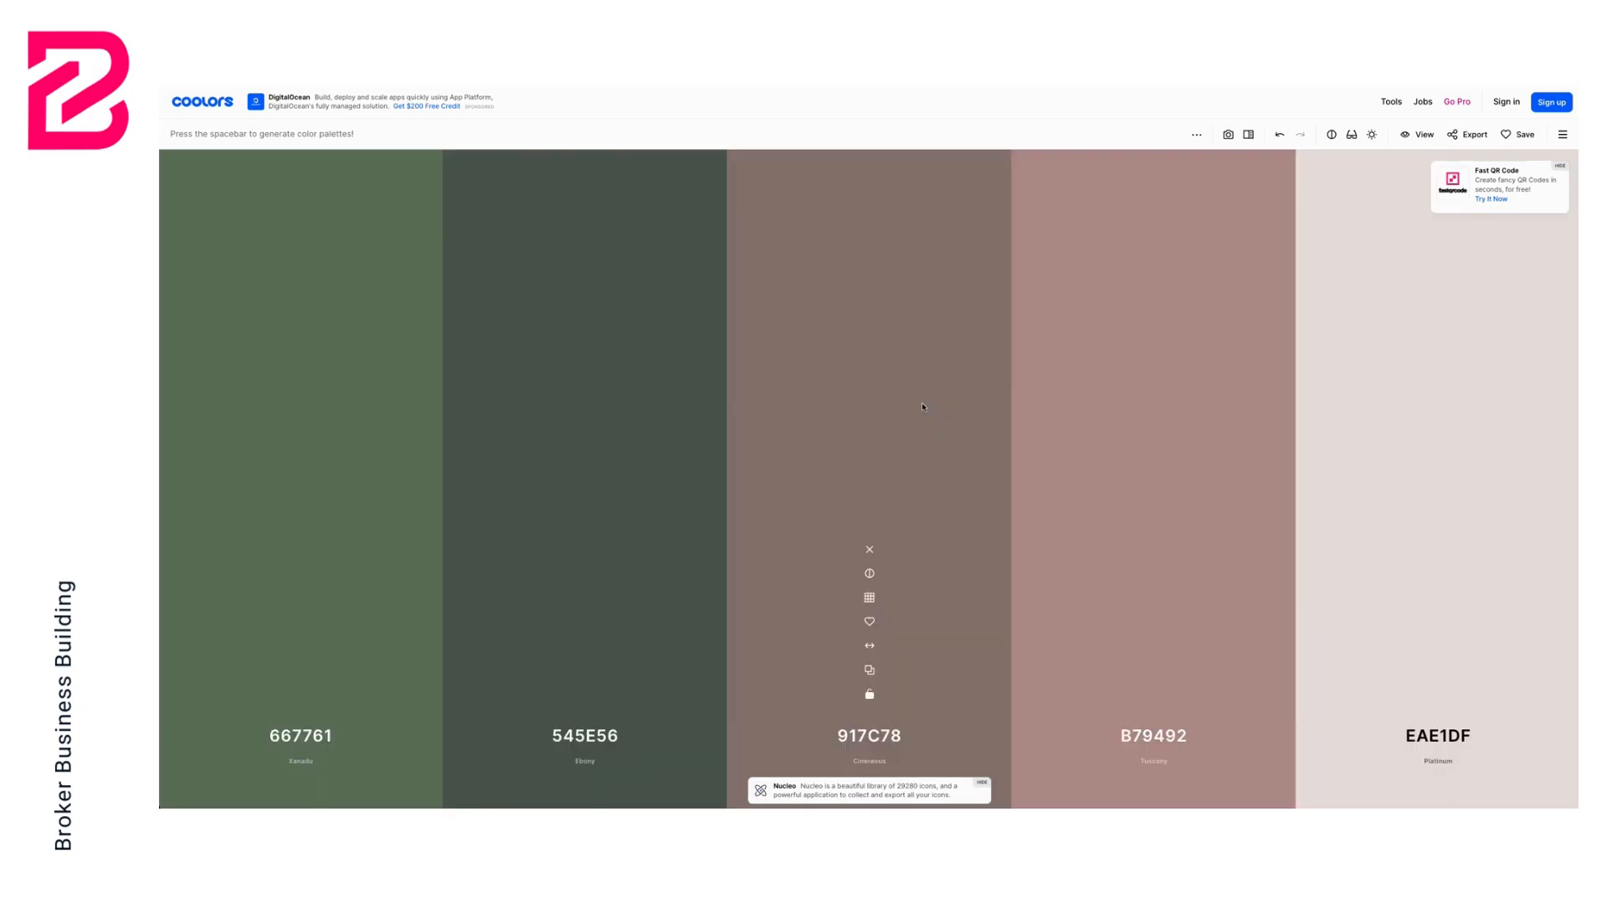
key("space")
key("space")
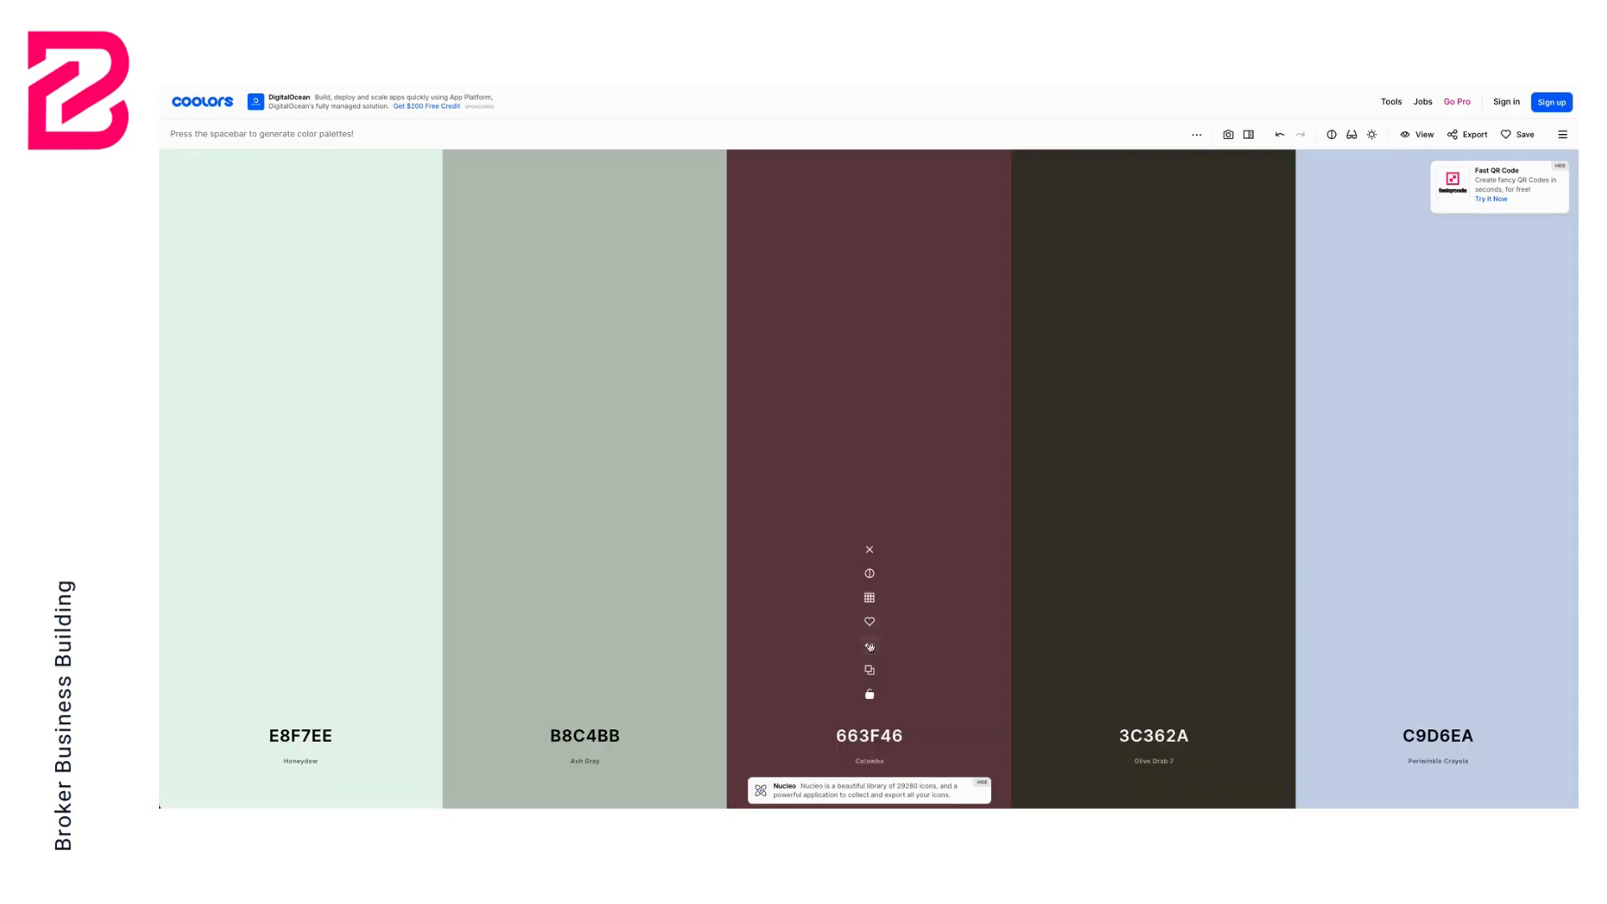
Try rearranging colour columns within palettes and regenerate new palettes several times
left_click_drag(869, 646, 336, 623)
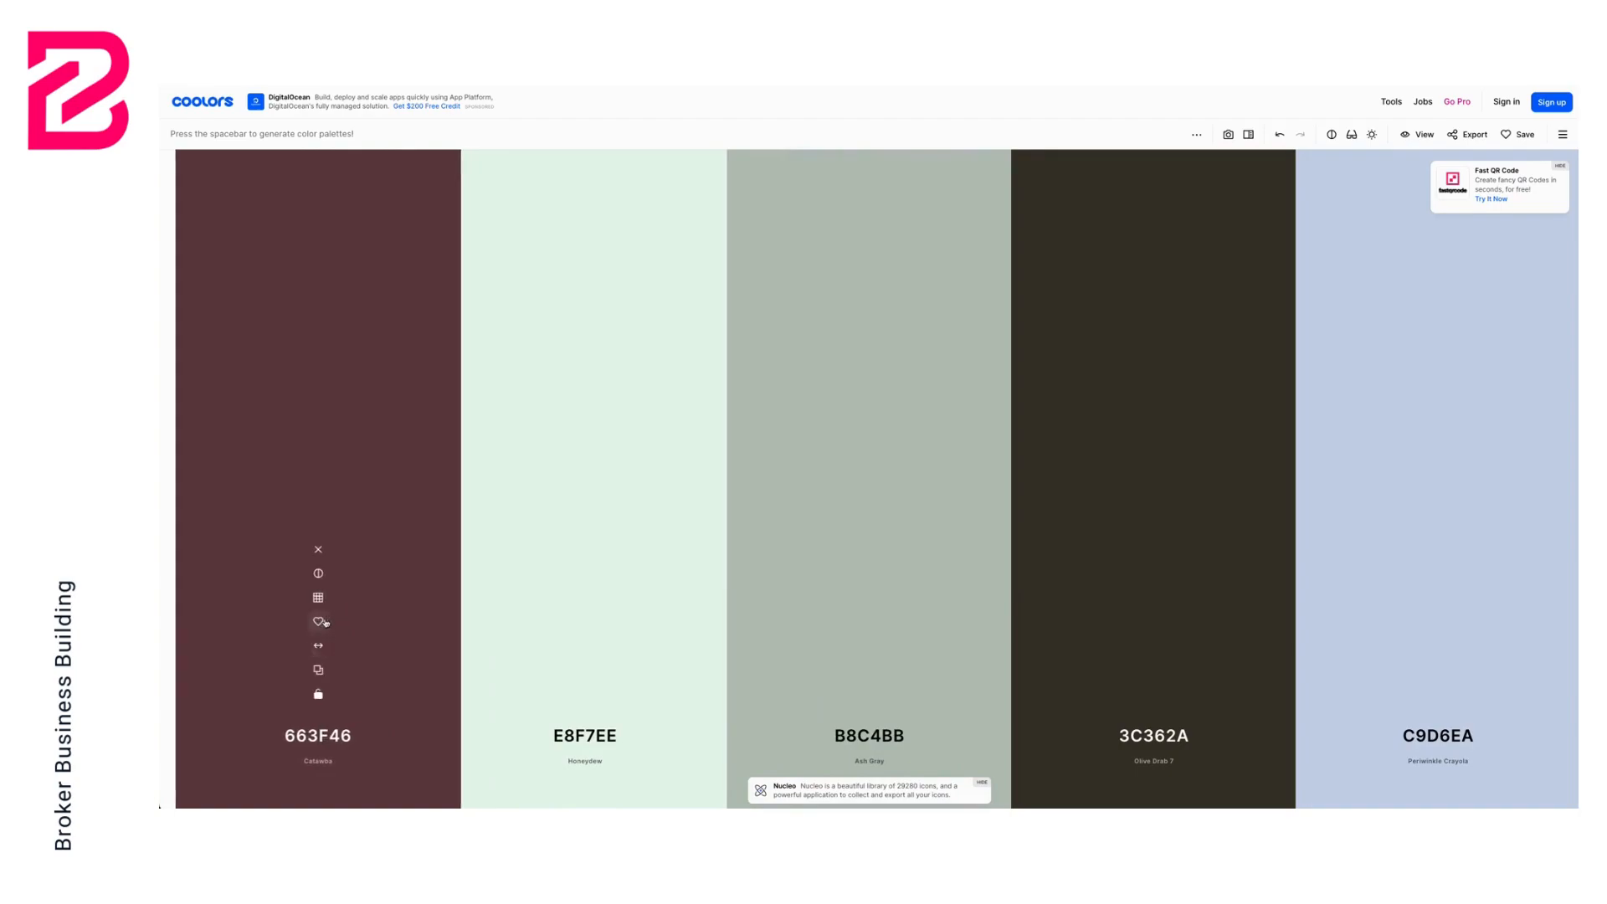
left_click_drag(588, 645, 1136, 616)
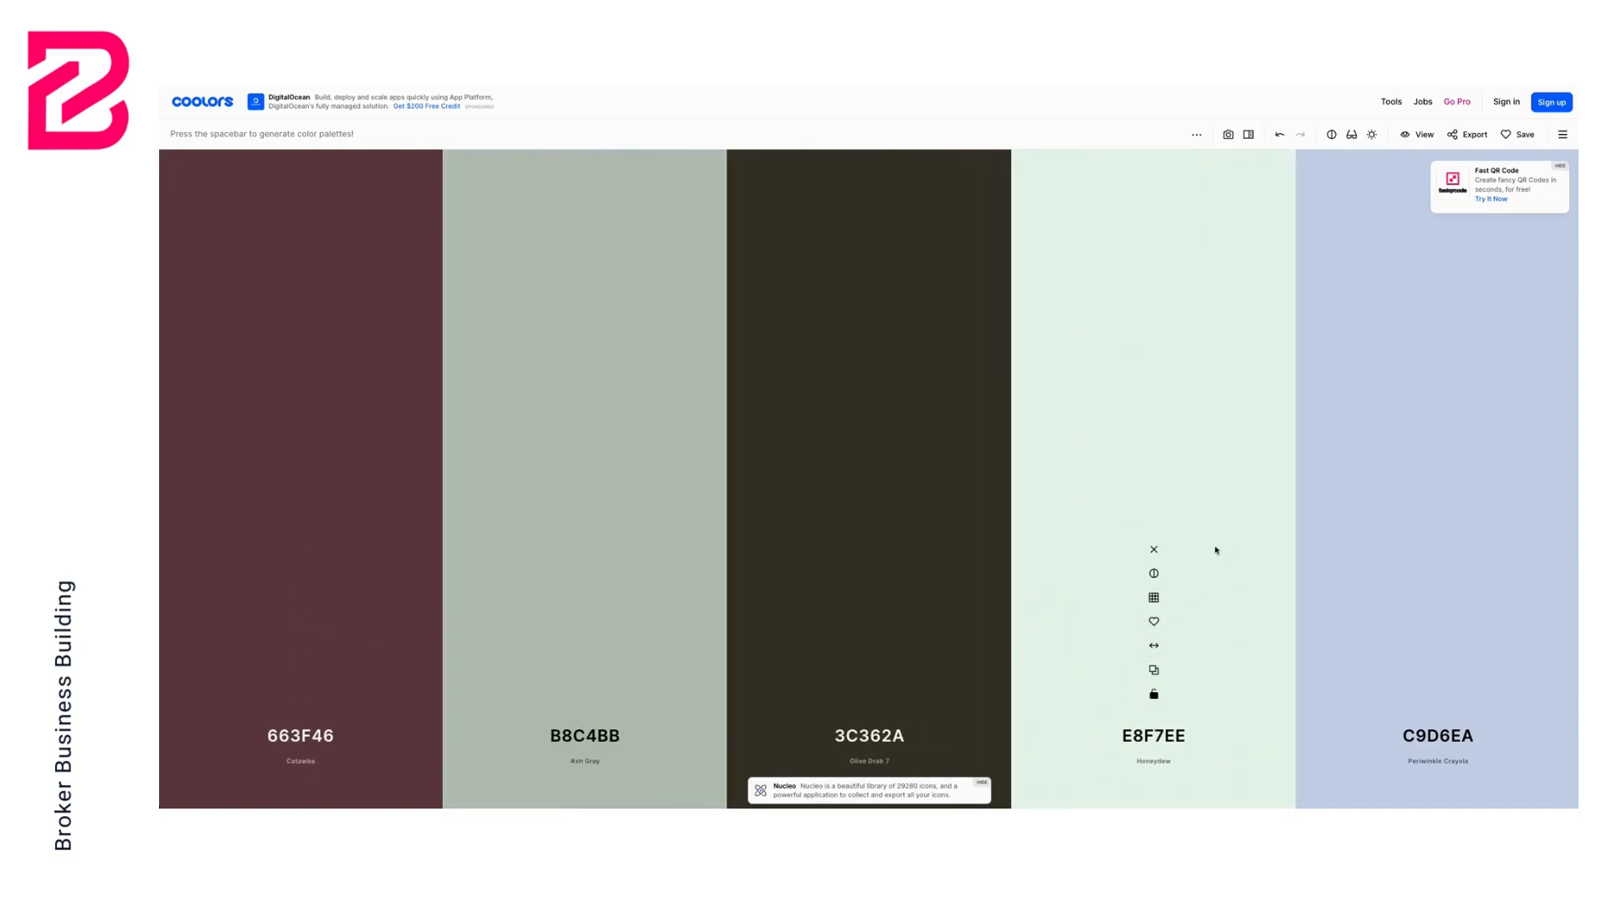
key("space")
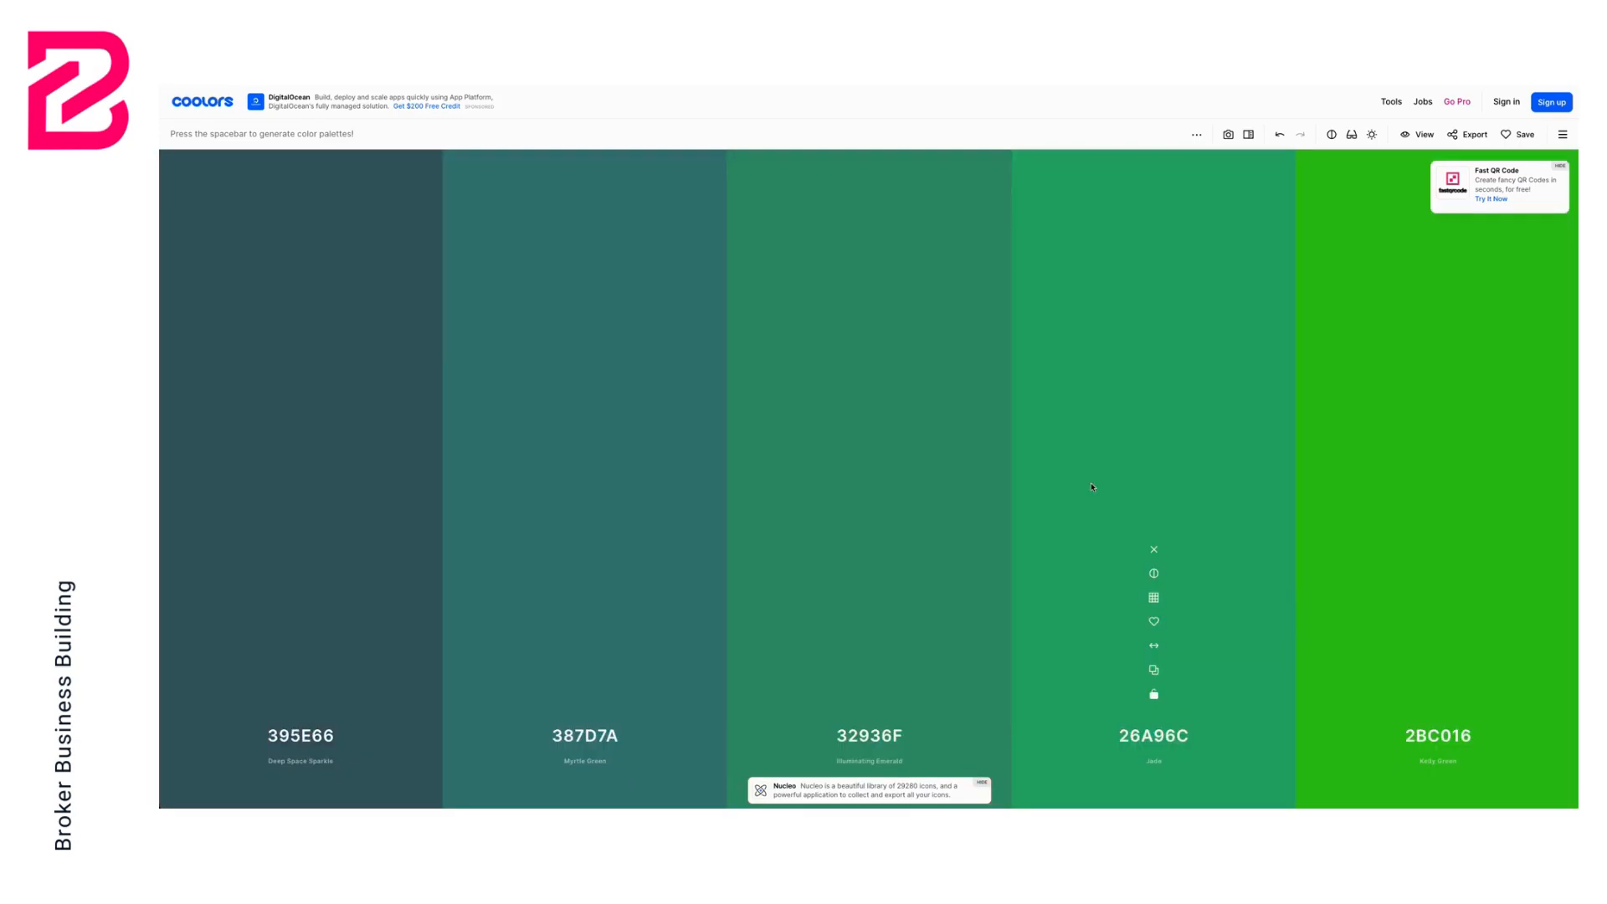
left_click_drag(1153, 646, 863, 628)
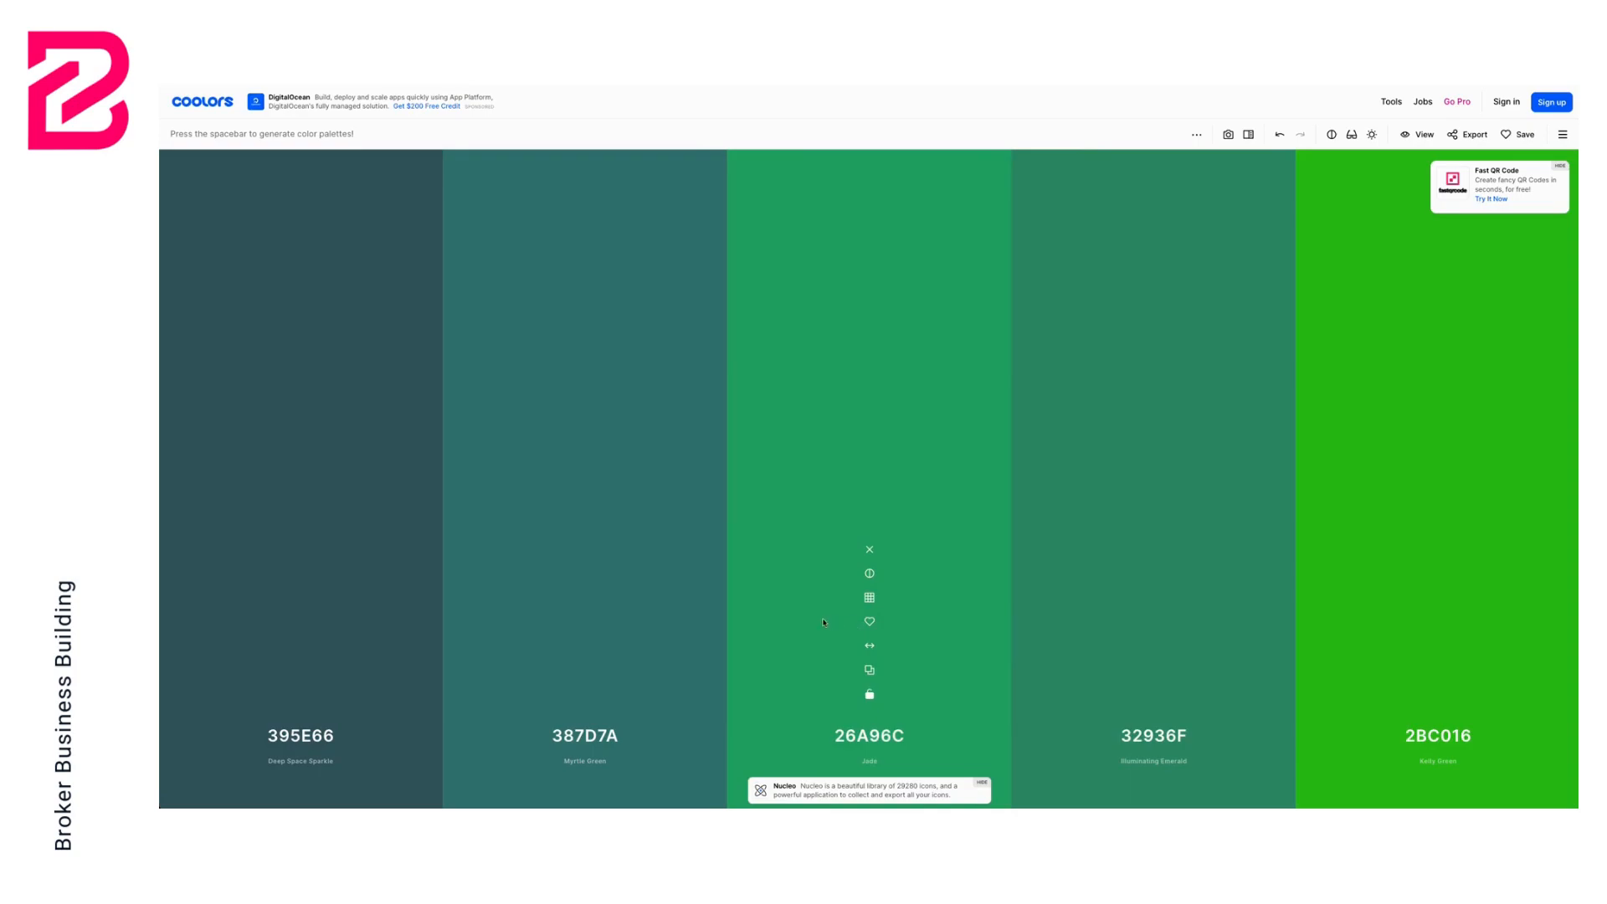
left_click_drag(585, 645, 377, 646)
key("space")
key("space")
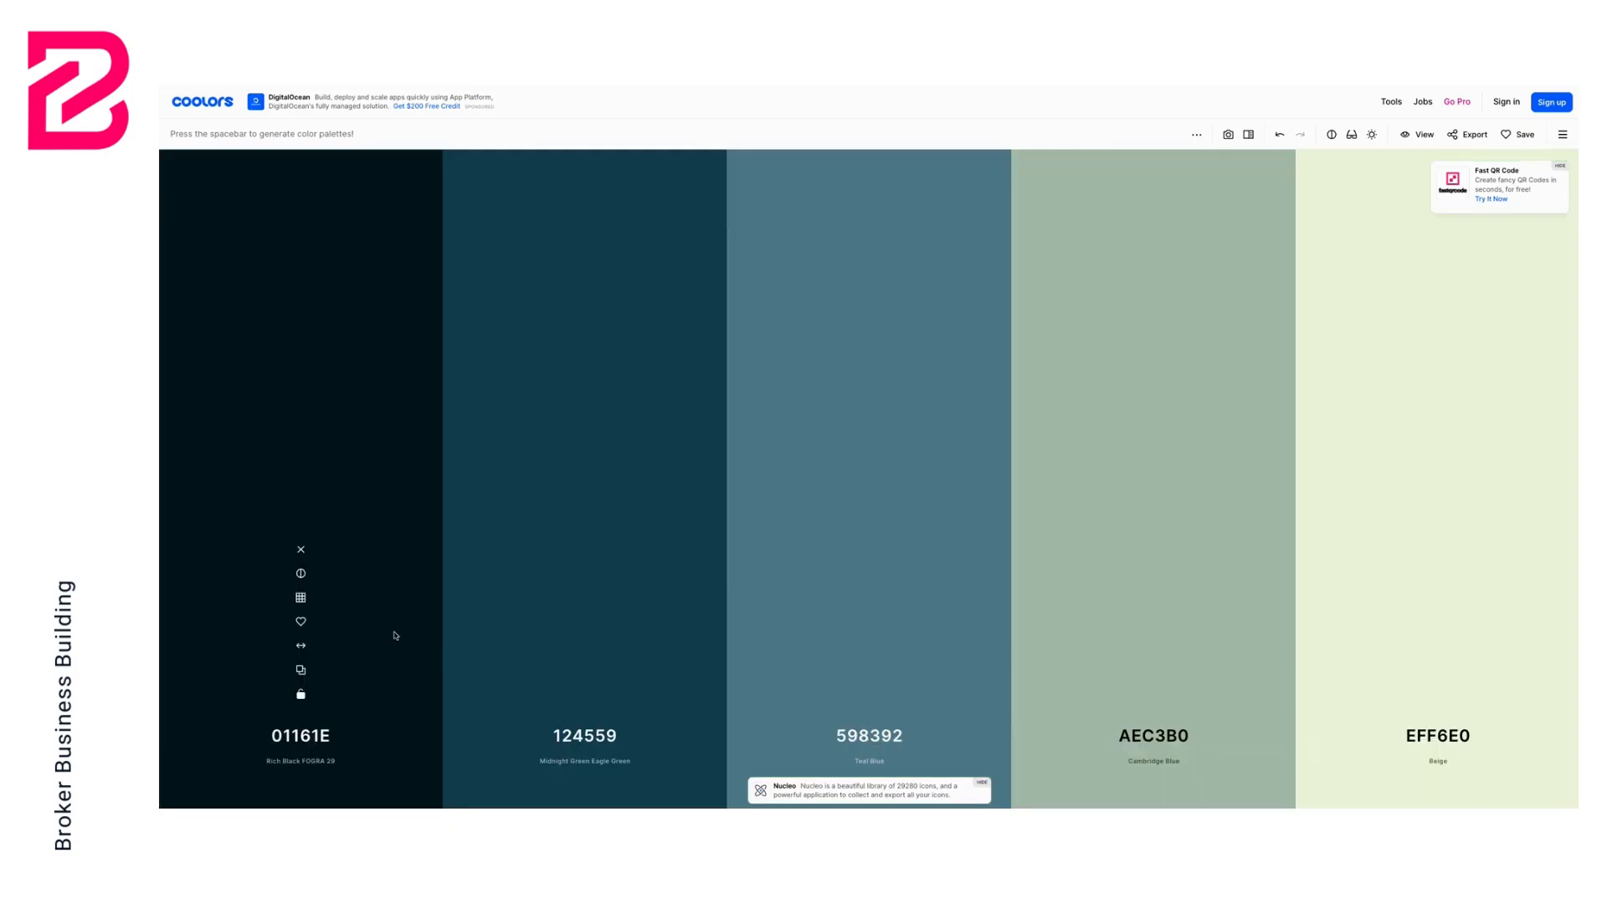
key("space")
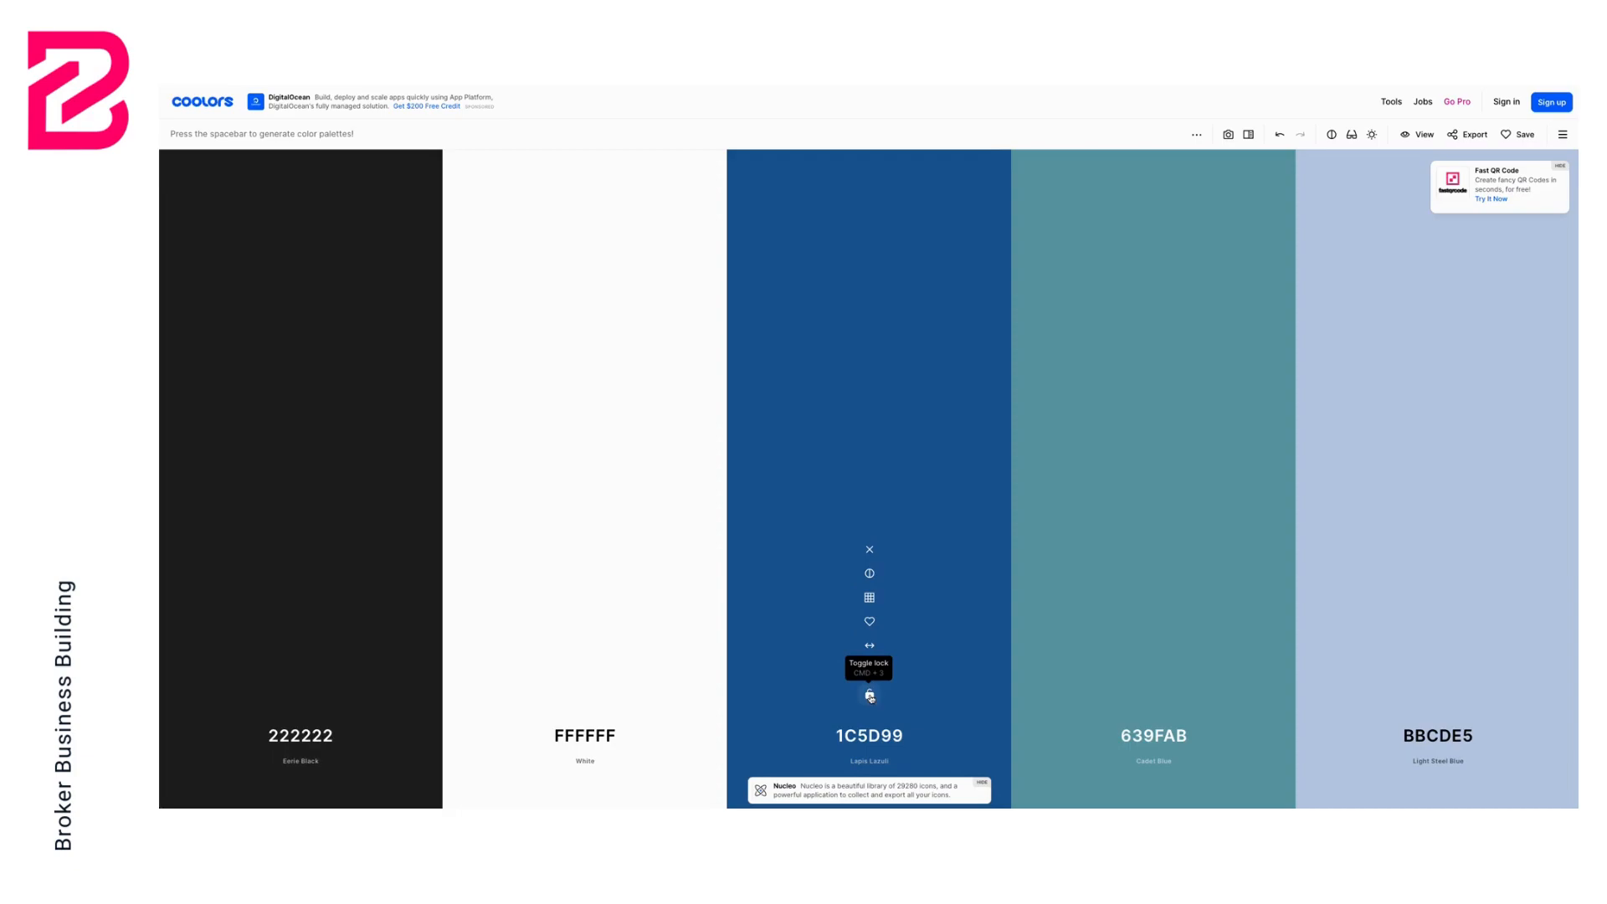
Lock the 1C5D99 blue and generate new palettes around it
left_click(869, 696)
key("space")
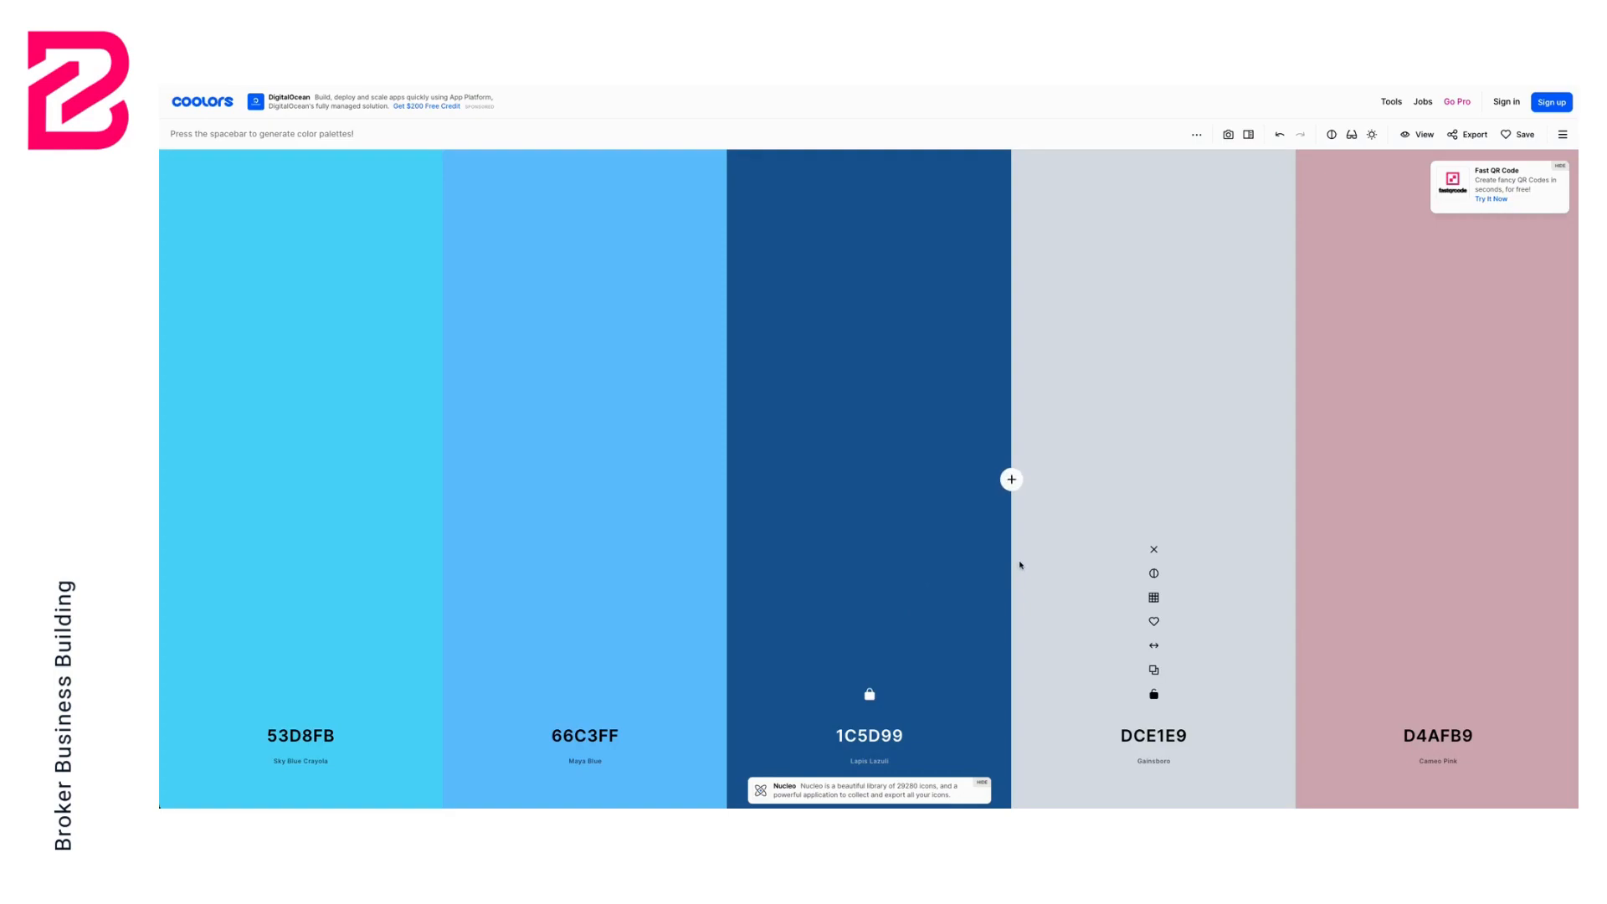
key("space")
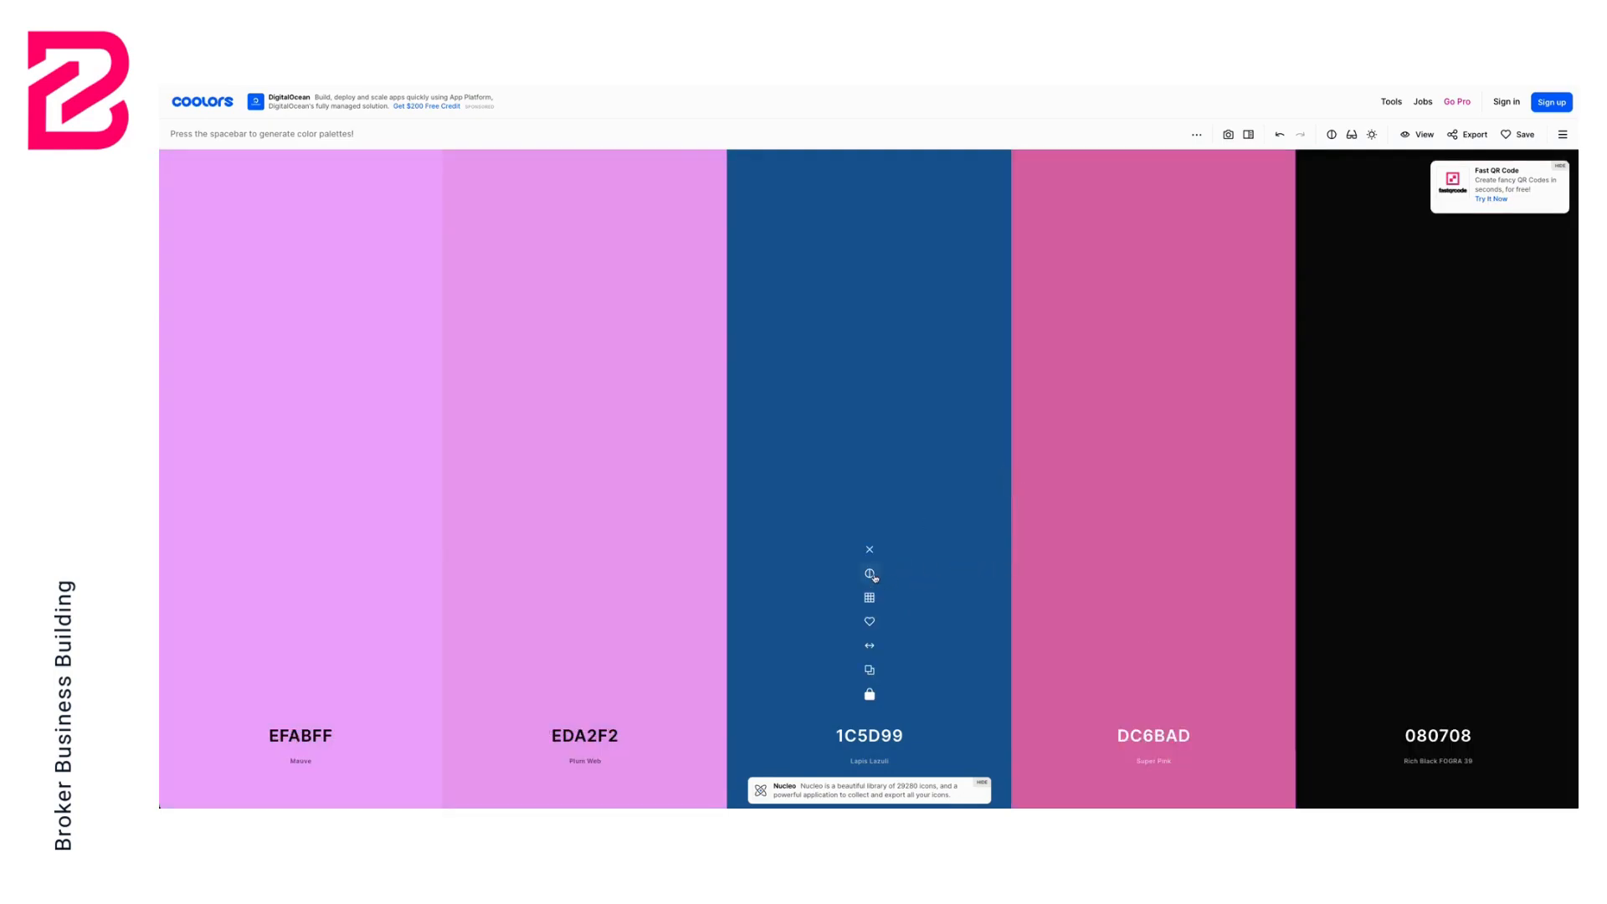
Lock the DC6BAD pink instead, regenerate the other colours, and move the pink column to the first position
left_click_drag(874, 637, 1096, 634)
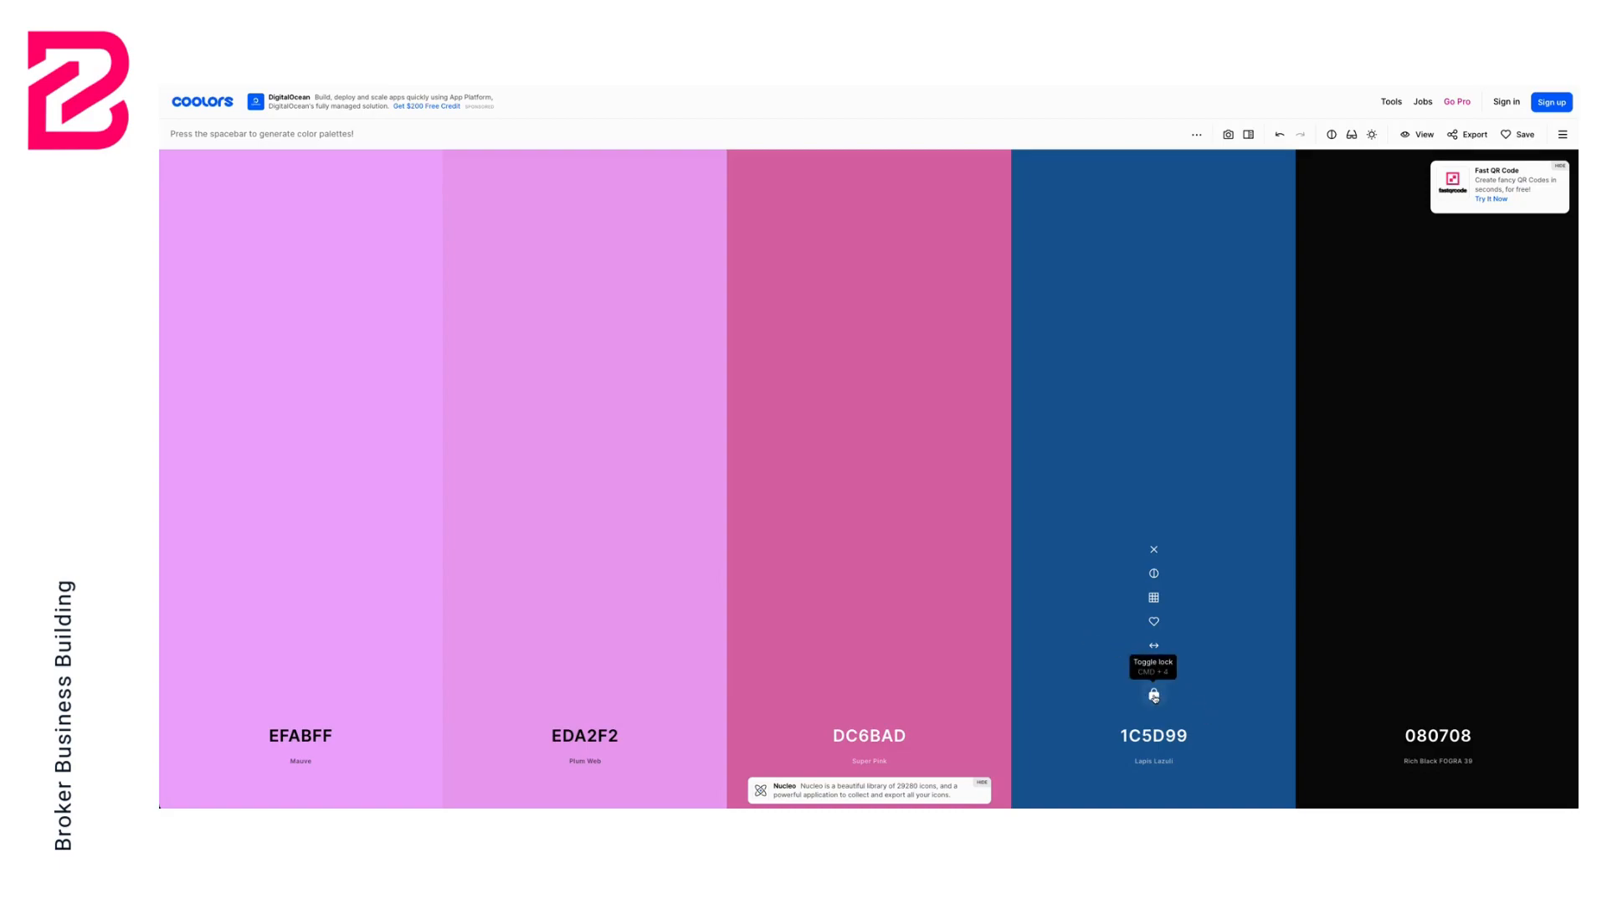
left_click(869, 694)
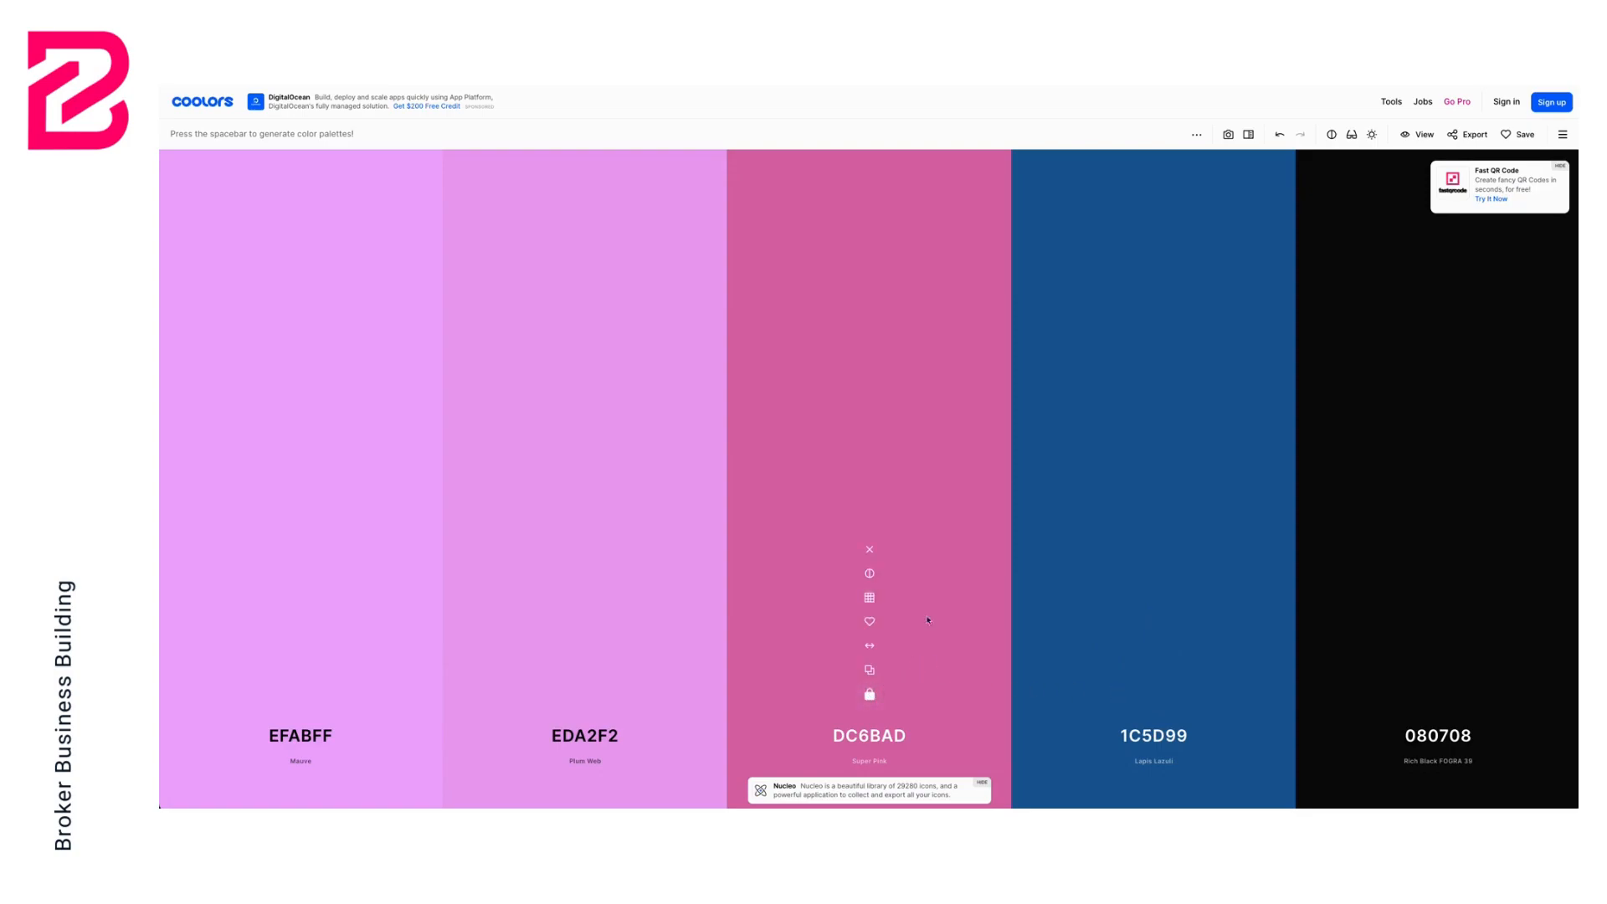
key("space")
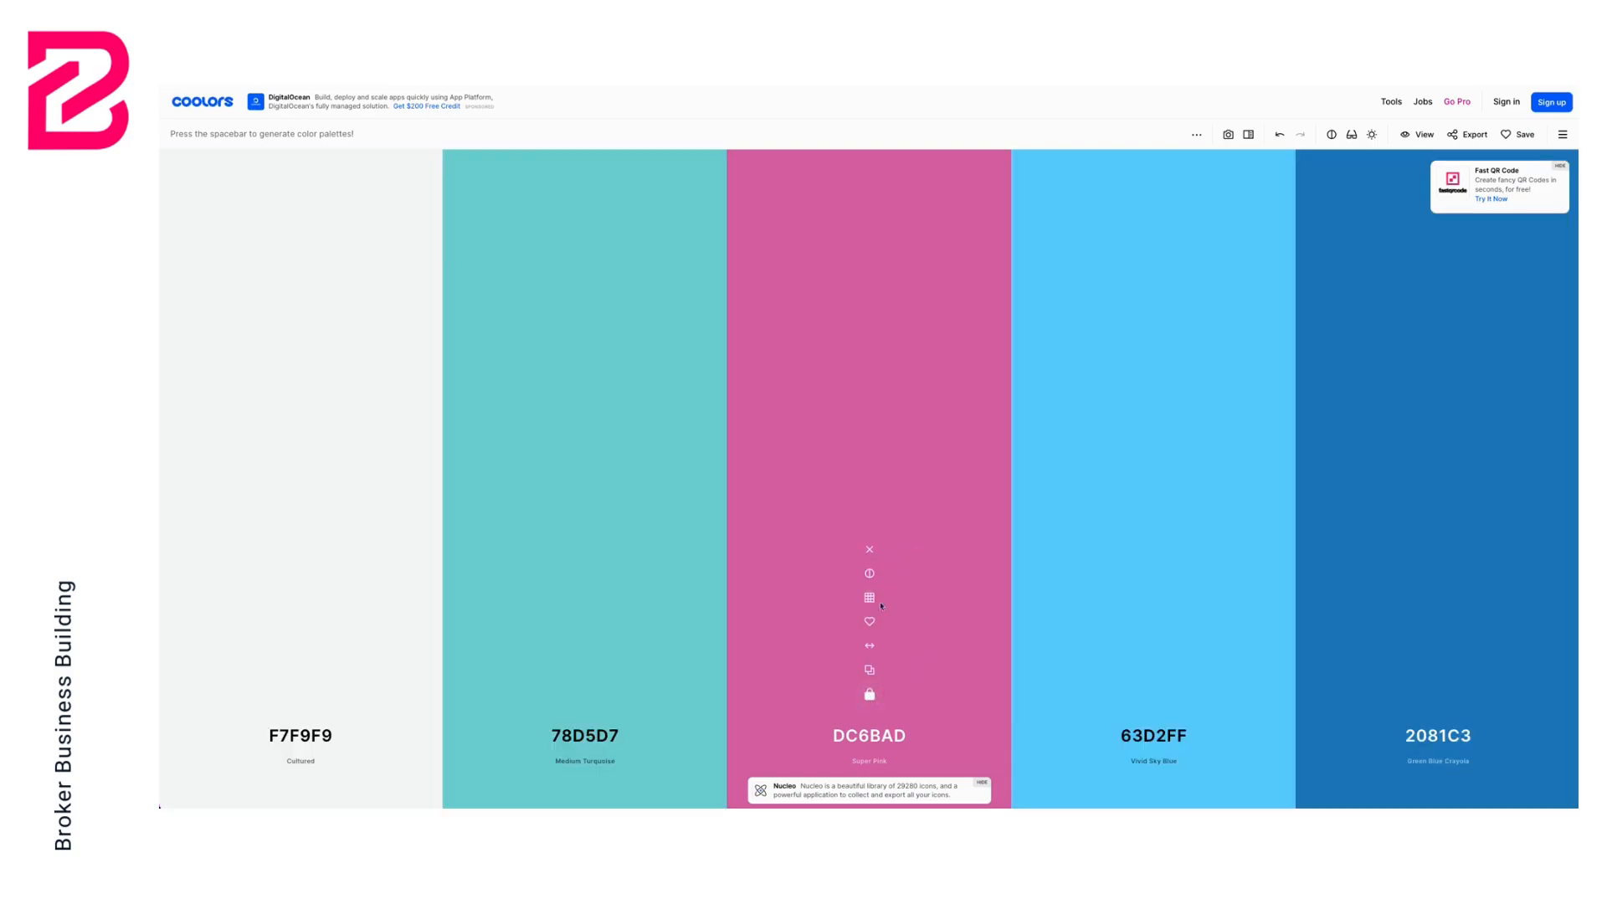
left_click_drag(869, 645, 301, 640)
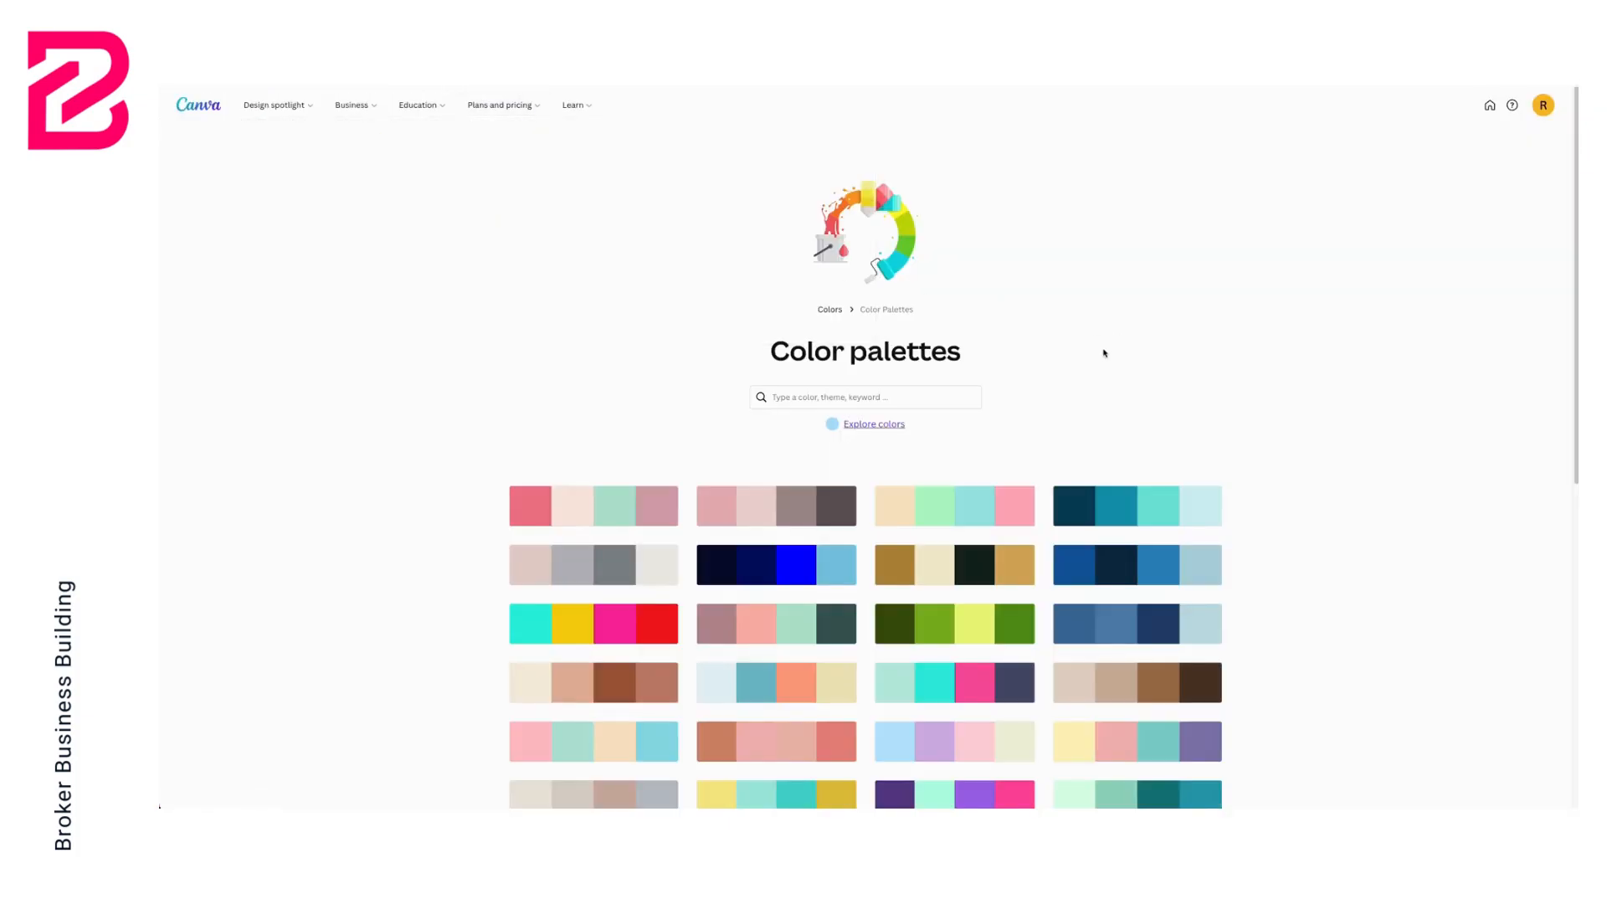
Browse the first pages of Canva's colour palettes collection for inspiration
scroll(1088, 358, "down", 1)
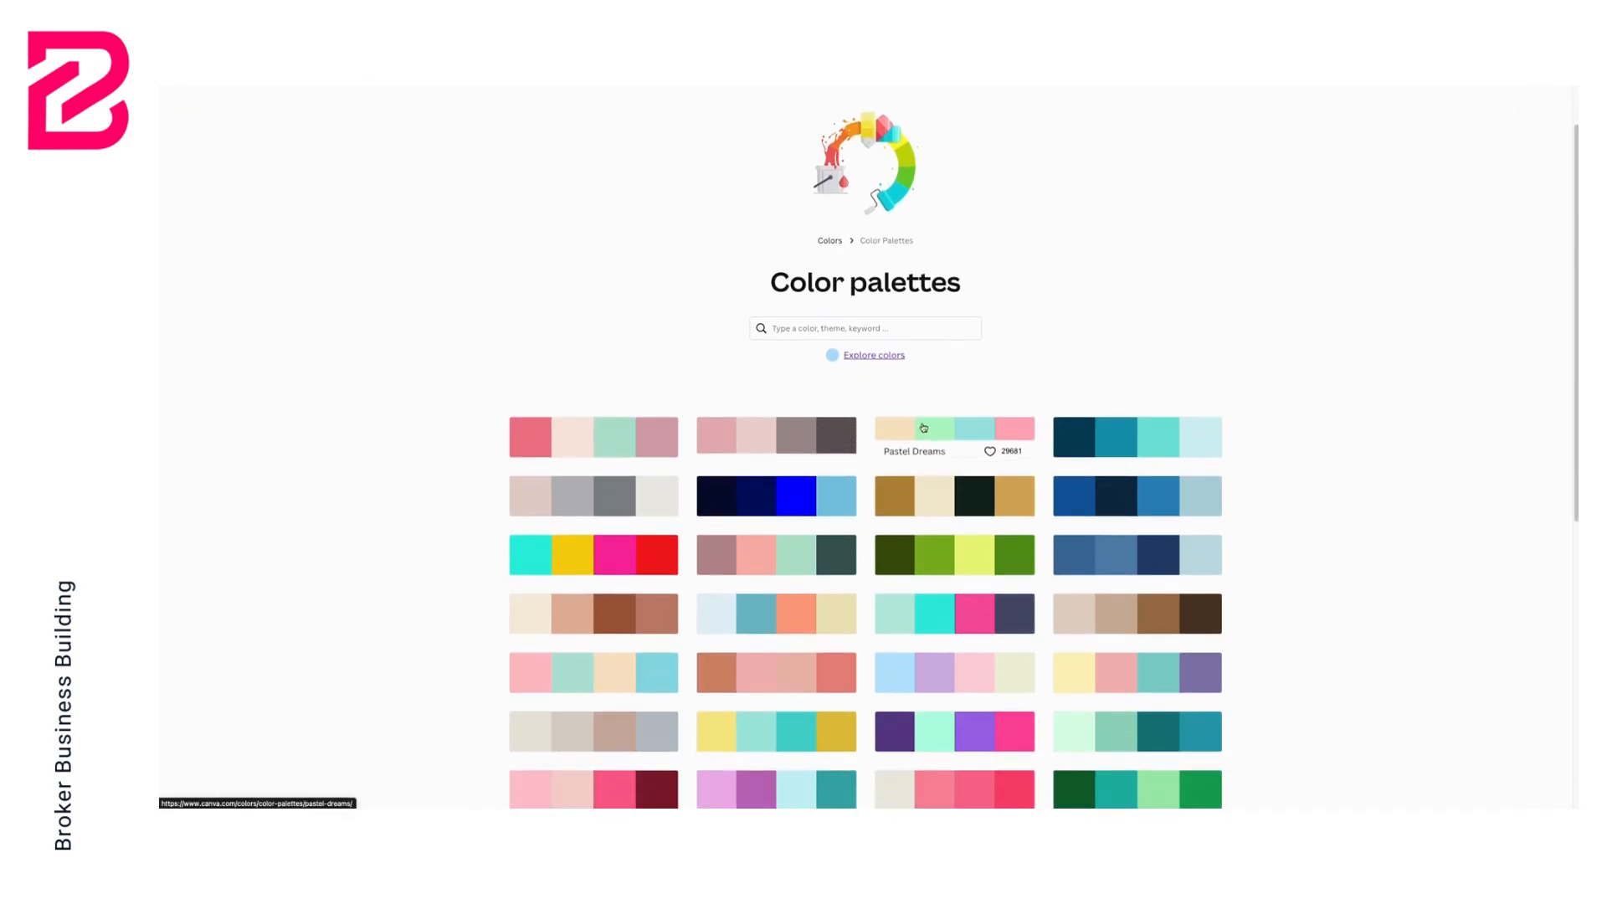
scroll(943, 507, "down", 1)
scroll(943, 507, "down", 4)
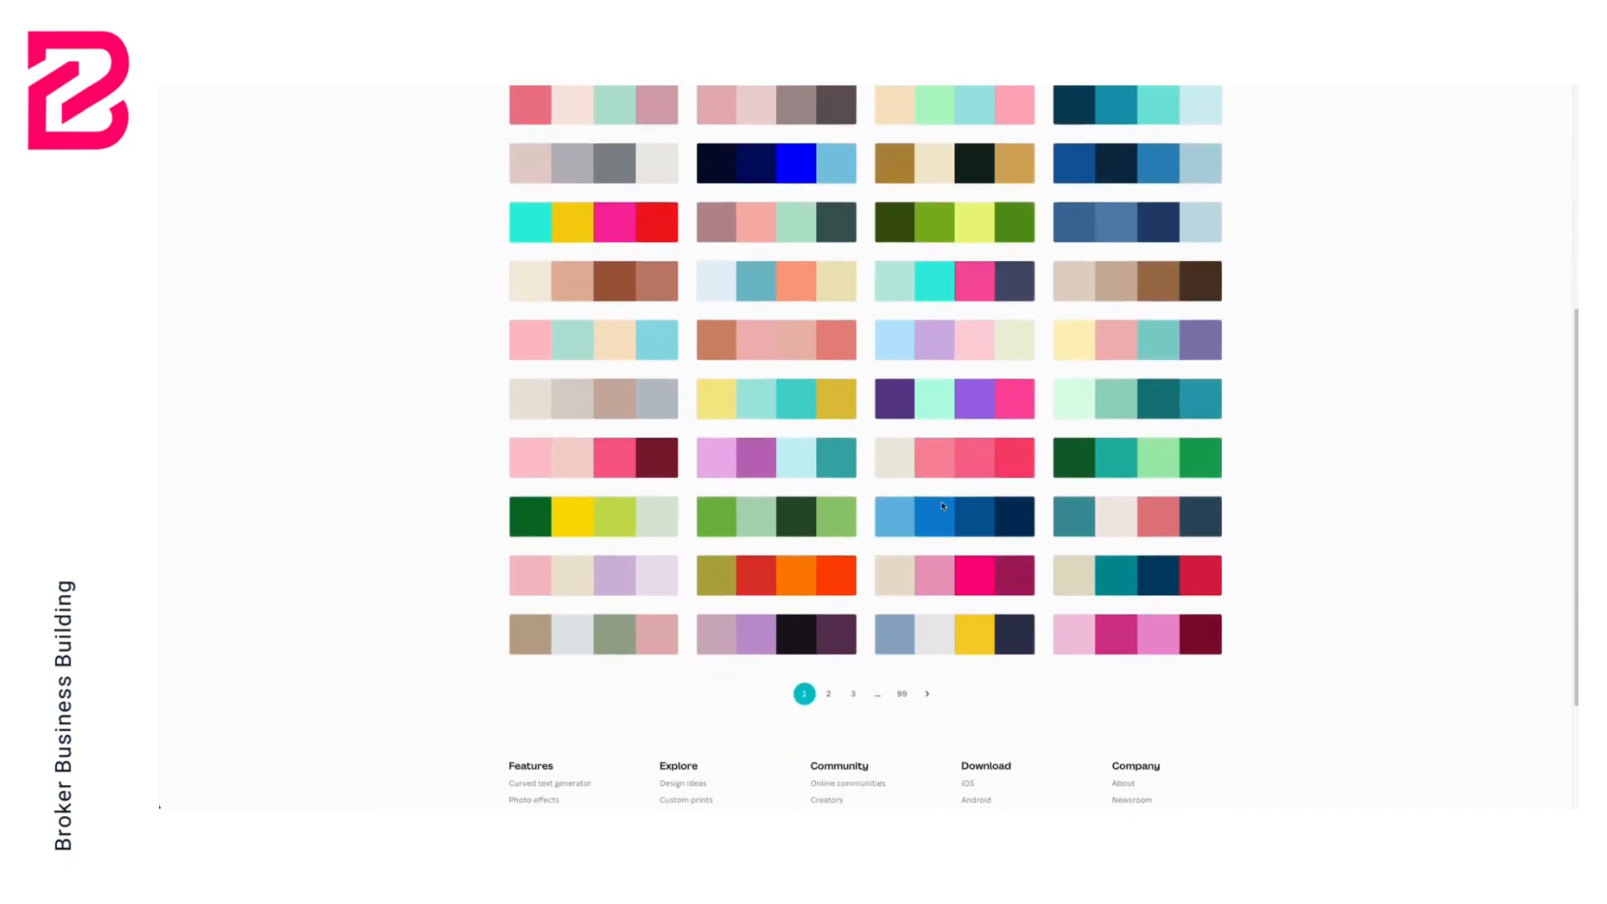
left_click(829, 677)
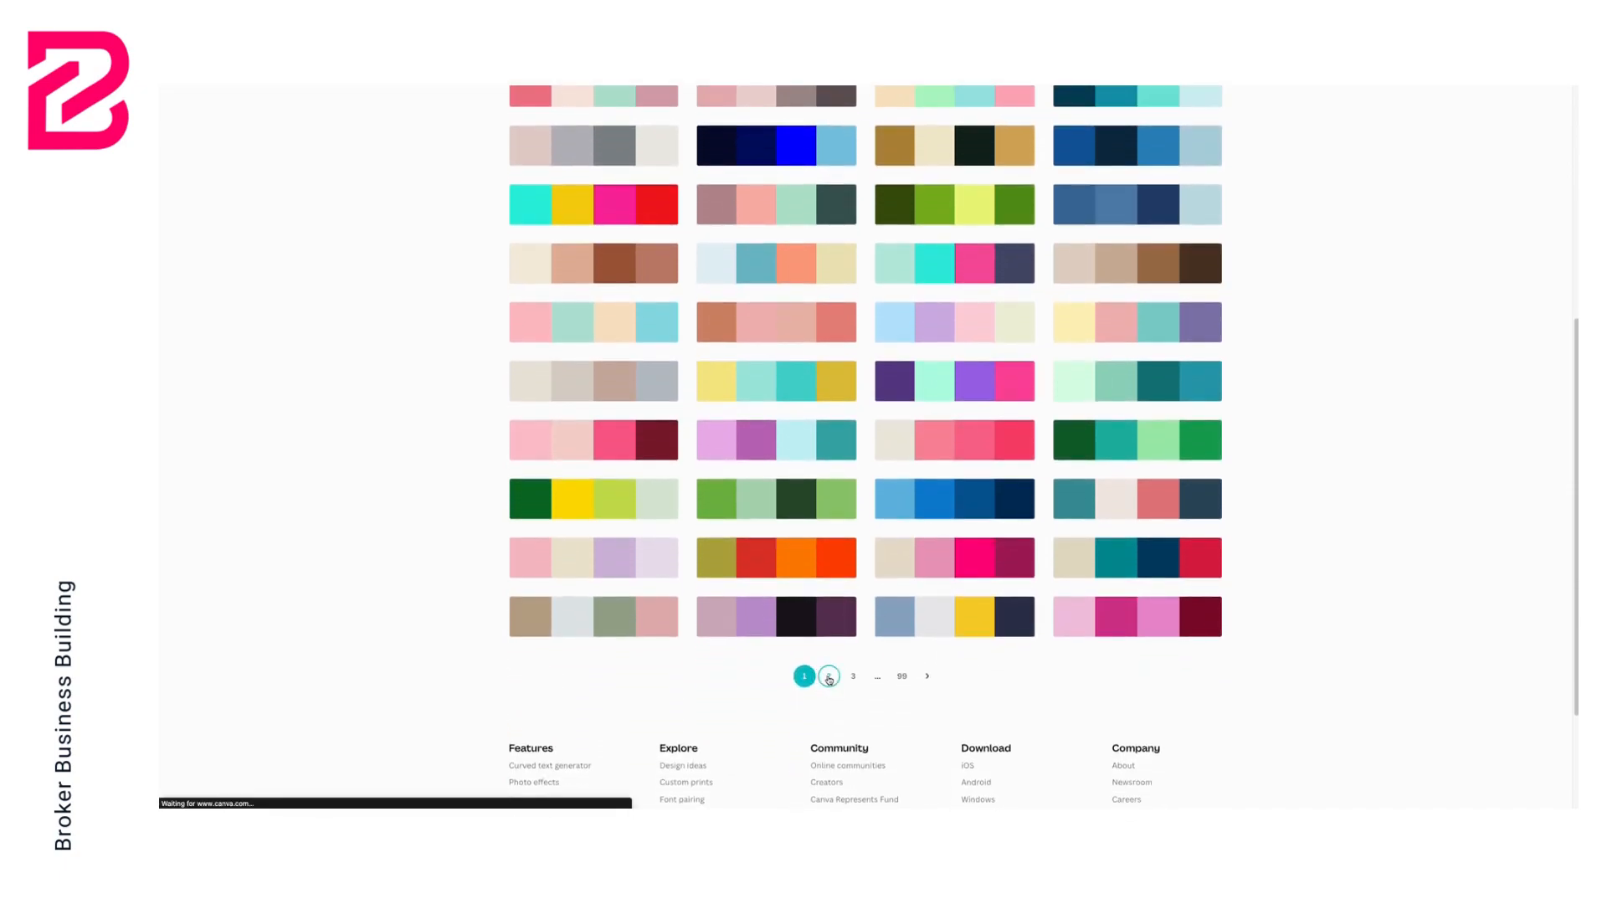
scroll(925, 595, "down", 2)
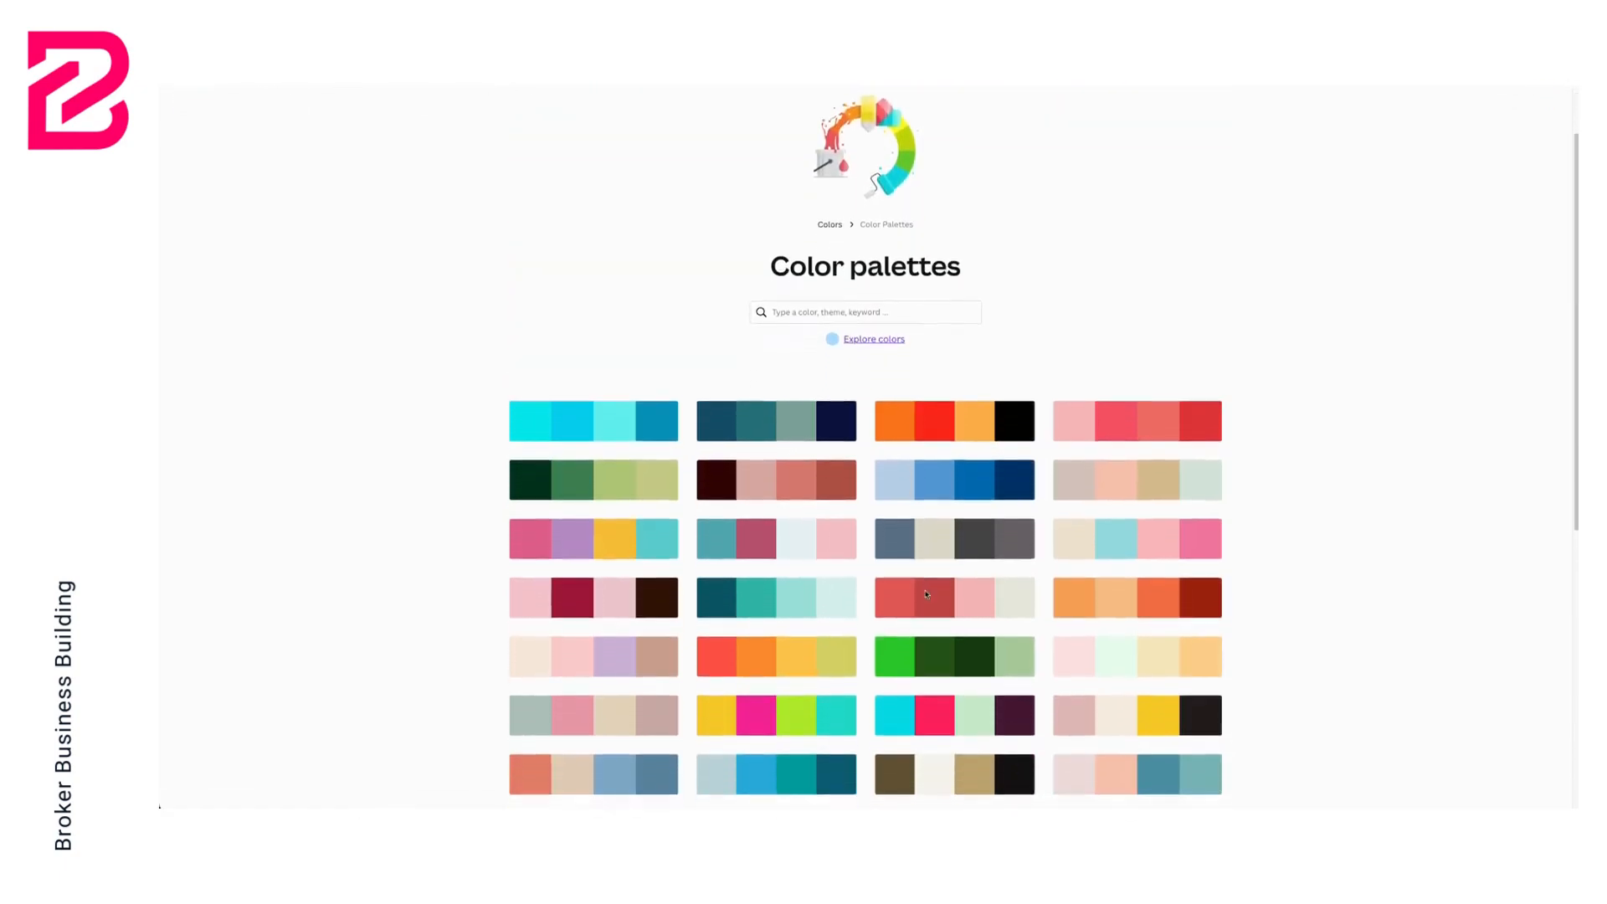
scroll(925, 594, "down", 2)
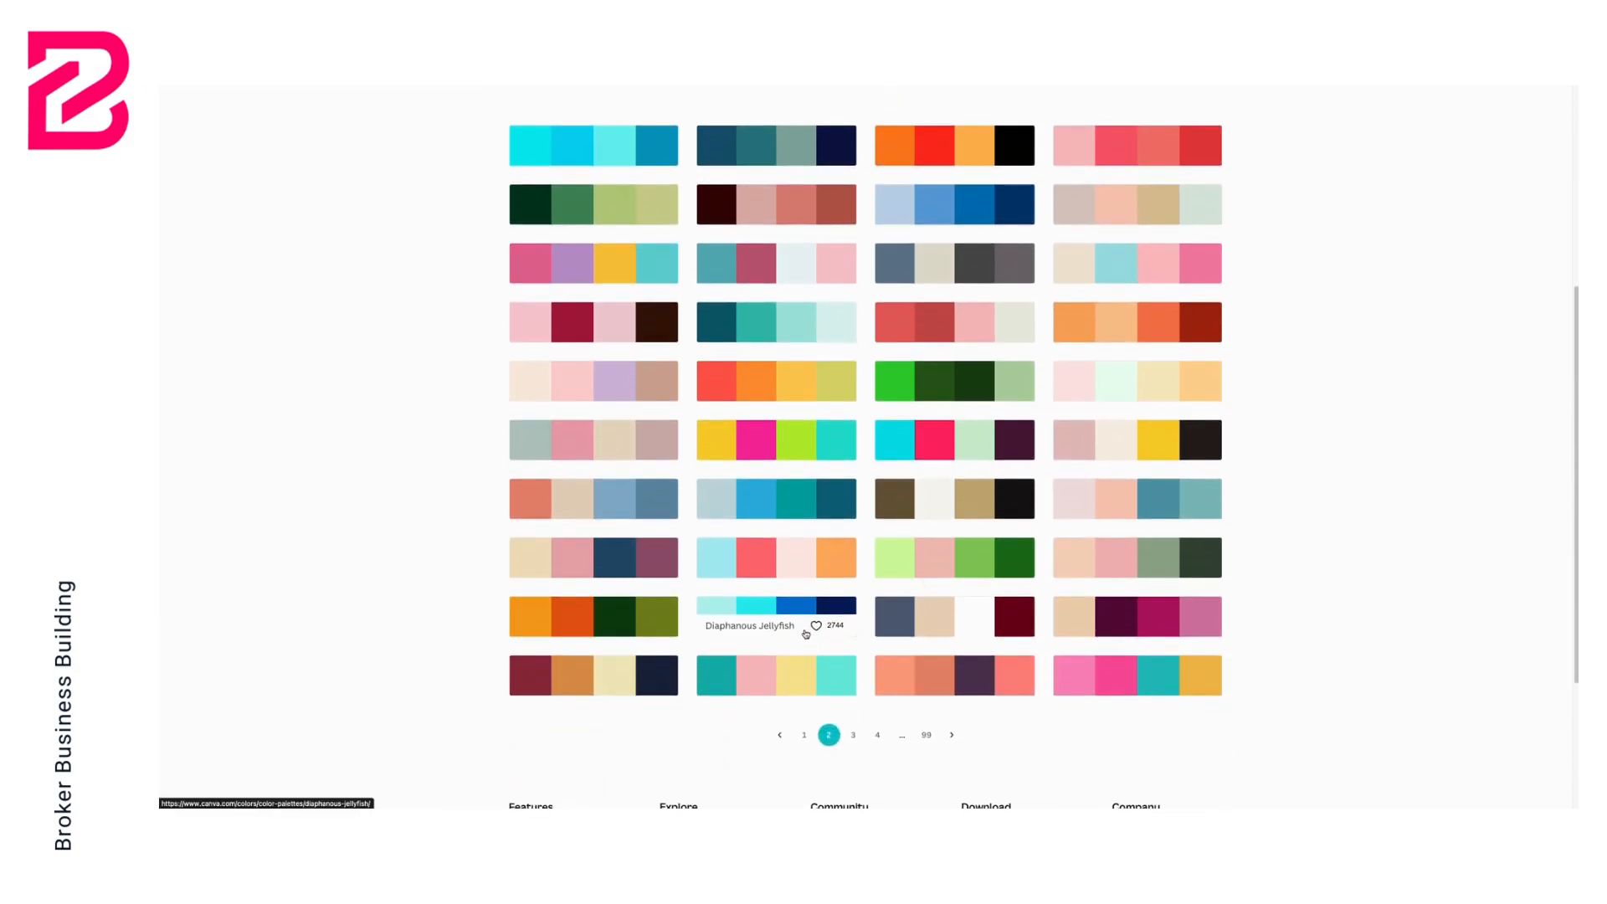
left_click(854, 735)
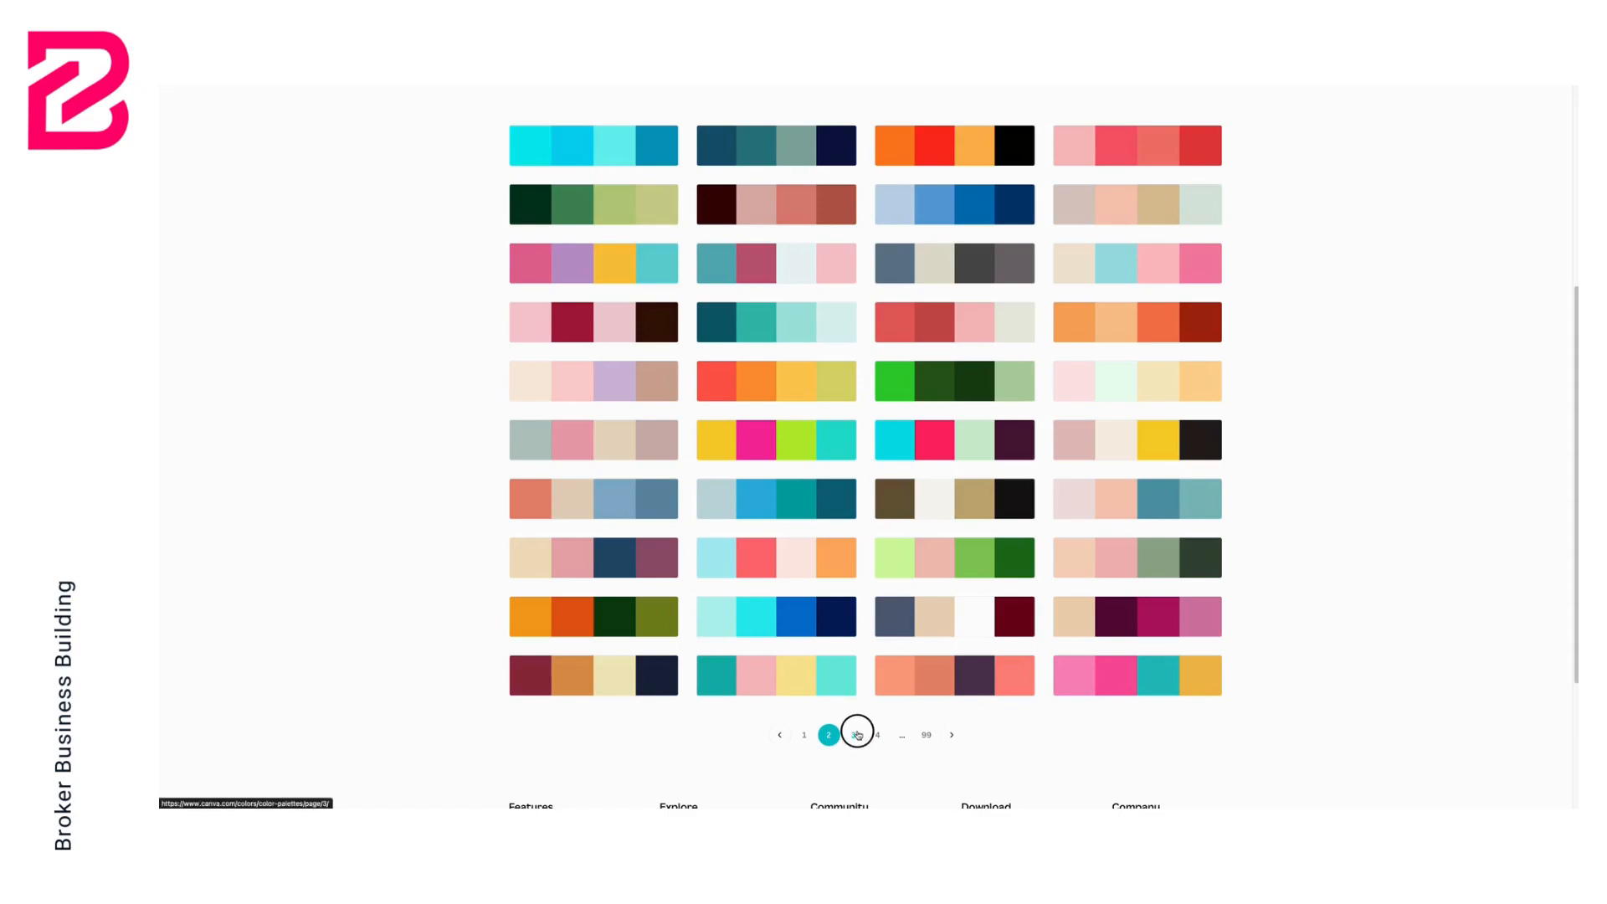
scroll(892, 604, "down", 3)
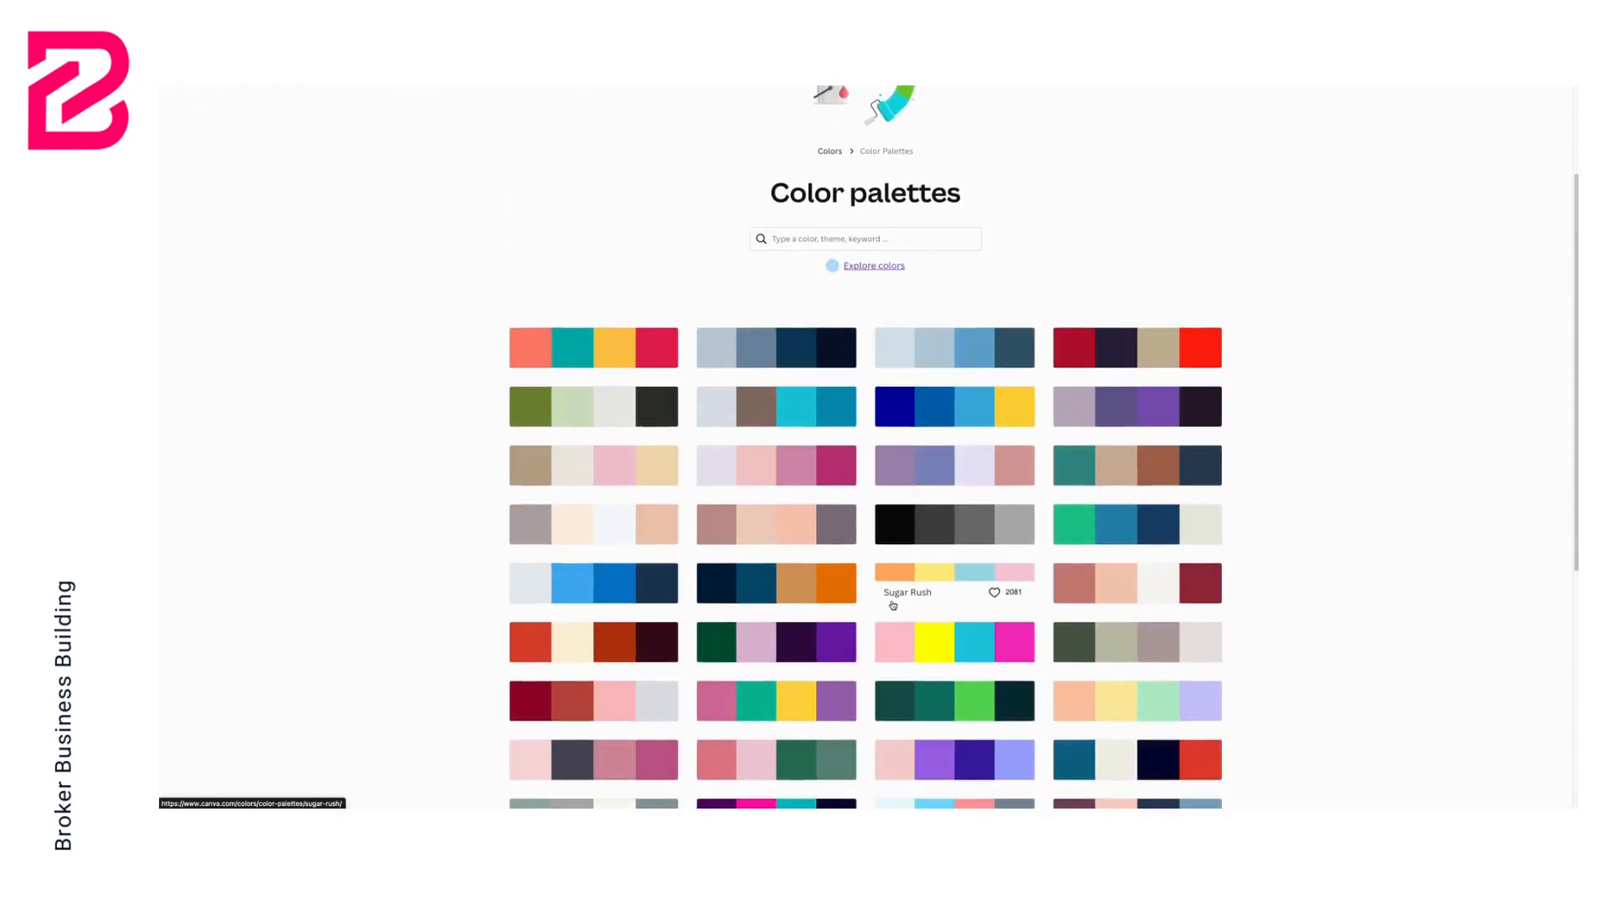
scroll(892, 605, "down", 2)
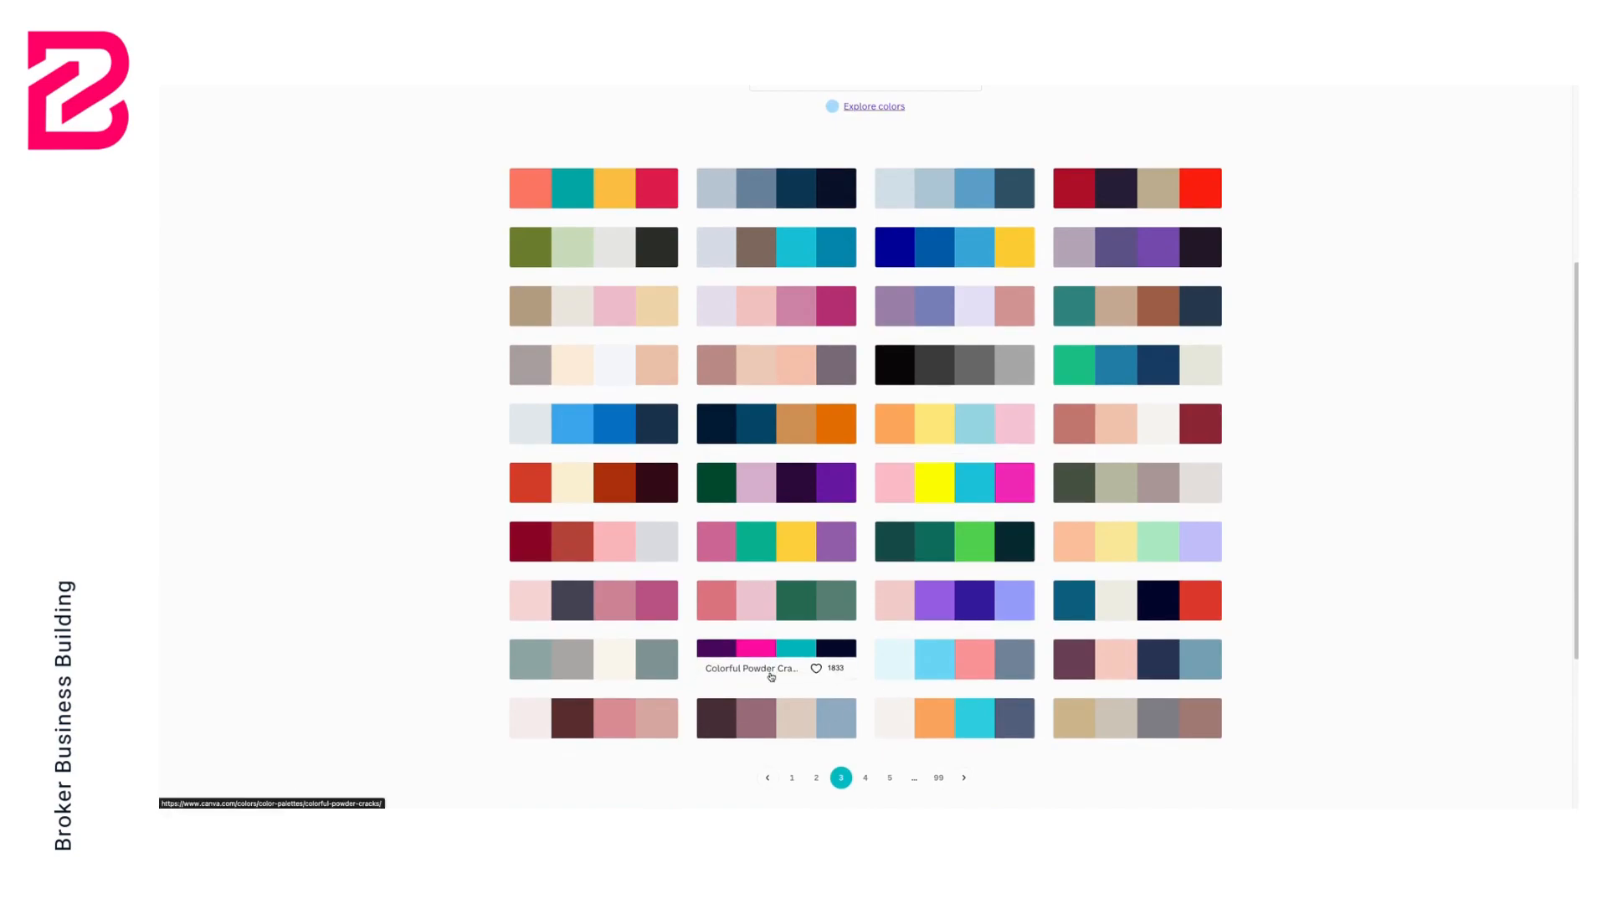
Continue browsing further pages of Canva's colour palettes collection
left_click(867, 778)
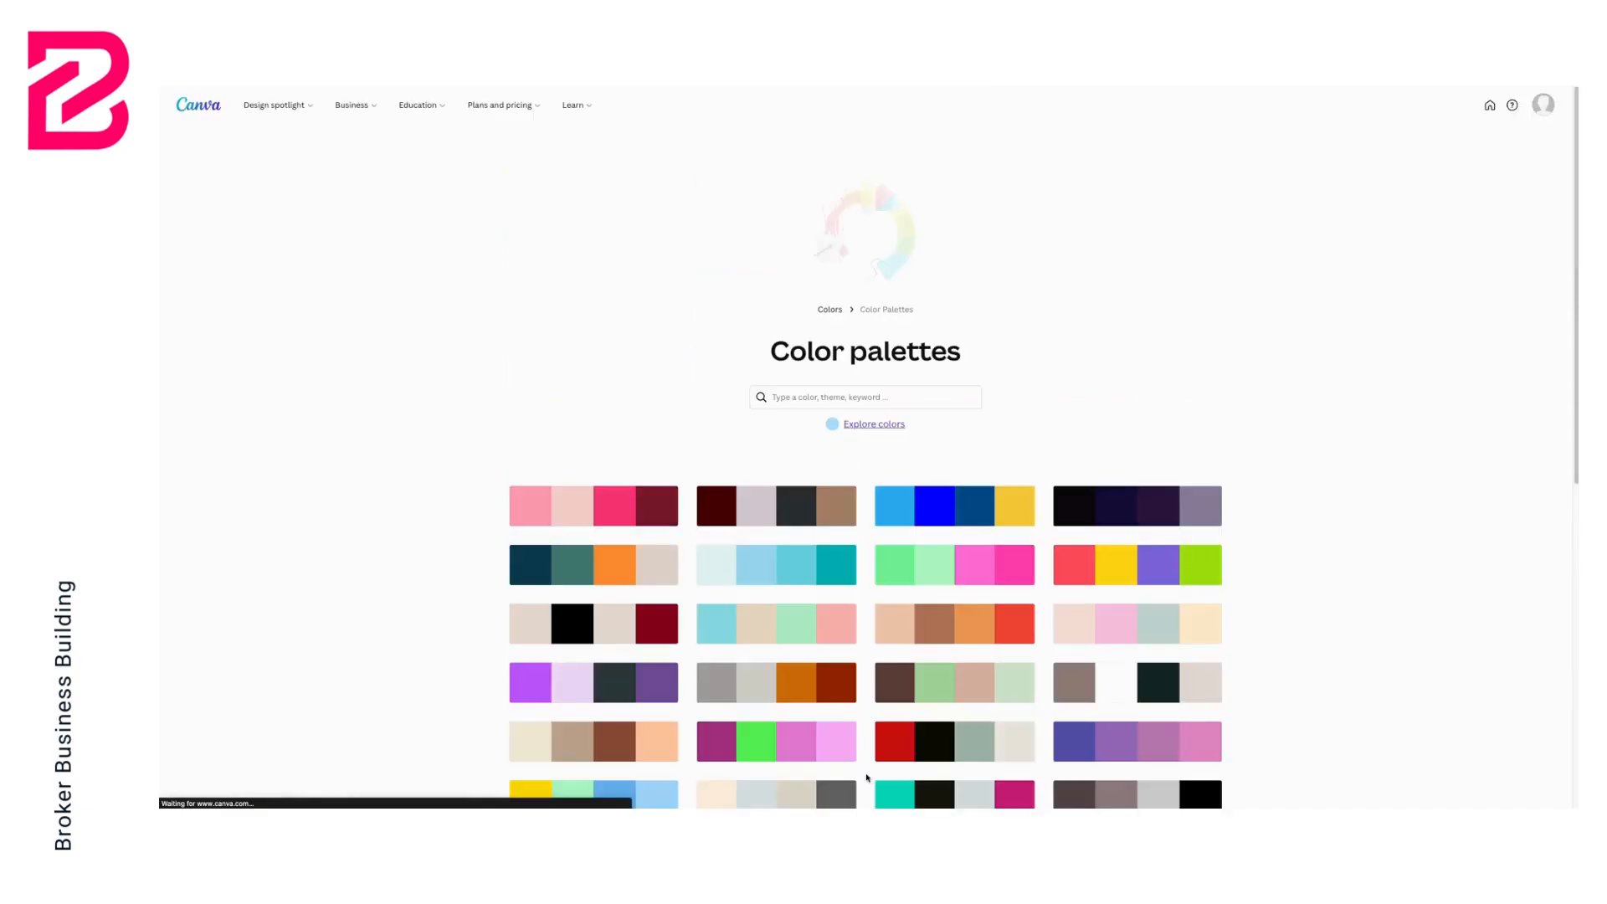
scroll(890, 651, "down", 5)
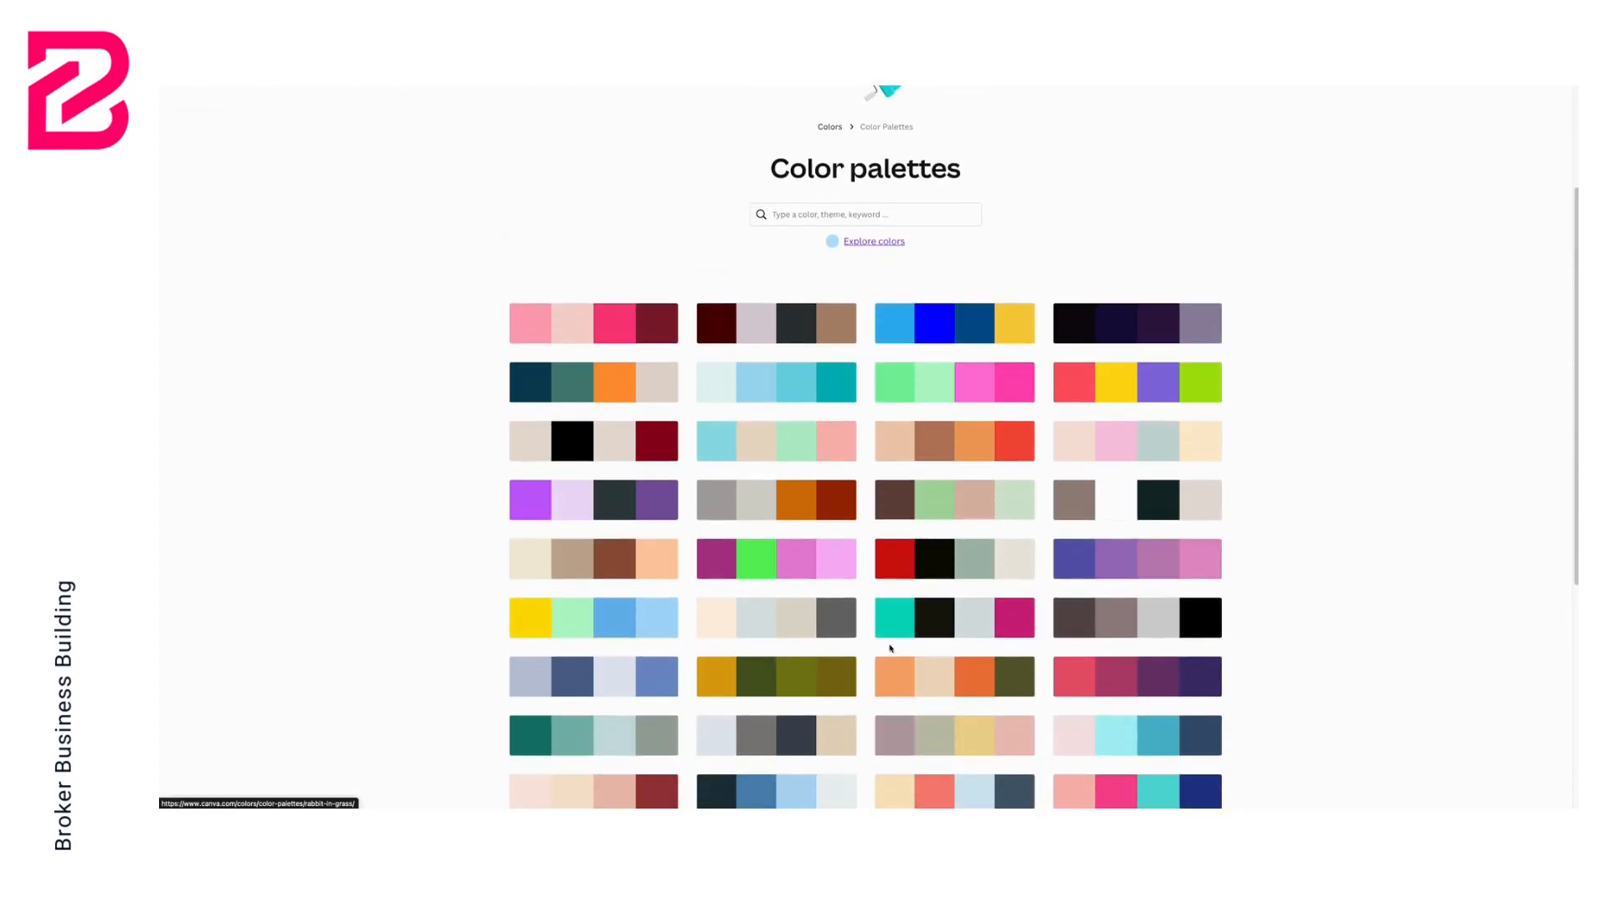
scroll(889, 649, "down", 1)
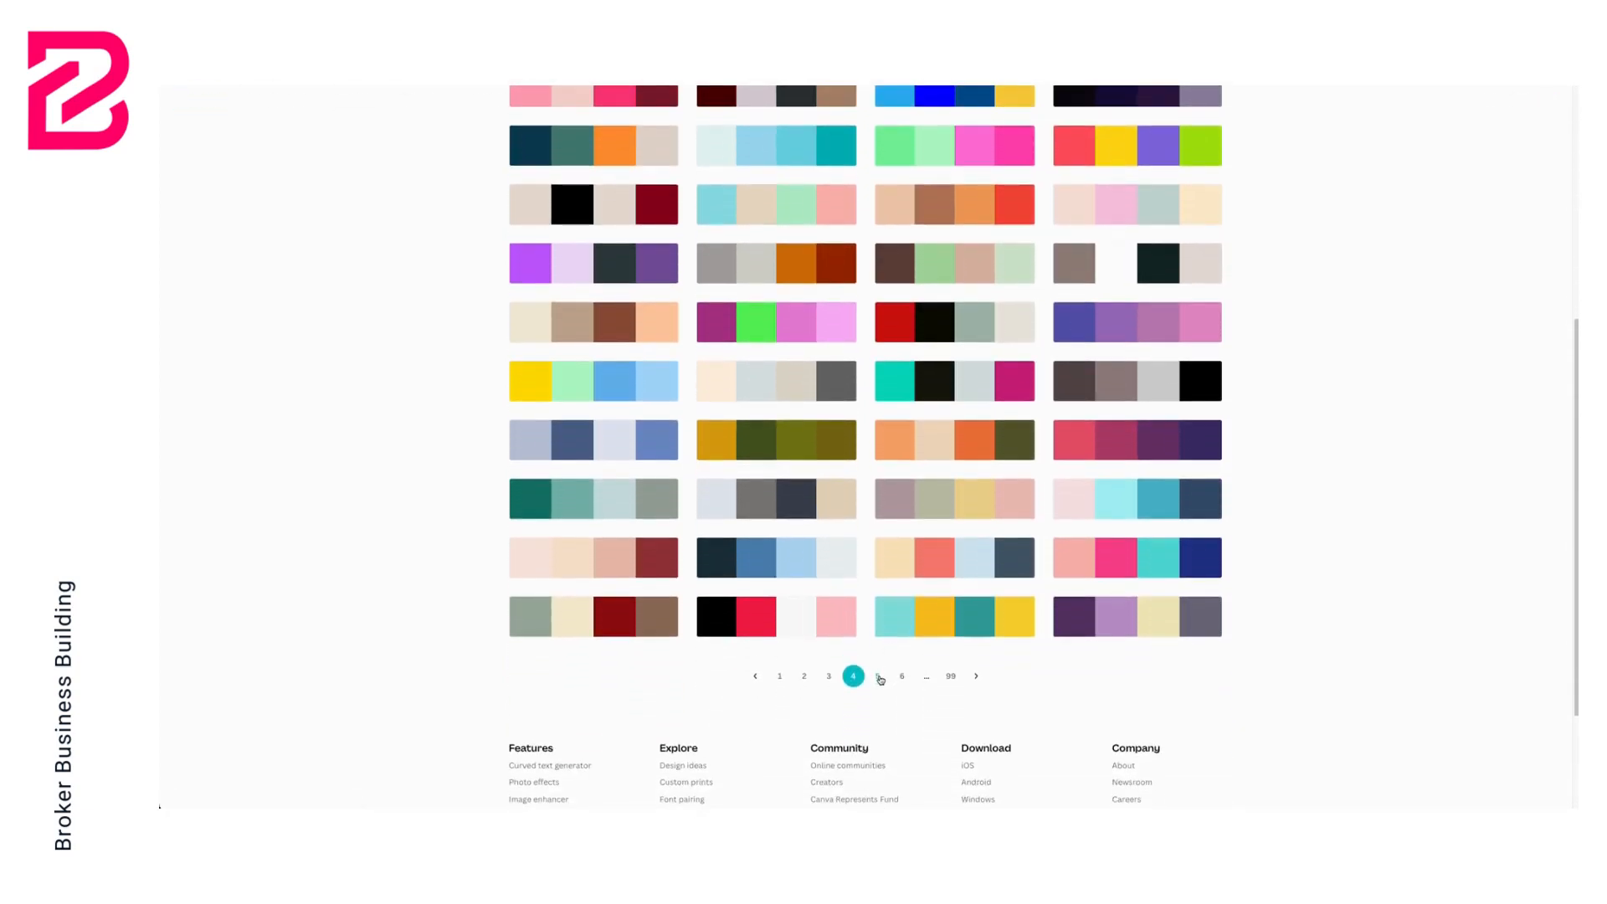
left_click(878, 676)
scroll(889, 595, "down", 4)
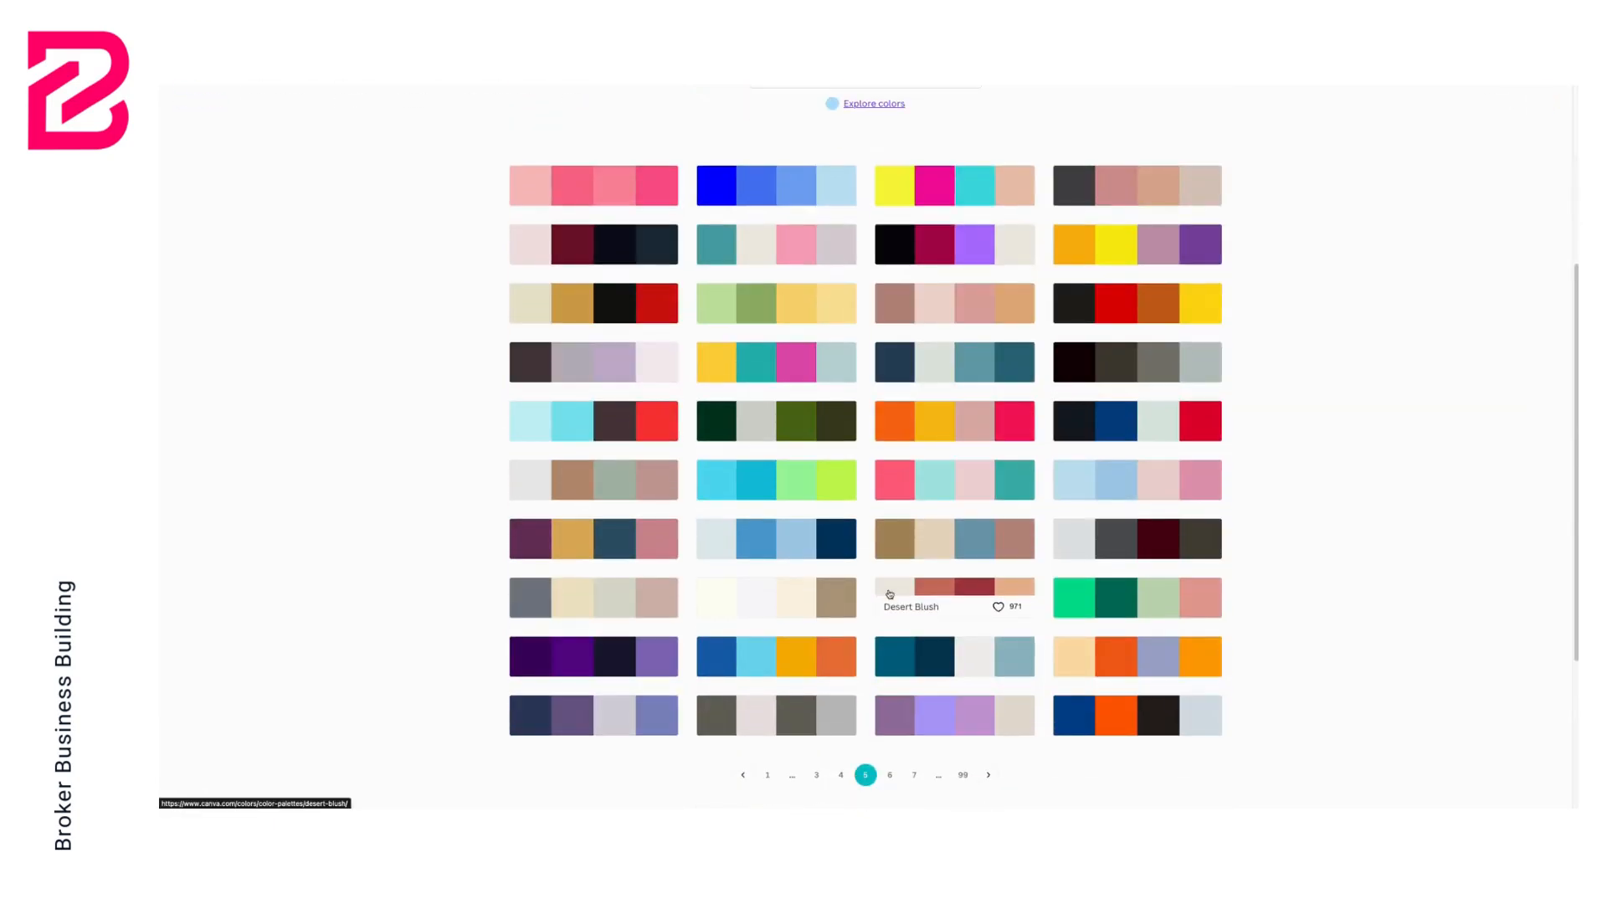
scroll(889, 594, "up", 2)
scroll(889, 594, "down", 3)
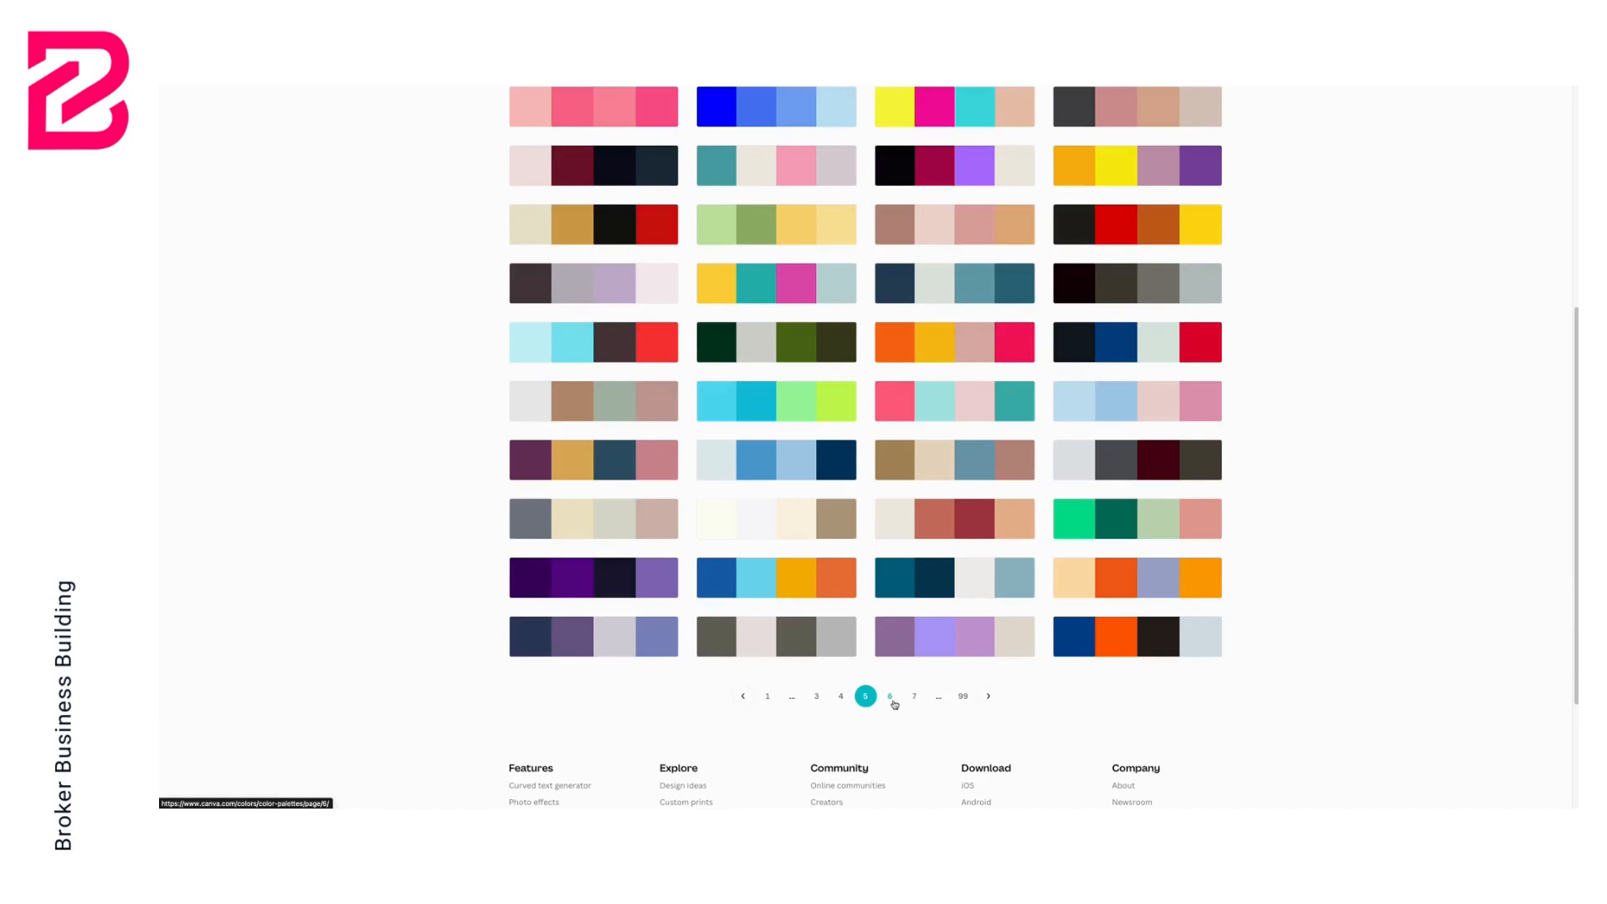
left_click(890, 697)
scroll(880, 630, "down", 3)
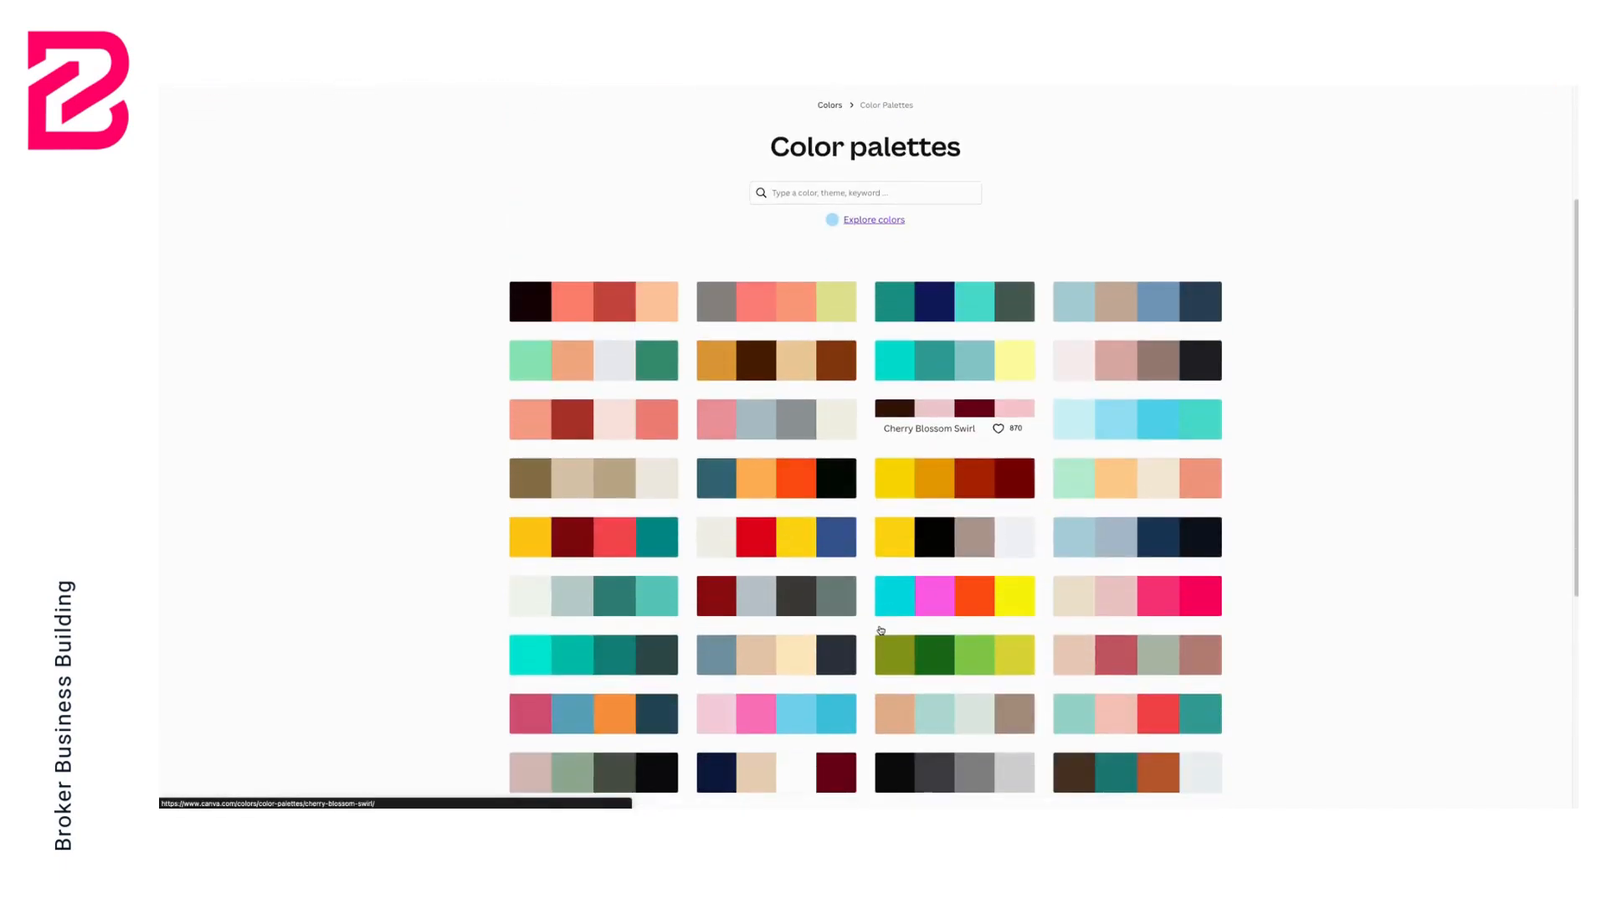
scroll(880, 629, "down", 2)
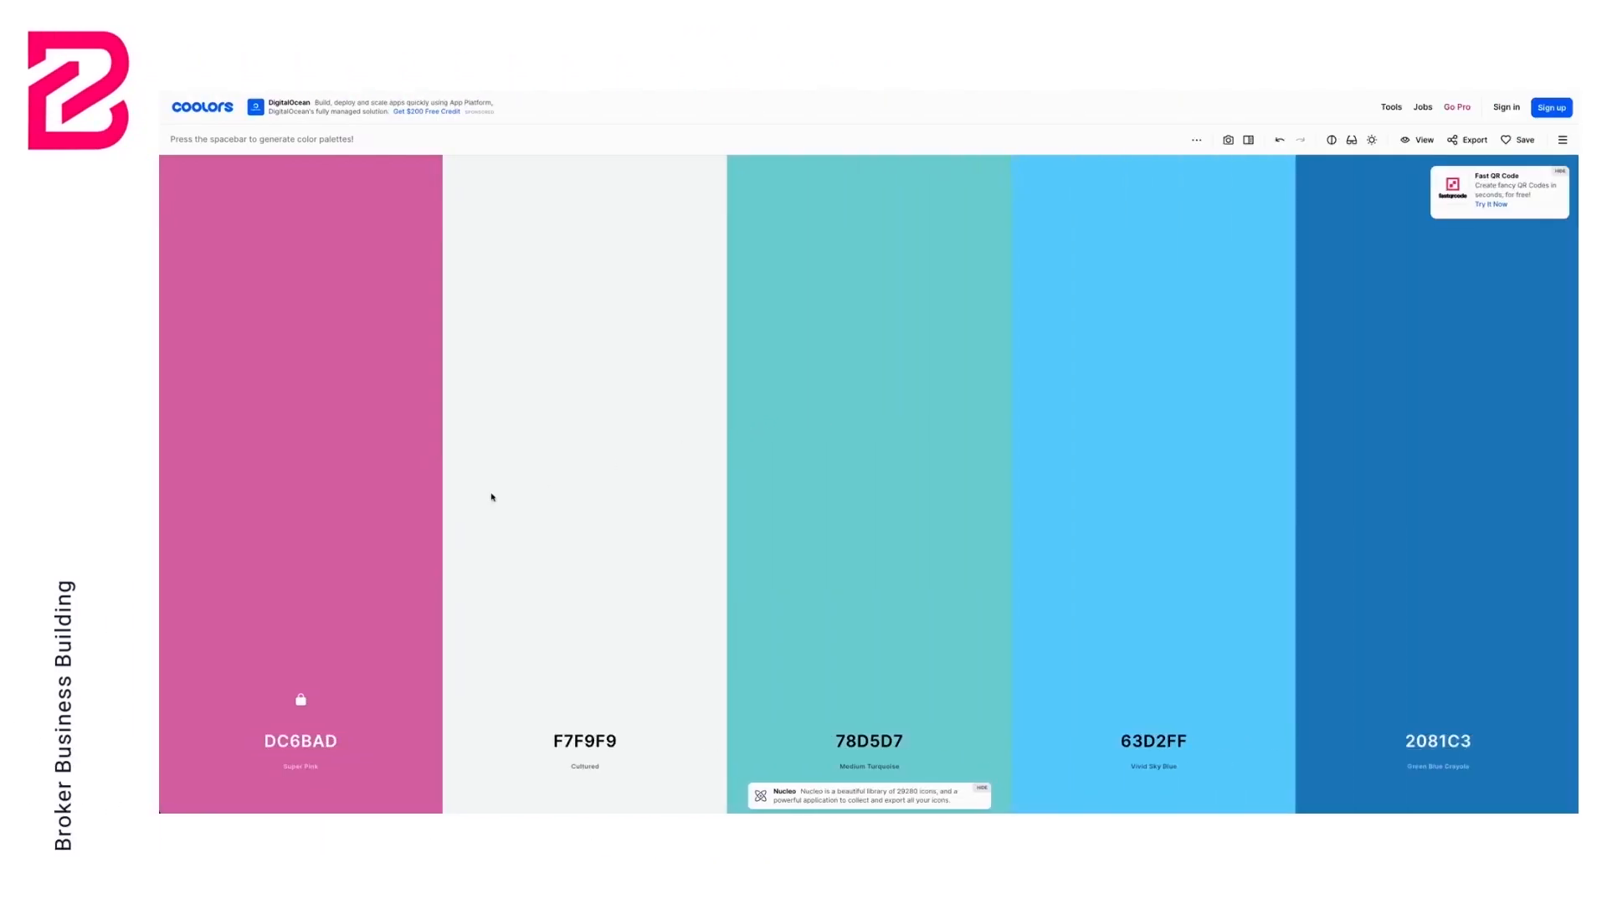
Lock the remaining four colours of the Coolors palette
left_click(585, 699)
left_click(869, 699)
left_click(1160, 706)
left_click(1445, 707)
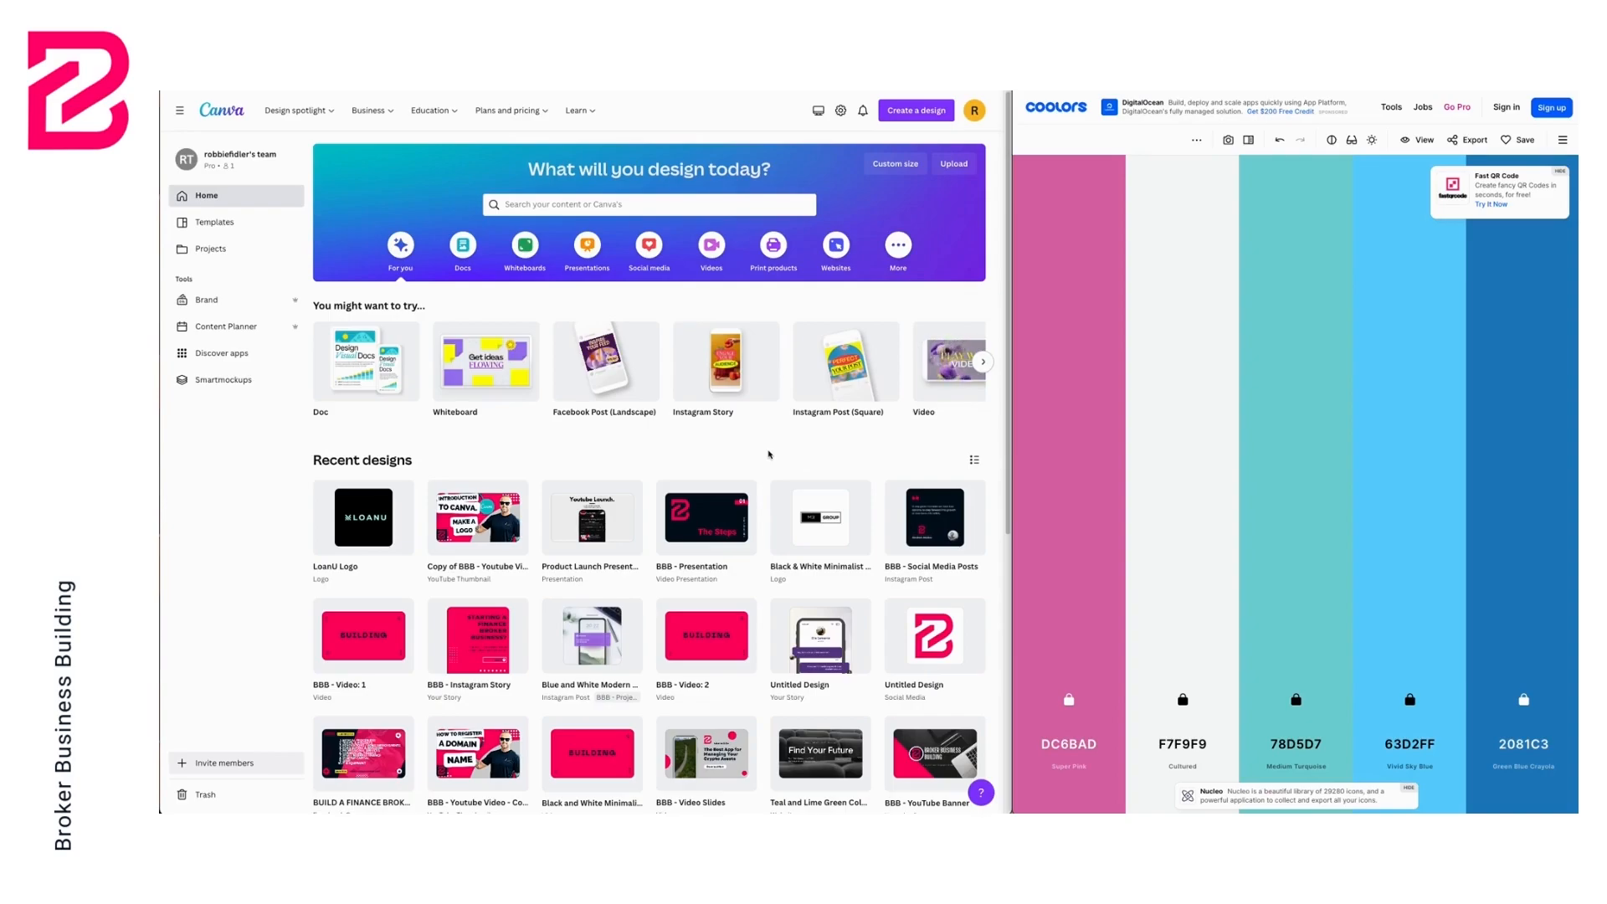
Create a new brand kit named LoanU
left_click(205, 301)
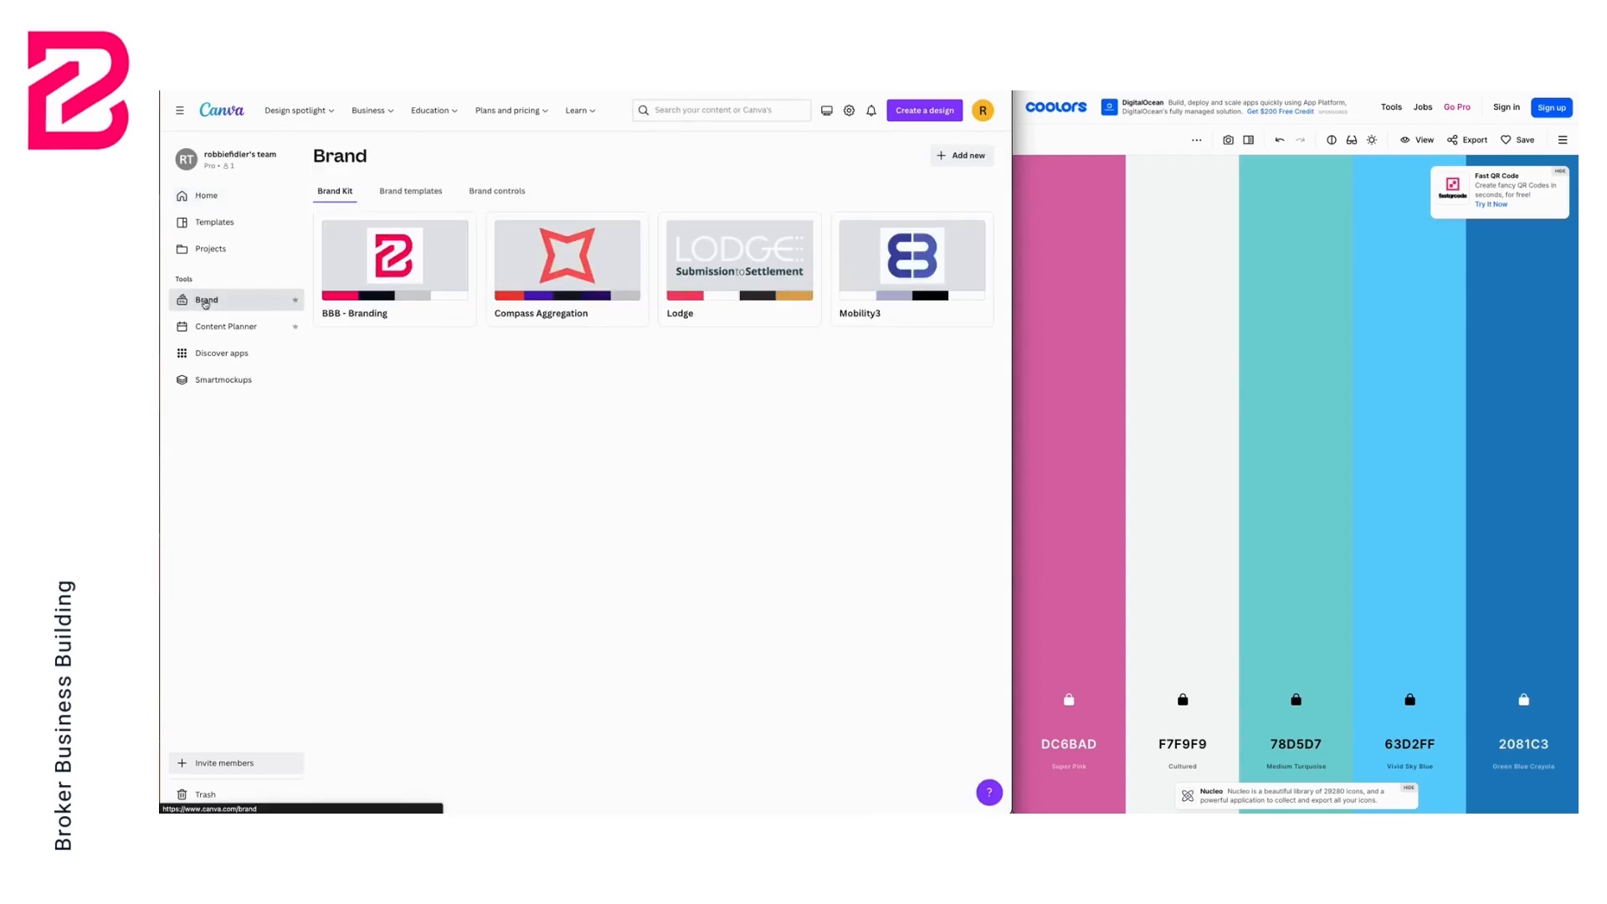
left_click(964, 159)
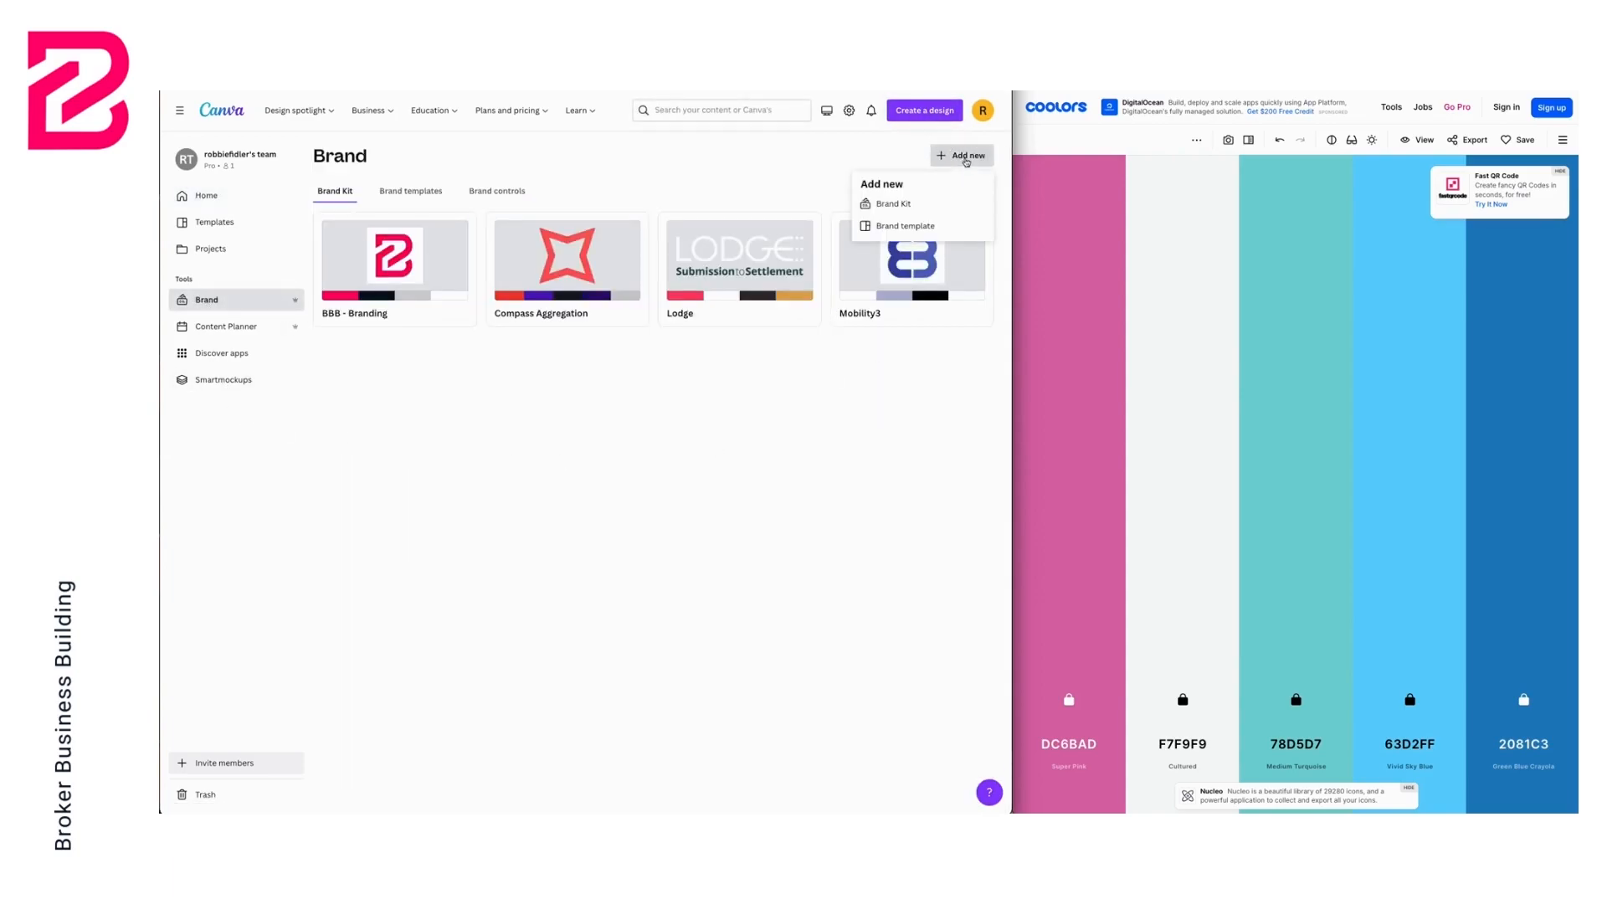
left_click(943, 209)
left_click(591, 436)
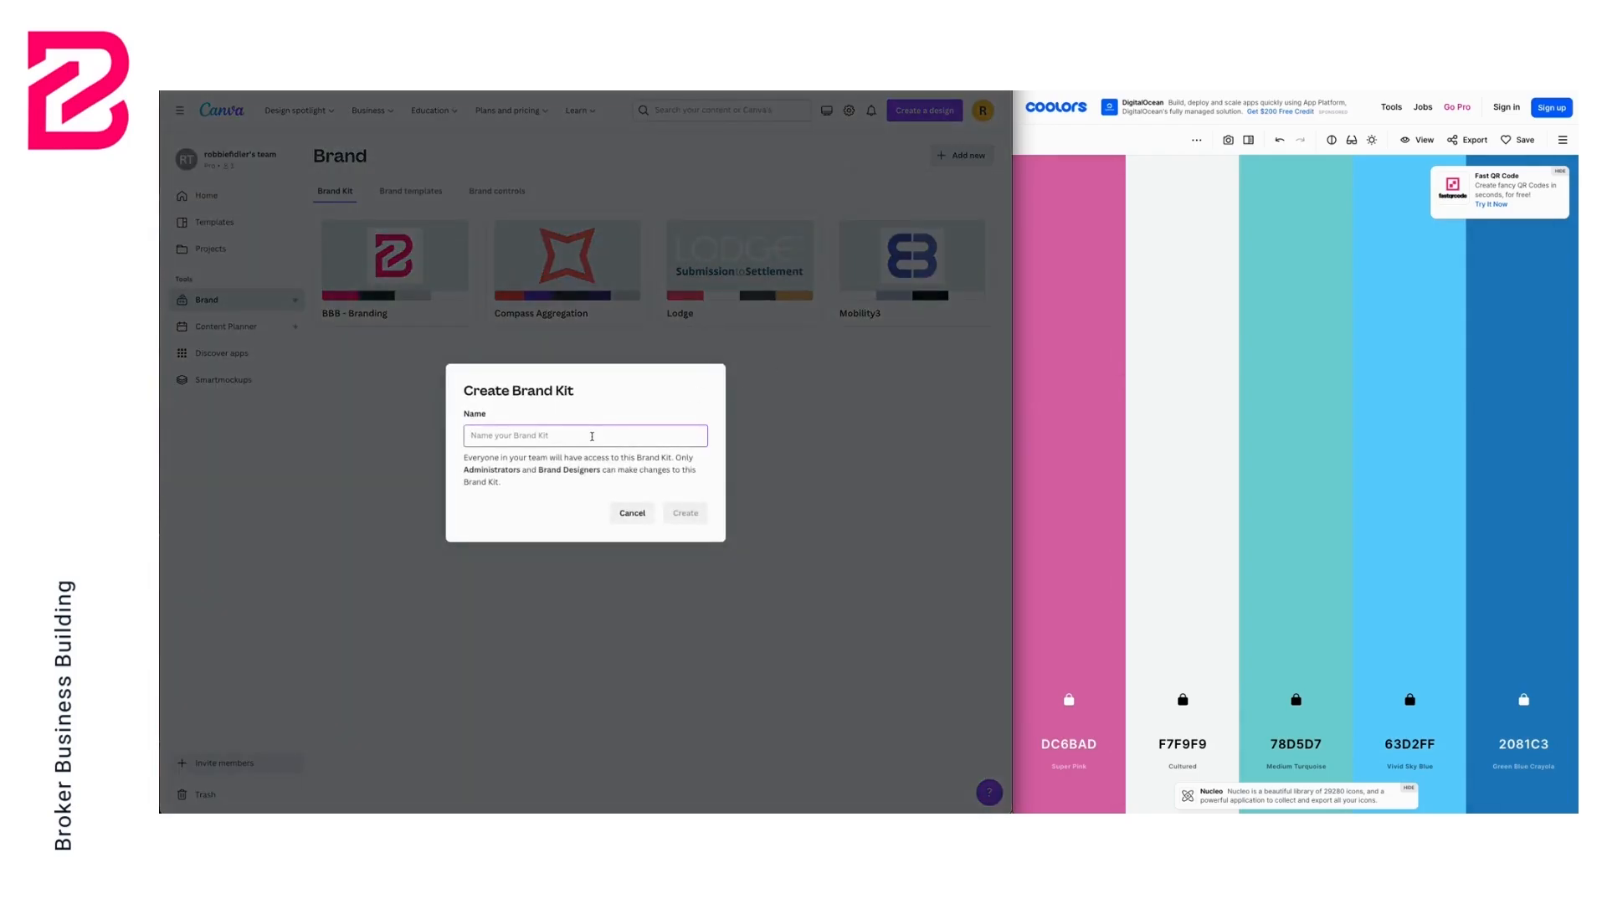
type("LoanU")
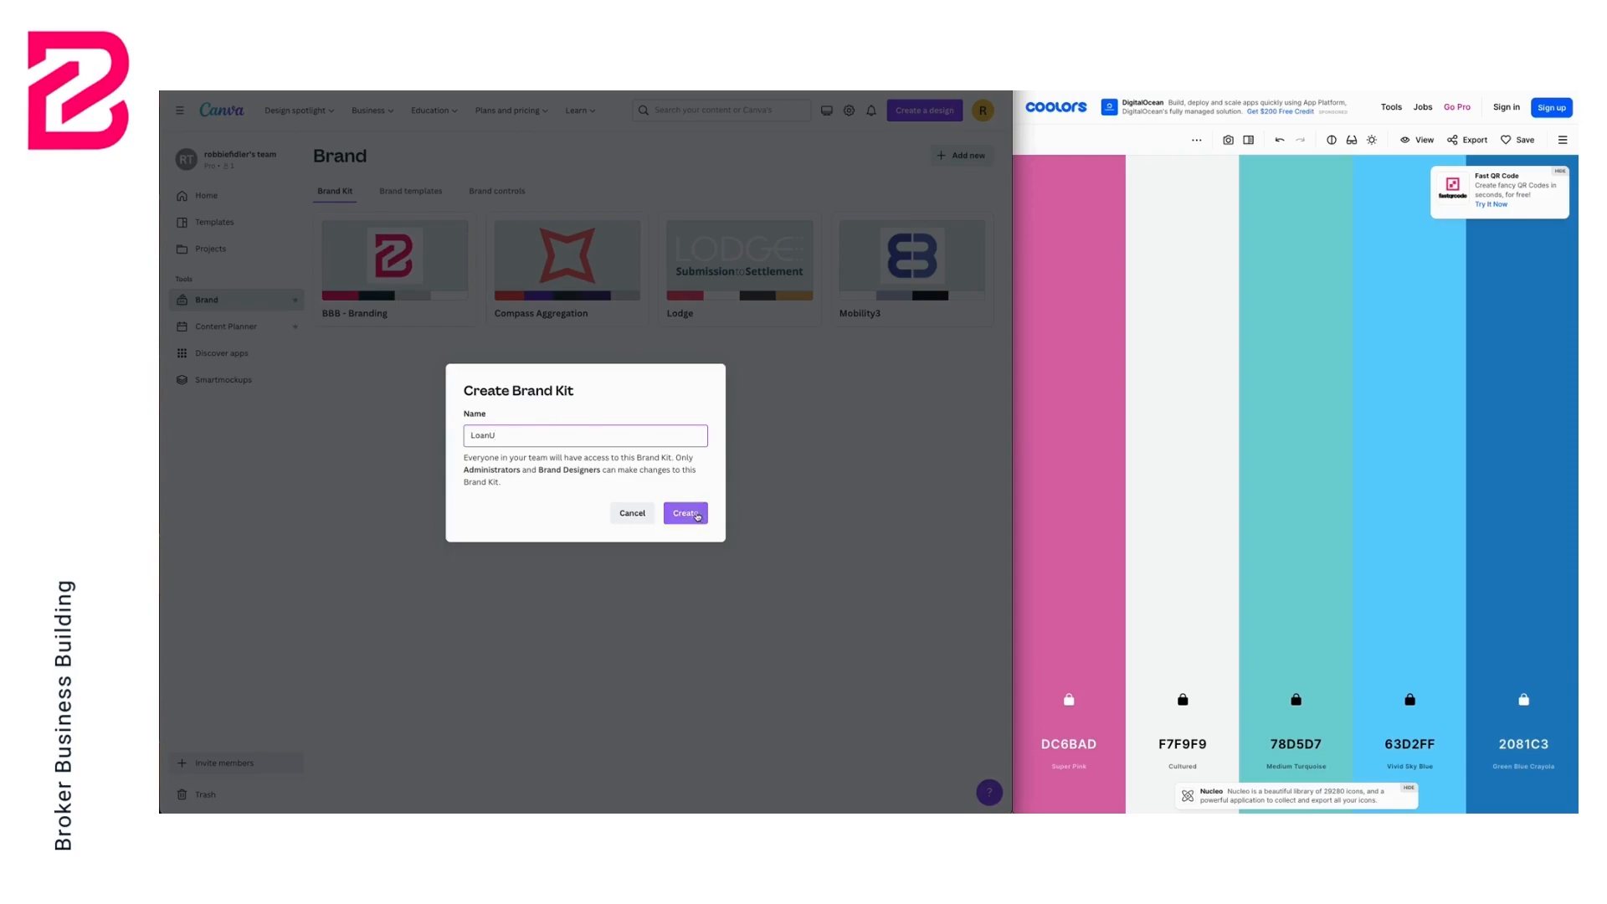
left_click(697, 515)
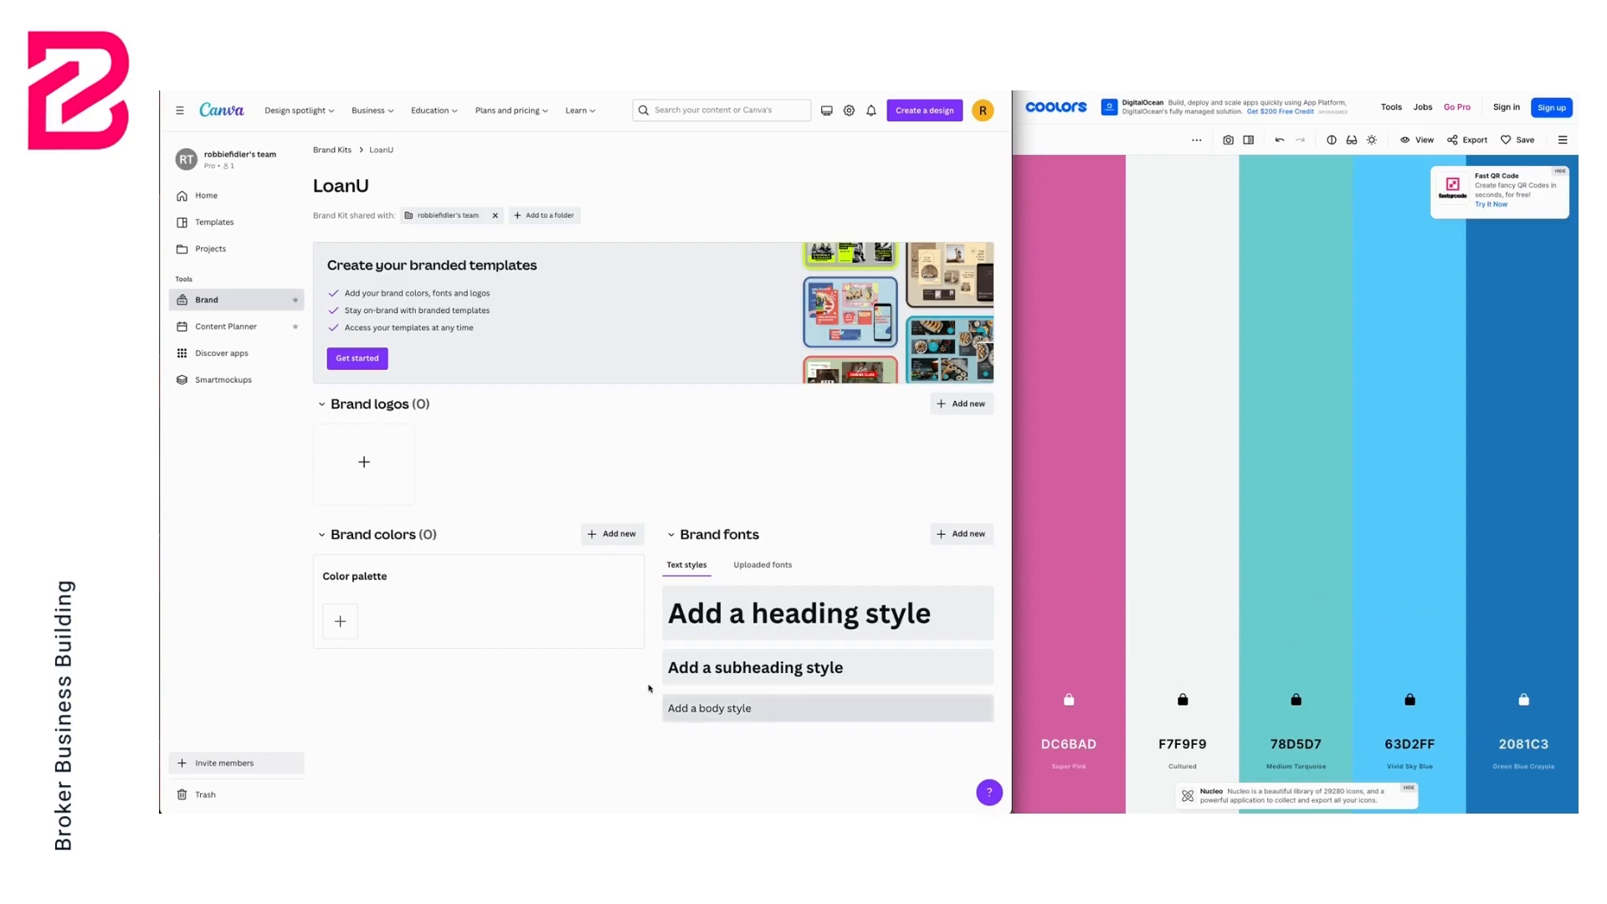
Add a first brand colour and set it to DC6BAD copied from the Coolors palette
left_click(340, 621)
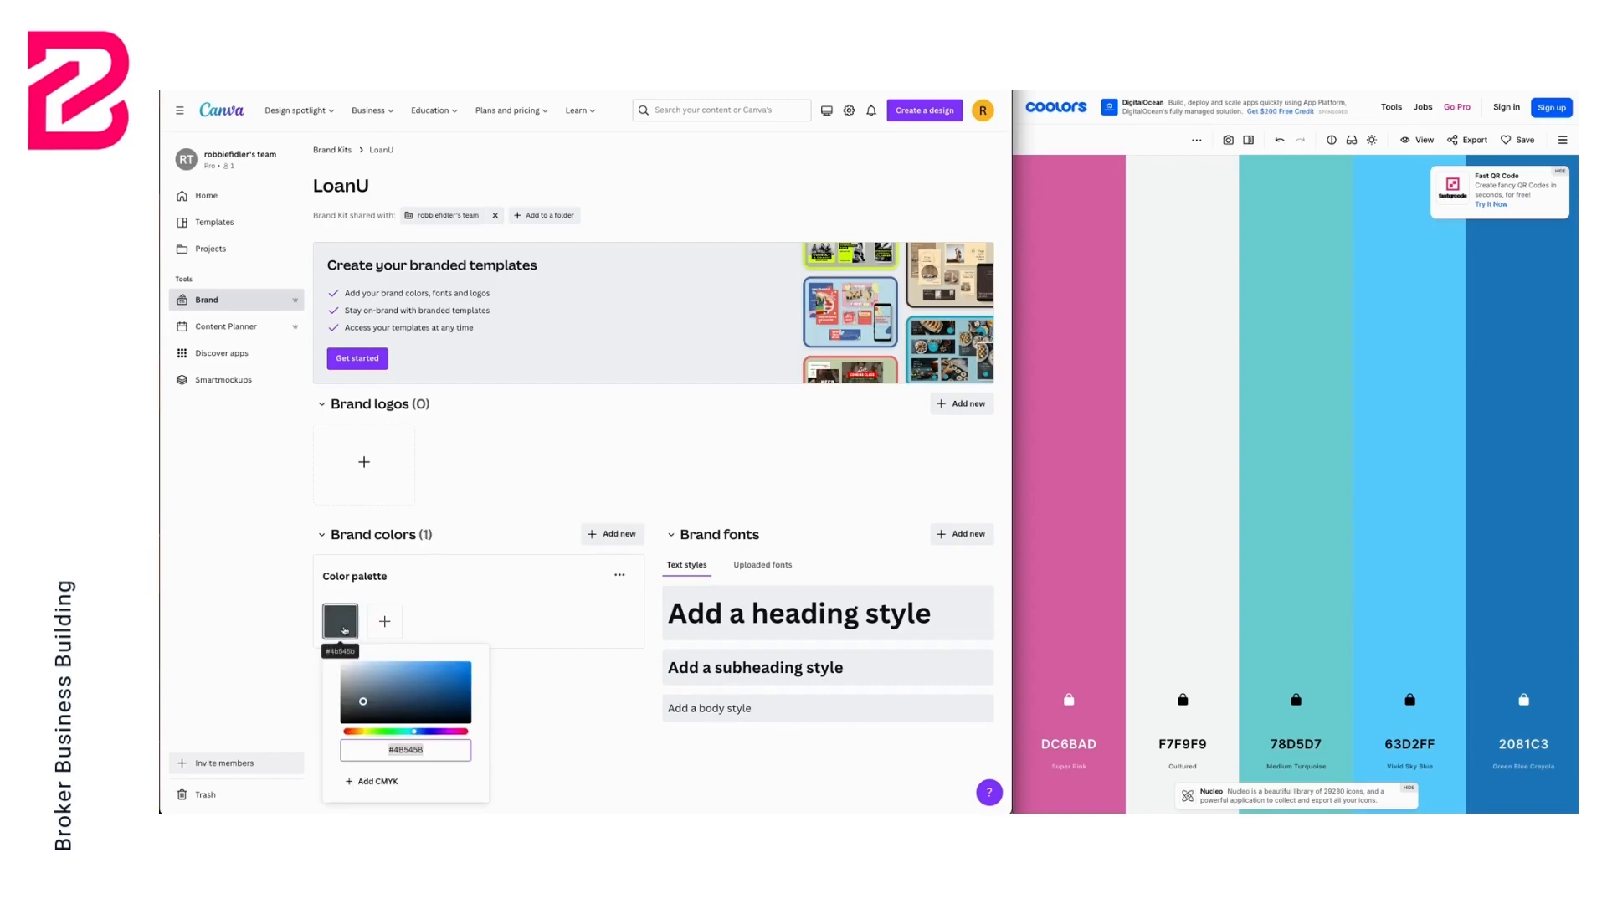
left_click(1063, 747)
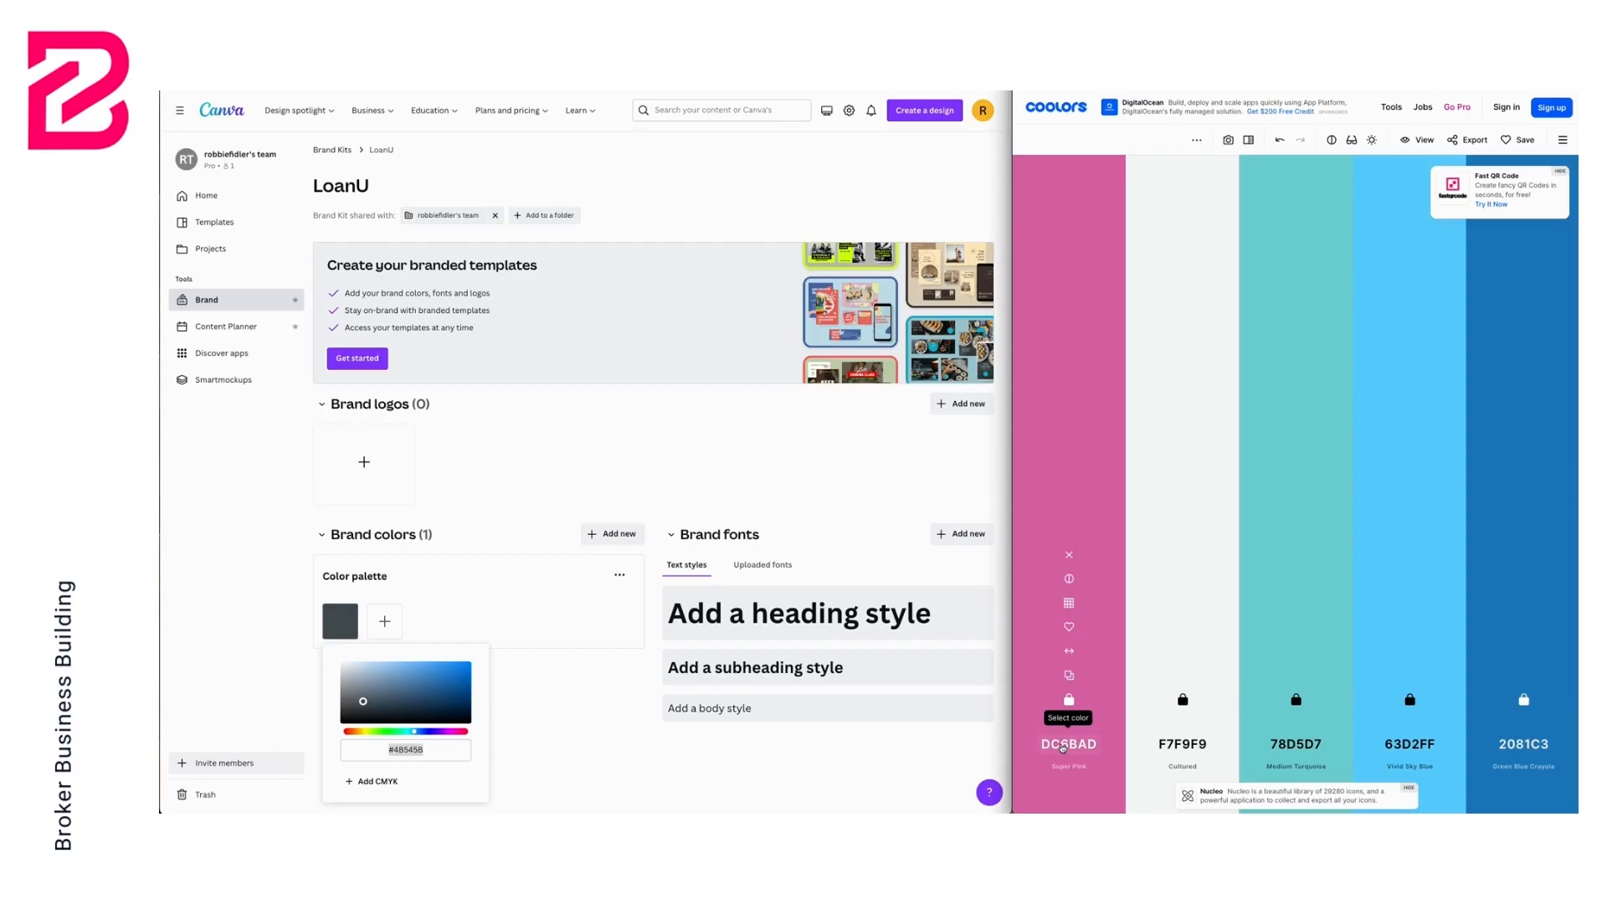
left_click(420, 750)
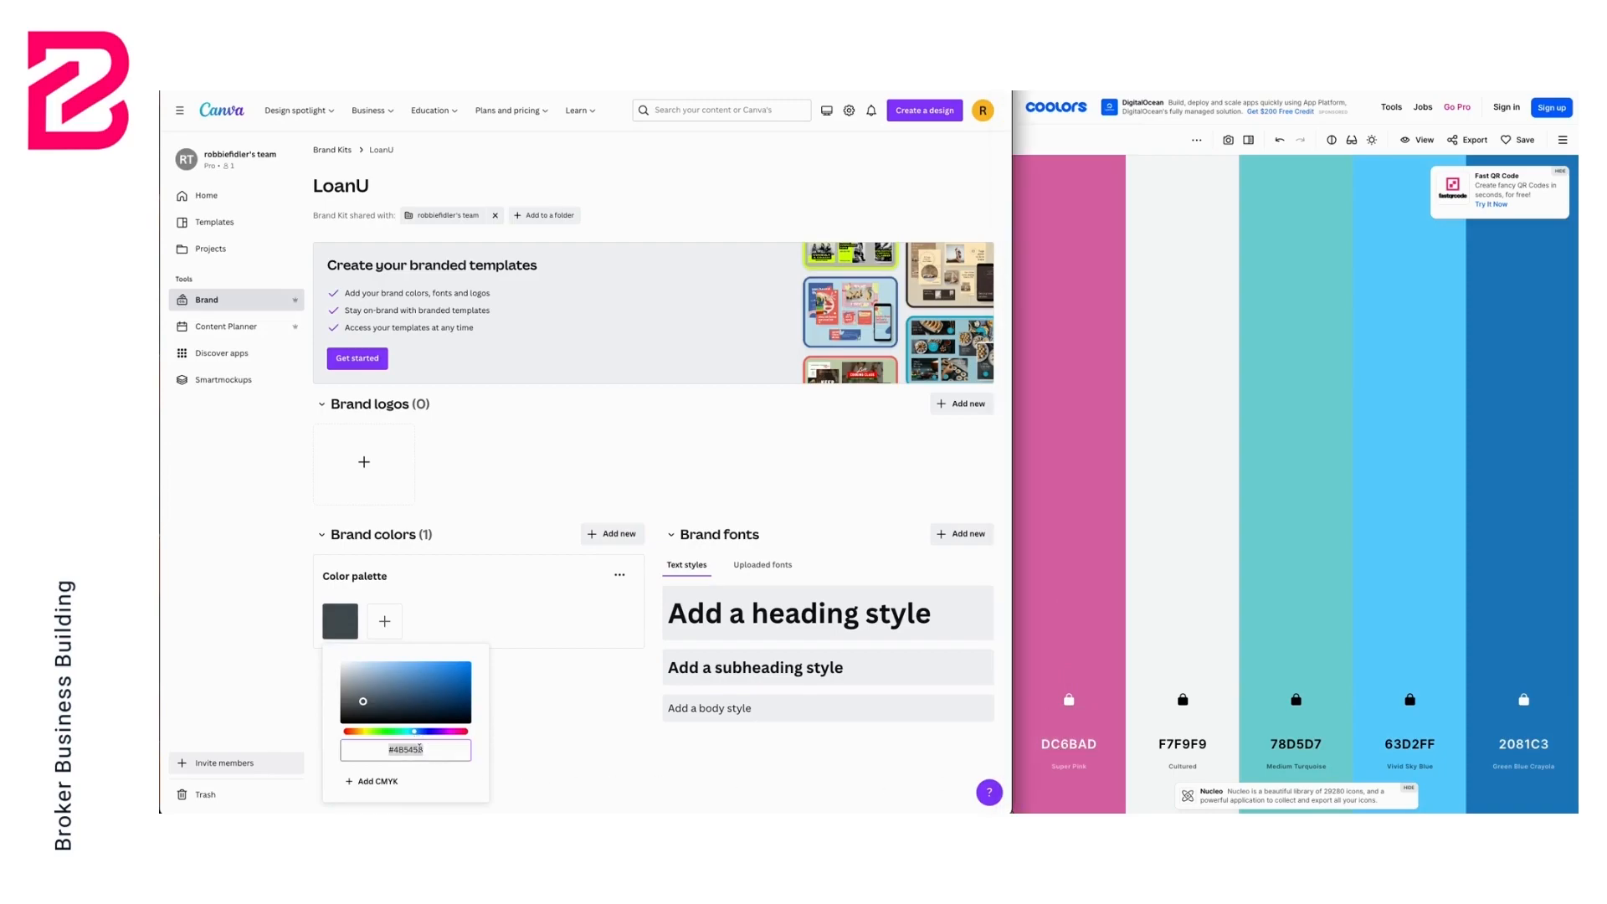
type("#BAEDEB")
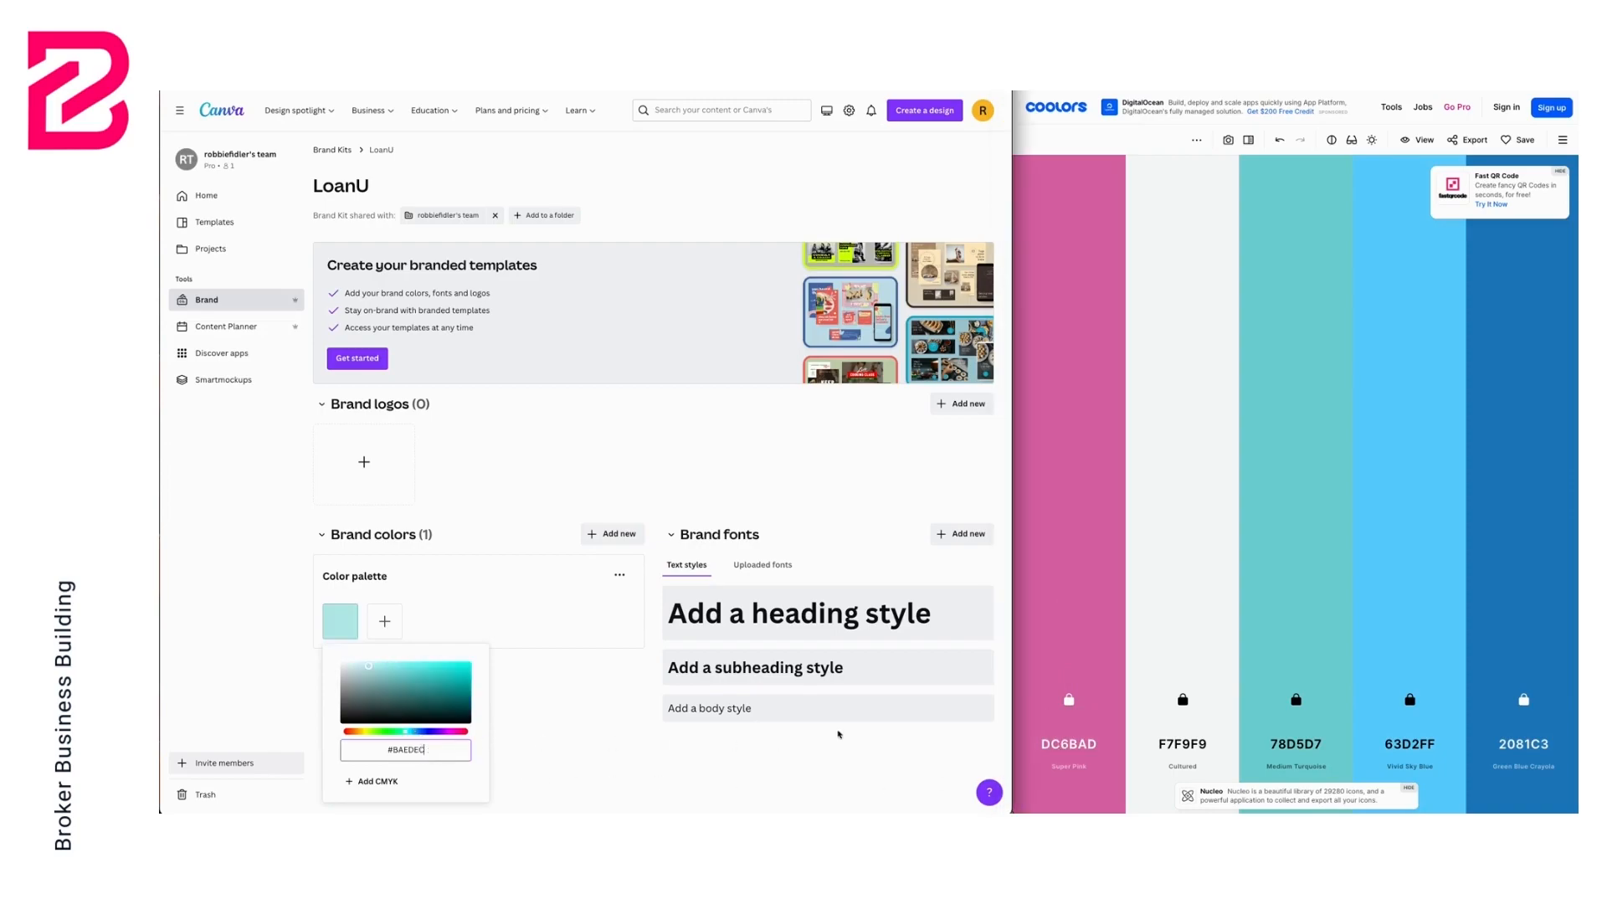
left_click(1037, 749)
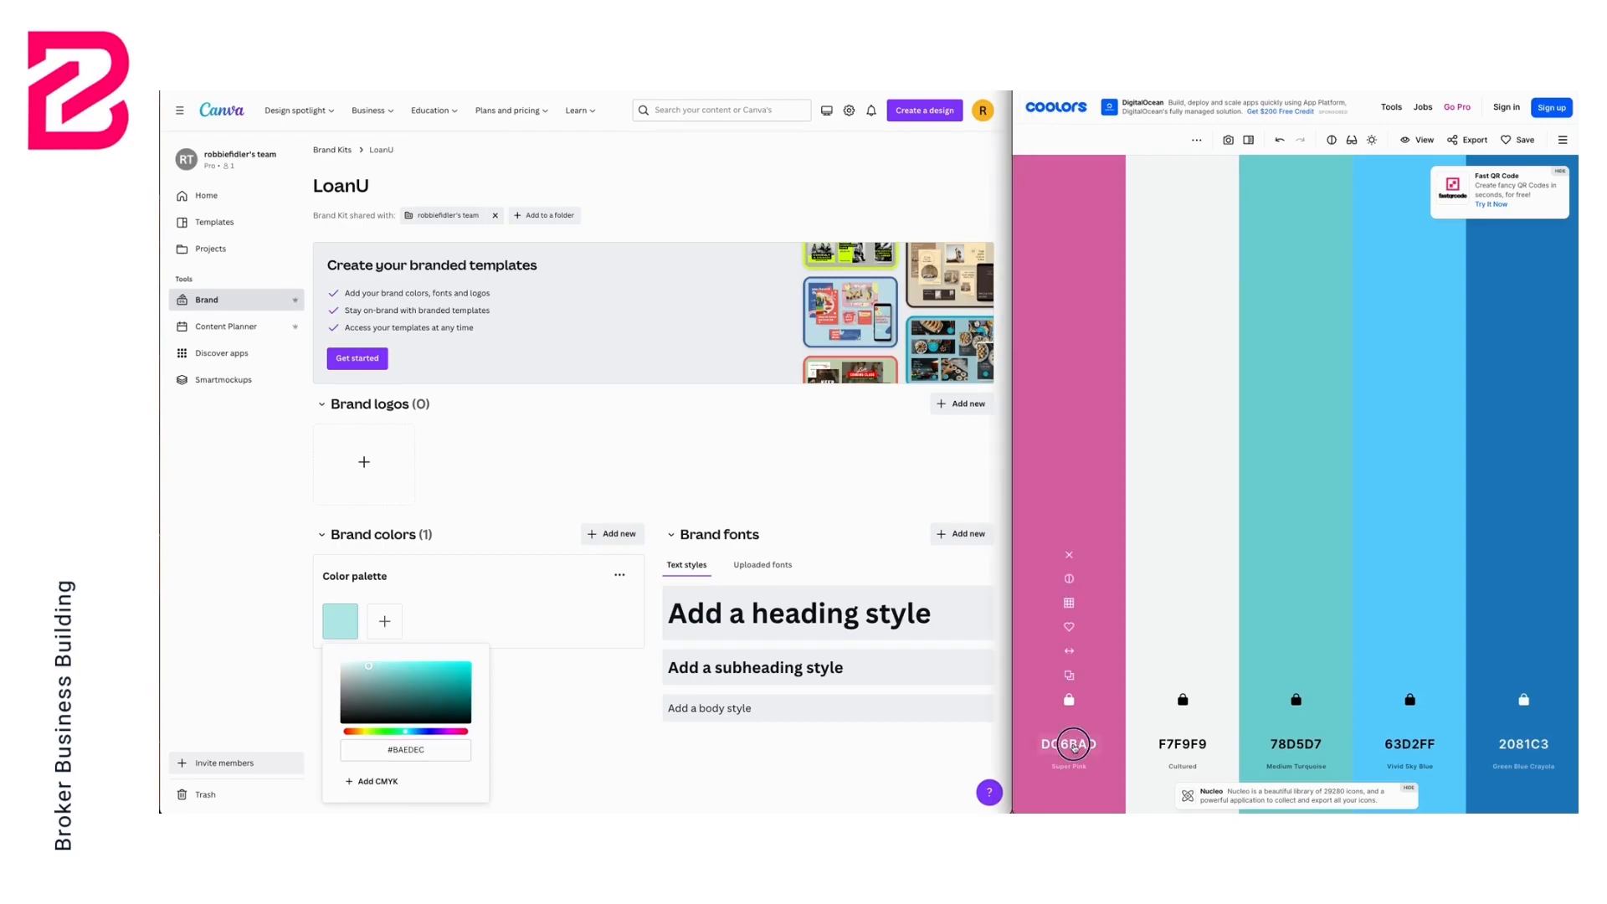
left_click(1071, 744)
key("ctrl+c")
right_click(1096, 686)
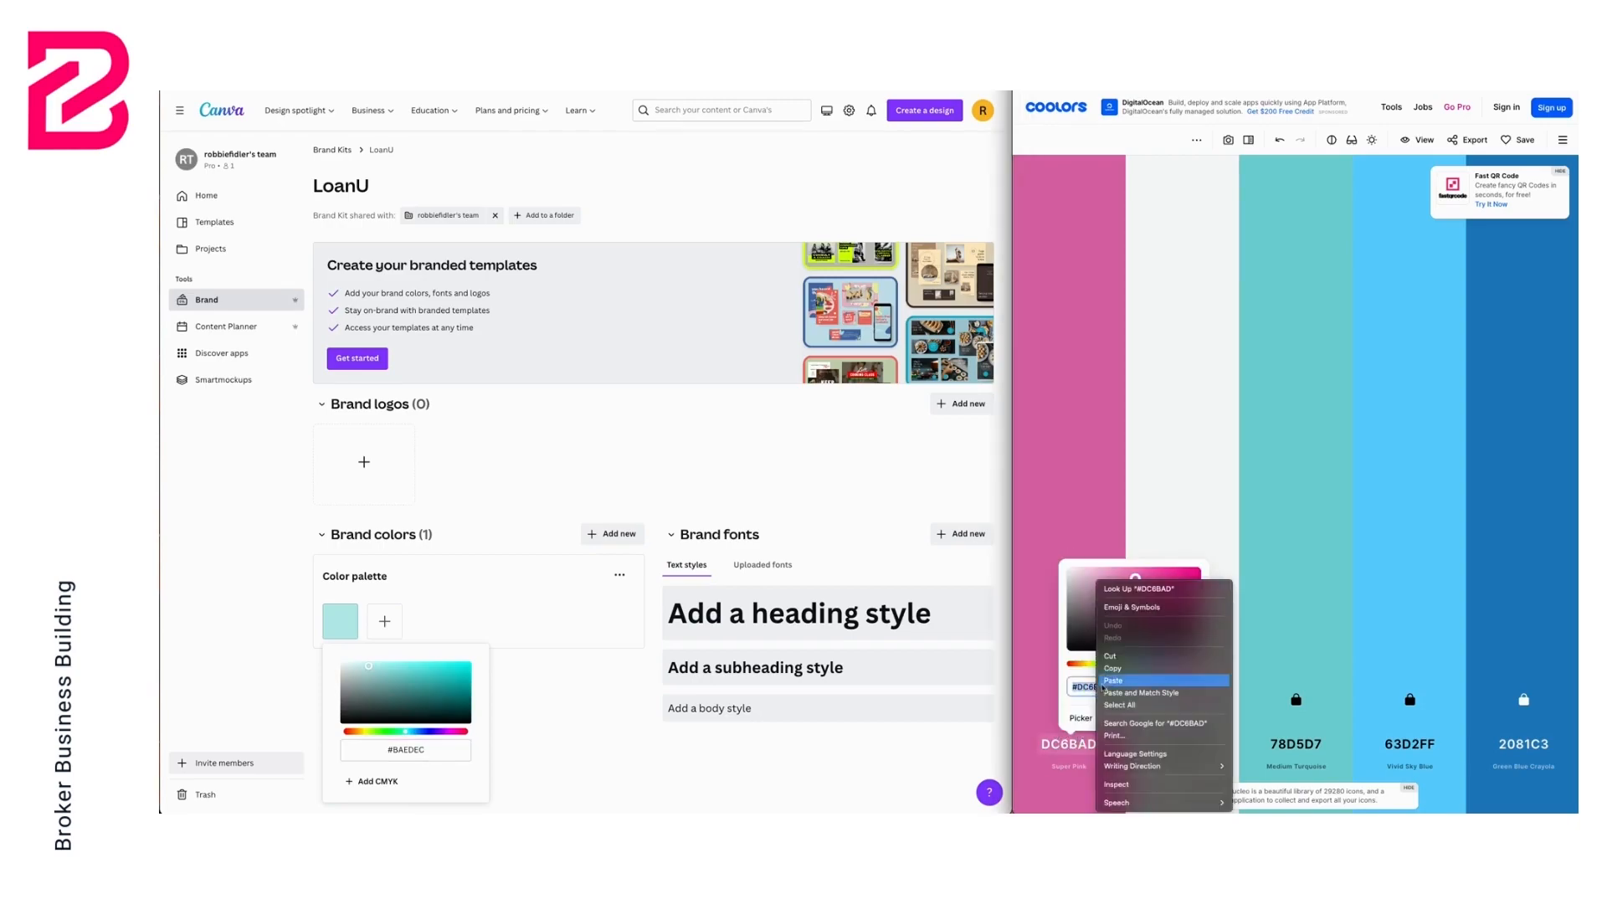
left_click(1118, 663)
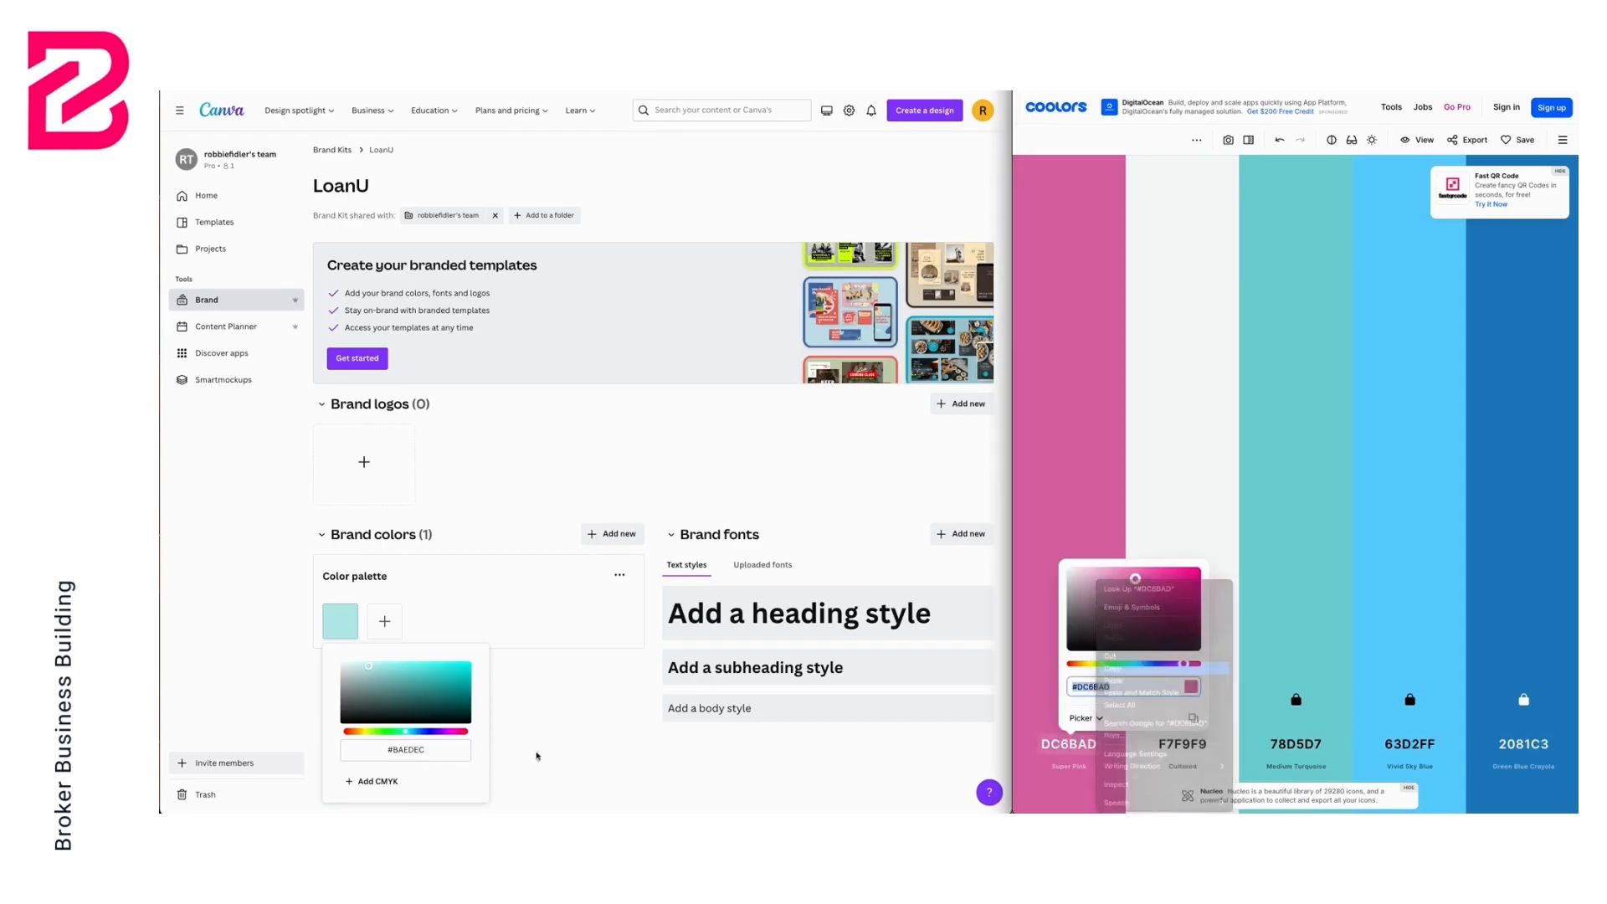
left_click(416, 753)
key("ctrl+v")
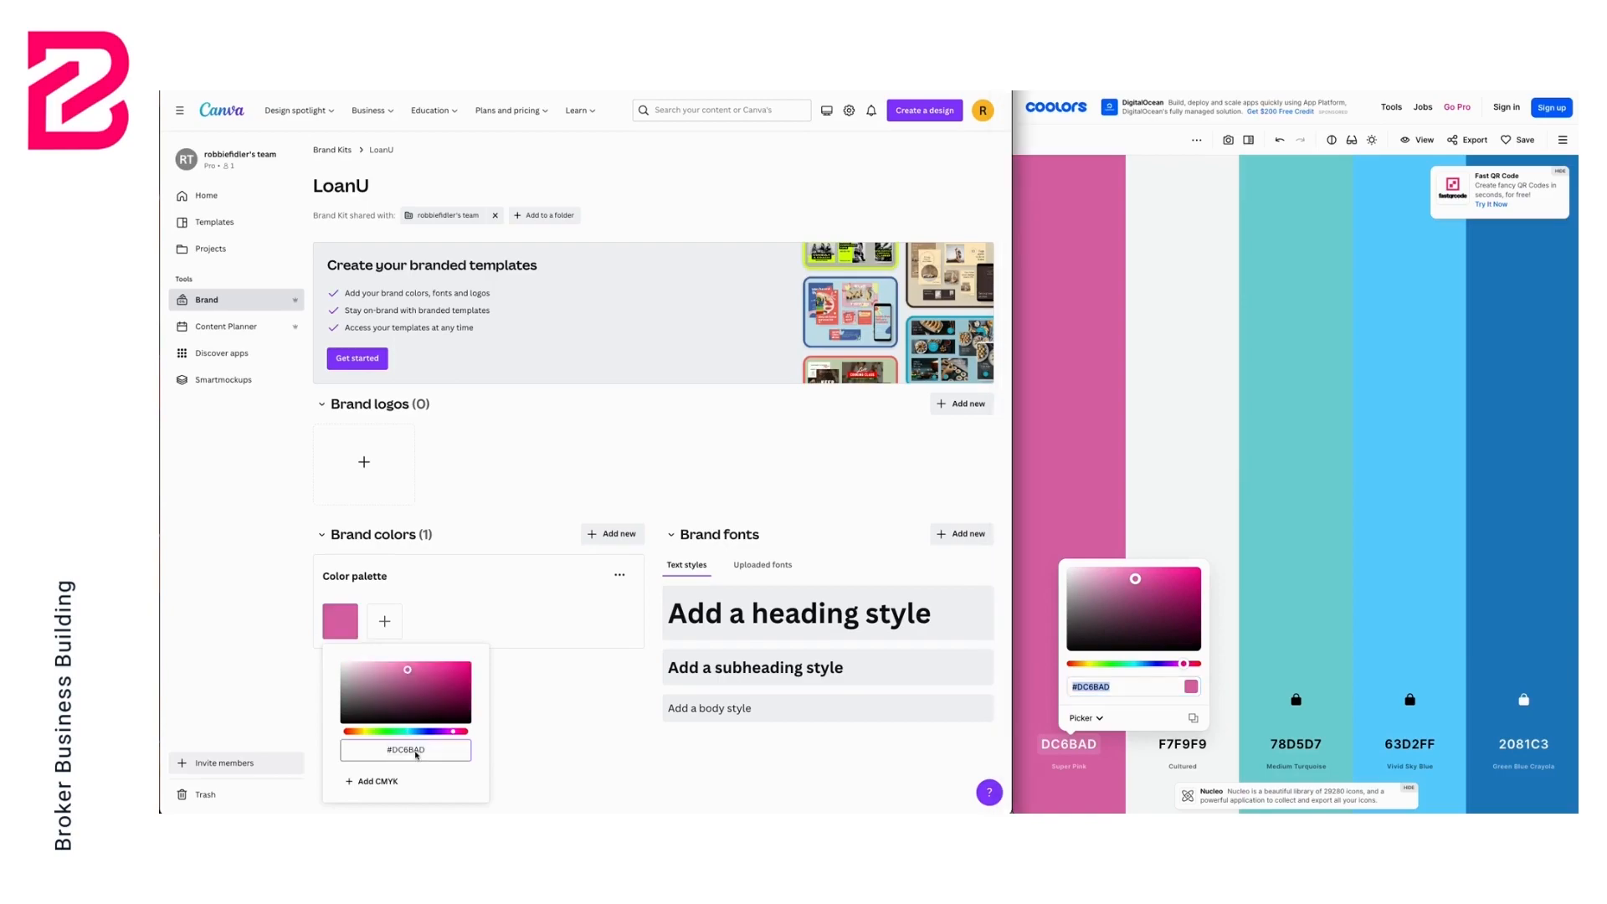
Add a second brand colour set to F7F9F9 copied from the Coolors palette
left_click(385, 624)
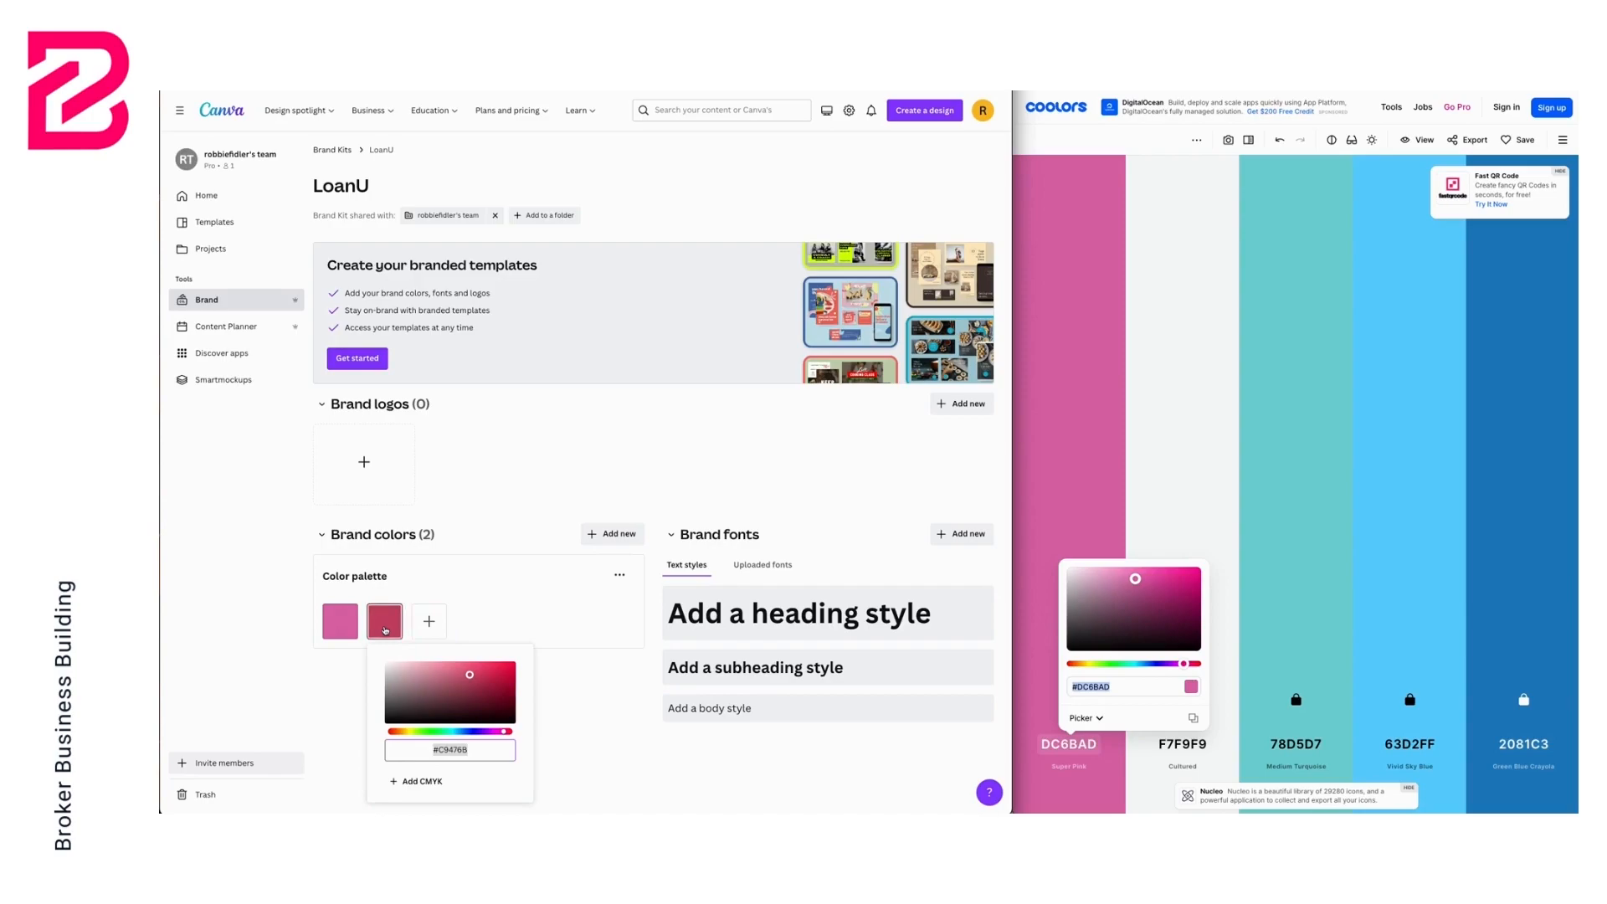
left_click(1187, 750)
left_click(1188, 749)
key("ctrl+c")
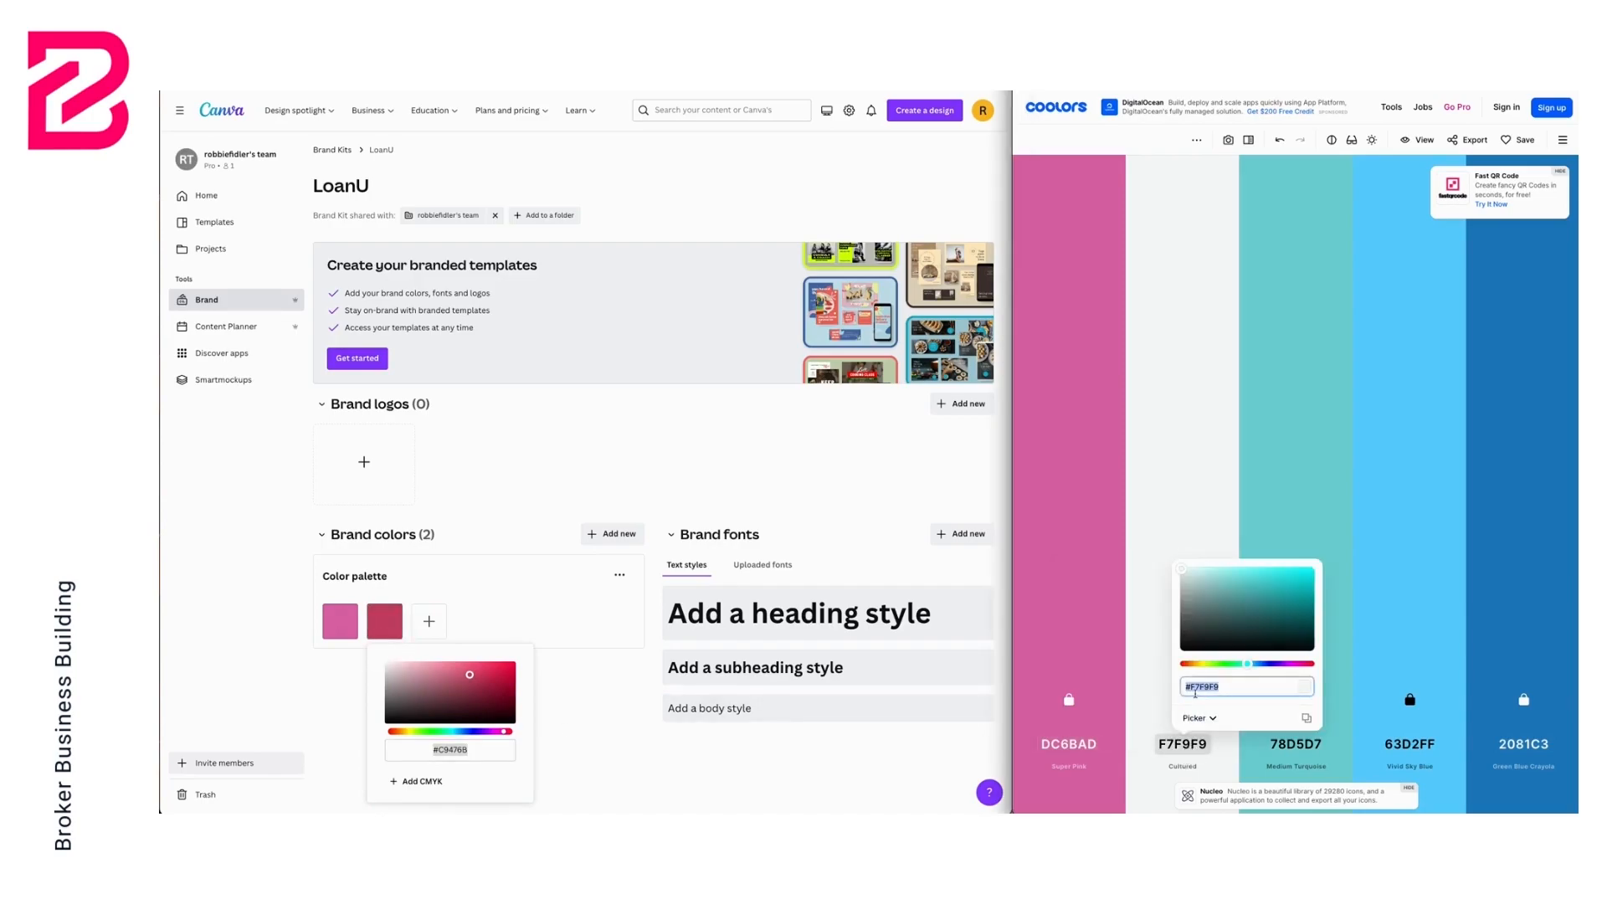
left_click(455, 750)
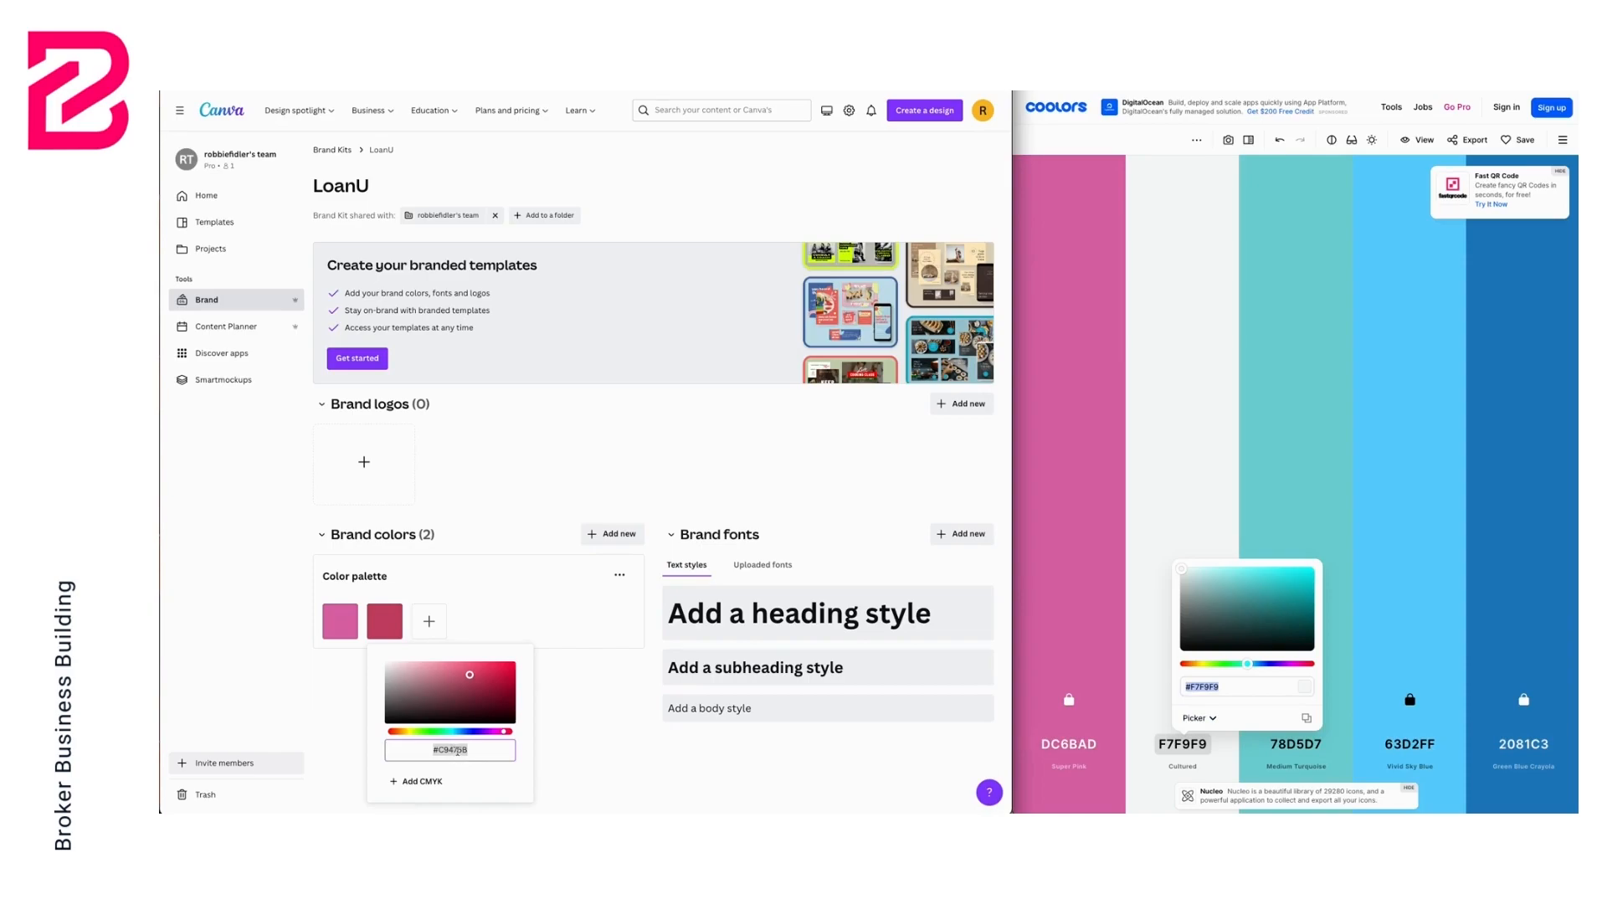
key("ctrl+v")
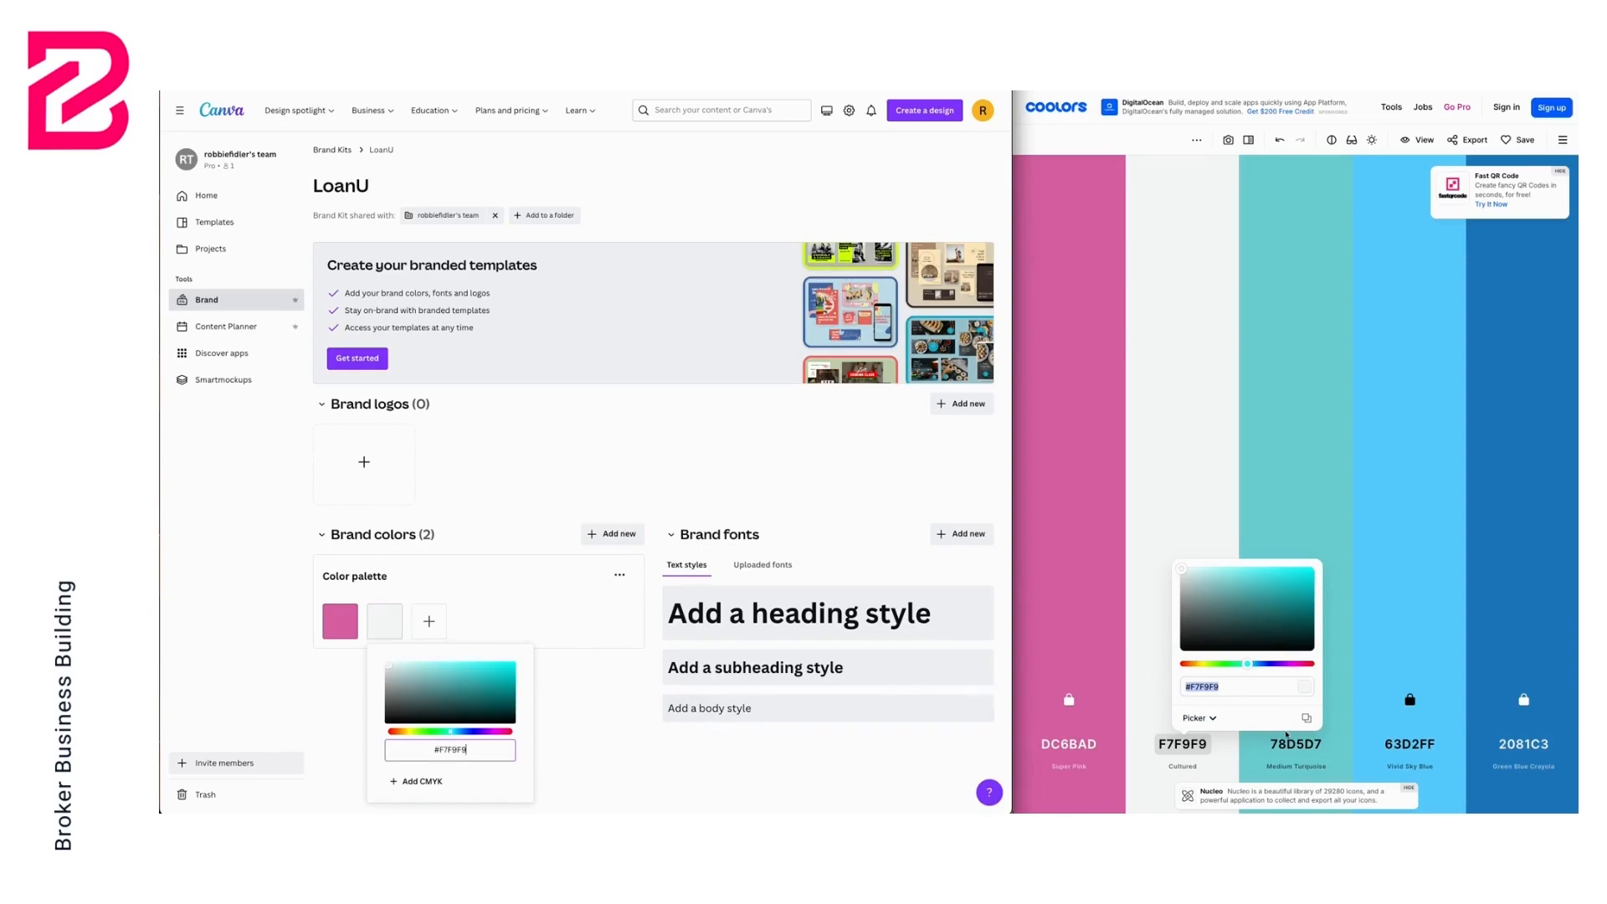
Copy 78D5D7 from the Coolors palette and add it as a third brand colour
left_click(1296, 745)
left_click(1302, 745)
key("ctrl+c")
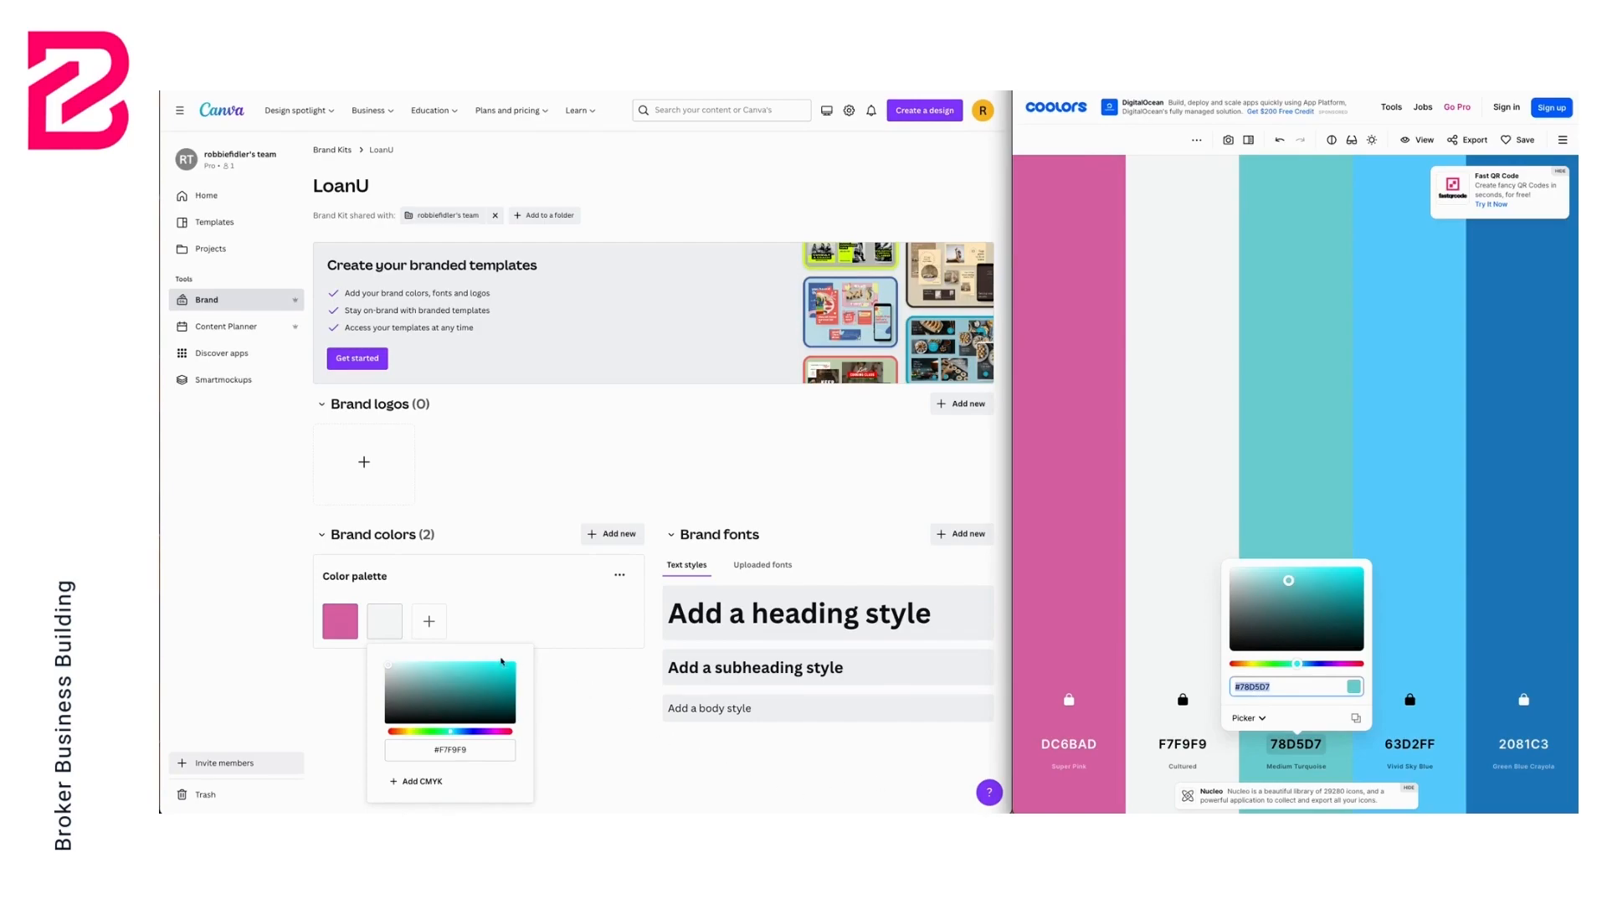
left_click(428, 621)
key("ctrl+v")
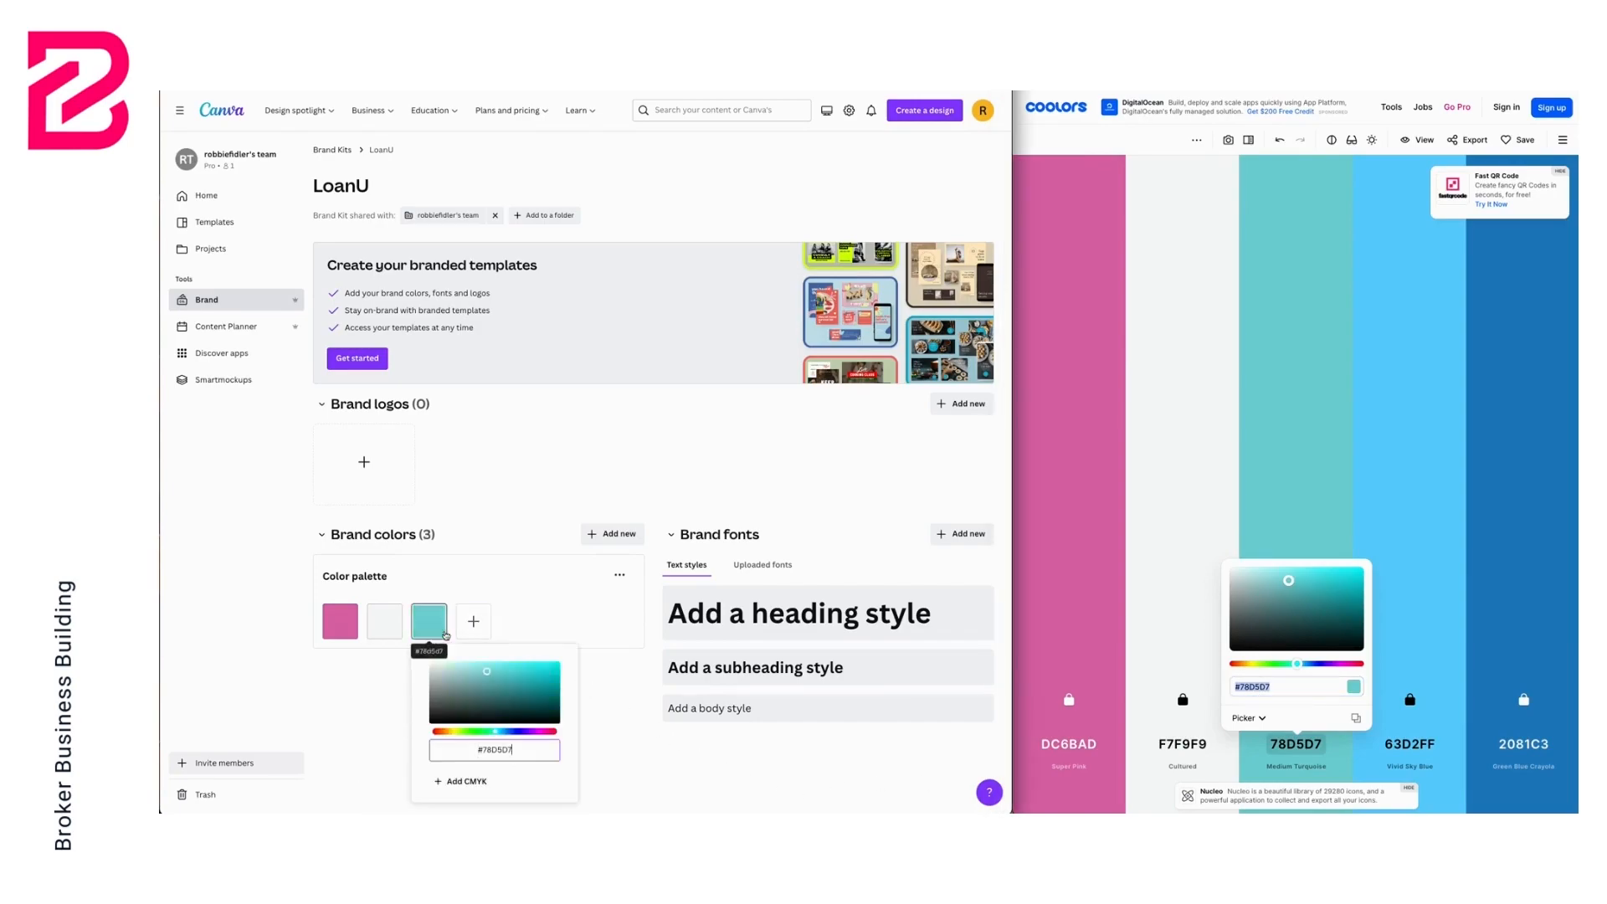
Copy 63D2FF from the Coolors palette and add it as a fourth brand colour
left_click(1414, 745)
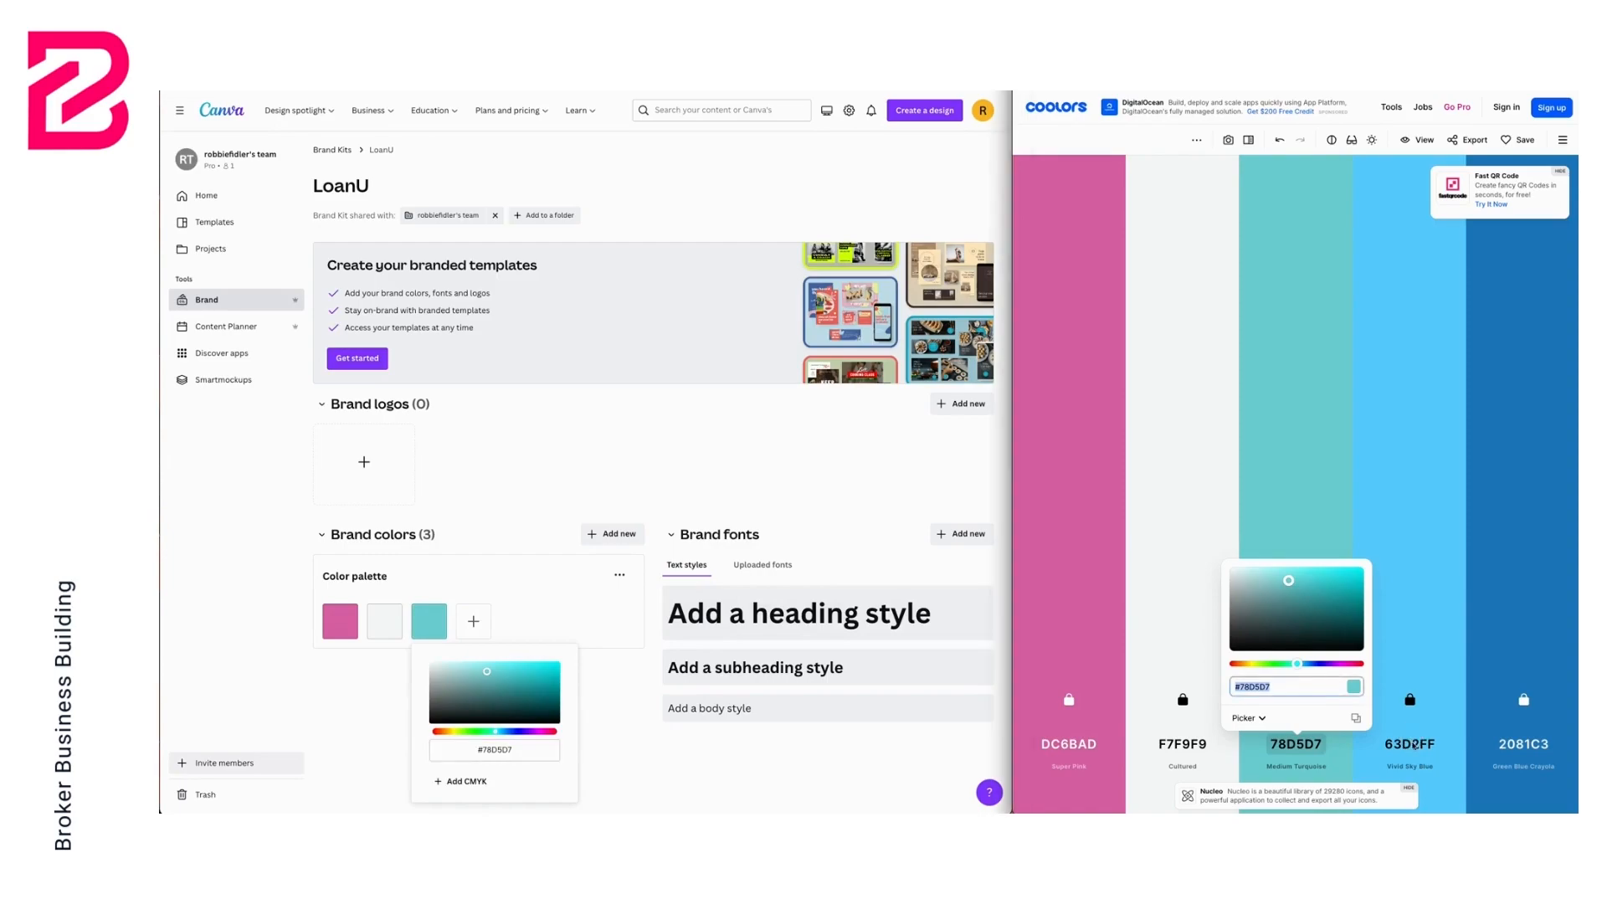
left_click(1414, 745)
left_click(1414, 745)
key("ctrl+c")
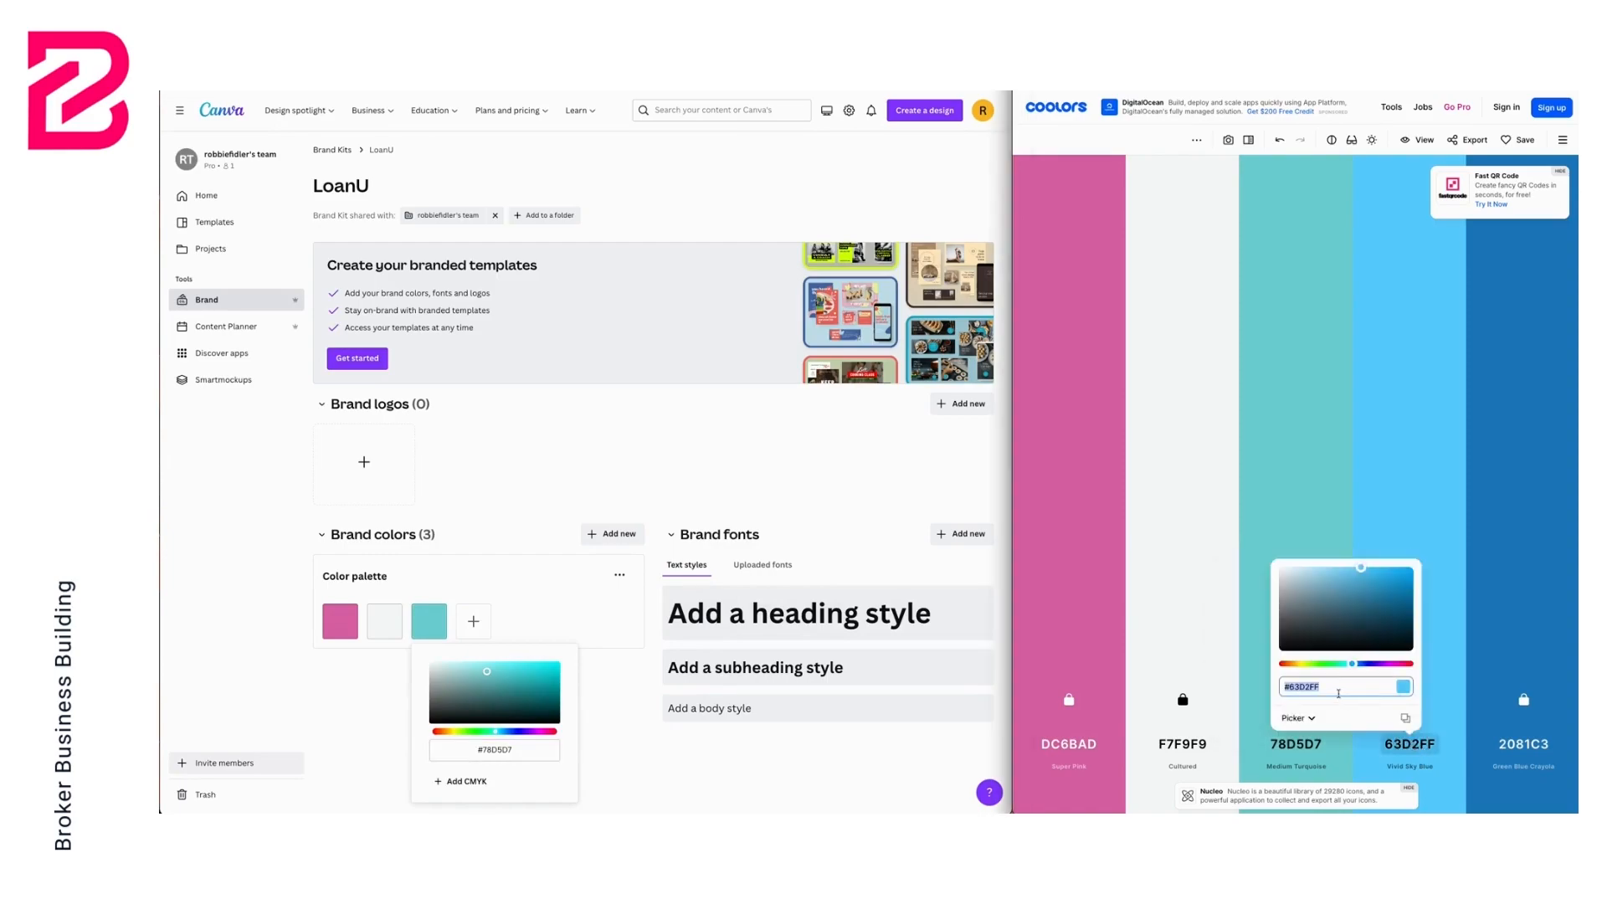
left_click(479, 625)
key("ctrl+v")
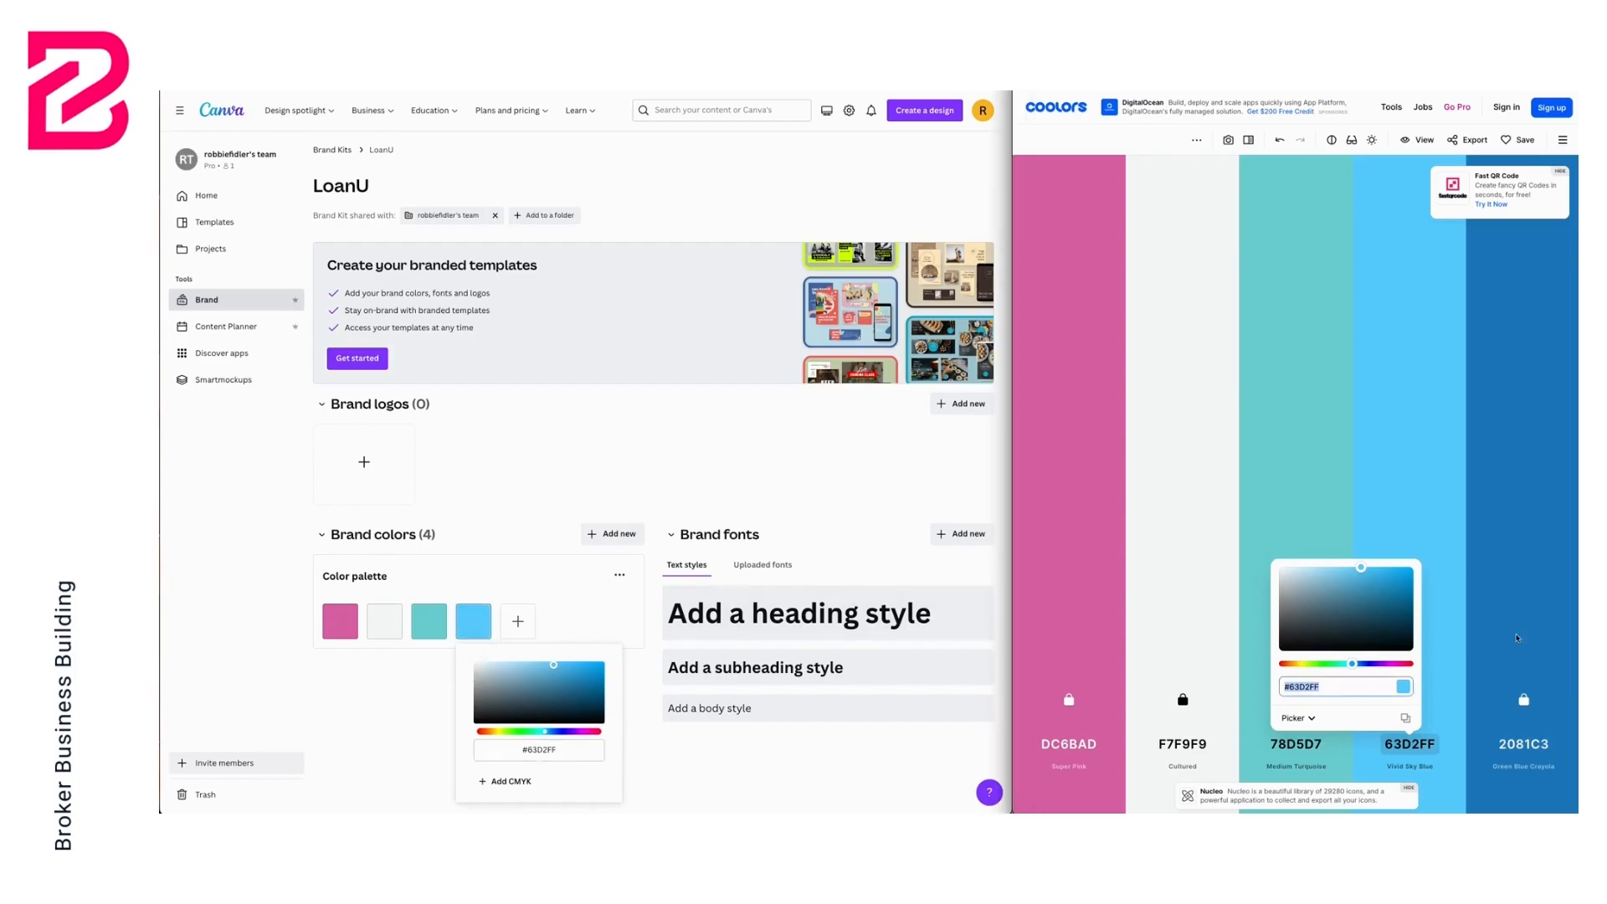
Copy 2081C3 from the Coolors palette and set the fourth brand colour to it
left_click(1525, 745)
left_click(1525, 745)
key("ctrl+c")
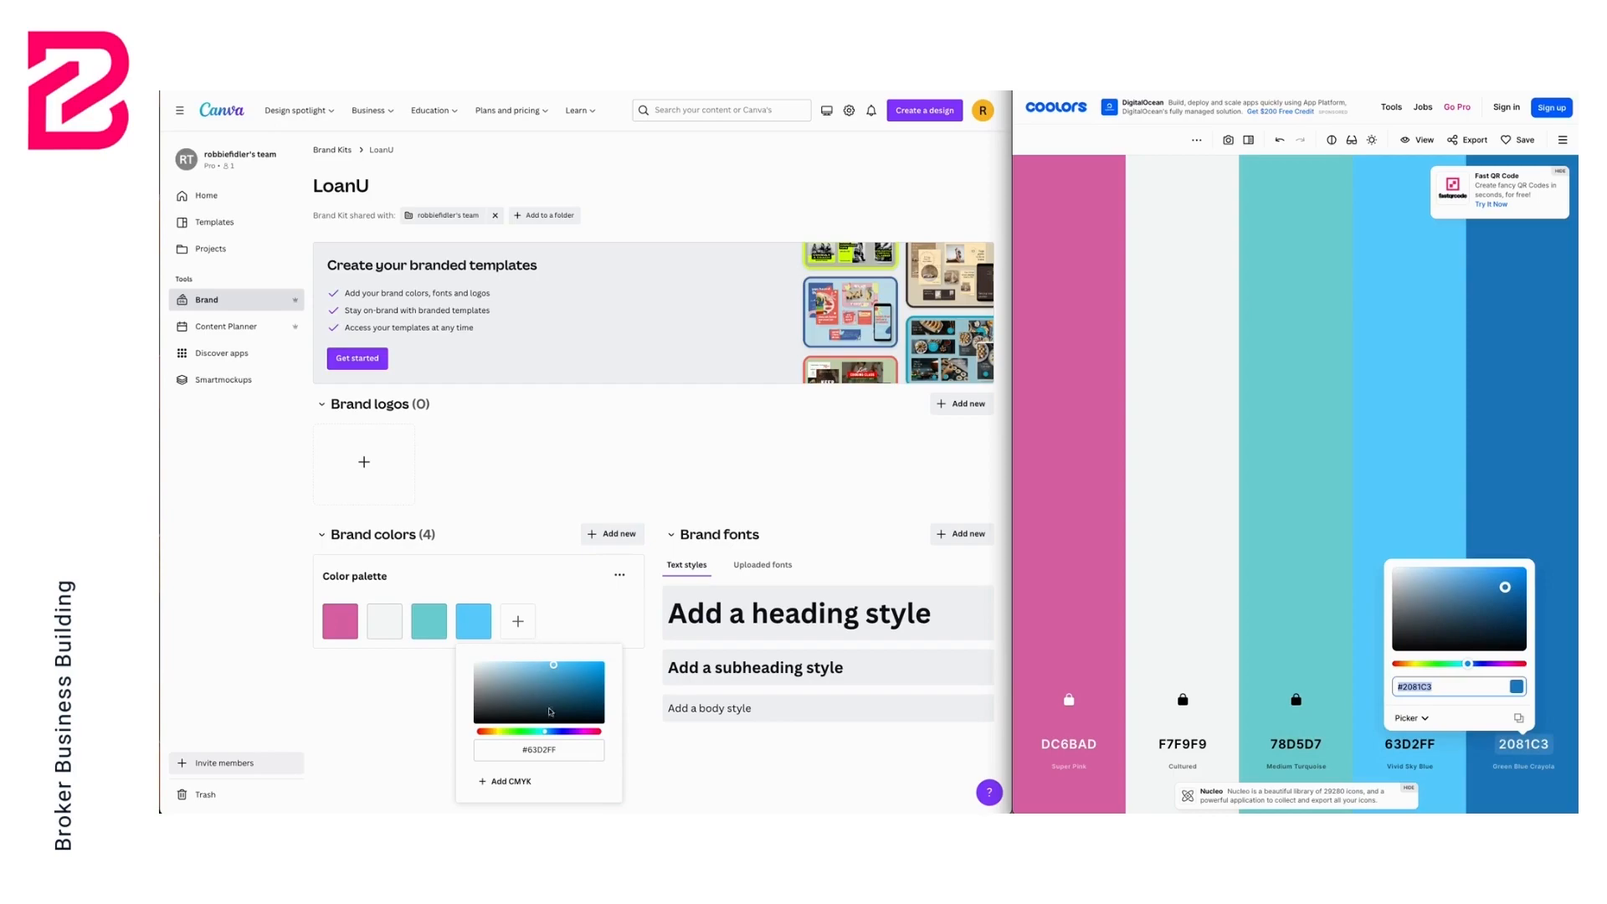
left_click(538, 748)
key("ctrl+v")
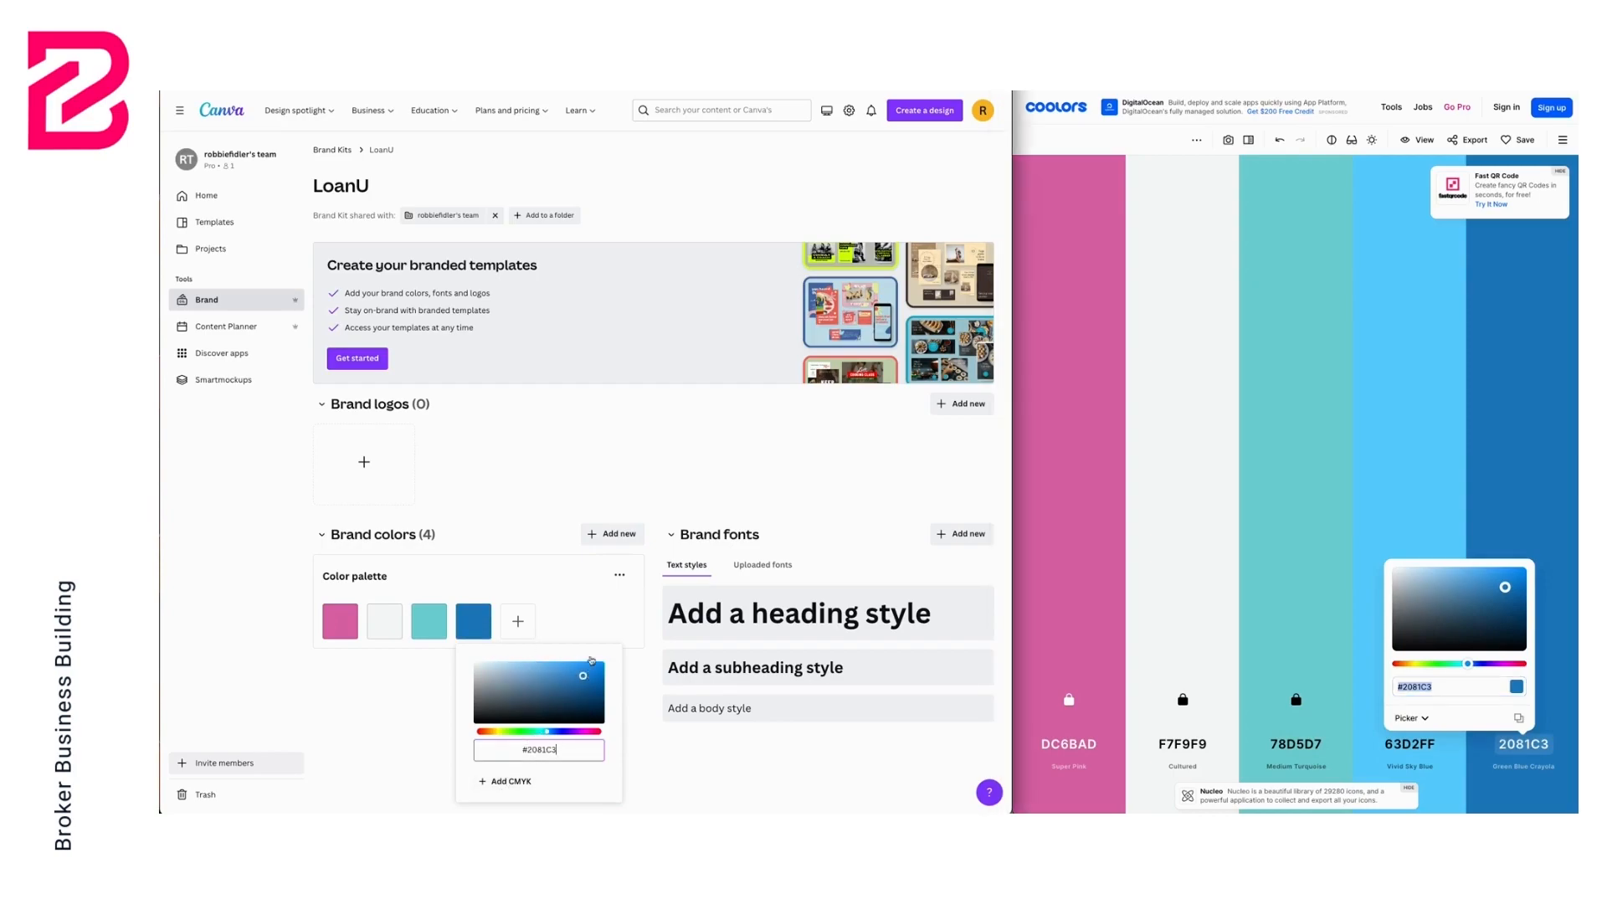
Add a fifth brand colour and set it to black, 000000
left_click(653, 756)
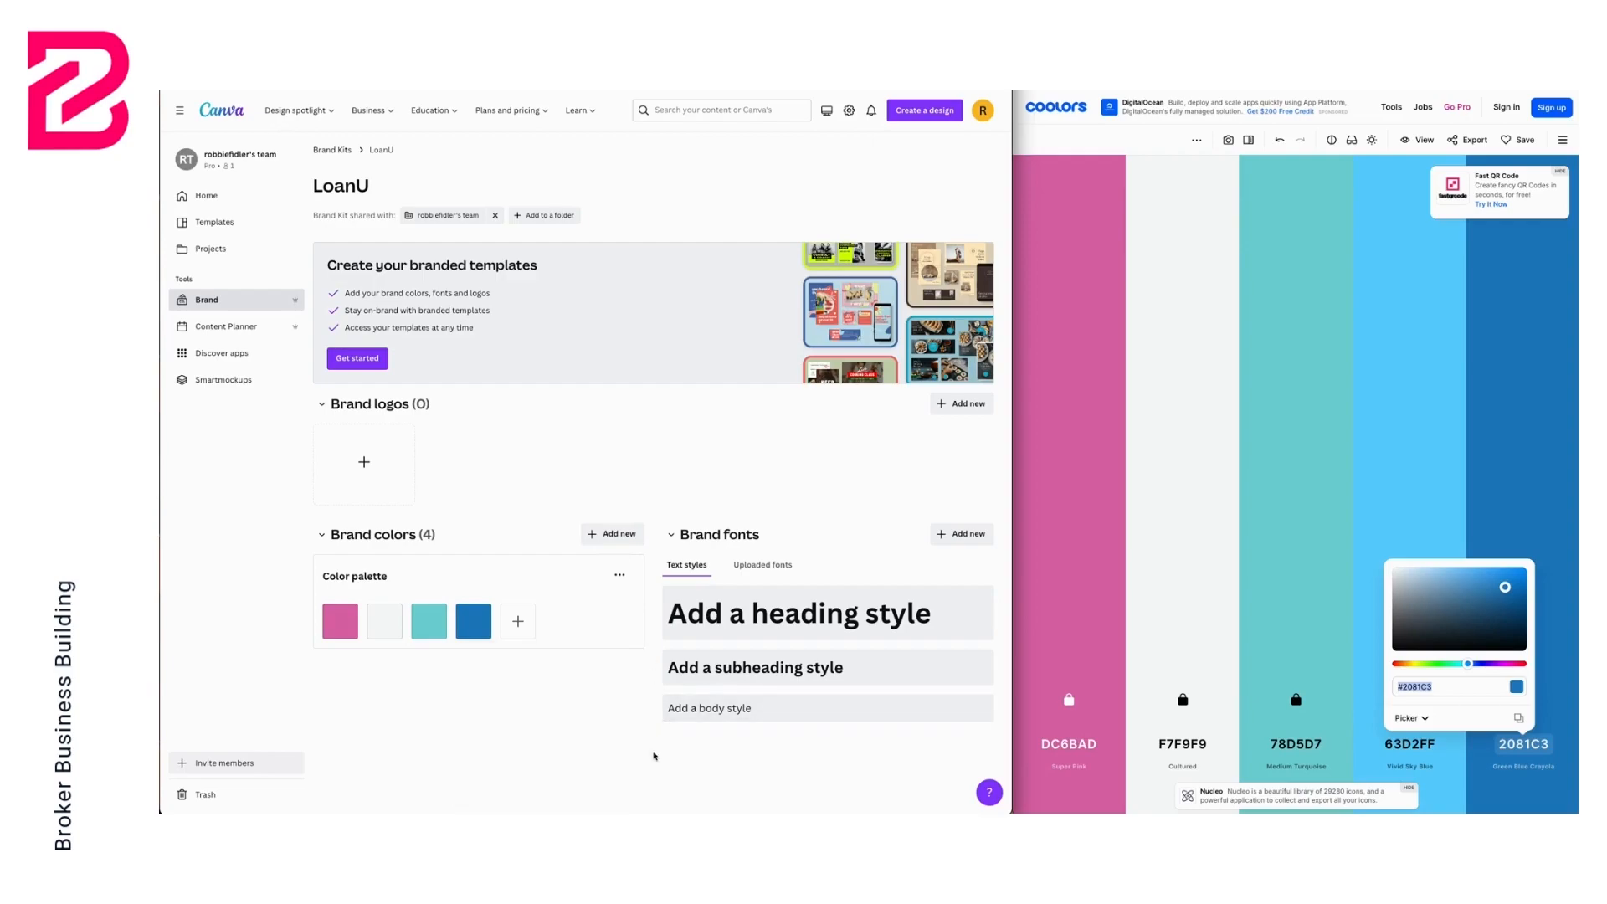
left_click(518, 621)
left_click_drag(570, 716, 497, 730)
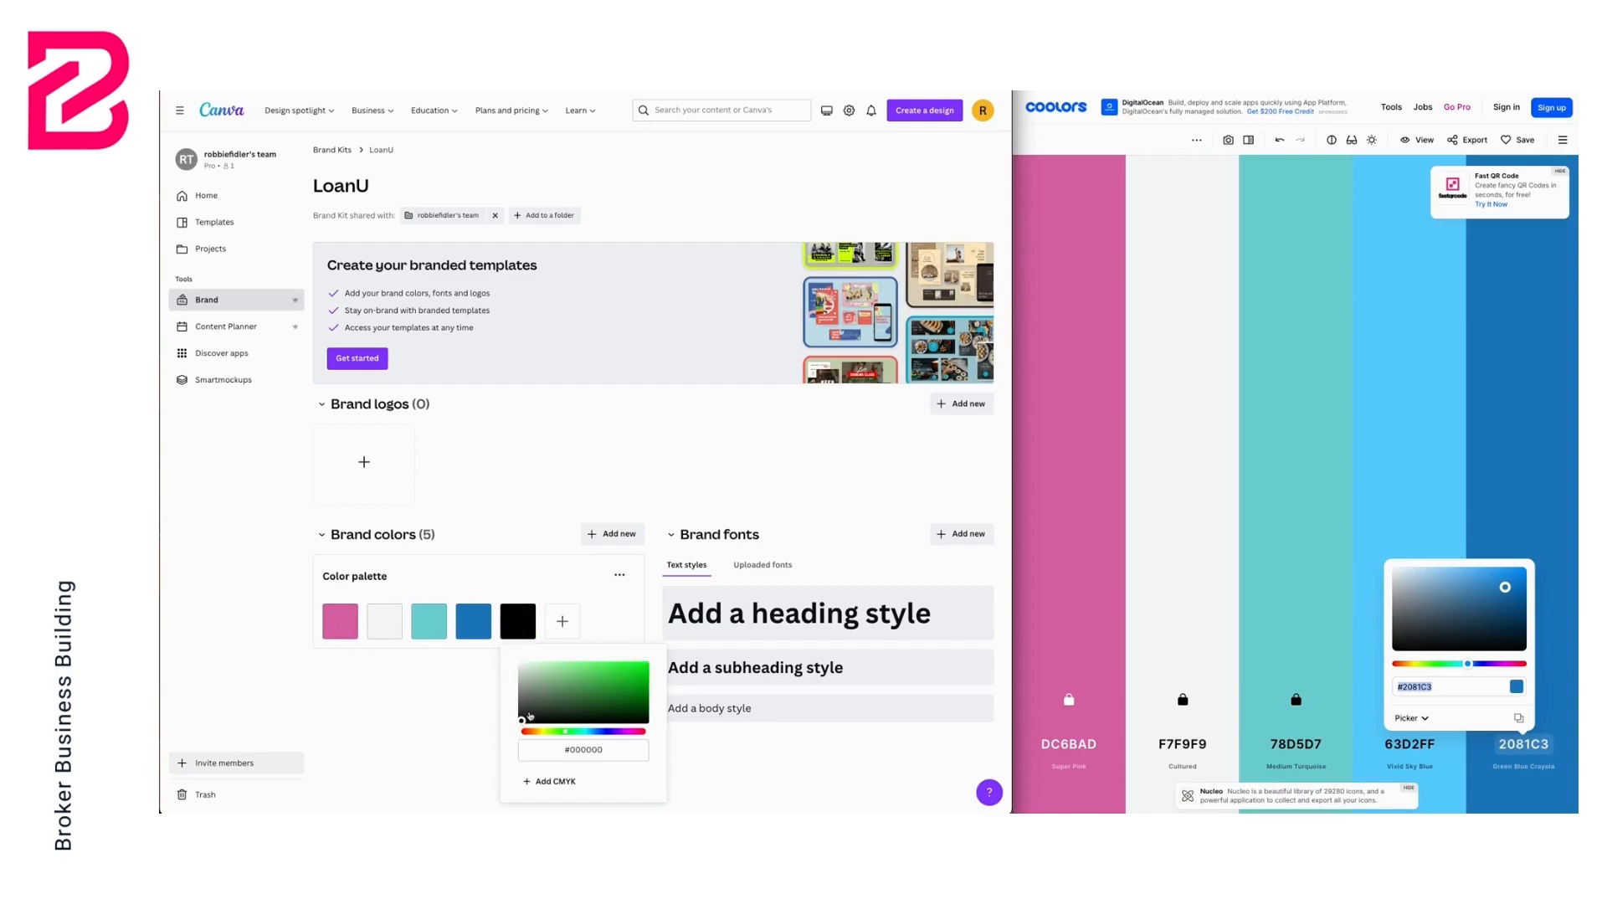
left_click(522, 474)
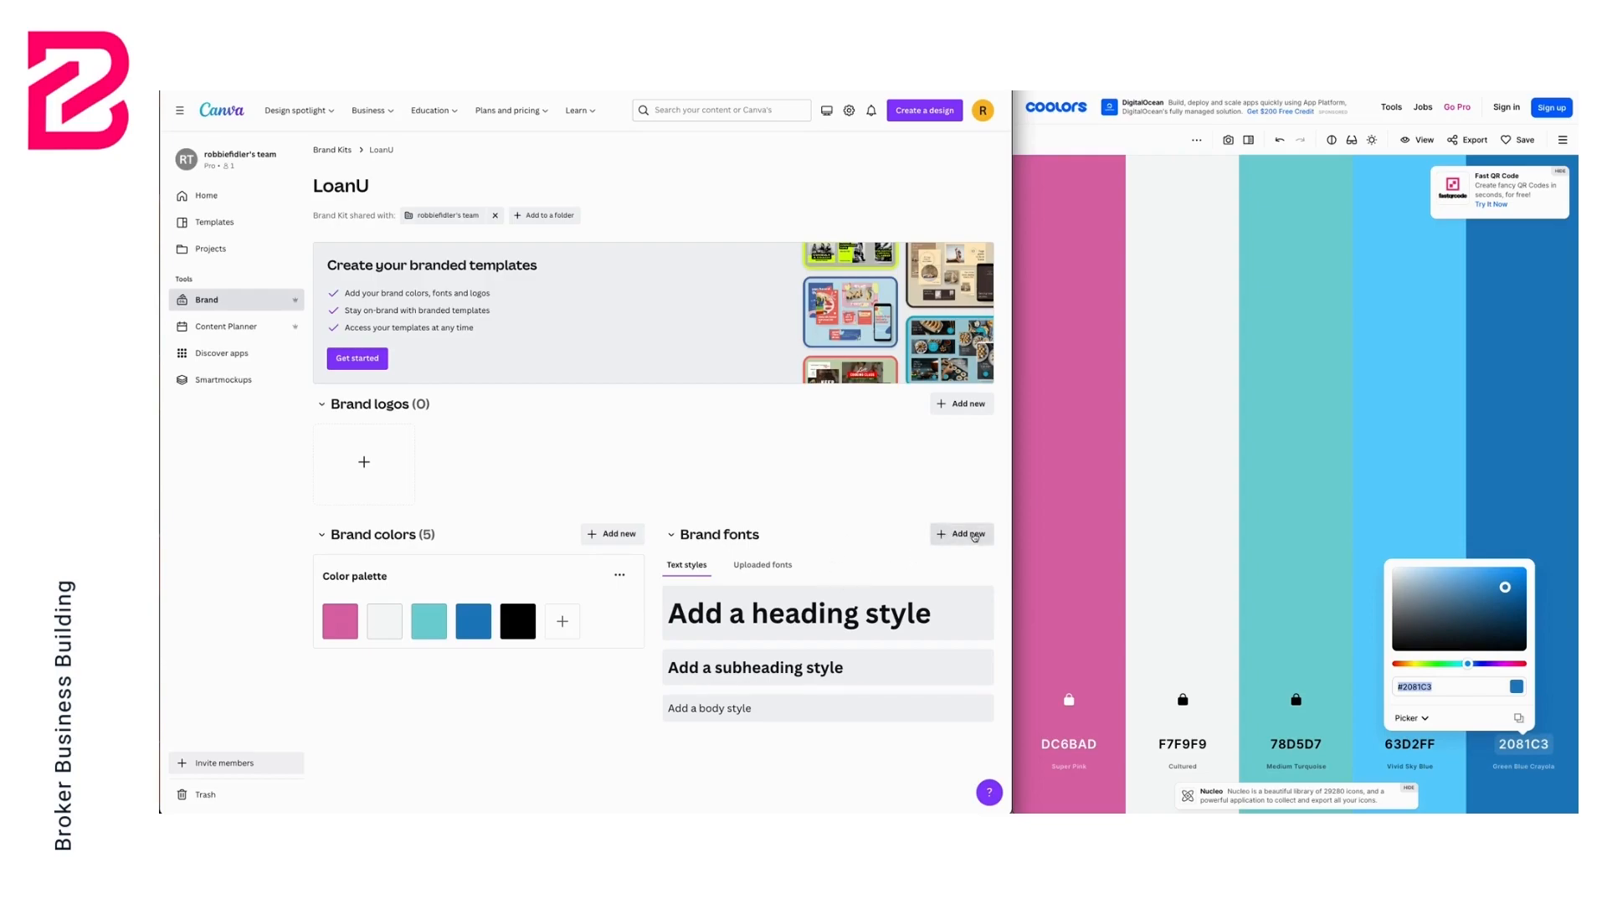
Search fonts for nexa and set the heading text style to Nexa Bold
left_click(799, 615)
left_click(808, 566)
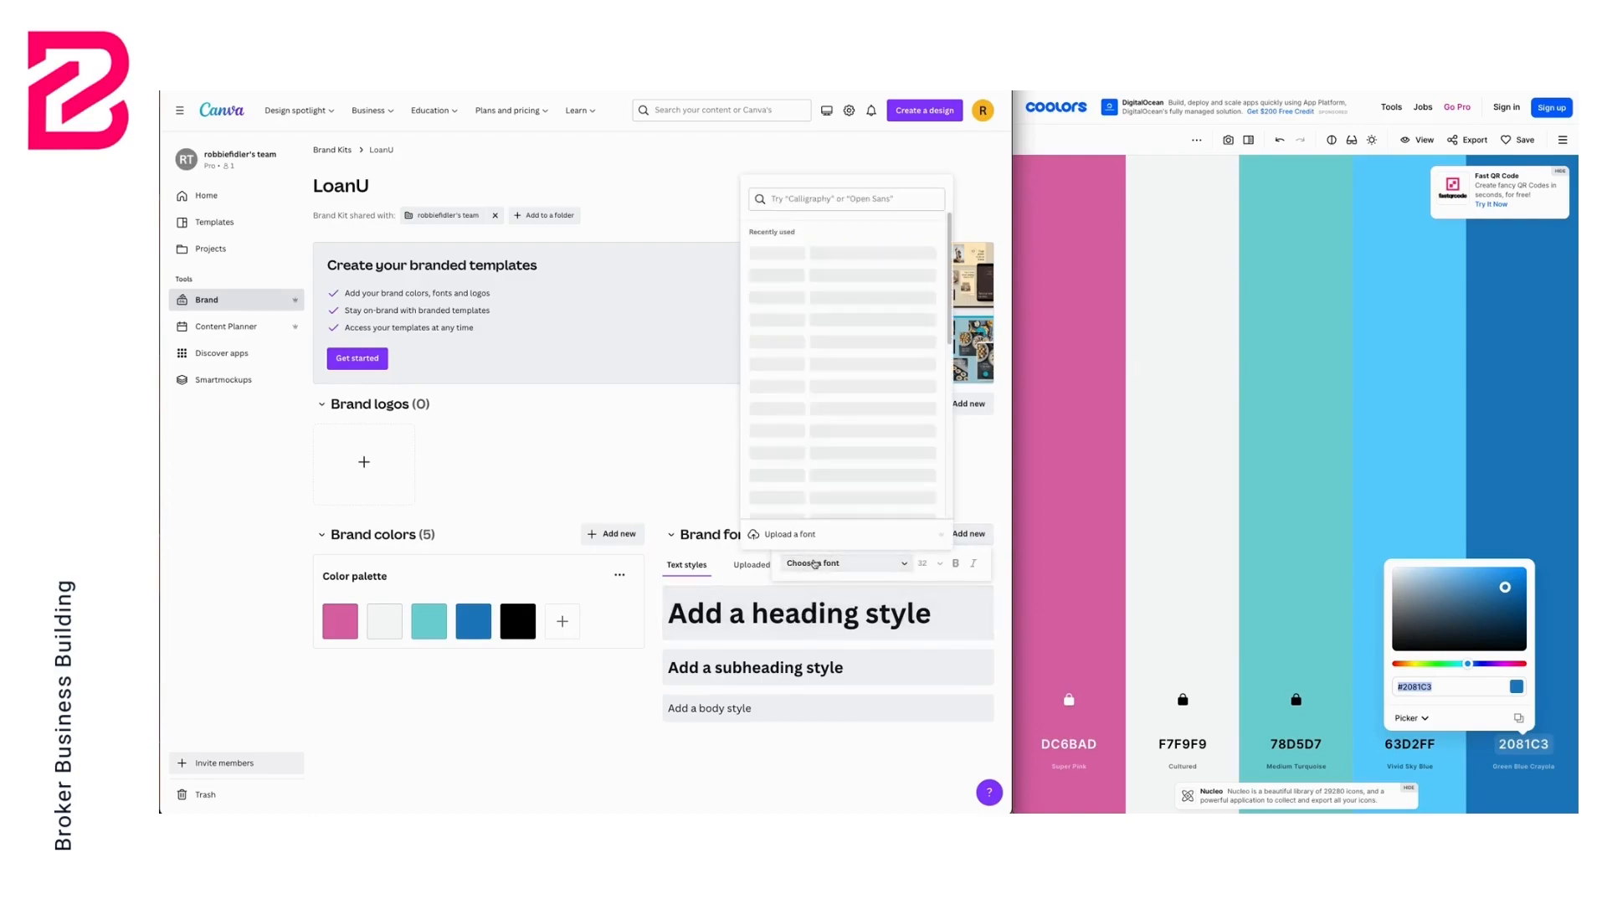
scroll(825, 402, "down", 1)
scroll(827, 402, "up", 1)
left_click(847, 202)
type("nexa")
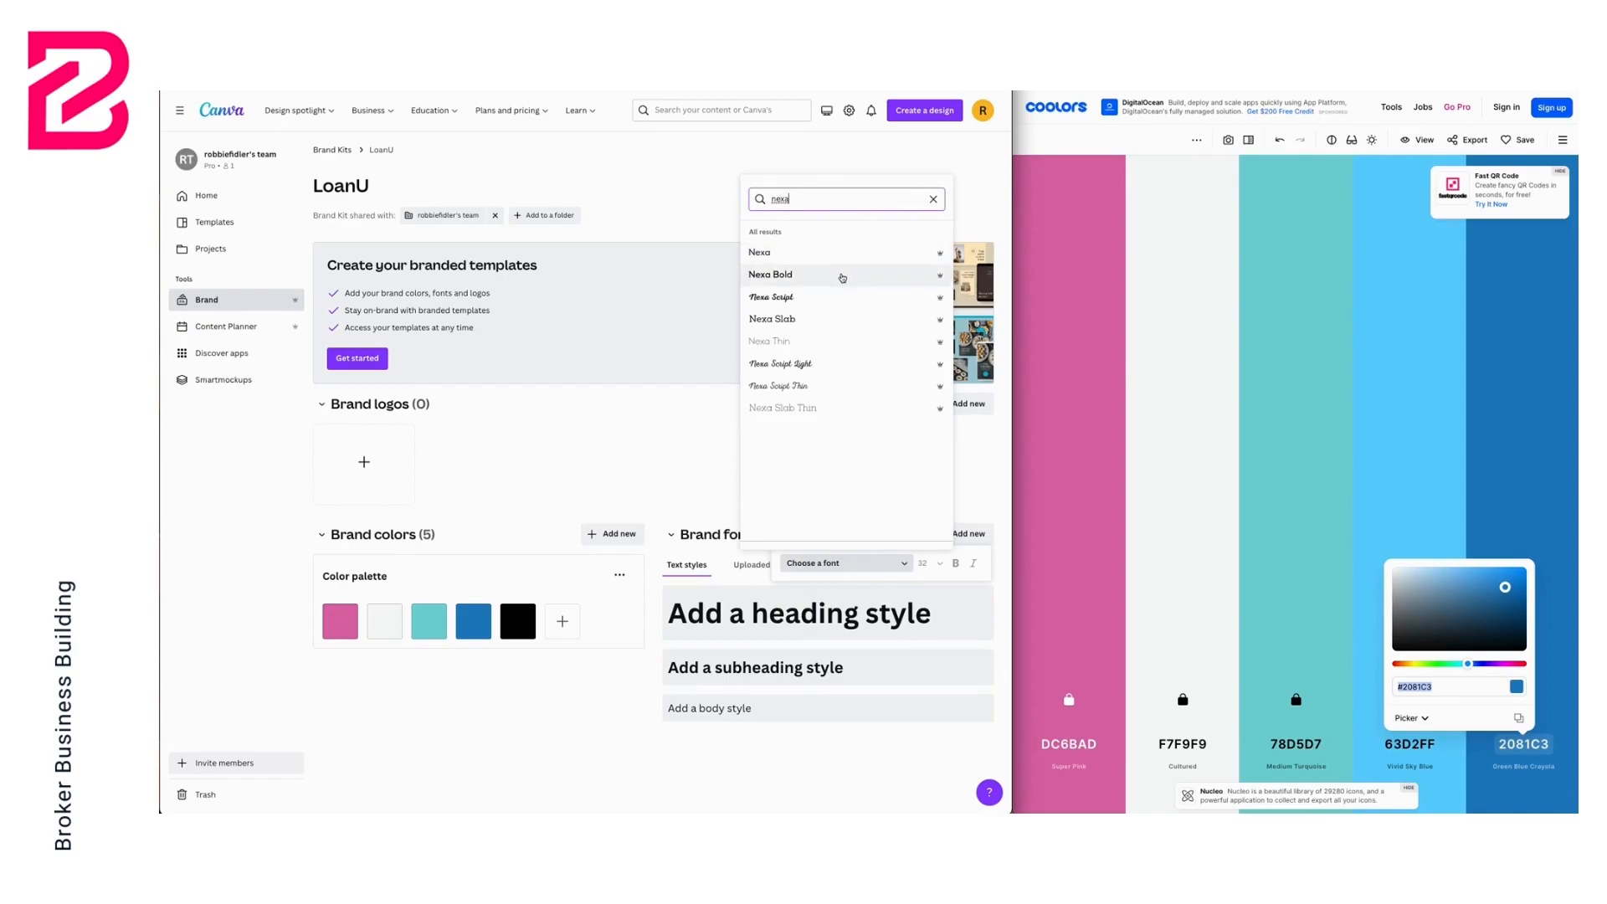
left_click(842, 278)
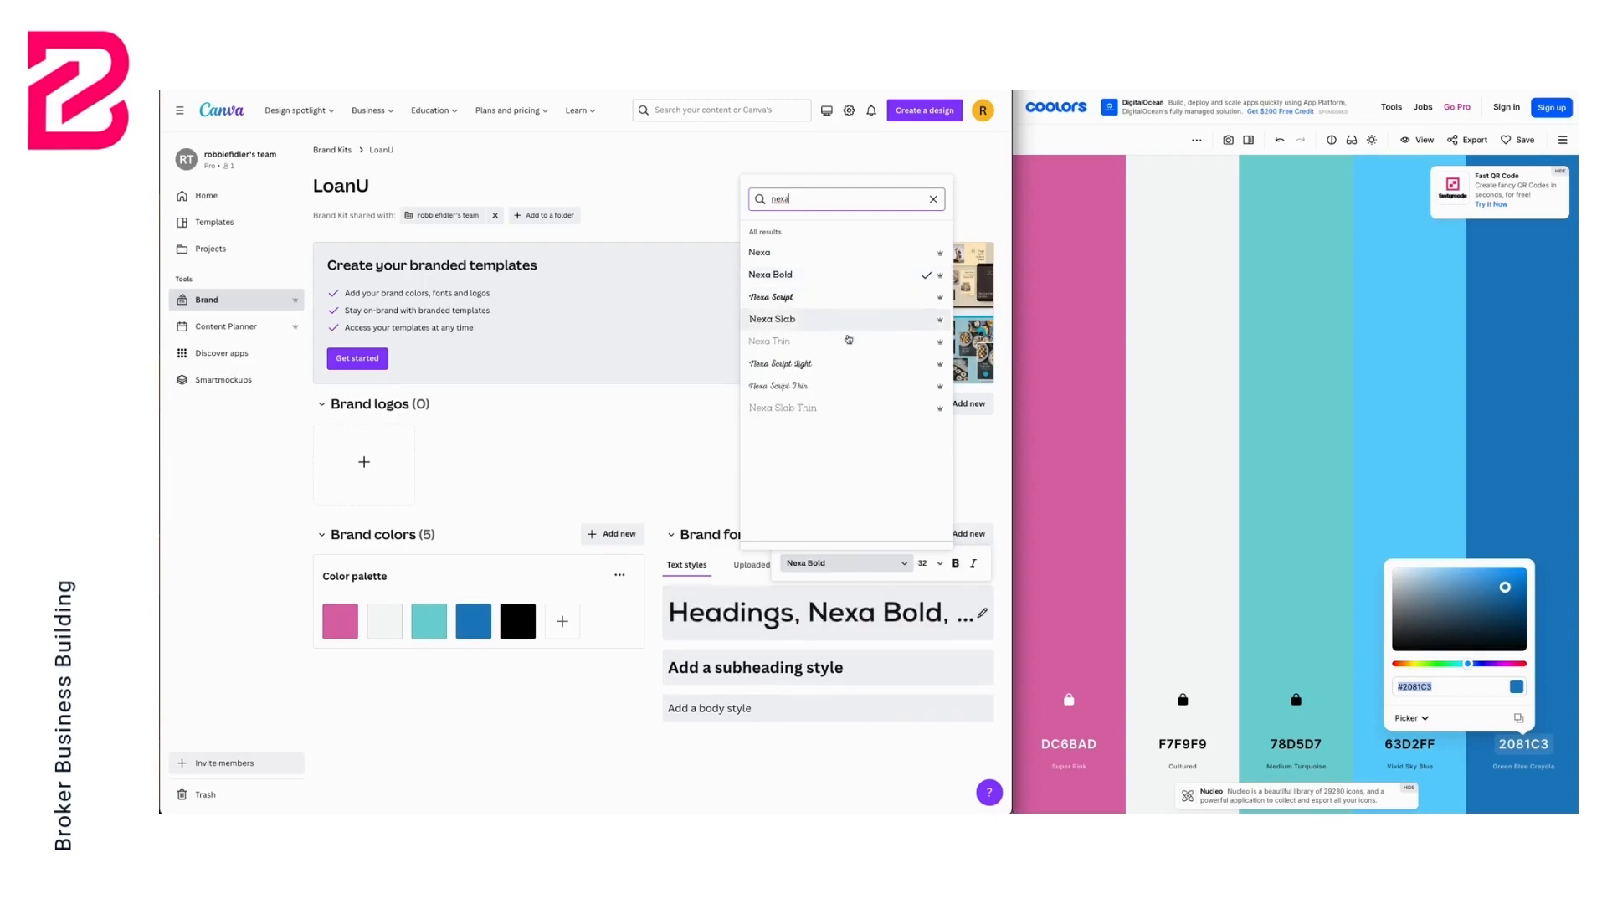
Set the subheading text style font to Nexa Bold
left_click(799, 670)
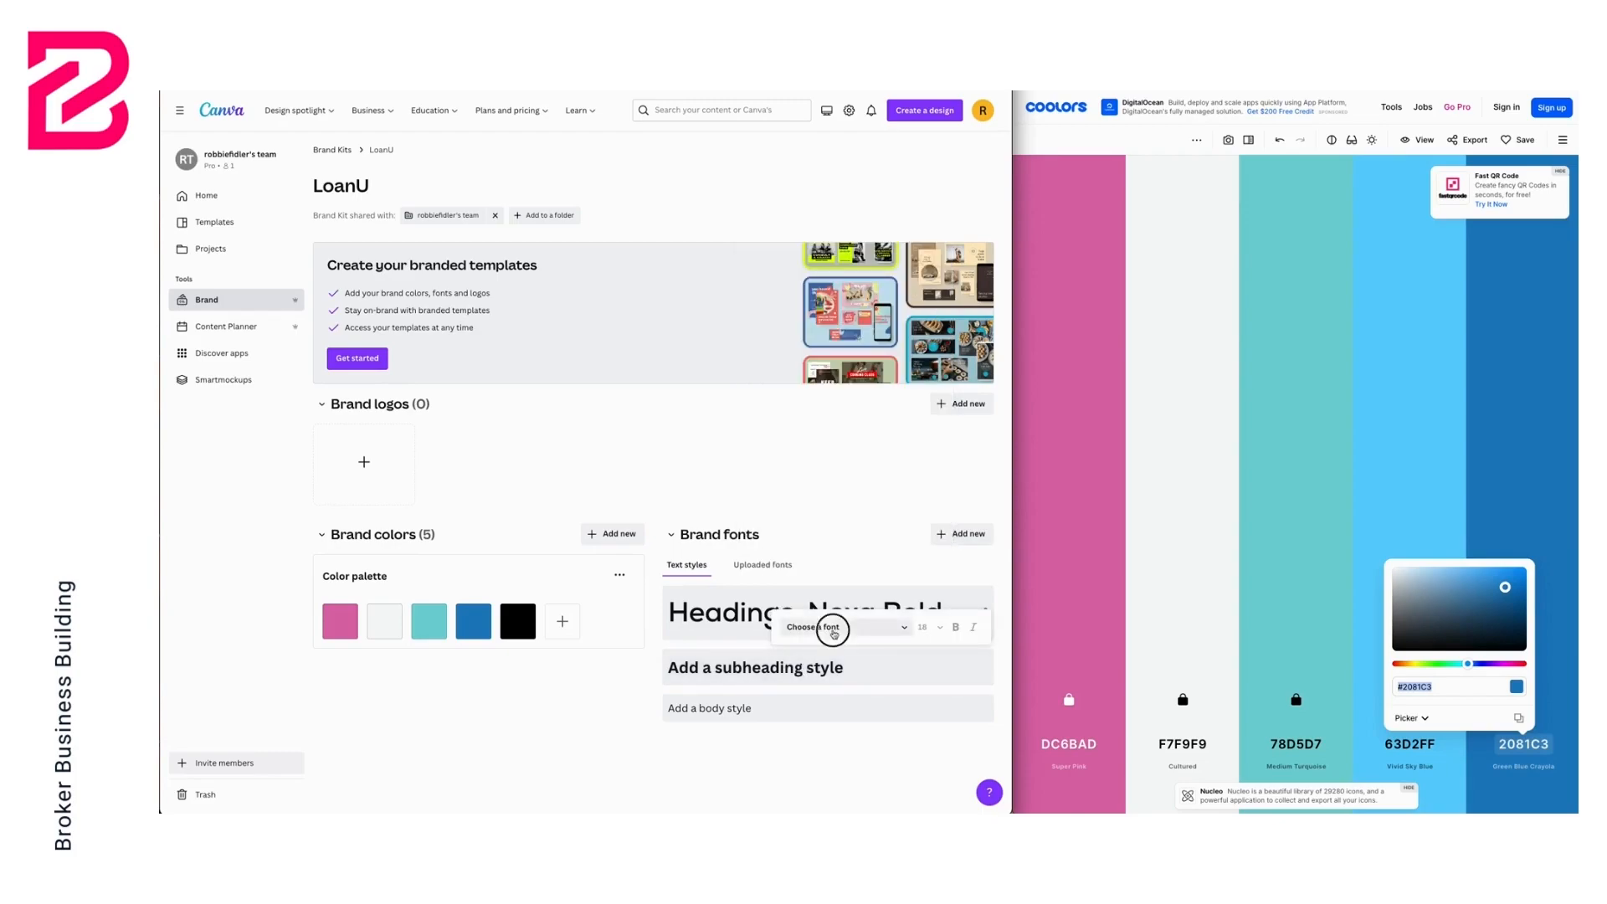
left_click(832, 627)
left_click(865, 344)
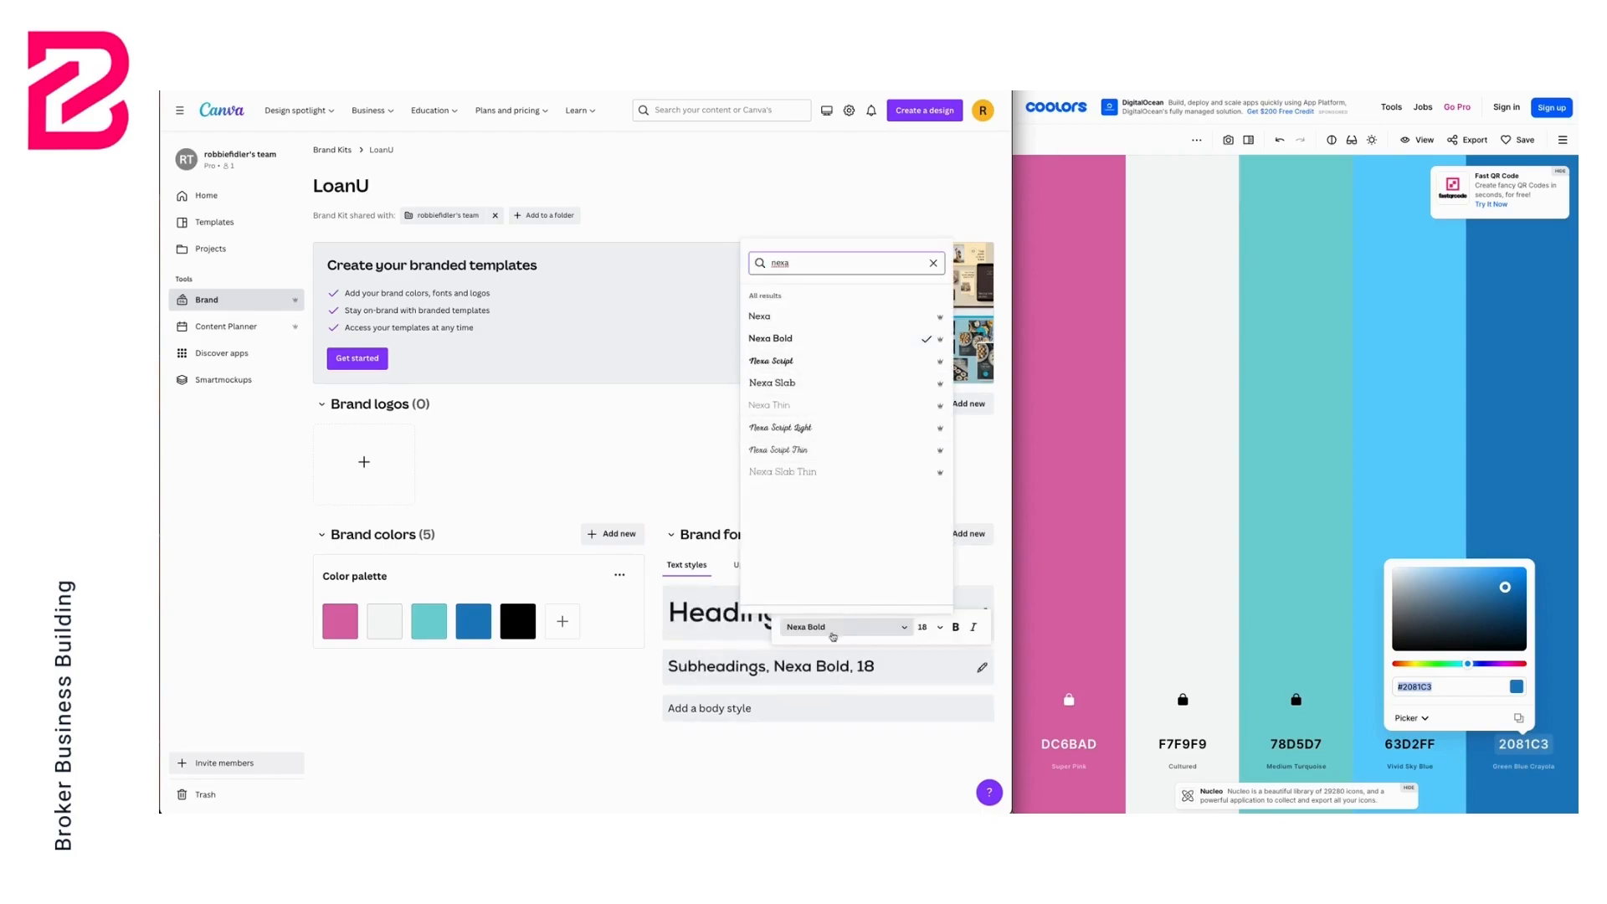
Set the body text style font to Nexa
left_click(793, 708)
left_click(834, 676)
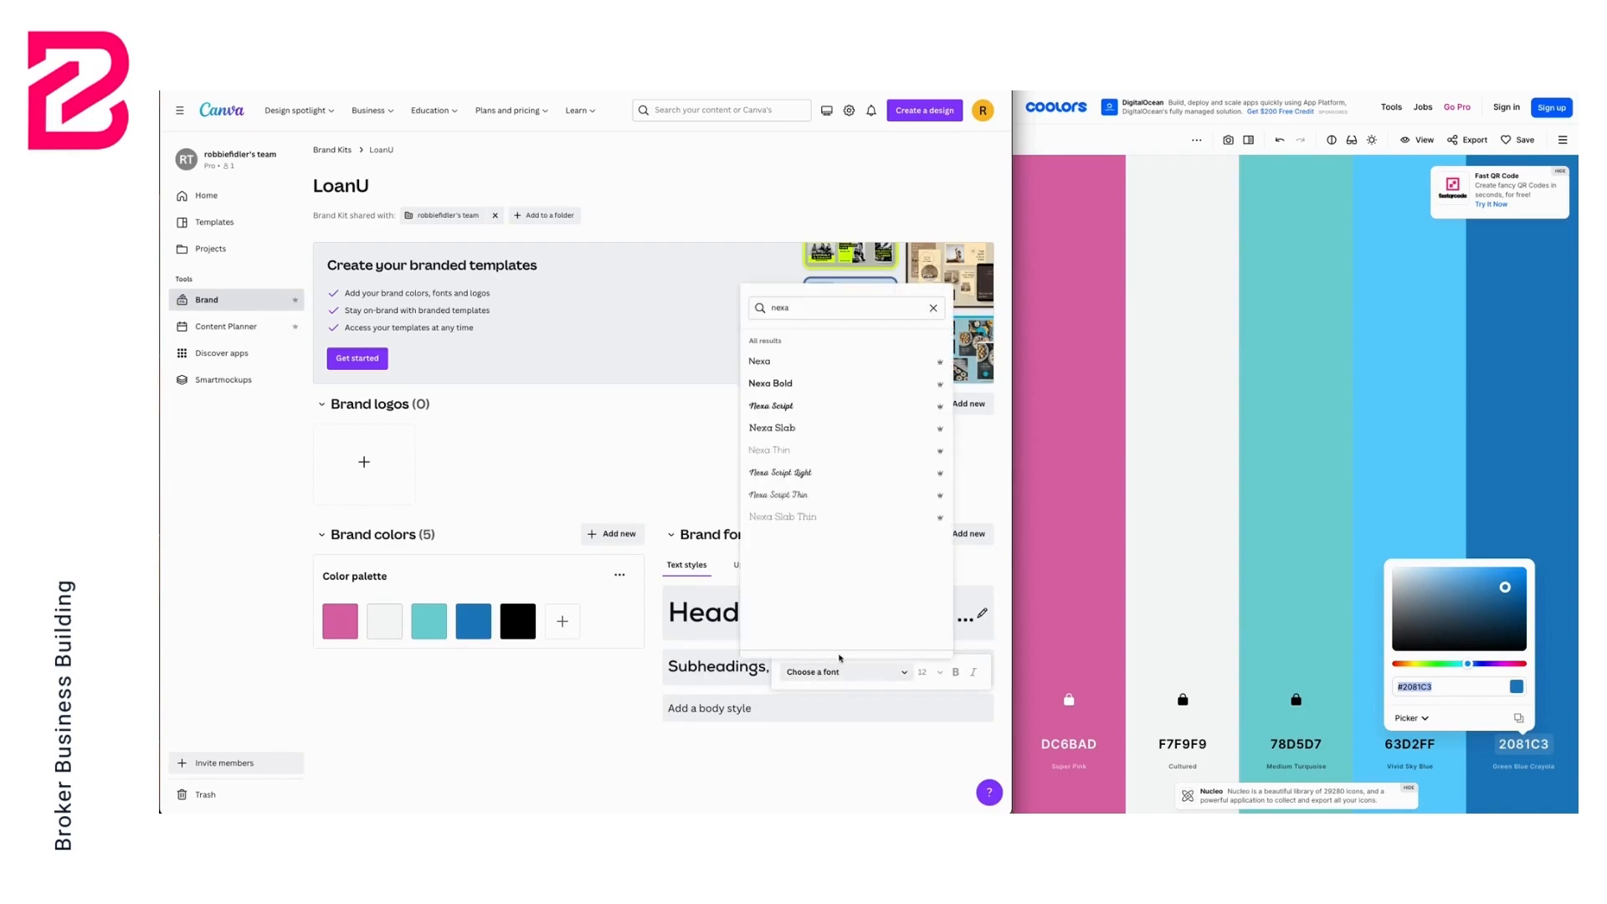
left_click(847, 363)
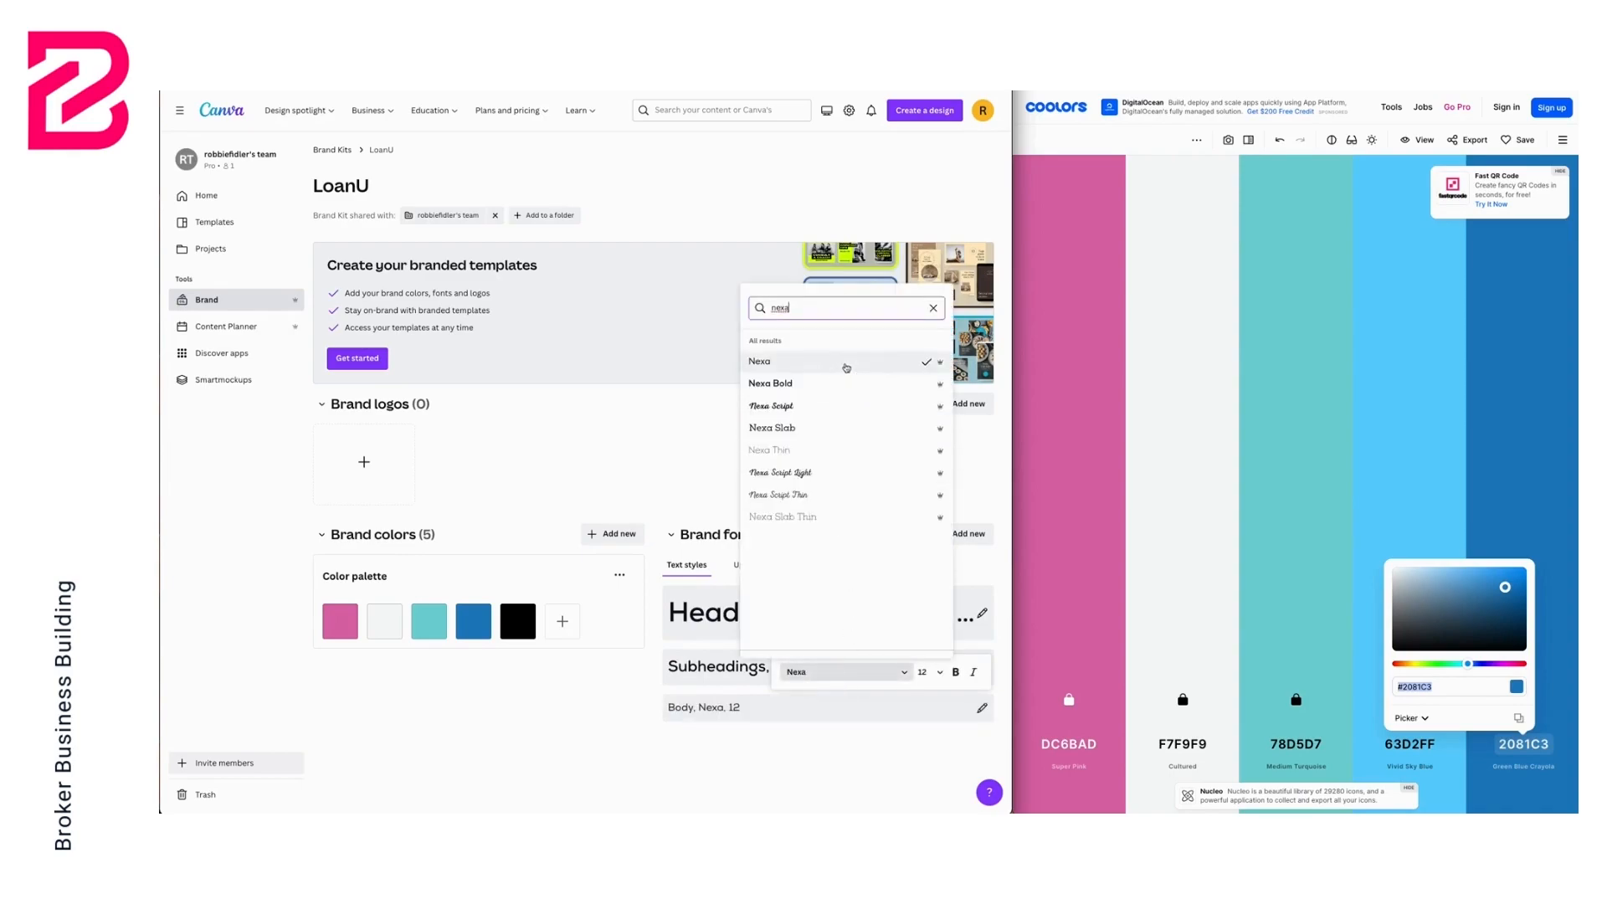
left_click(599, 428)
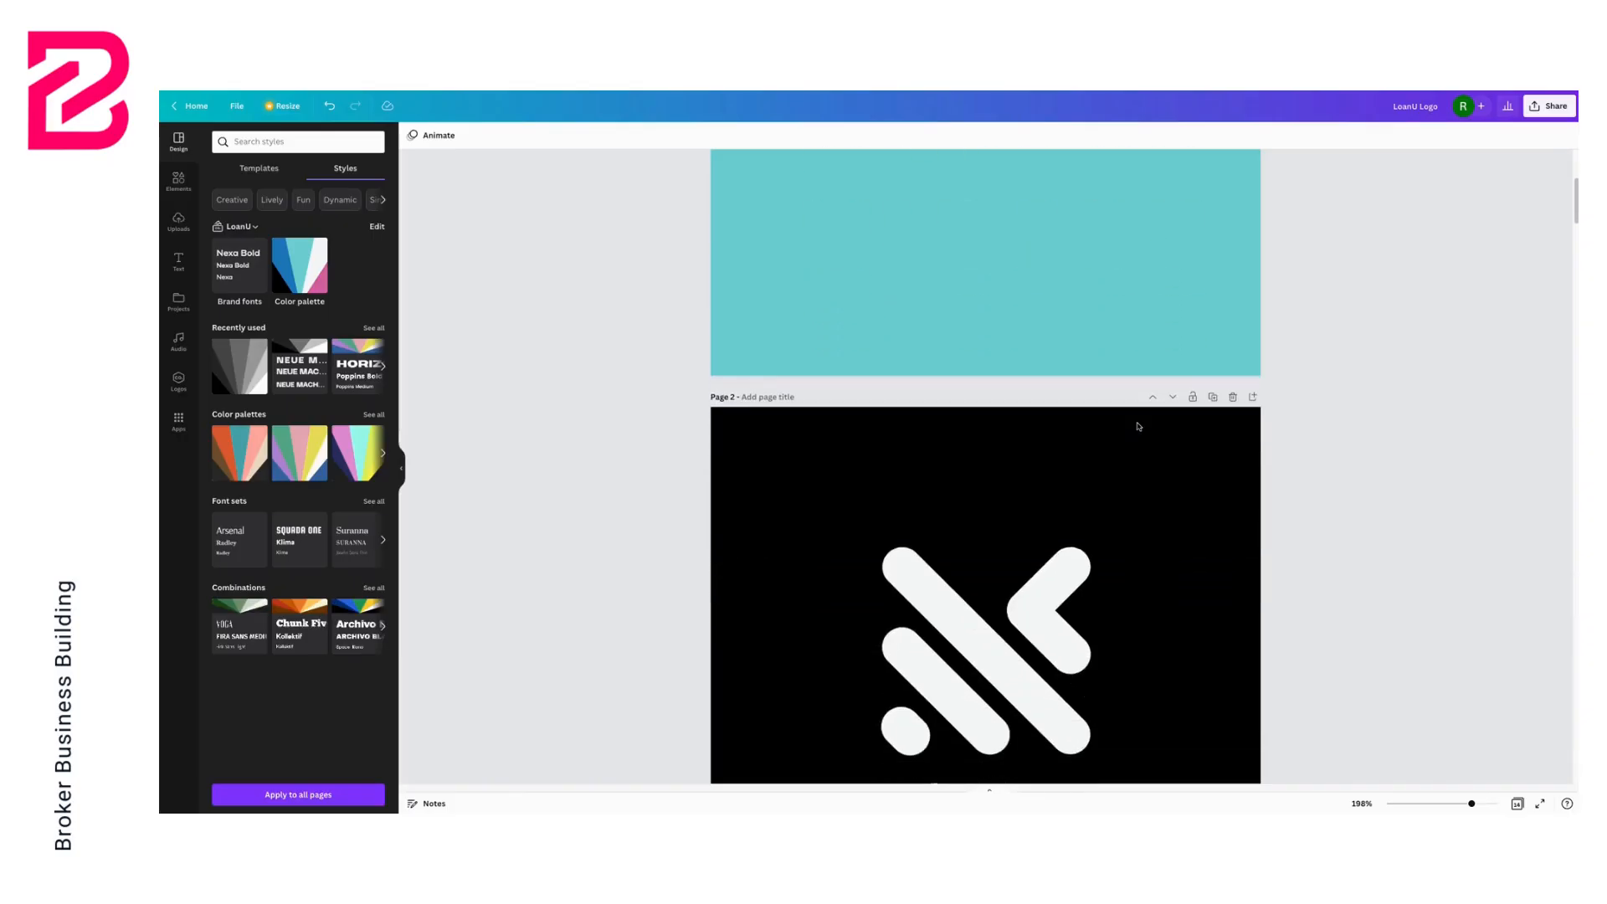
Scale up the icon and LOANU wordmark together on page 1 so they span nearly the full page width
scroll(1138, 427, "down", 5)
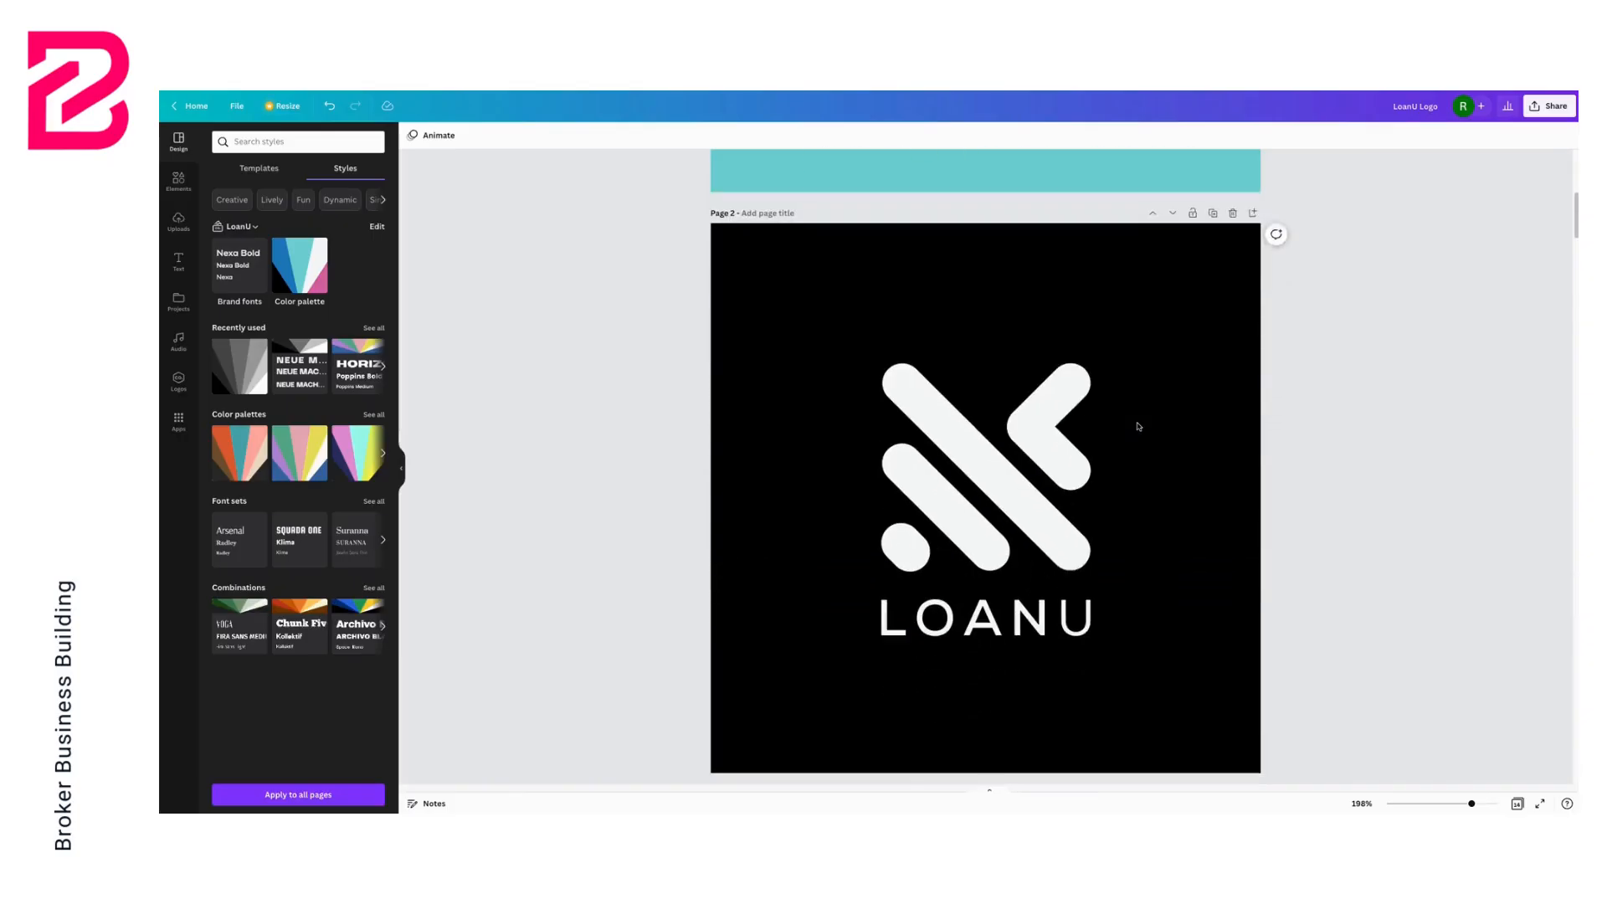
scroll(1137, 427, "up", 6)
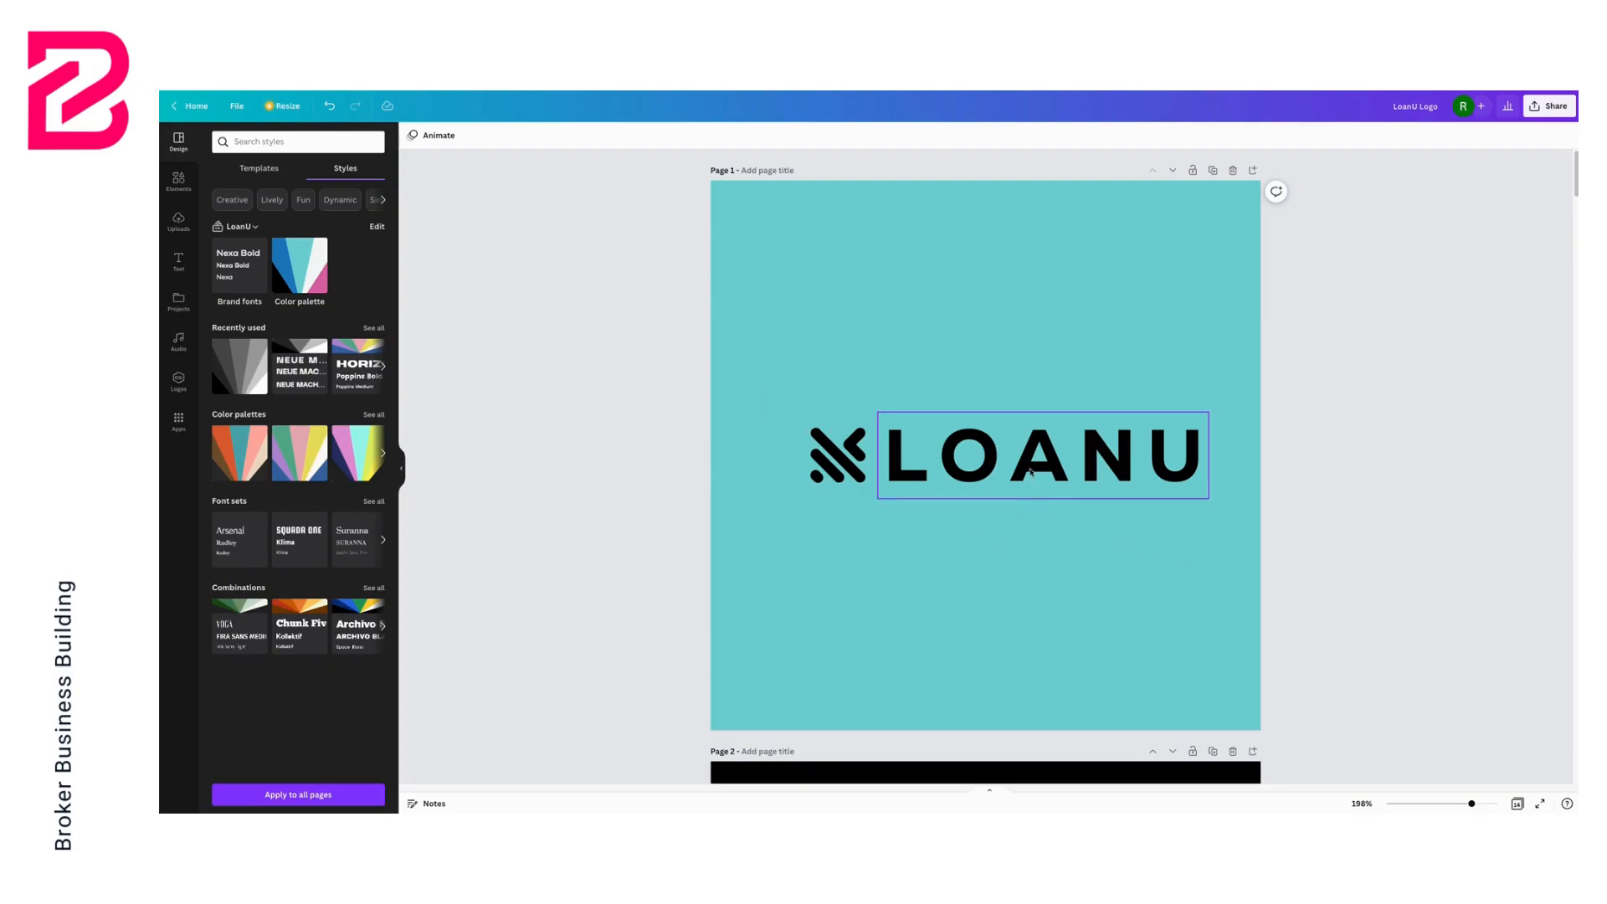
left_click(869, 453)
left_click_drag(753, 380, 1253, 512)
left_click_drag(811, 412, 732, 370)
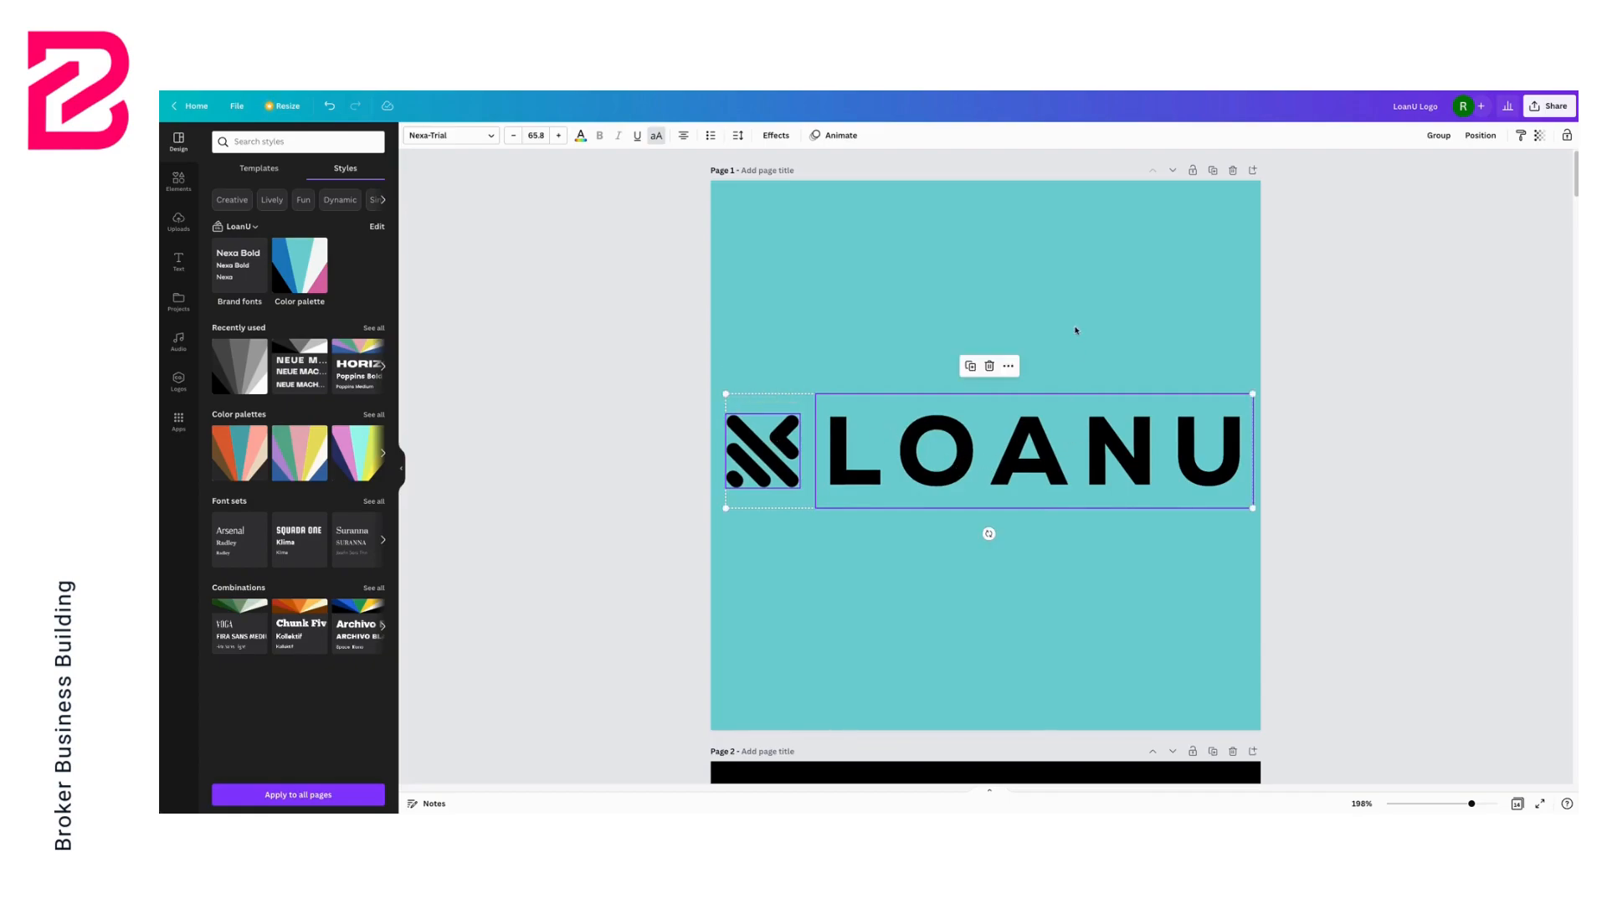
Enlarge the stacked icon and LOANU wordmark on page 2 to fill most of the black page
scroll(1087, 359, "down", 7)
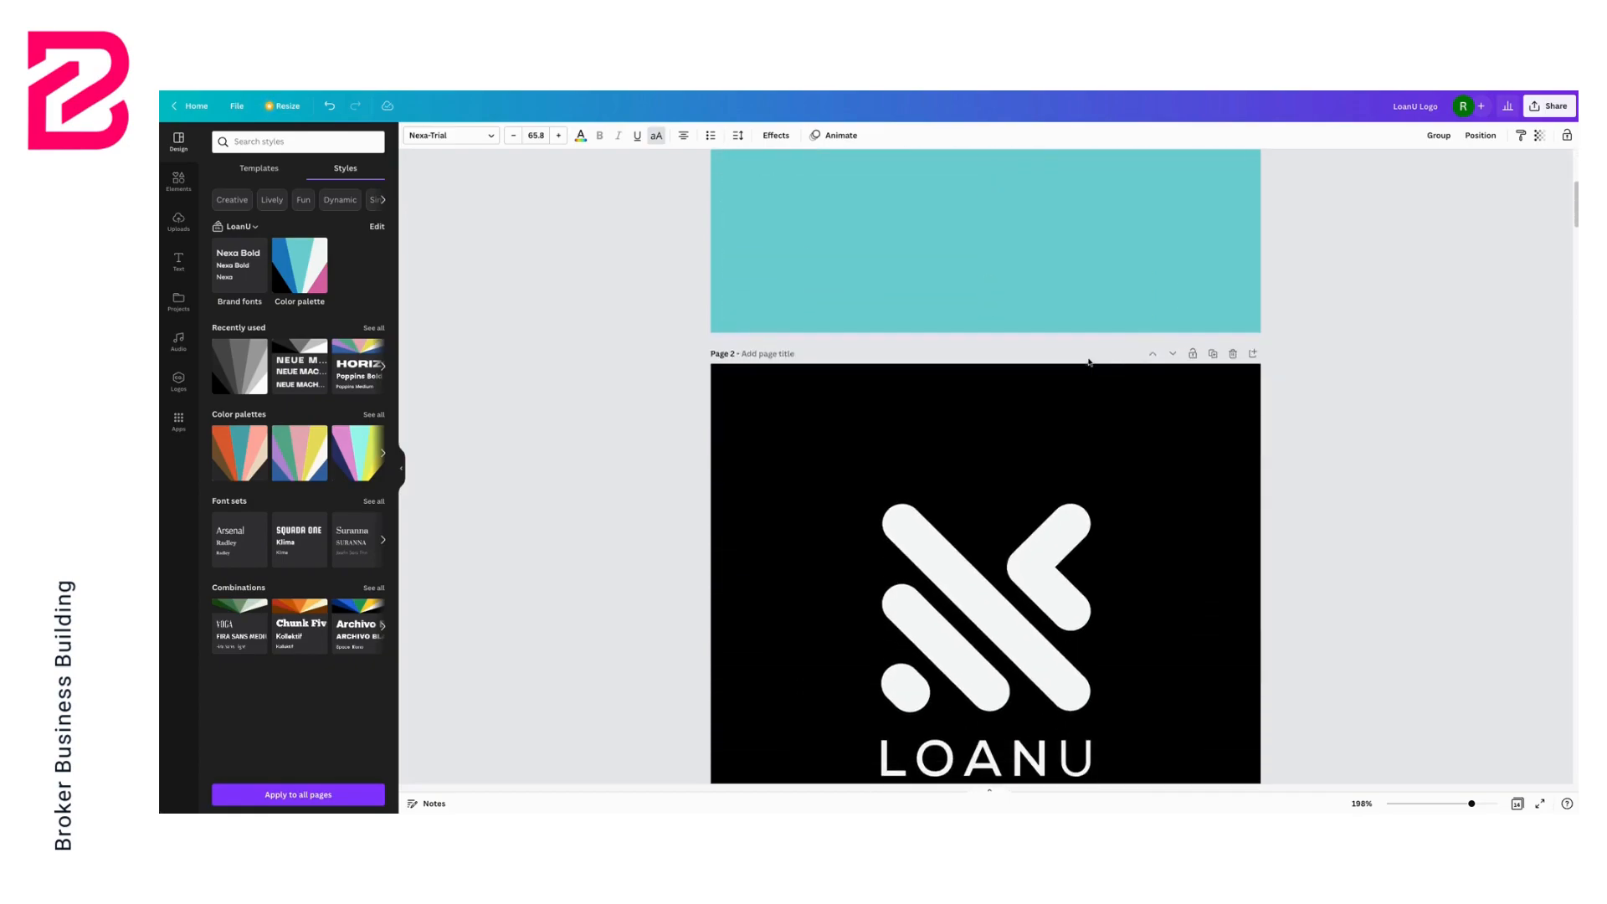
left_click(1047, 401)
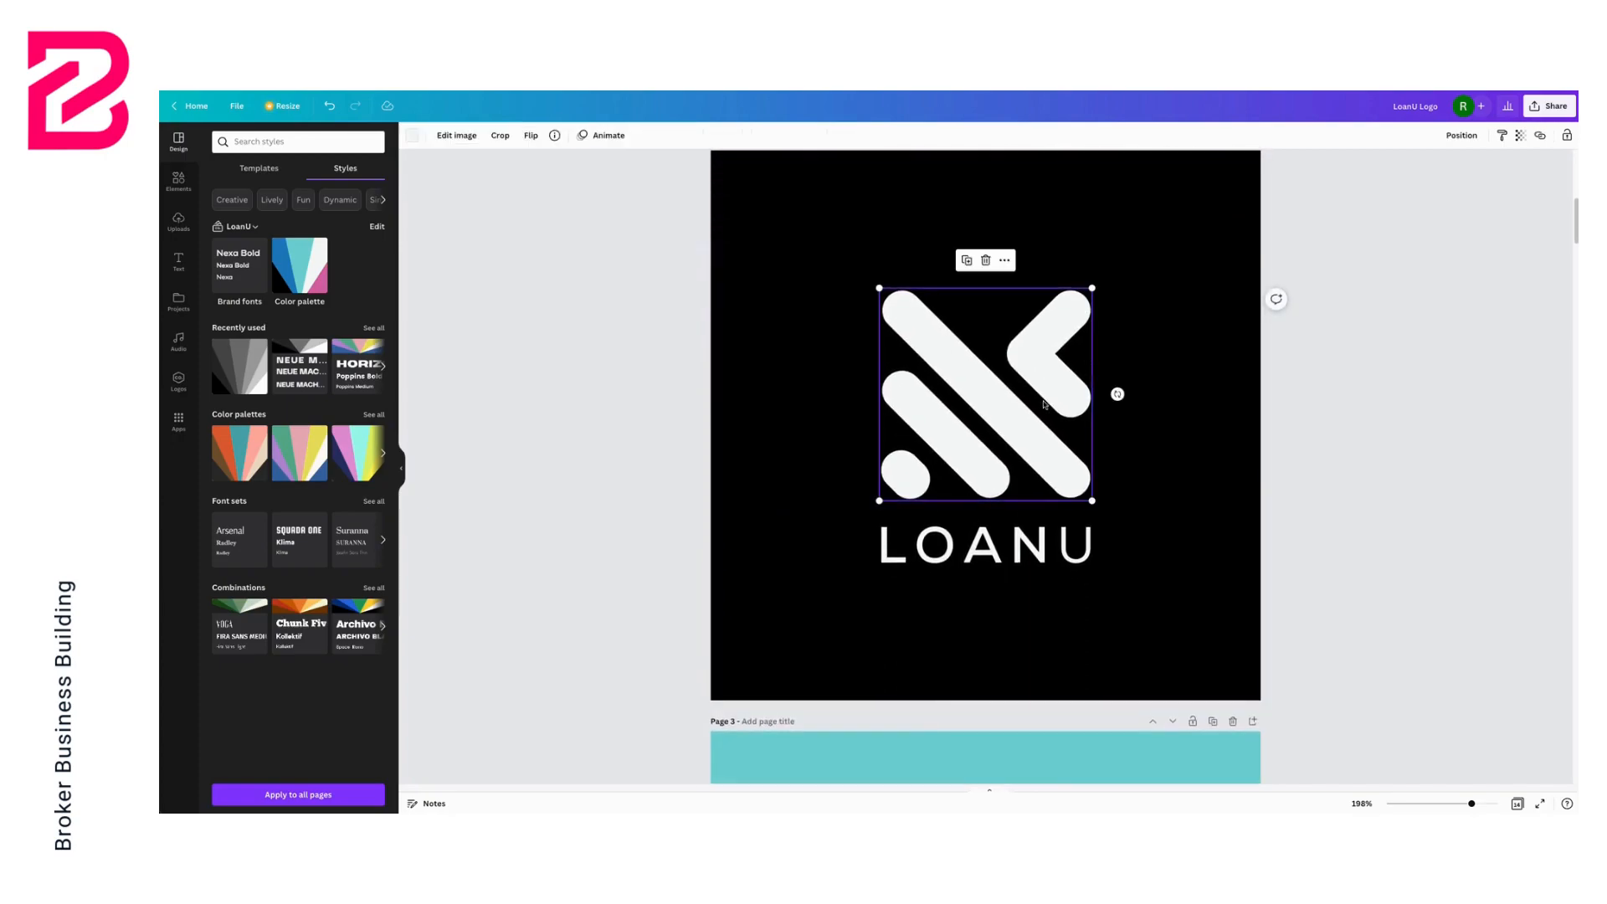
left_click_drag(826, 255, 1140, 604)
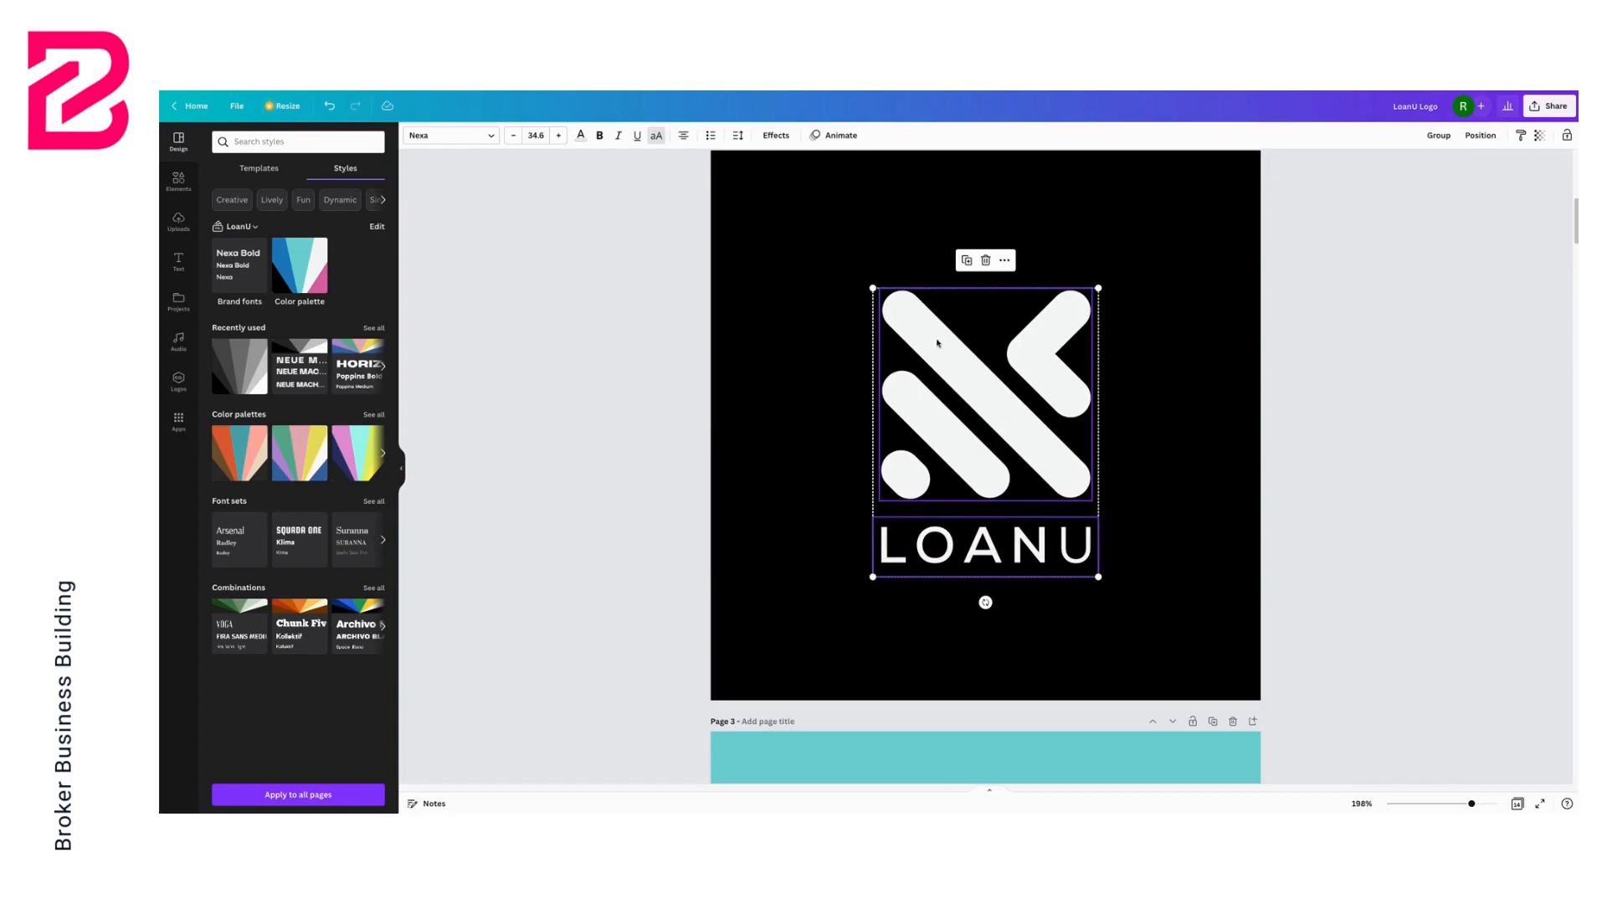
left_click_drag(873, 288, 783, 171)
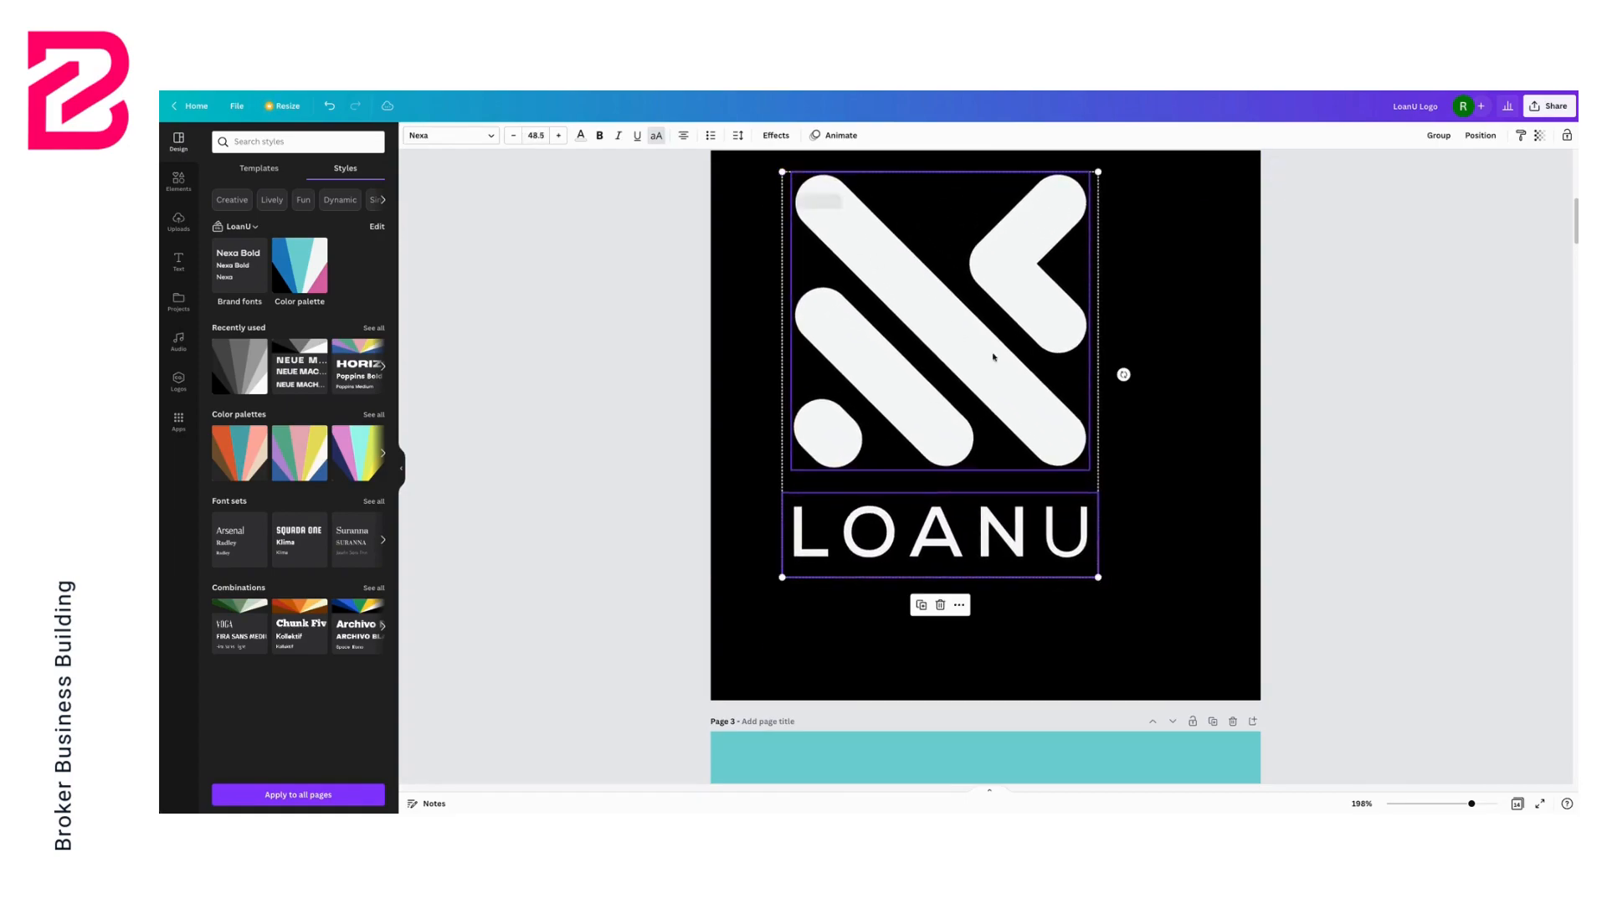
left_click_drag(1097, 575, 1190, 666)
left_click_drag(1080, 420, 1063, 424)
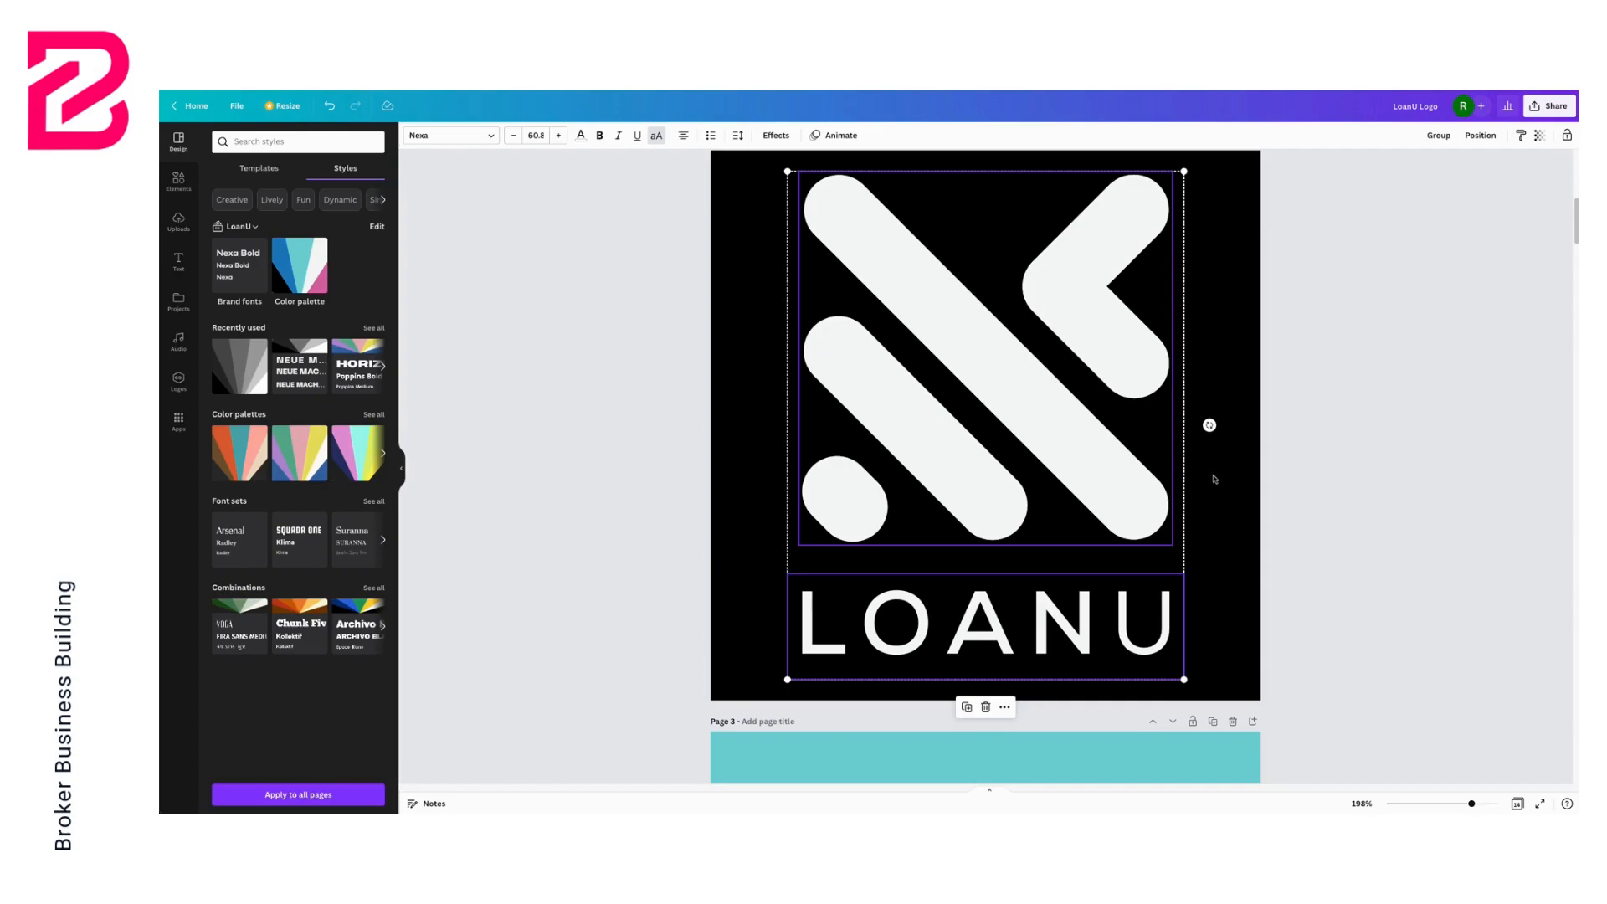
Duplicate the black stacked-logo page
scroll(1212, 472, "up", 1)
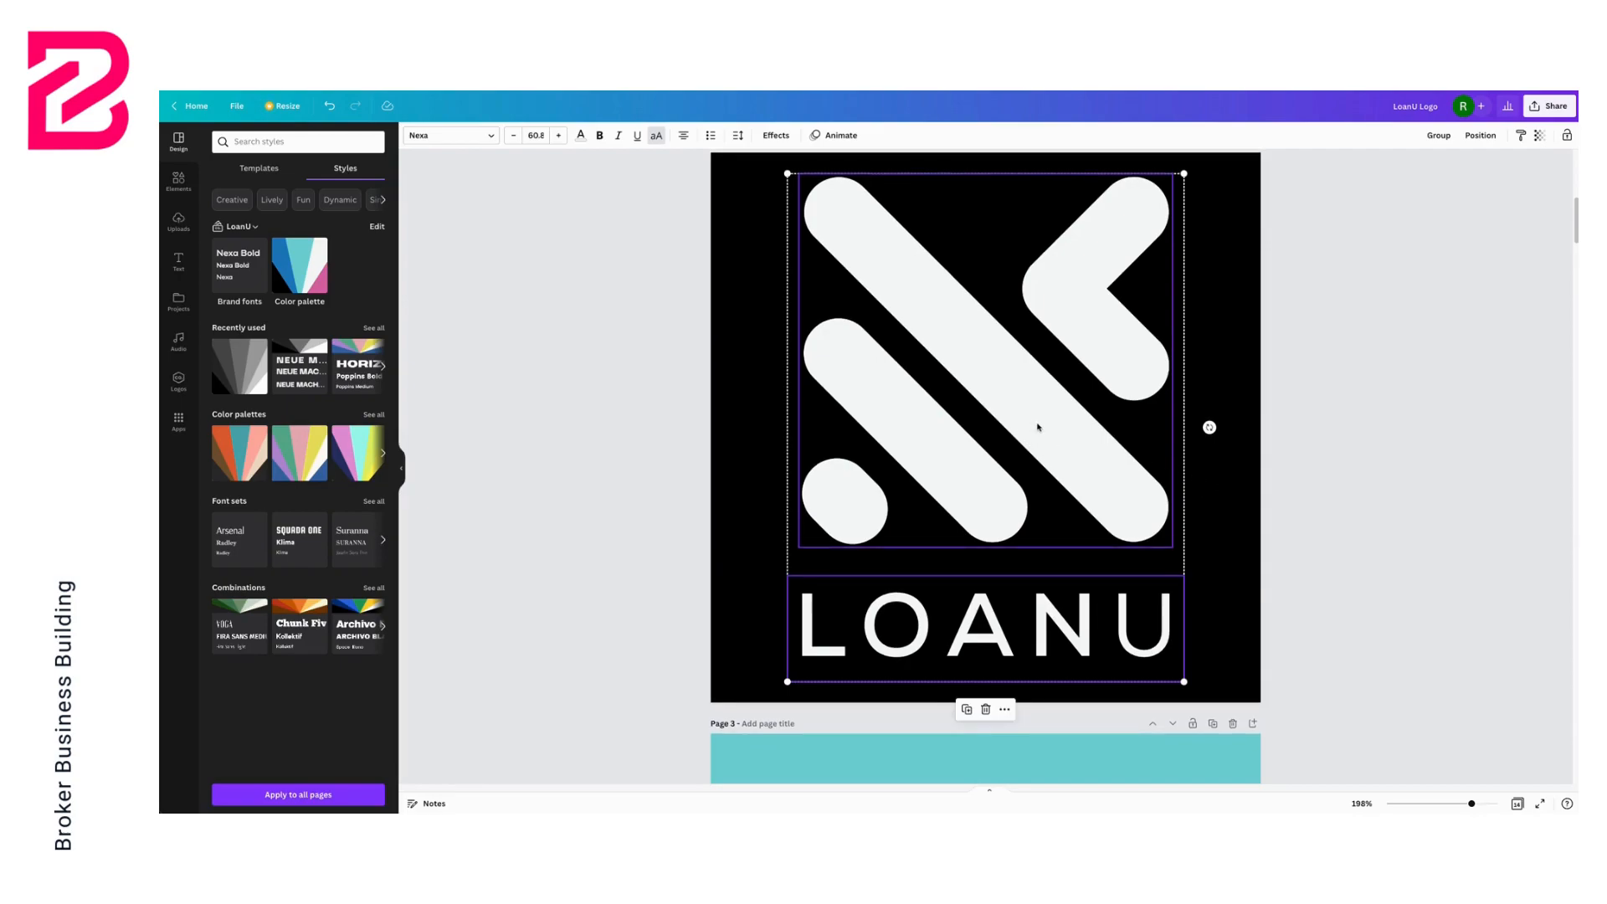
scroll(1038, 427, "up", 2)
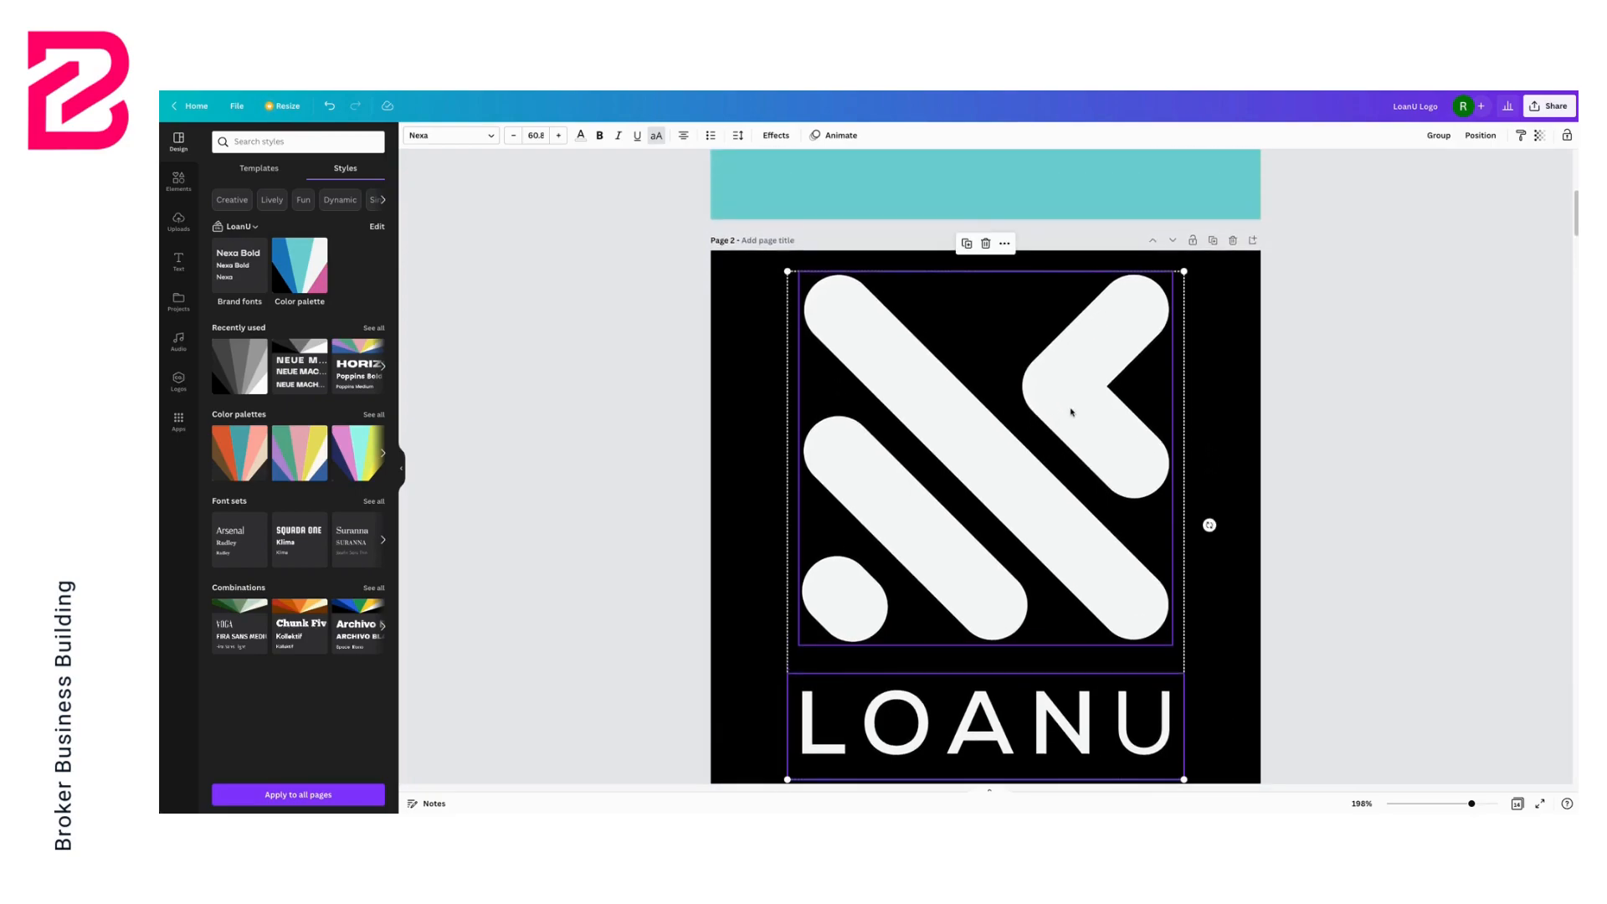
left_click(1214, 241)
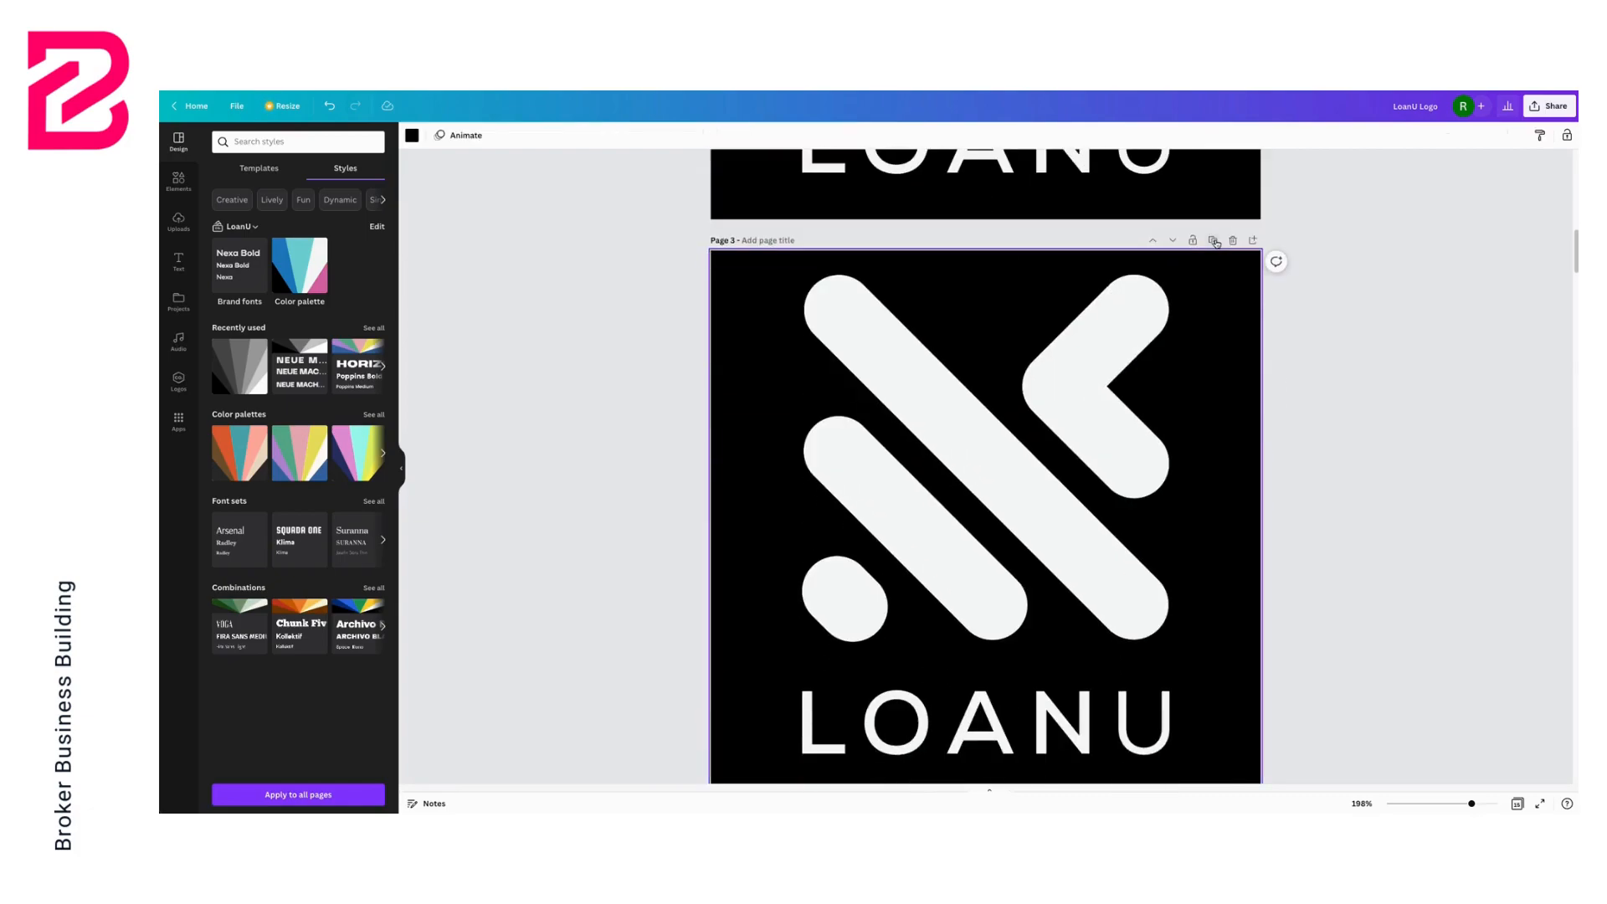
Delete the LOANU wordmark from the duplicated black page, leaving only the icon
scroll(1079, 473, "down", 4)
left_click(1031, 429)
key("Delete")
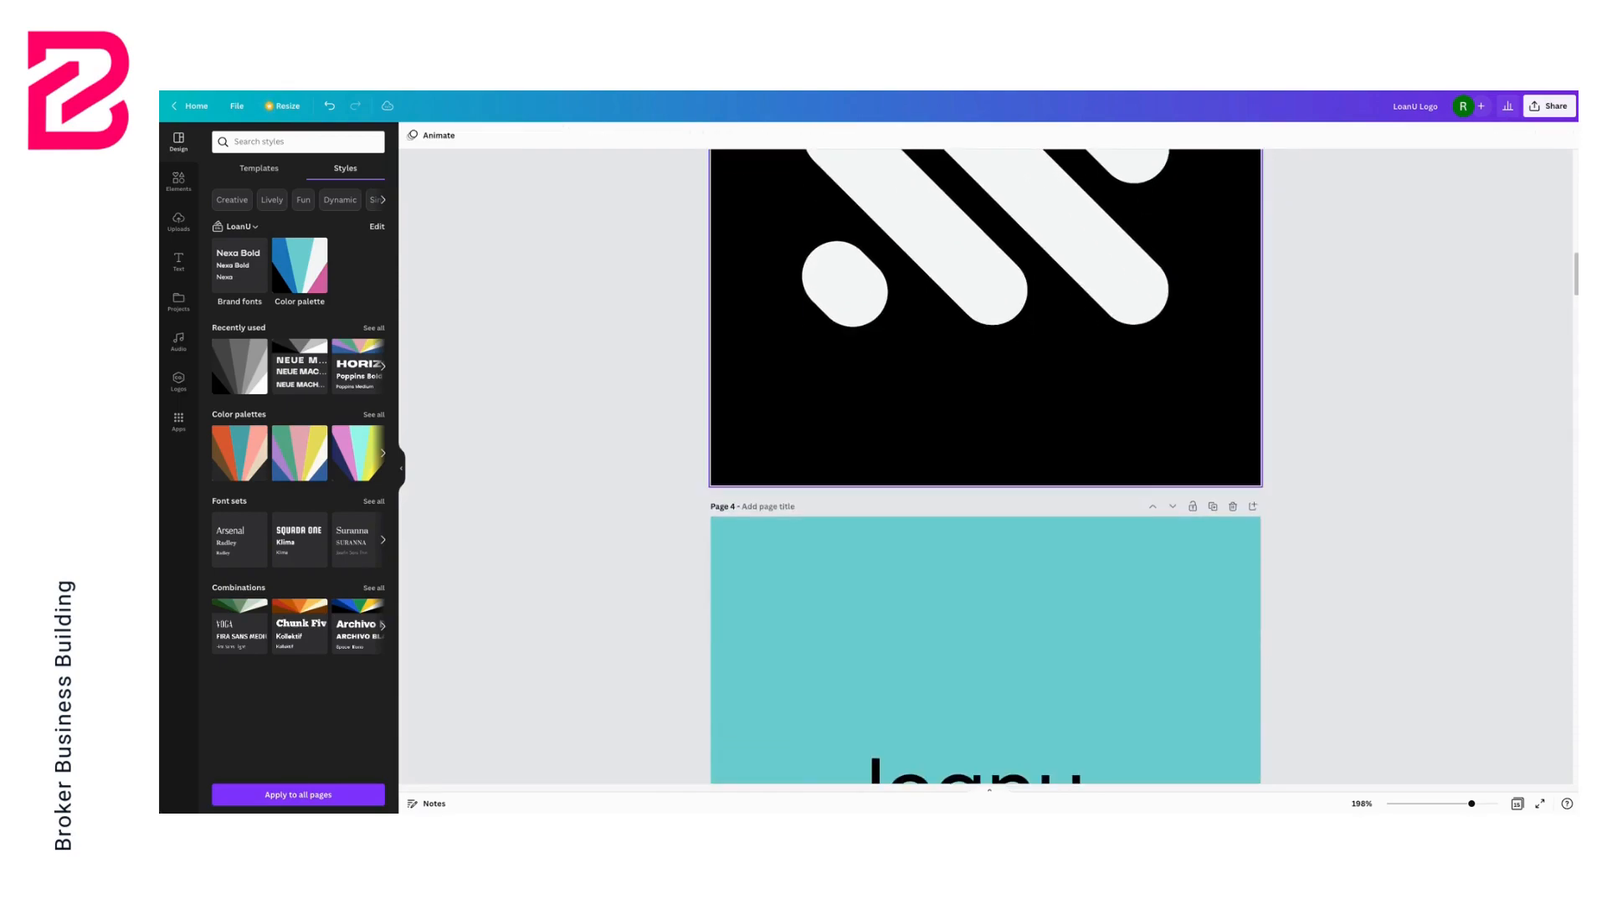
Move and enlarge the icon on the duplicated page so it fills most of the page
scroll(1036, 378, "up", 6)
scroll(1036, 361, "down", 3)
left_click(1031, 371)
left_click_drag(1031, 398, 1026, 440)
left_click_drag(798, 235, 747, 185)
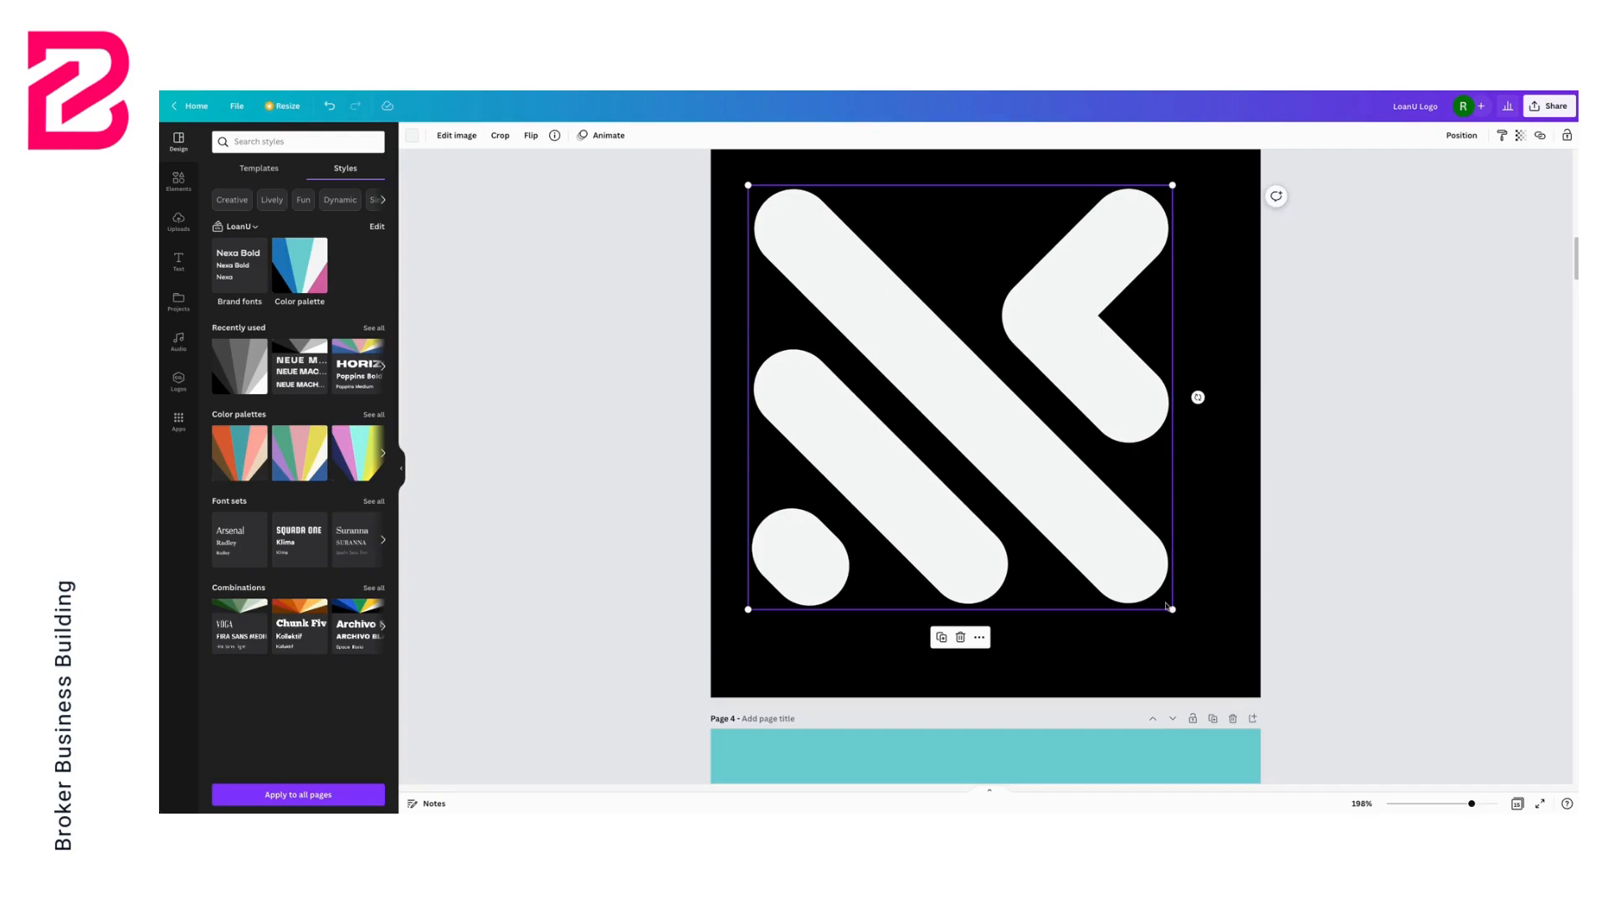
left_click_drag(1172, 609, 1227, 651)
left_click_drag(994, 435, 998, 436)
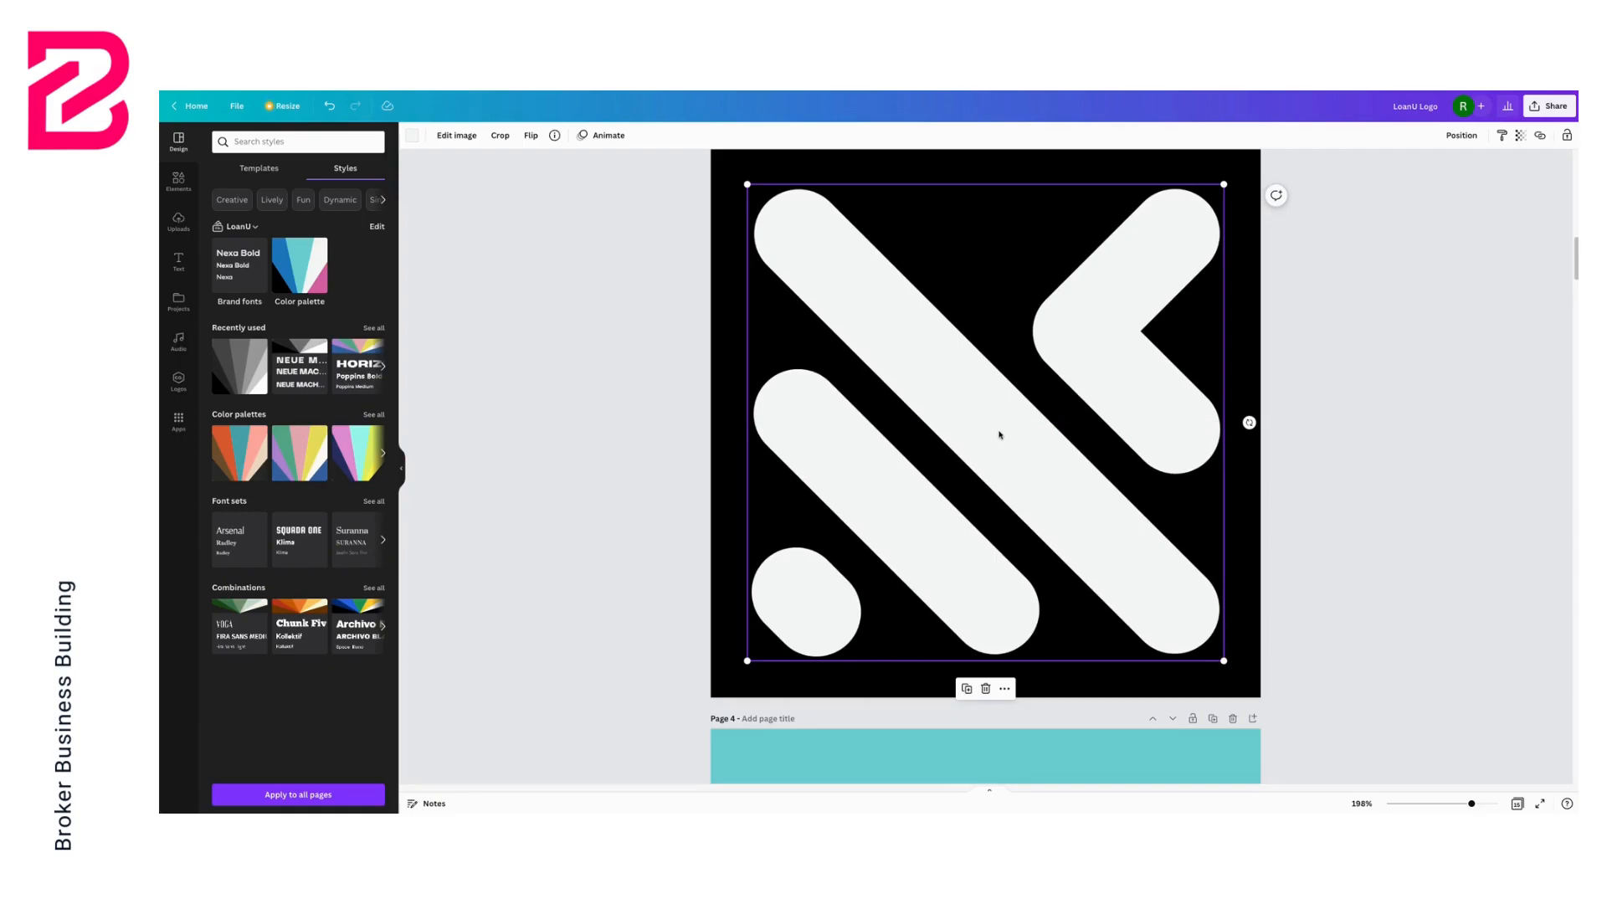
Duplicate the teal page with the horizontal icon and wordmark logo
scroll(999, 434, "up", 7)
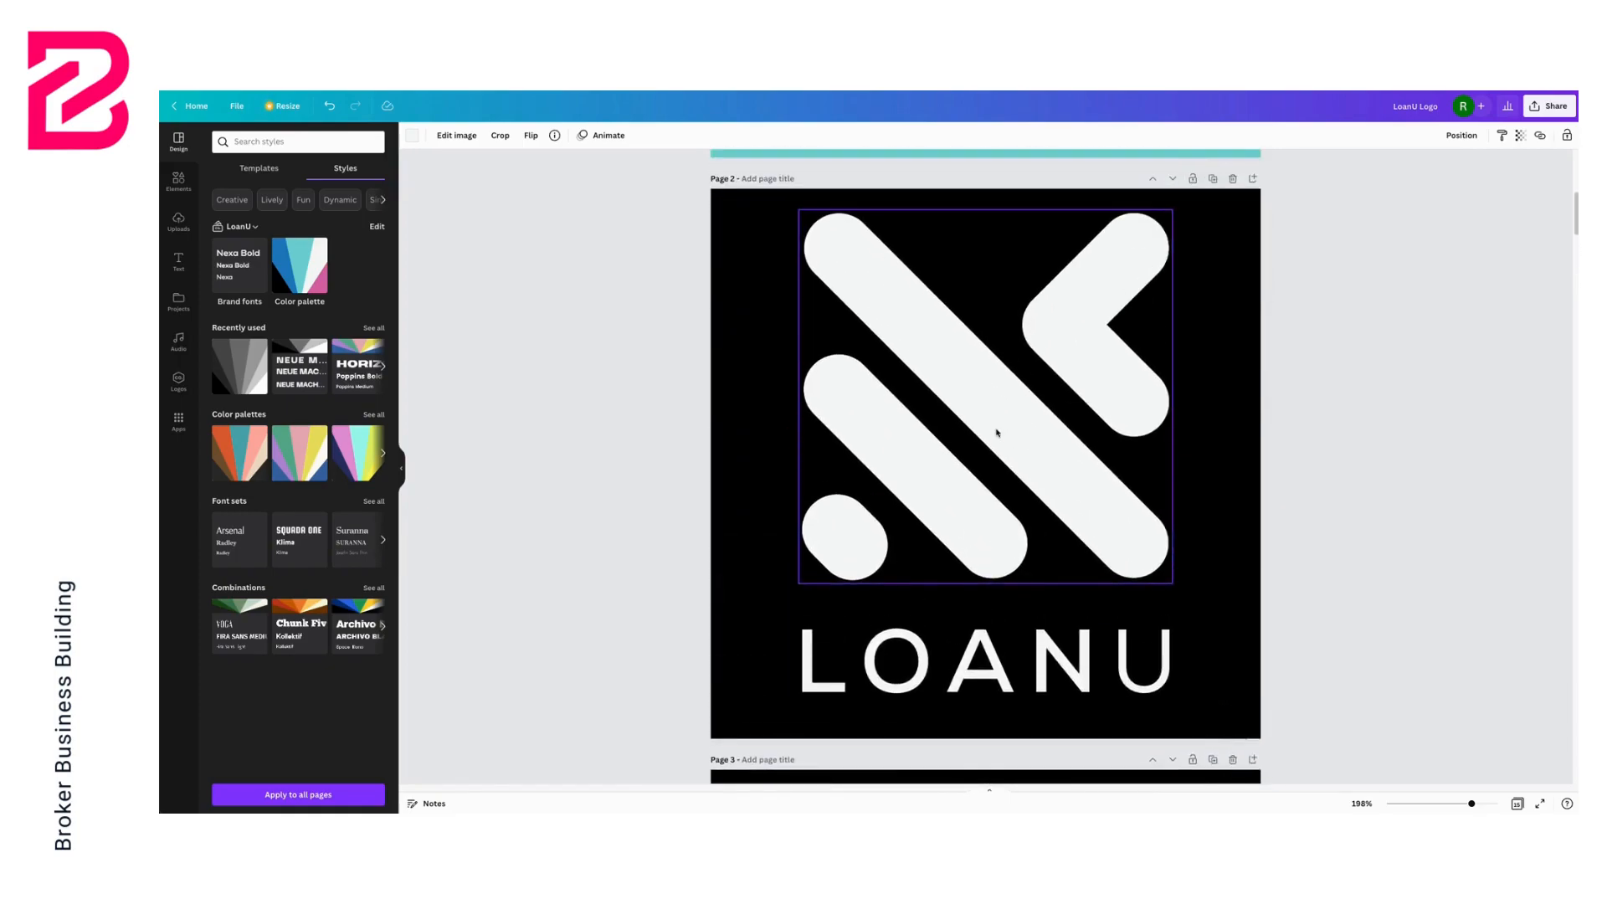
scroll(998, 431, "up", 7)
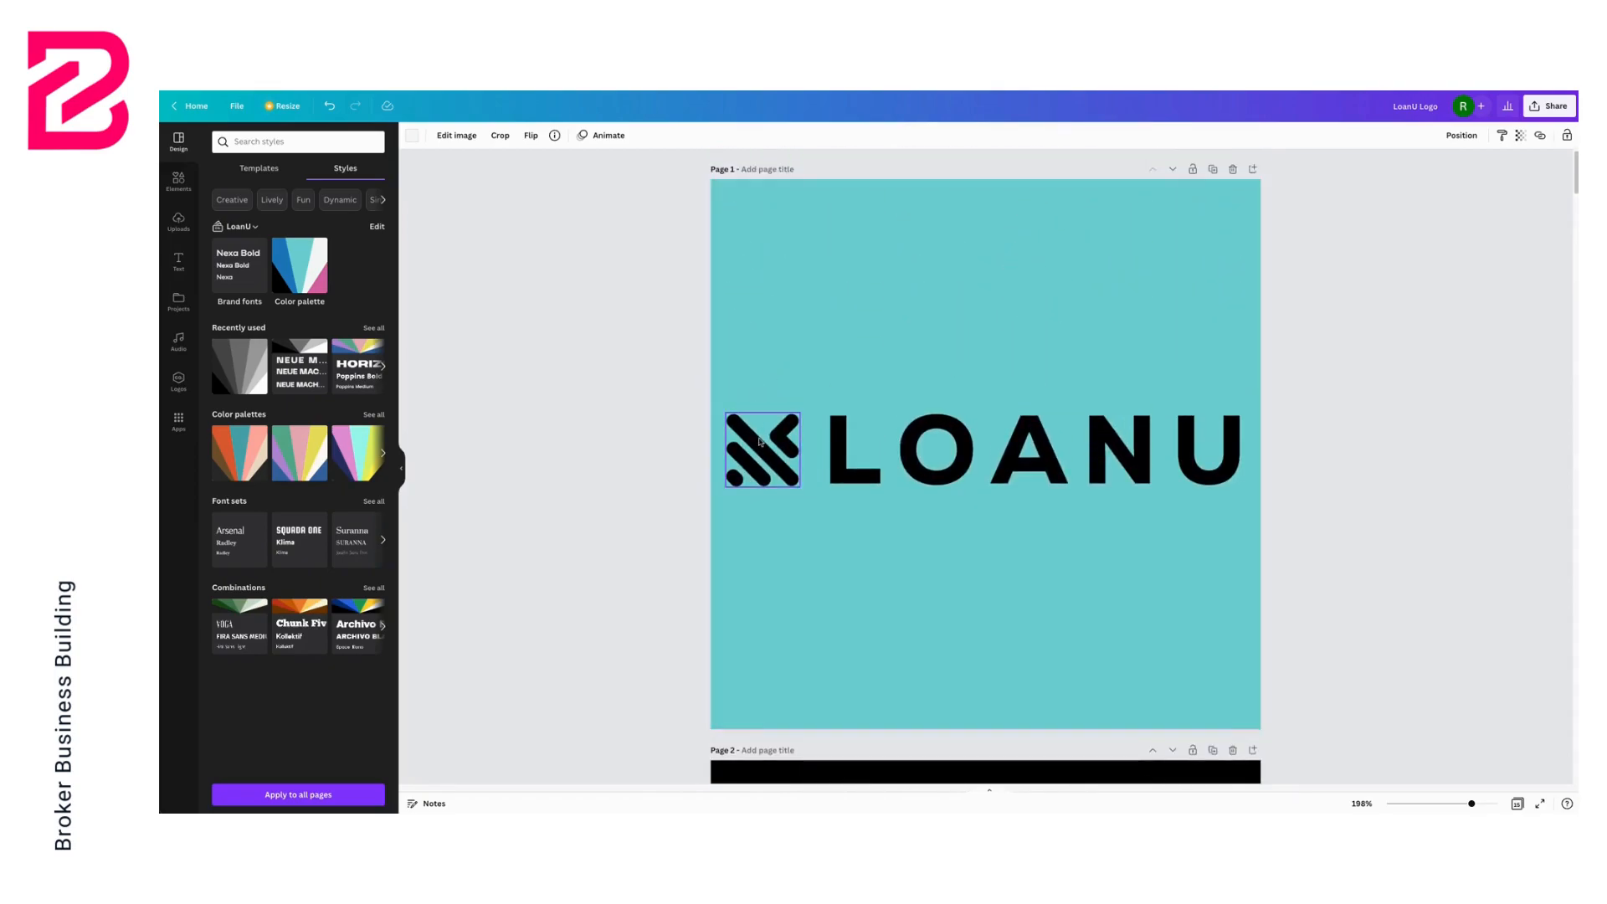
scroll(1063, 427, "down", 1)
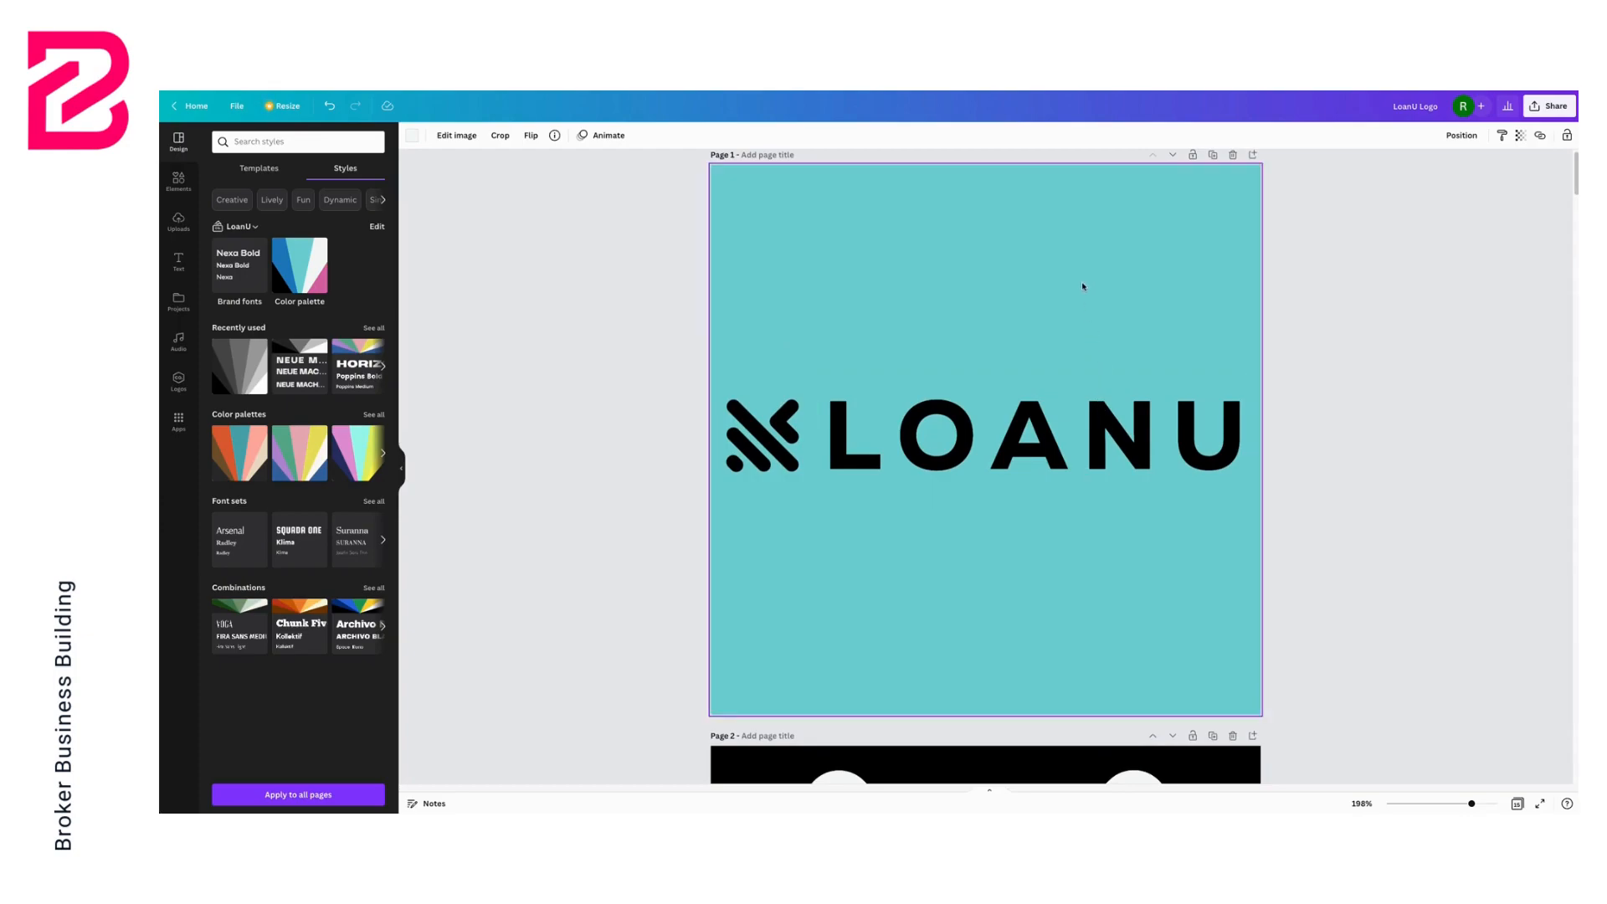
scroll(1083, 283, "down", 3)
scroll(882, 348, "up", 3)
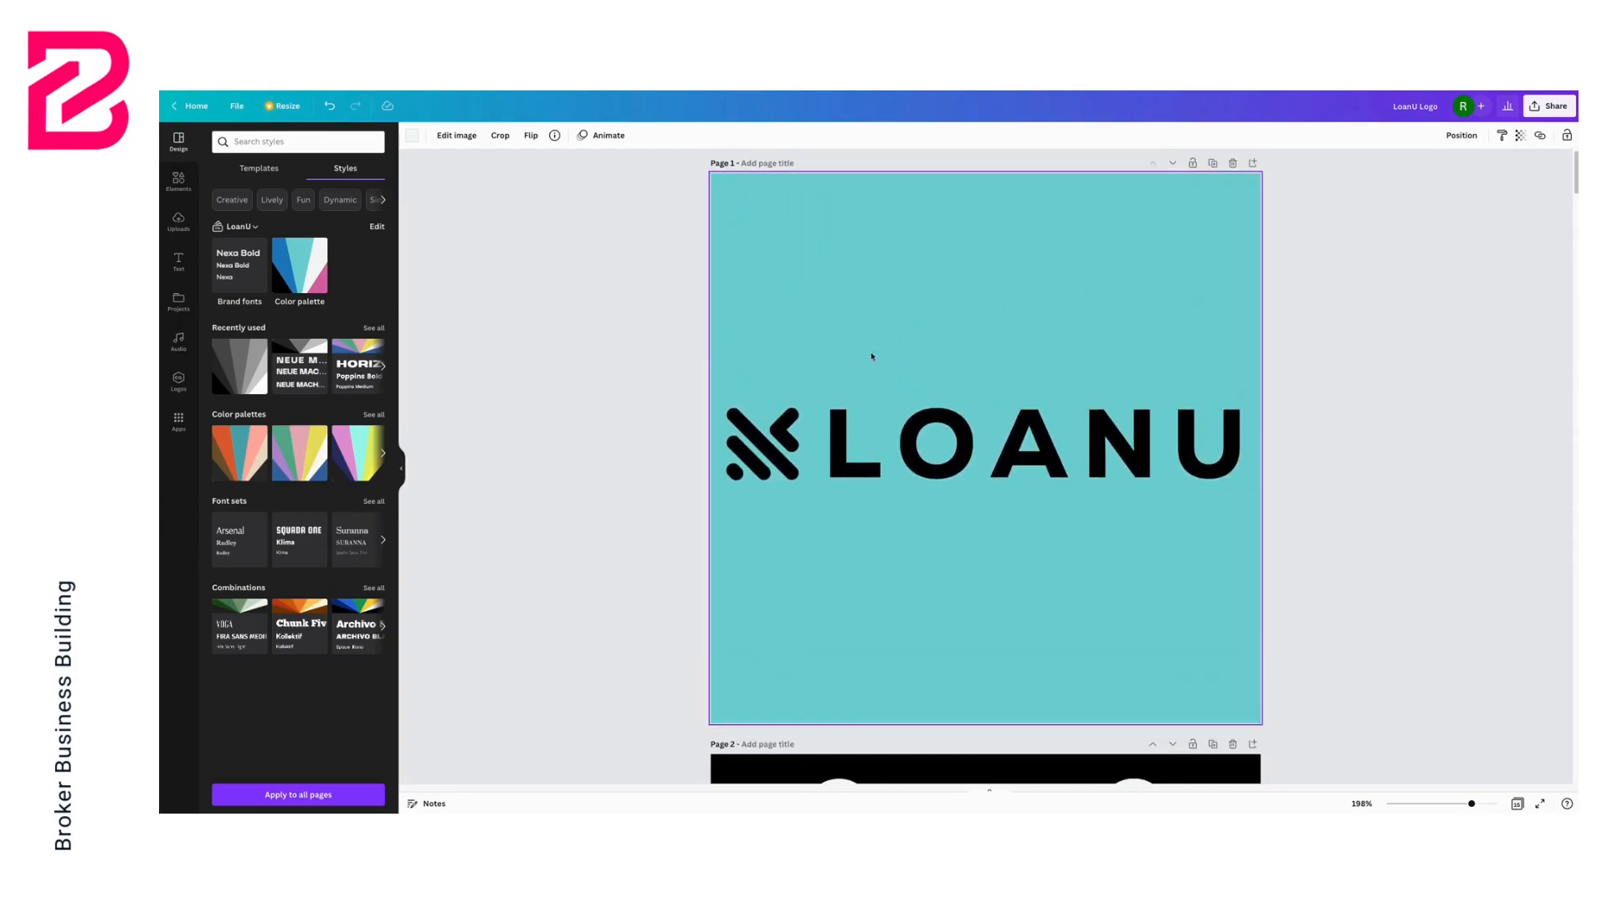
scroll(989, 356, "down", 1)
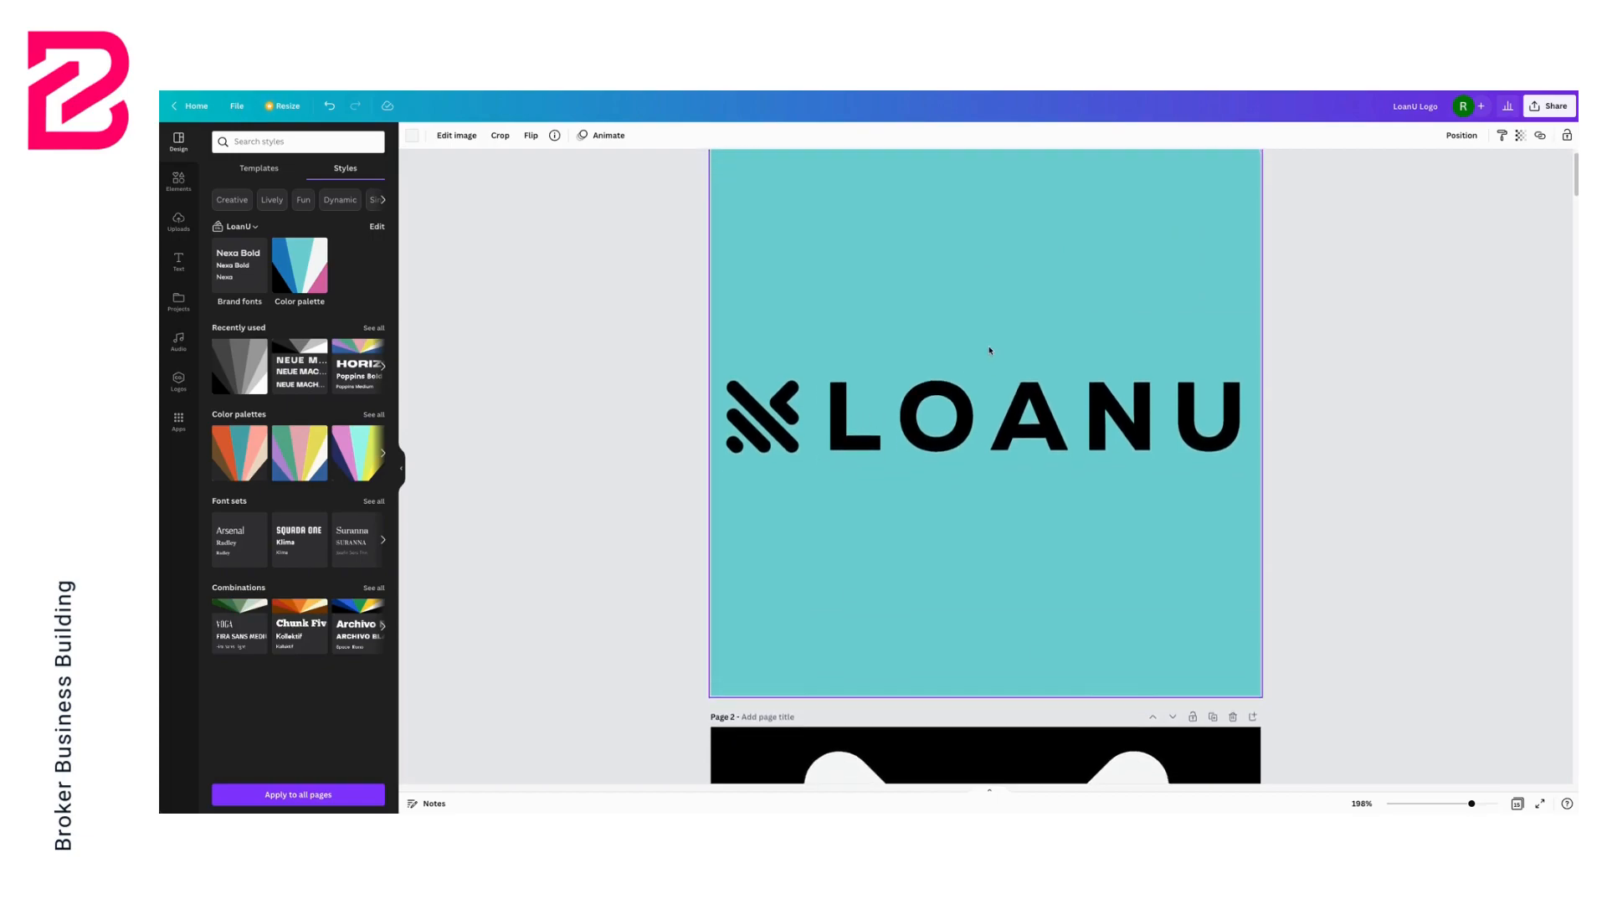
scroll(980, 410, "down", 10)
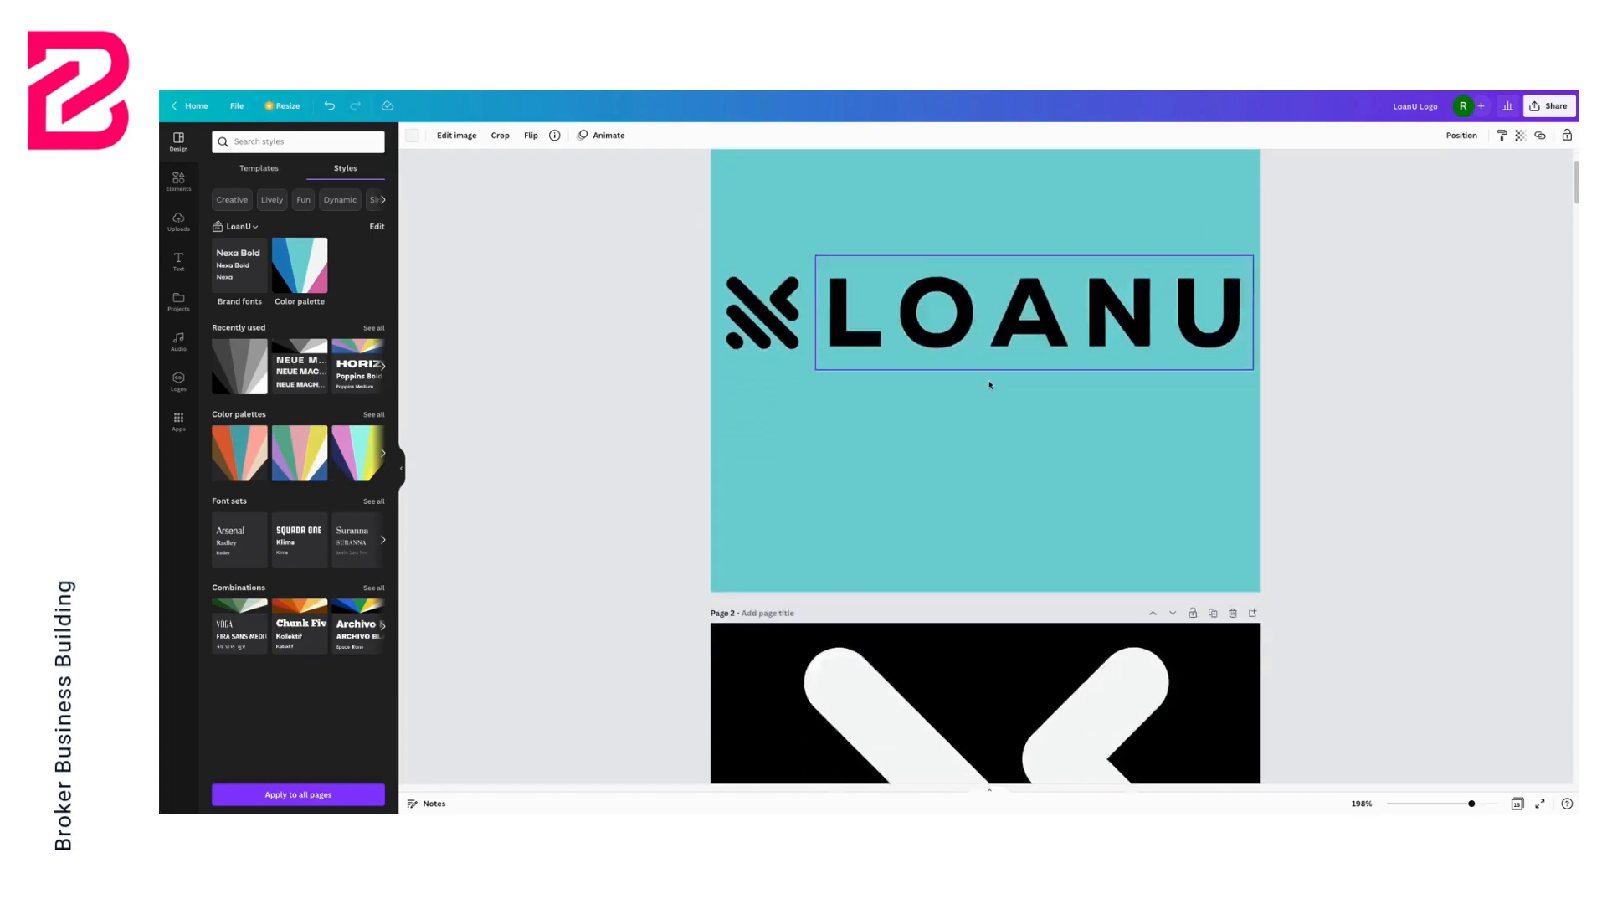
scroll(989, 384, "down", 3)
scroll(989, 383, "up", 12)
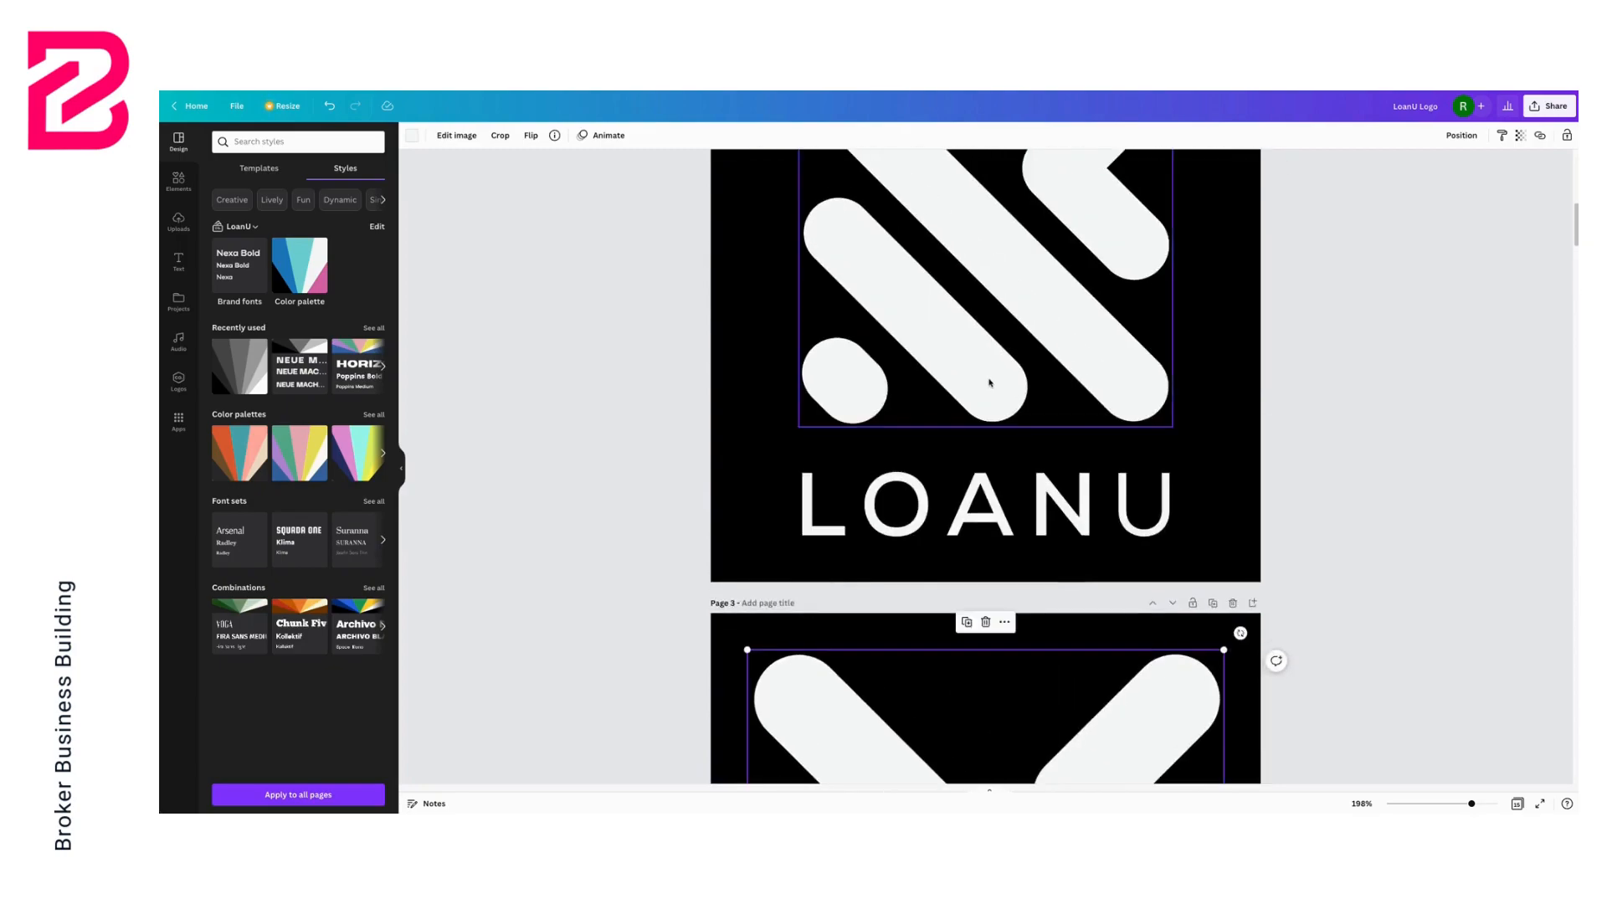
scroll(989, 381, "down", 1)
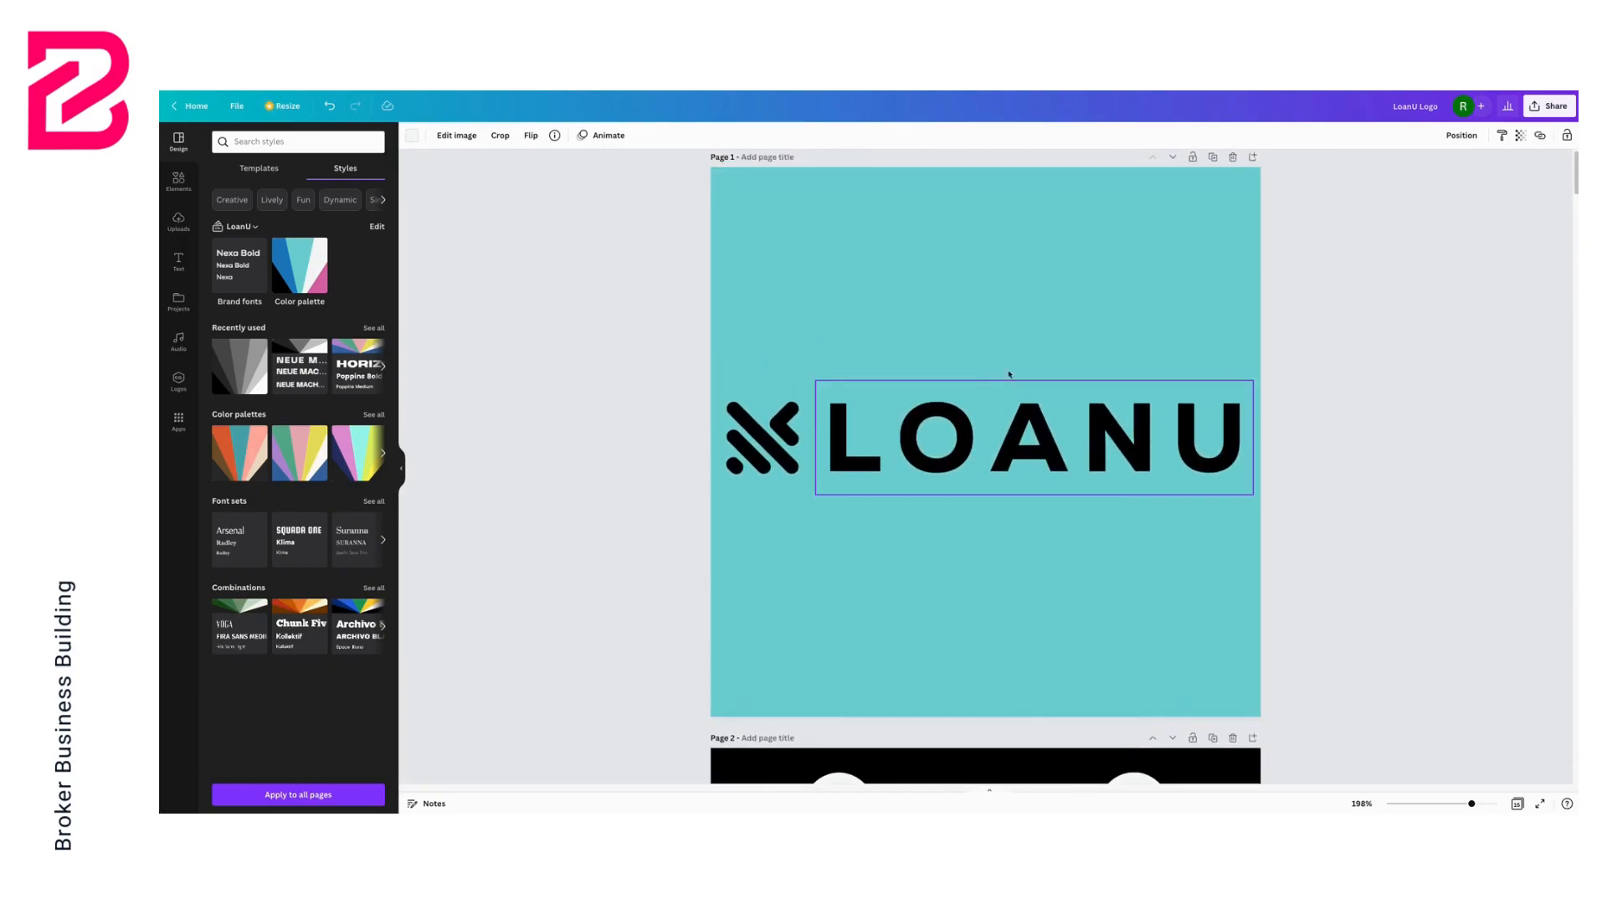
left_click(1213, 158)
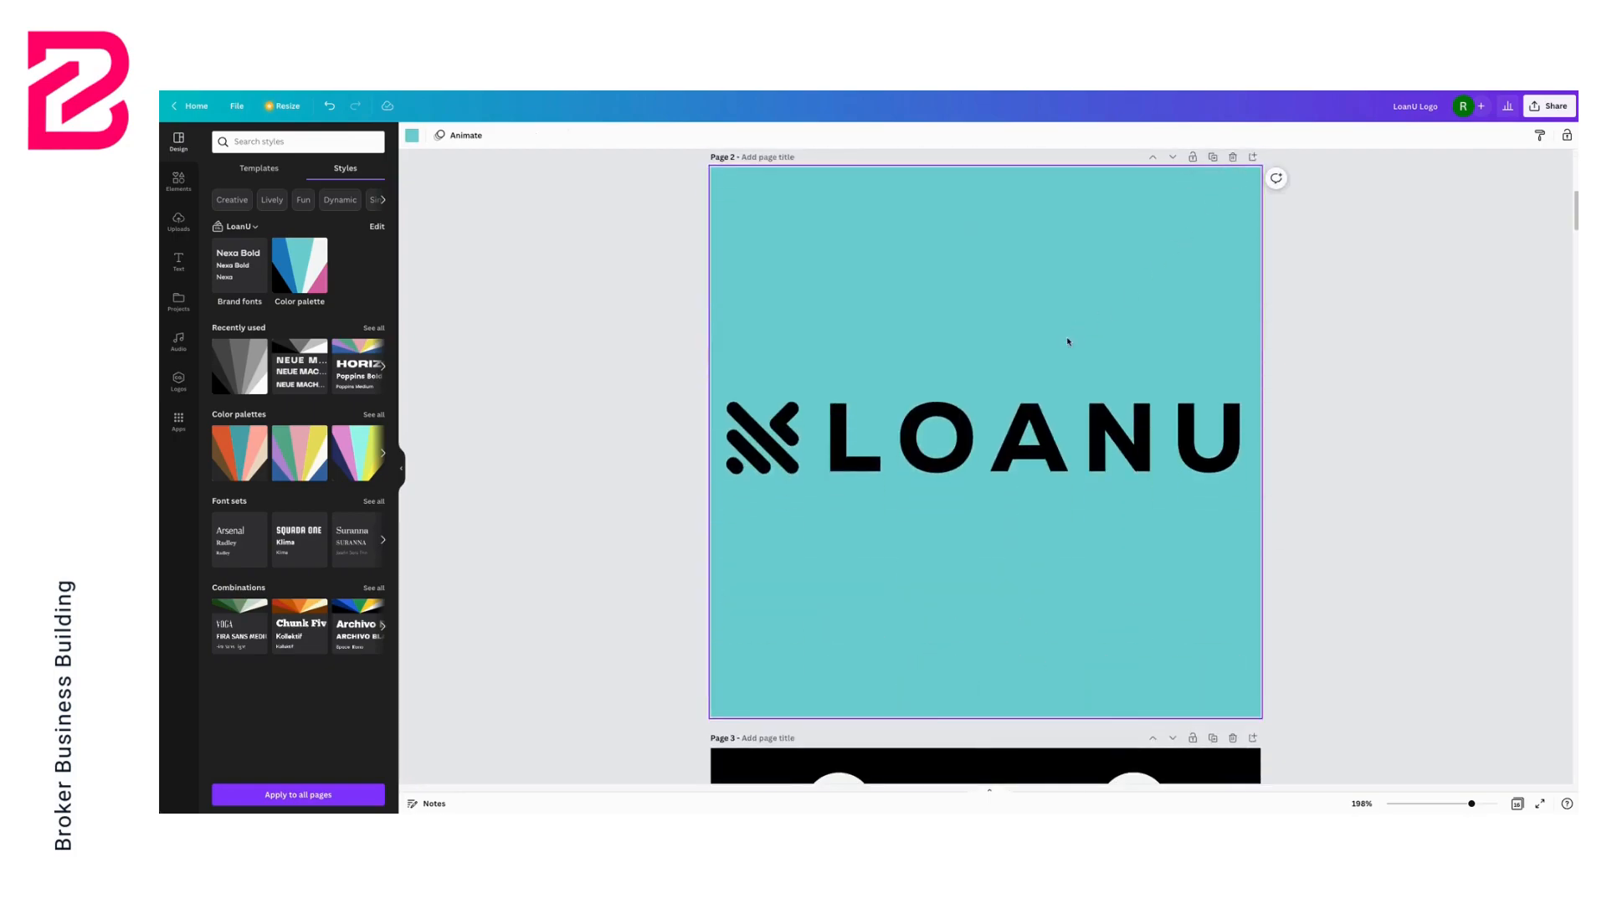
Recolour the wordmark and the icon on the new teal page to the off-white brand colour
left_click(960, 421)
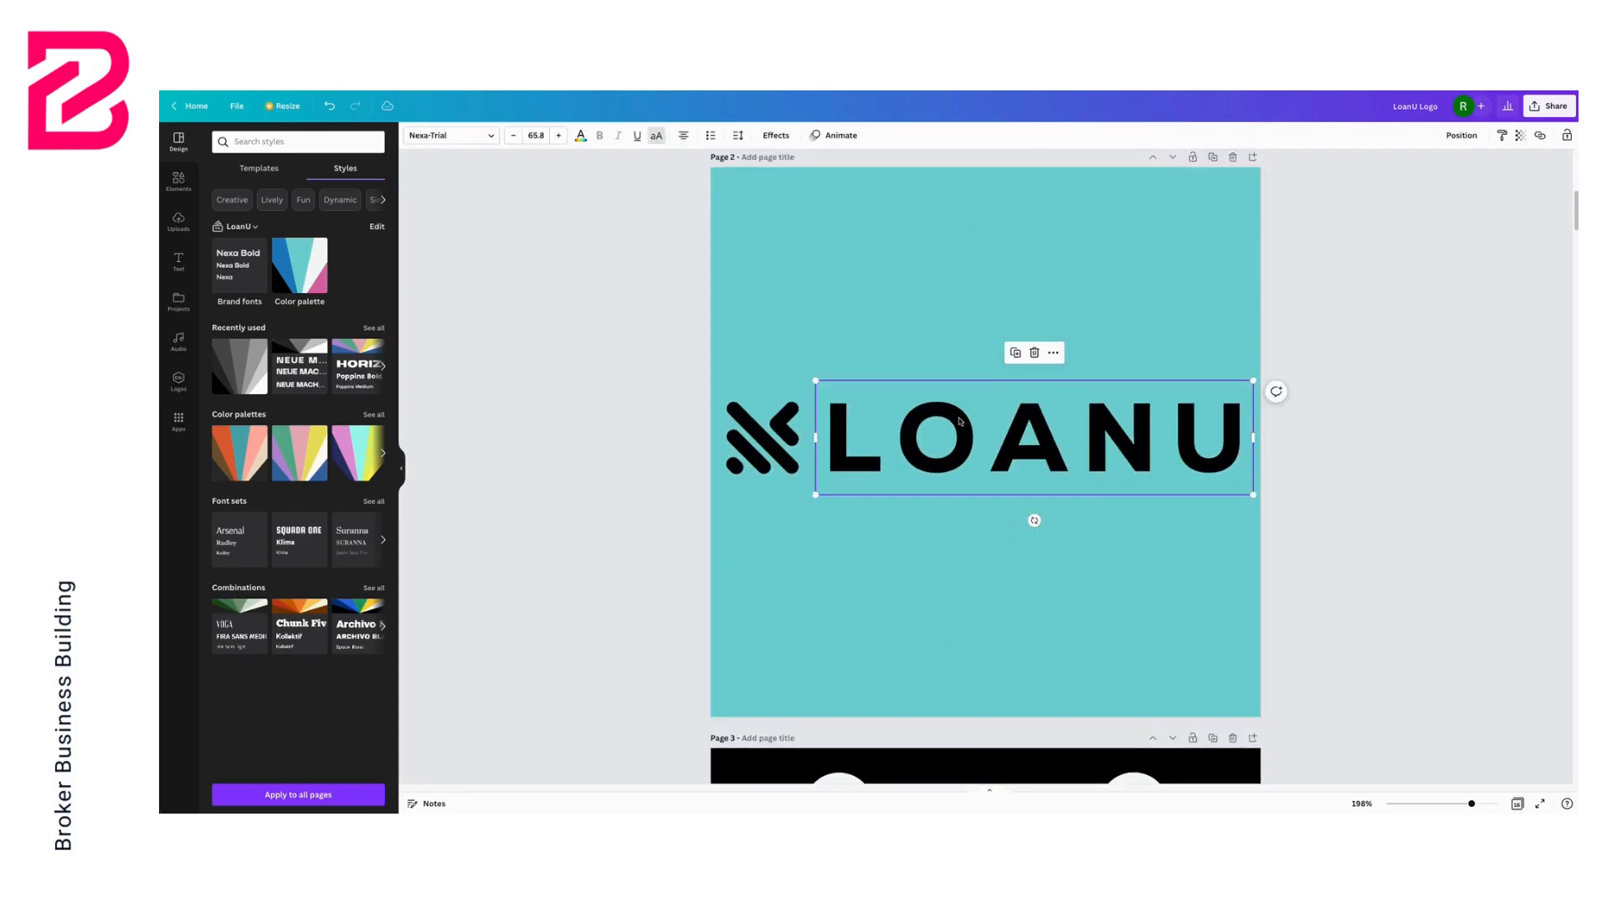
left_click(581, 135)
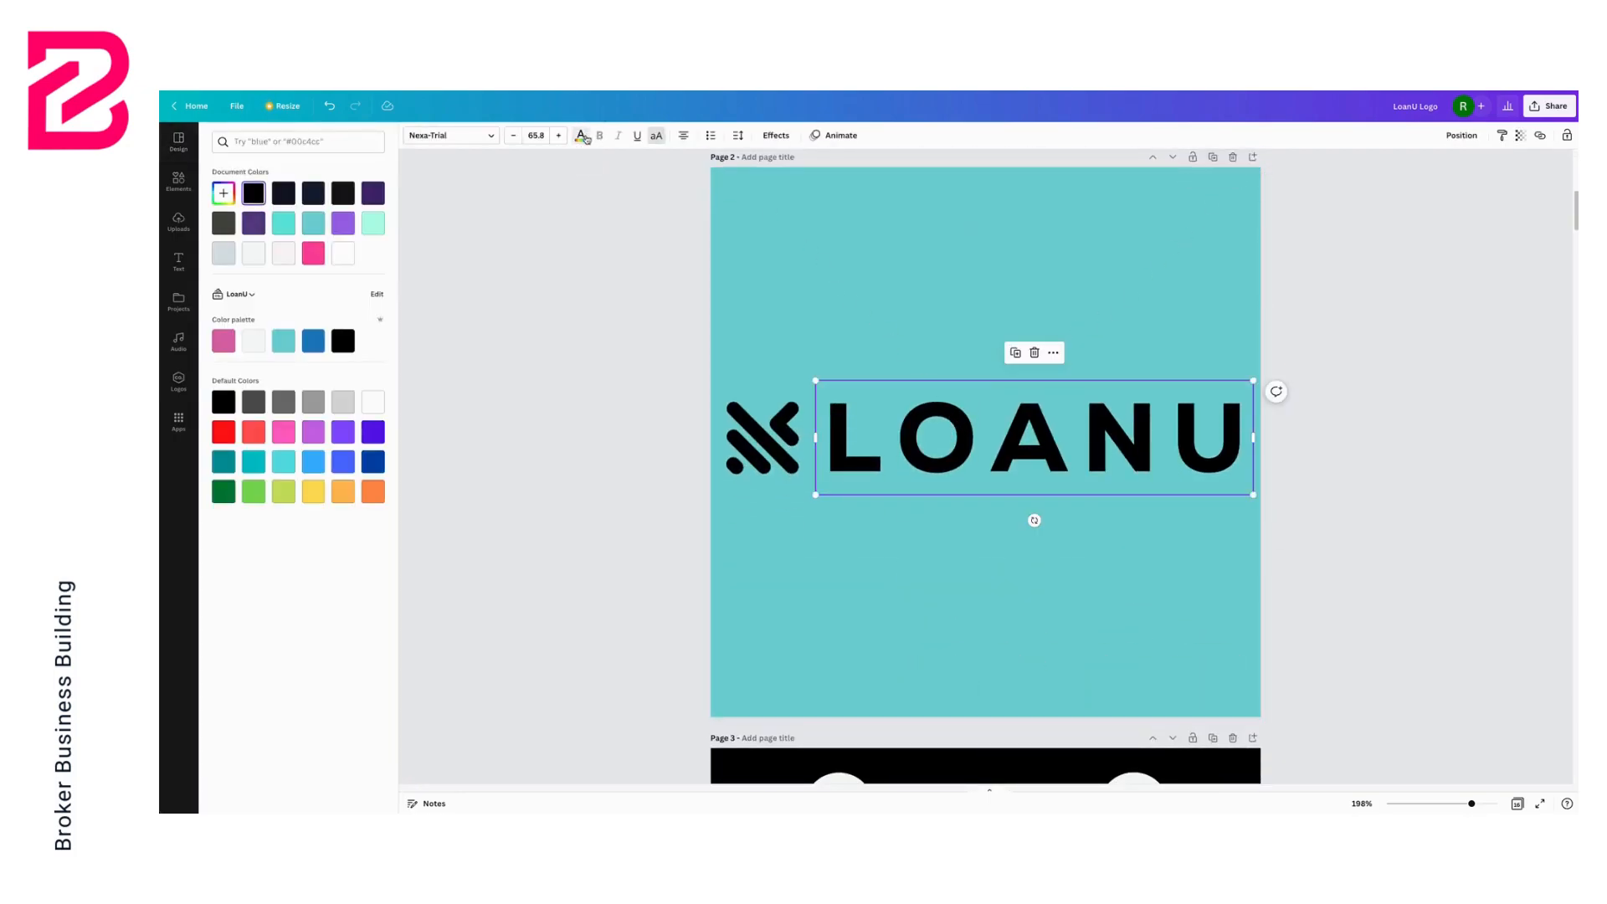
left_click(253, 343)
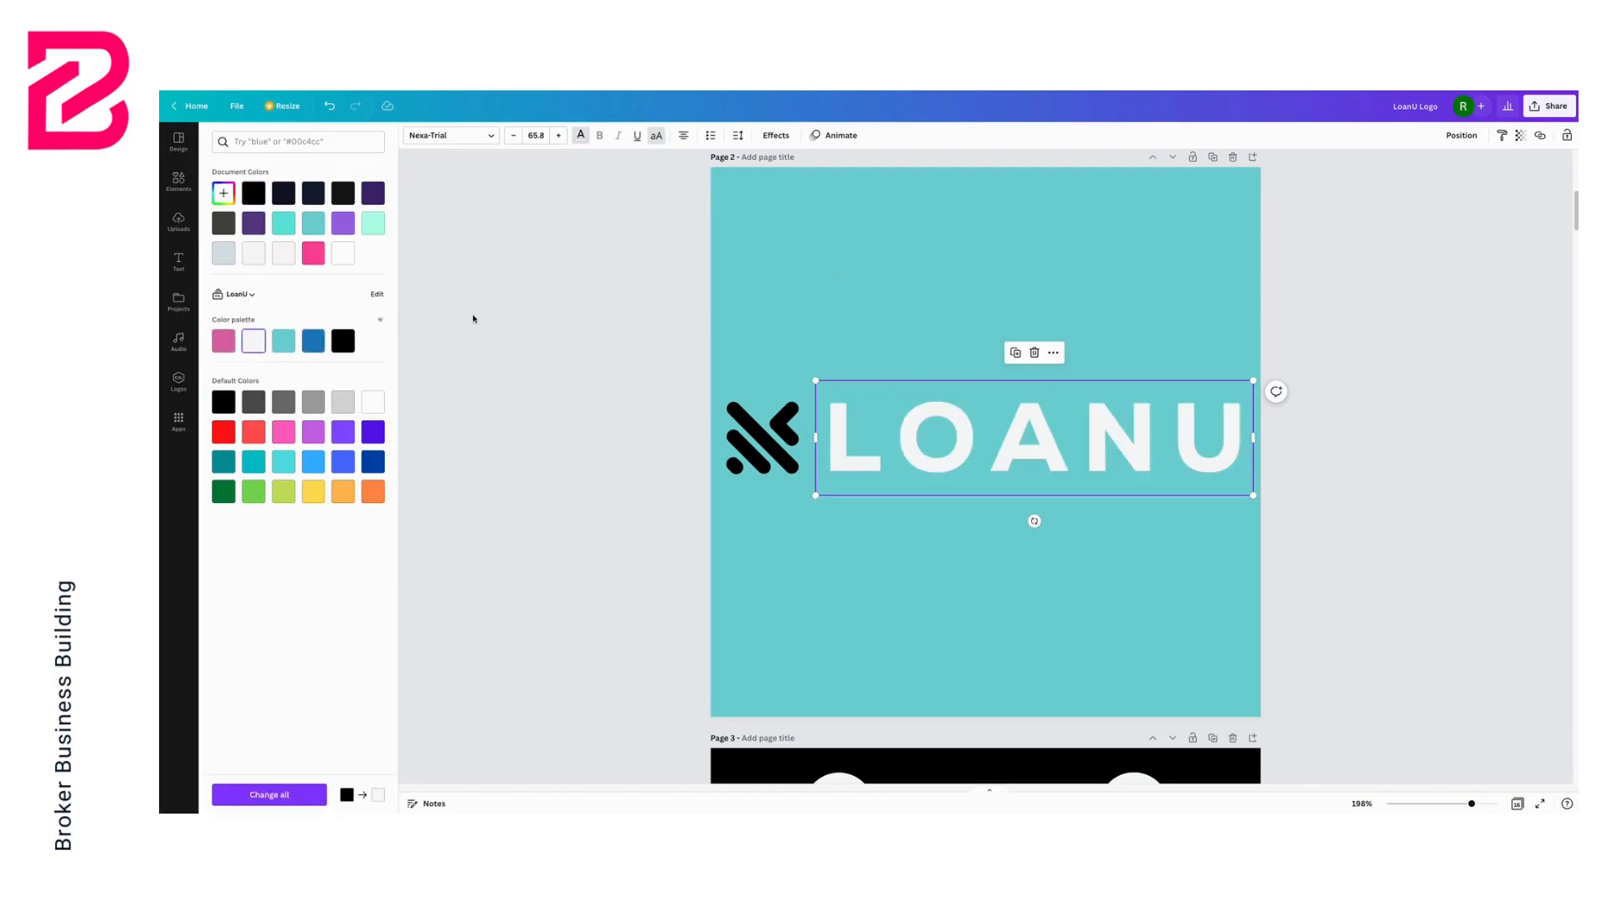
left_click(742, 442)
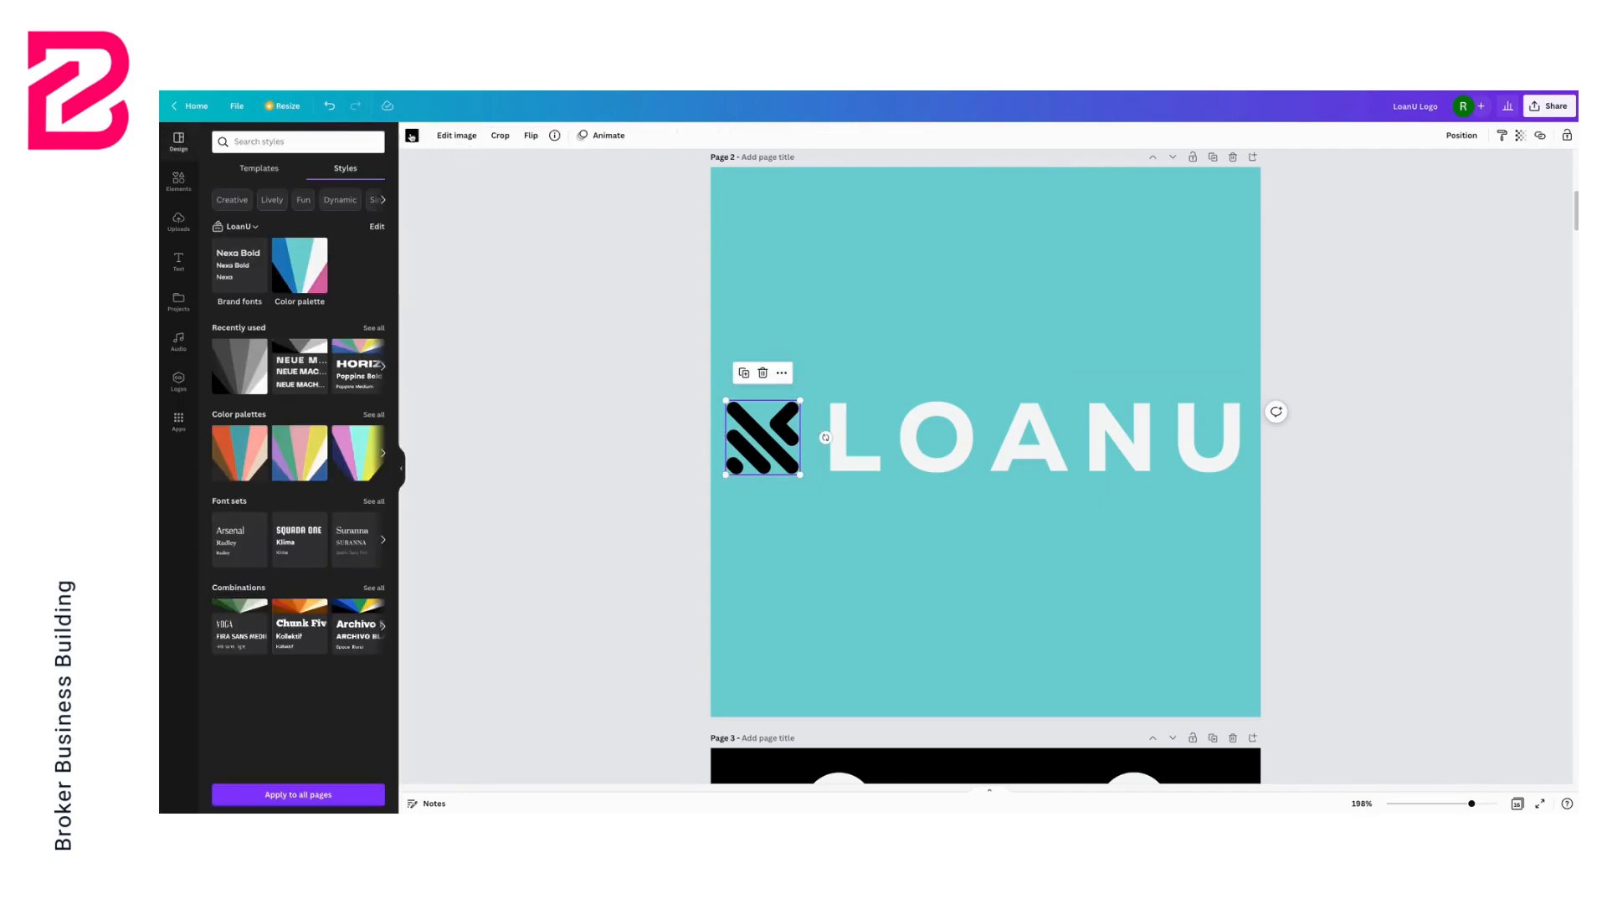
left_click(413, 136)
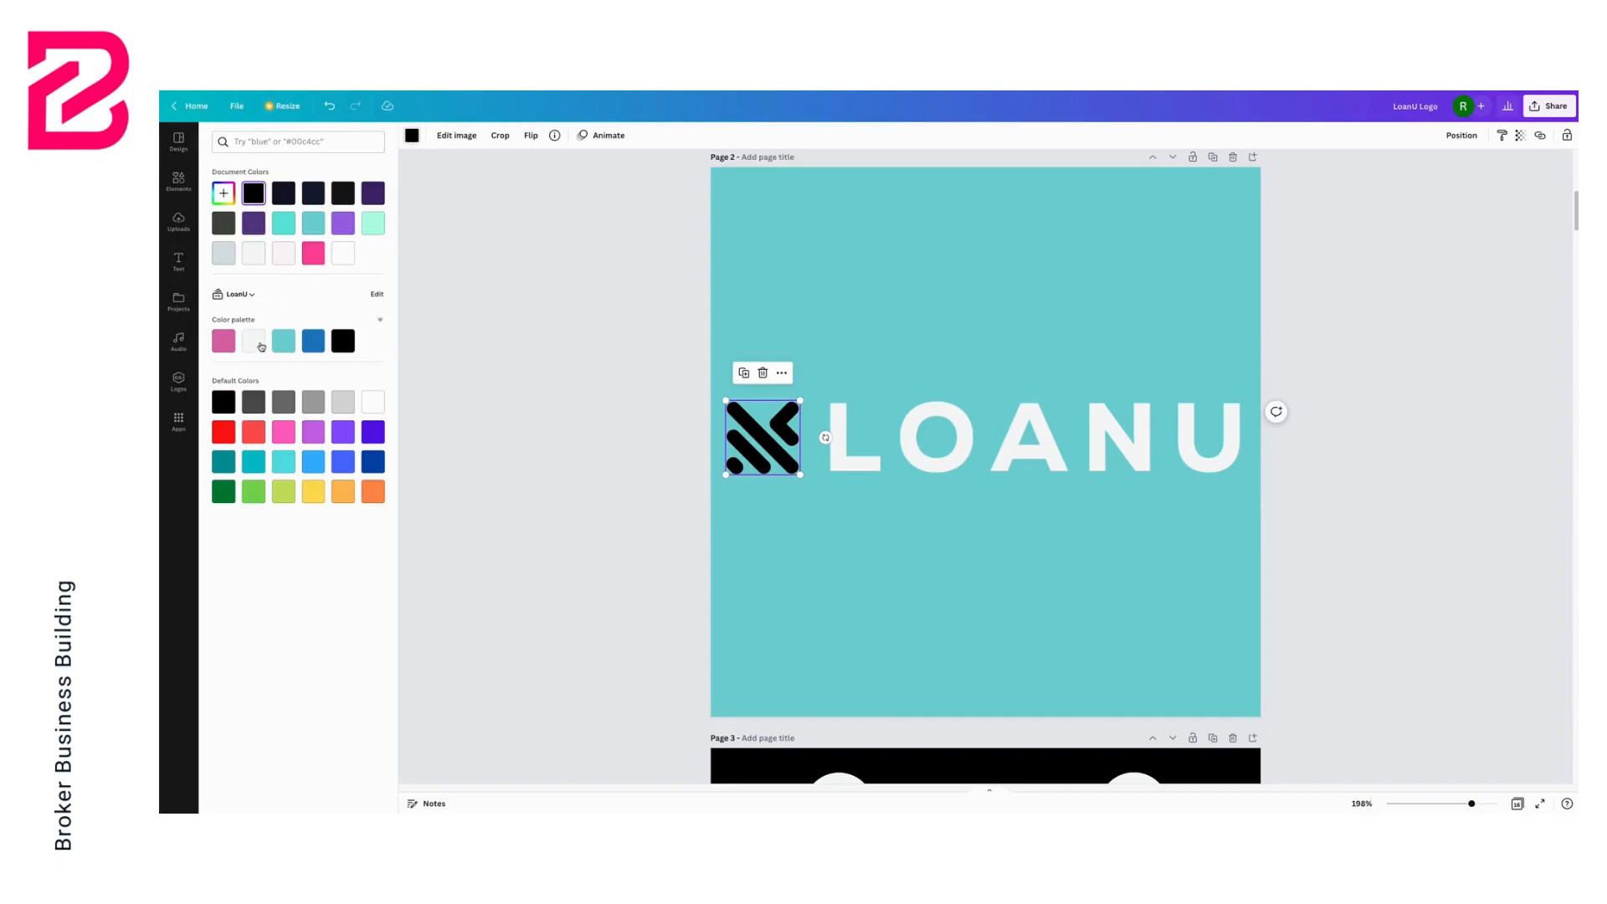
left_click(253, 340)
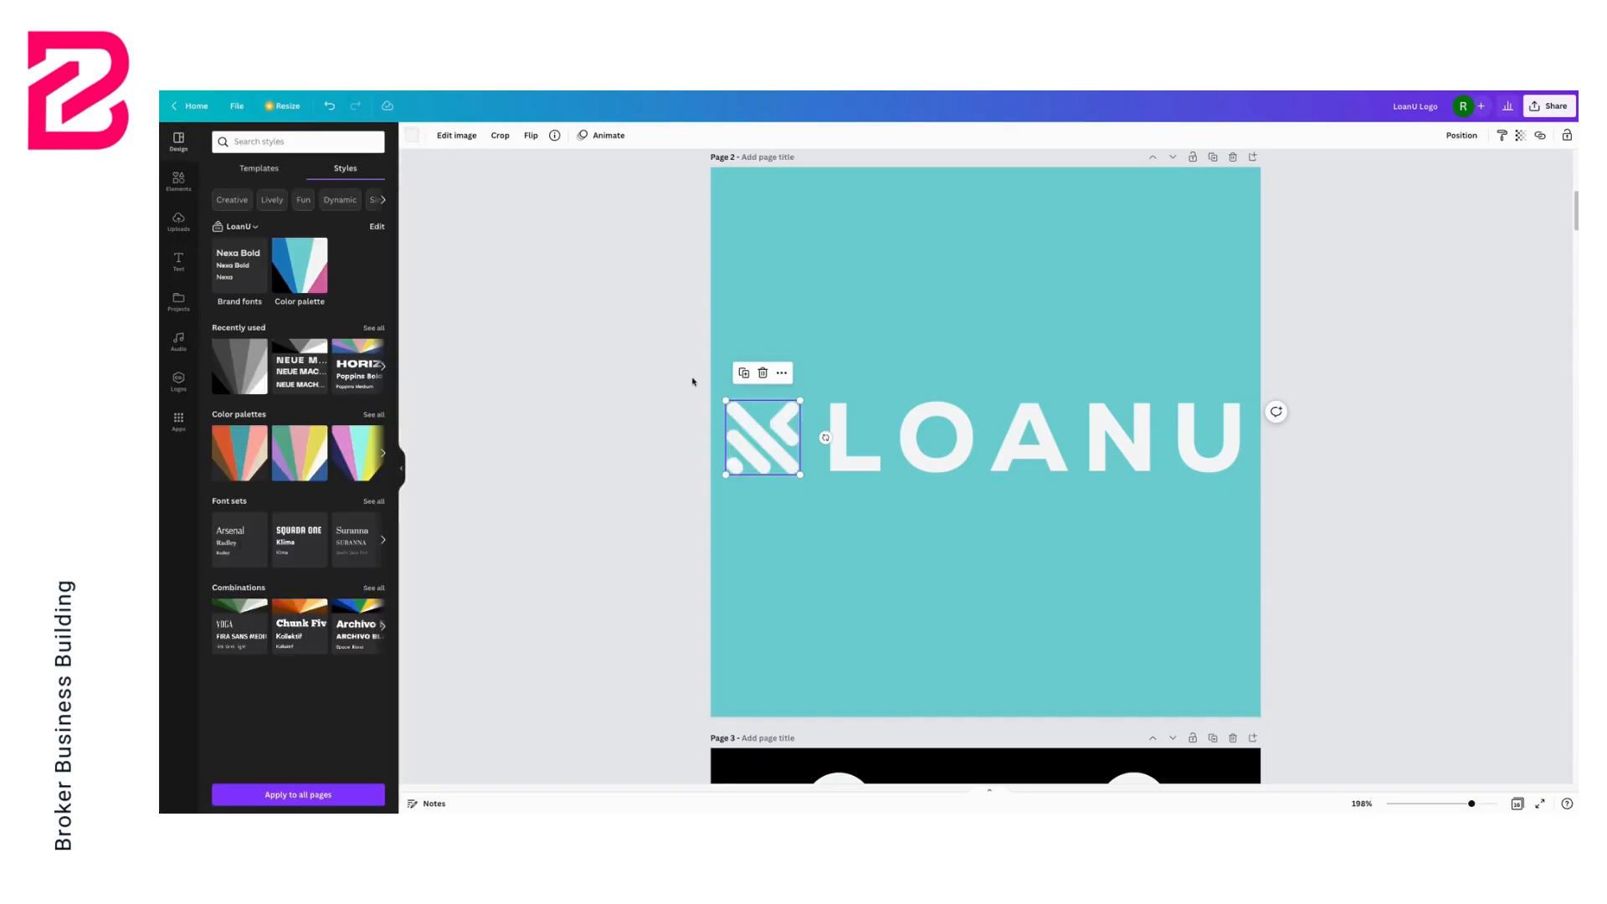
Duplicate the icon-only black page and delete the copy's black background
left_click(692, 377)
scroll(757, 320, "down", 5)
scroll(757, 317, "down", 8)
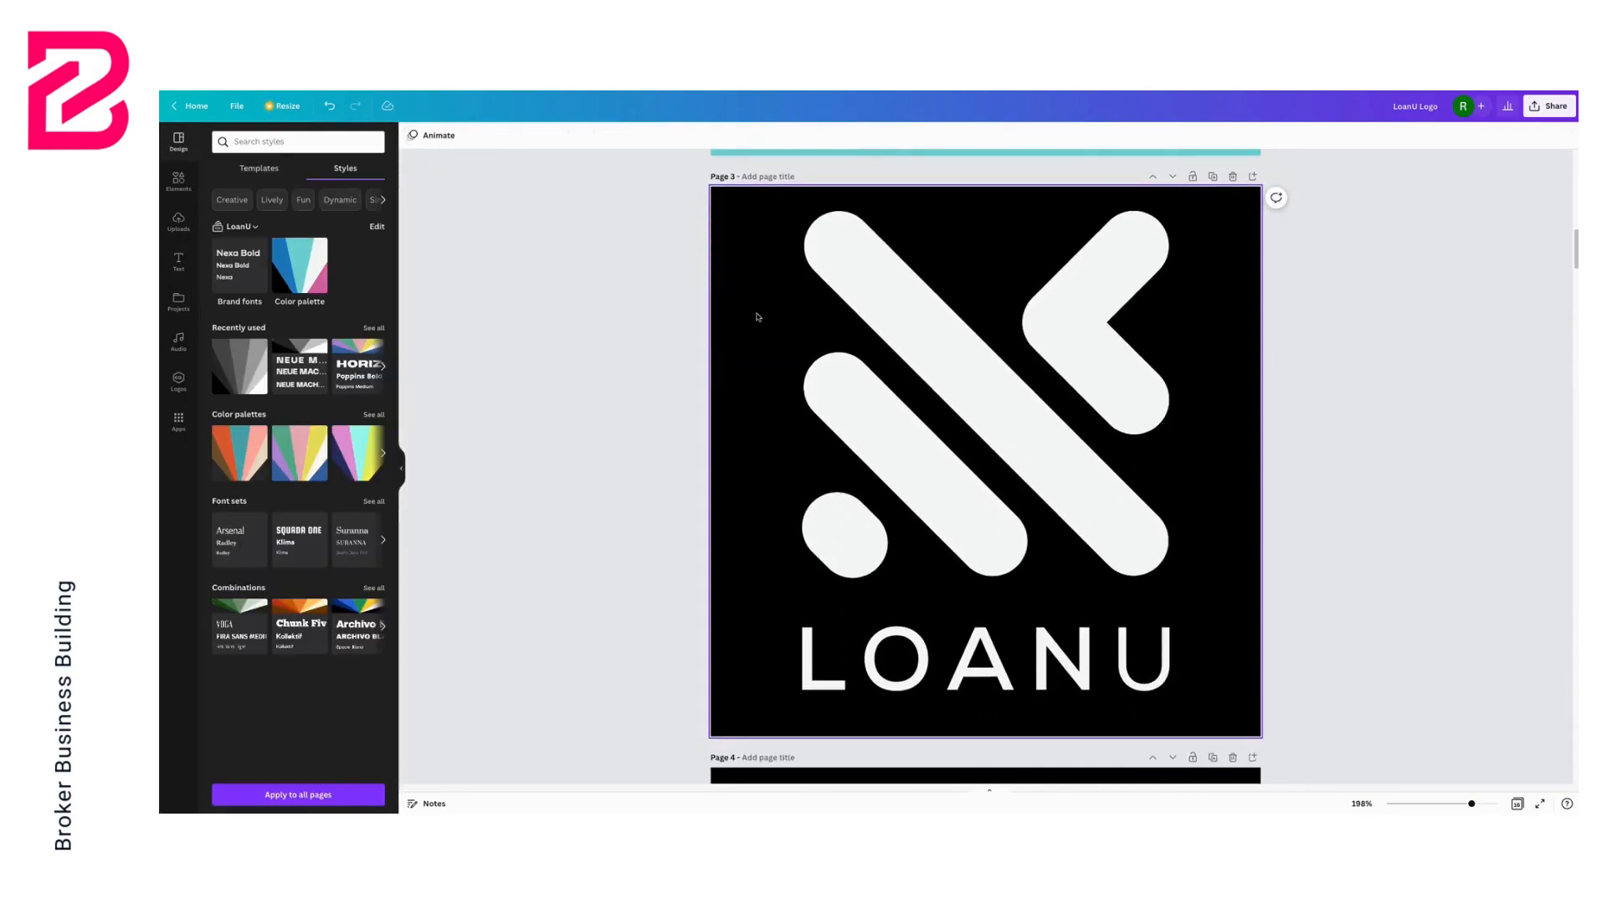
scroll(959, 273, "up", 1)
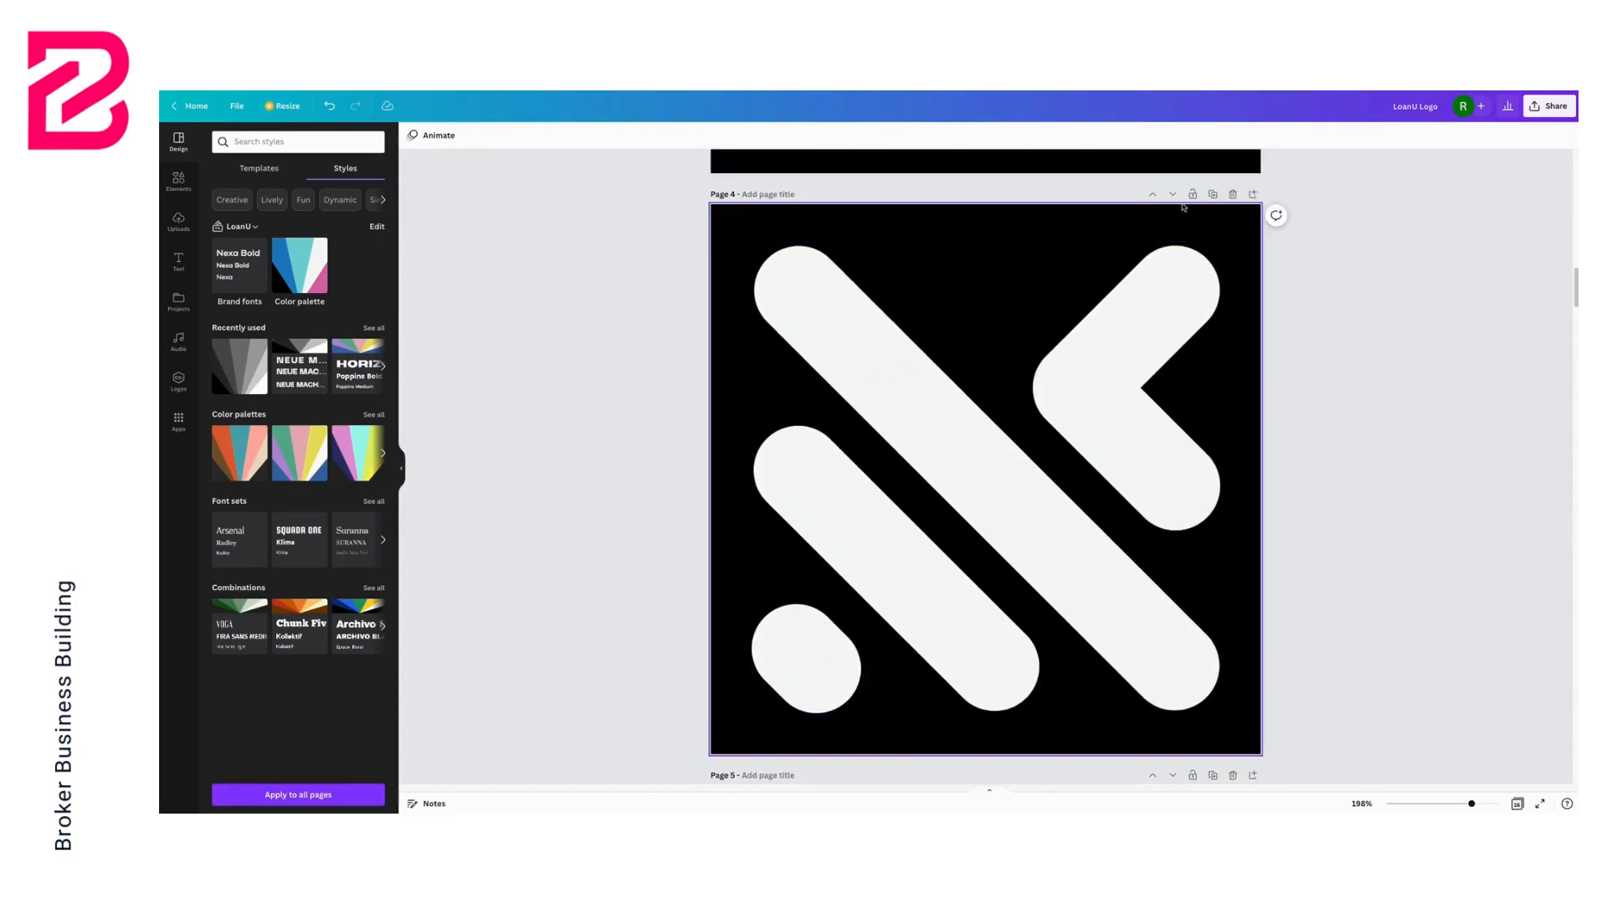
left_click(1213, 194)
key("Delete")
Recolour the icon on the new white page to the black brand colour
left_click(932, 422)
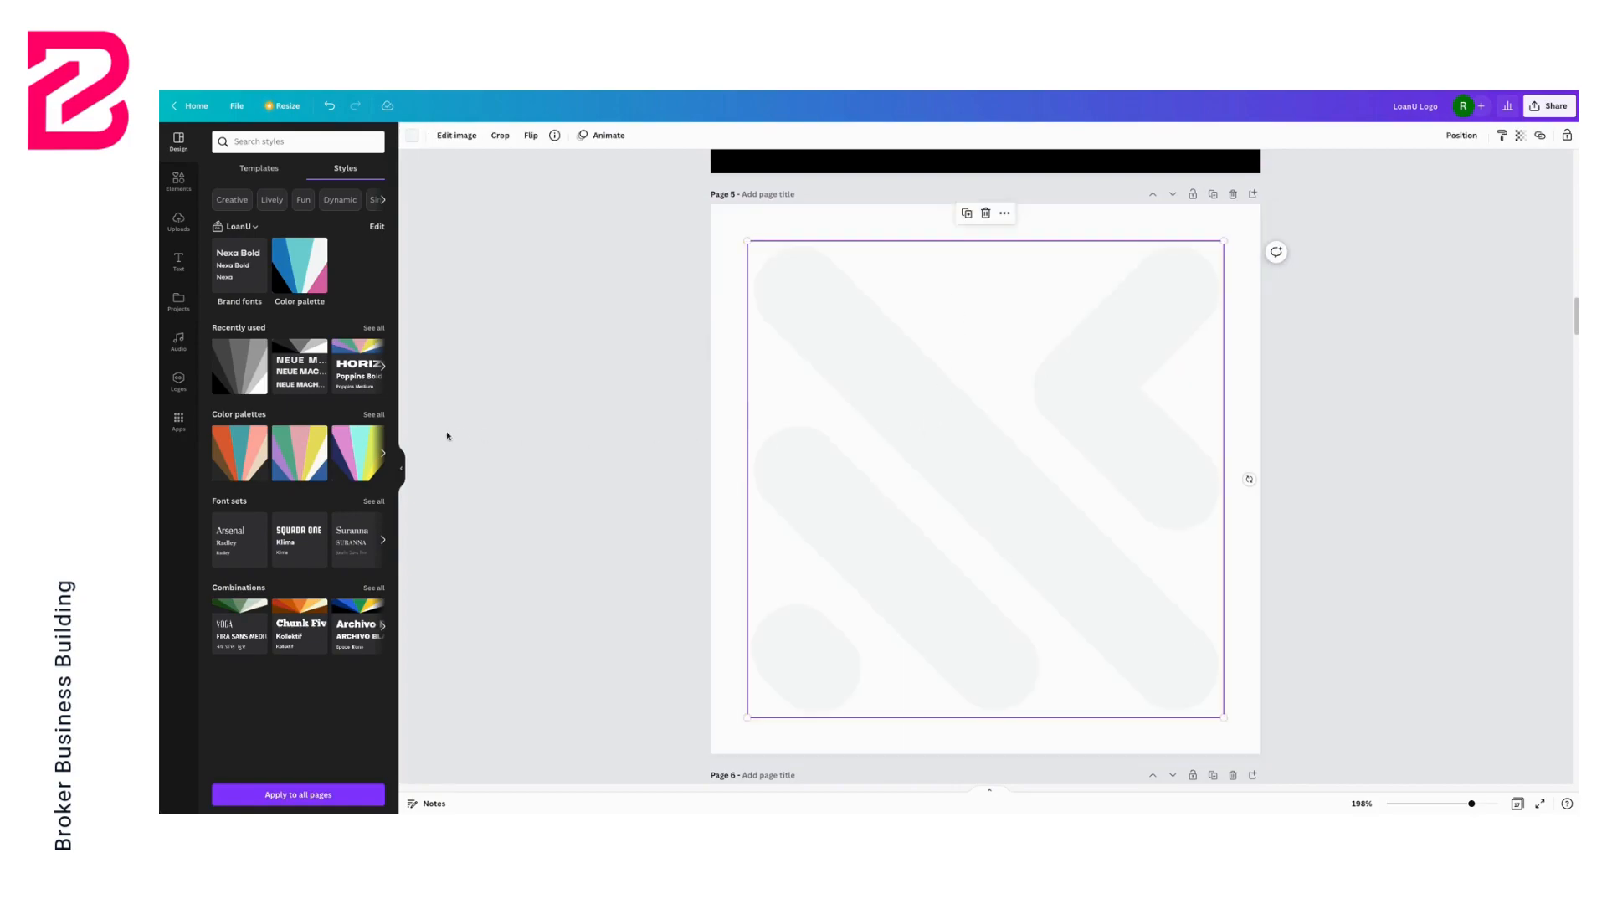
left_click(411, 136)
left_click(343, 340)
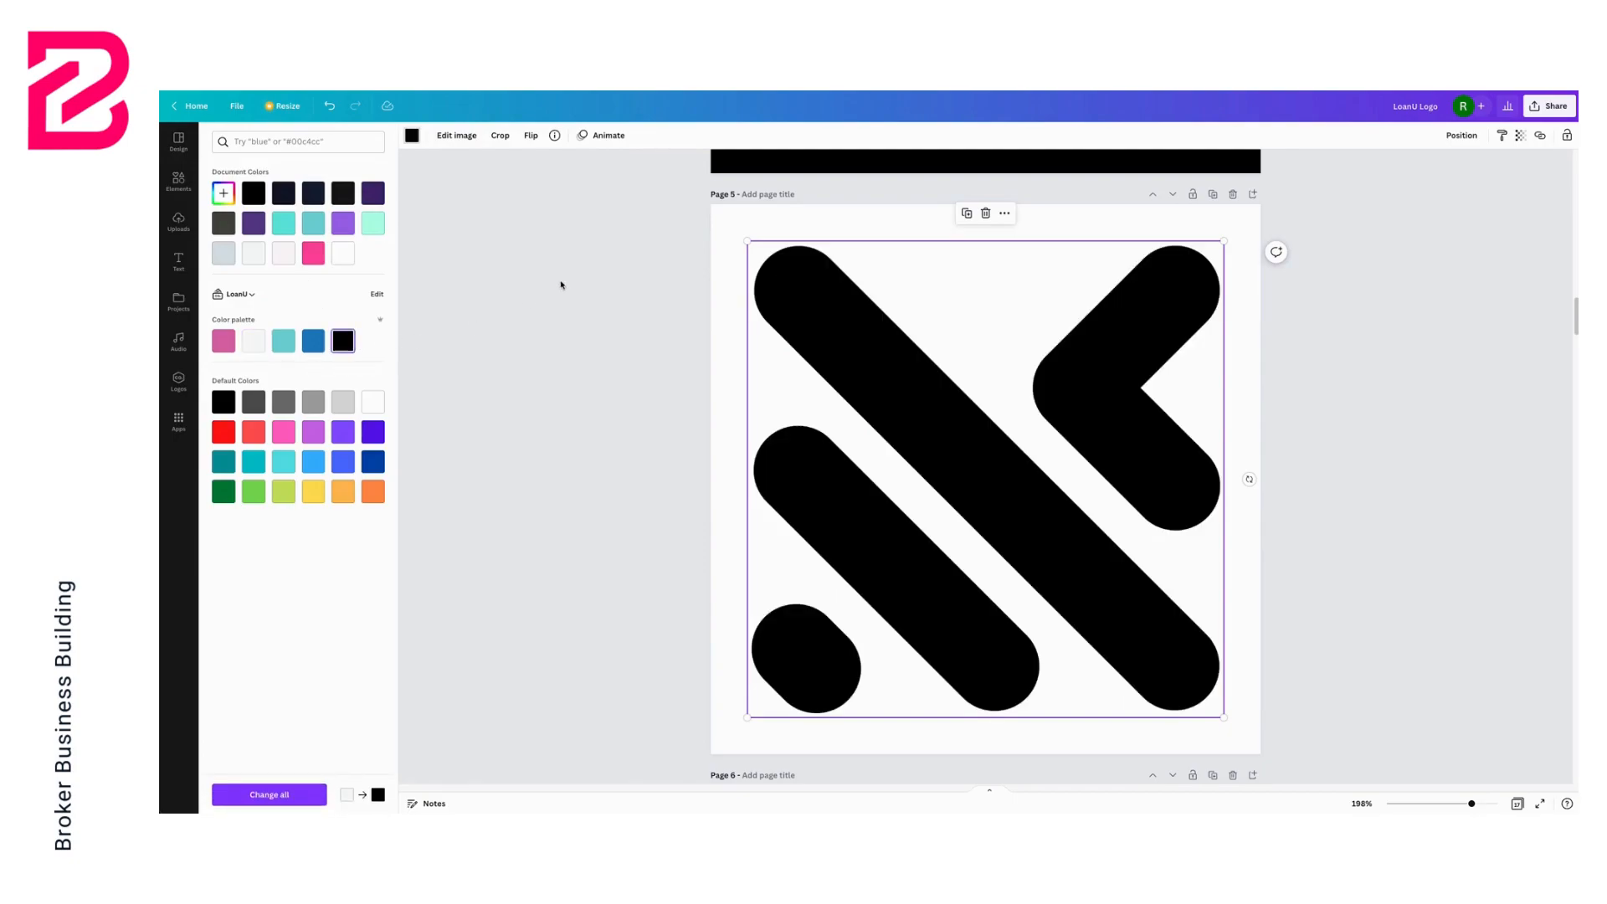
key("Escape")
scroll(634, 312, "up", 3)
scroll(635, 313, "up", 2)
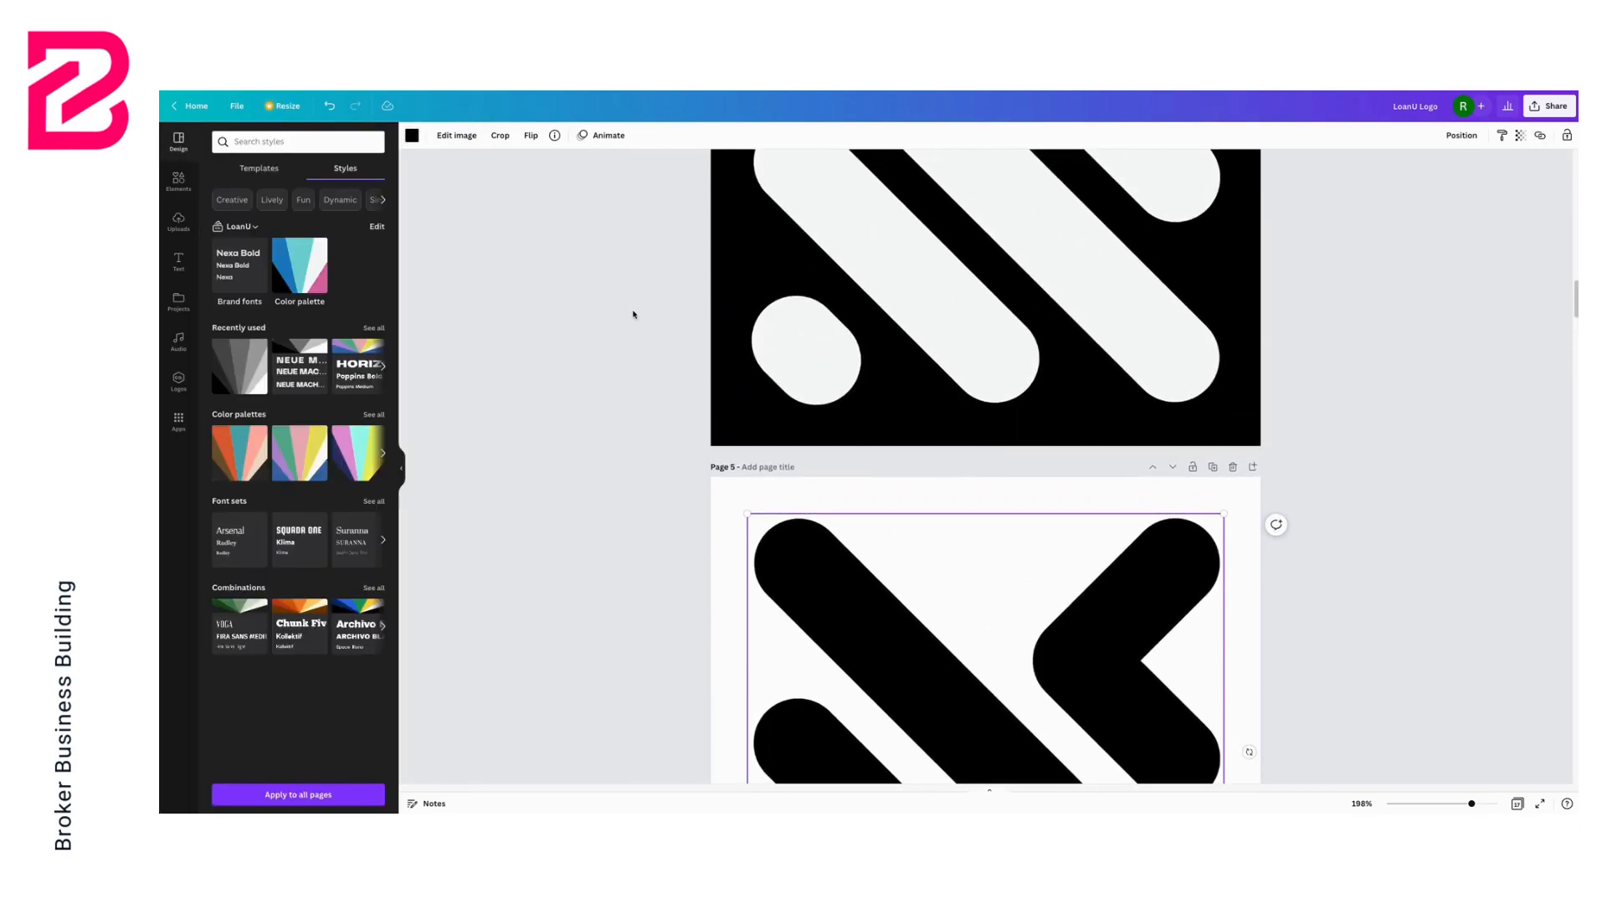
scroll(634, 314, "up", 2)
scroll(634, 313, "down", 2)
scroll(634, 312, "up", 10)
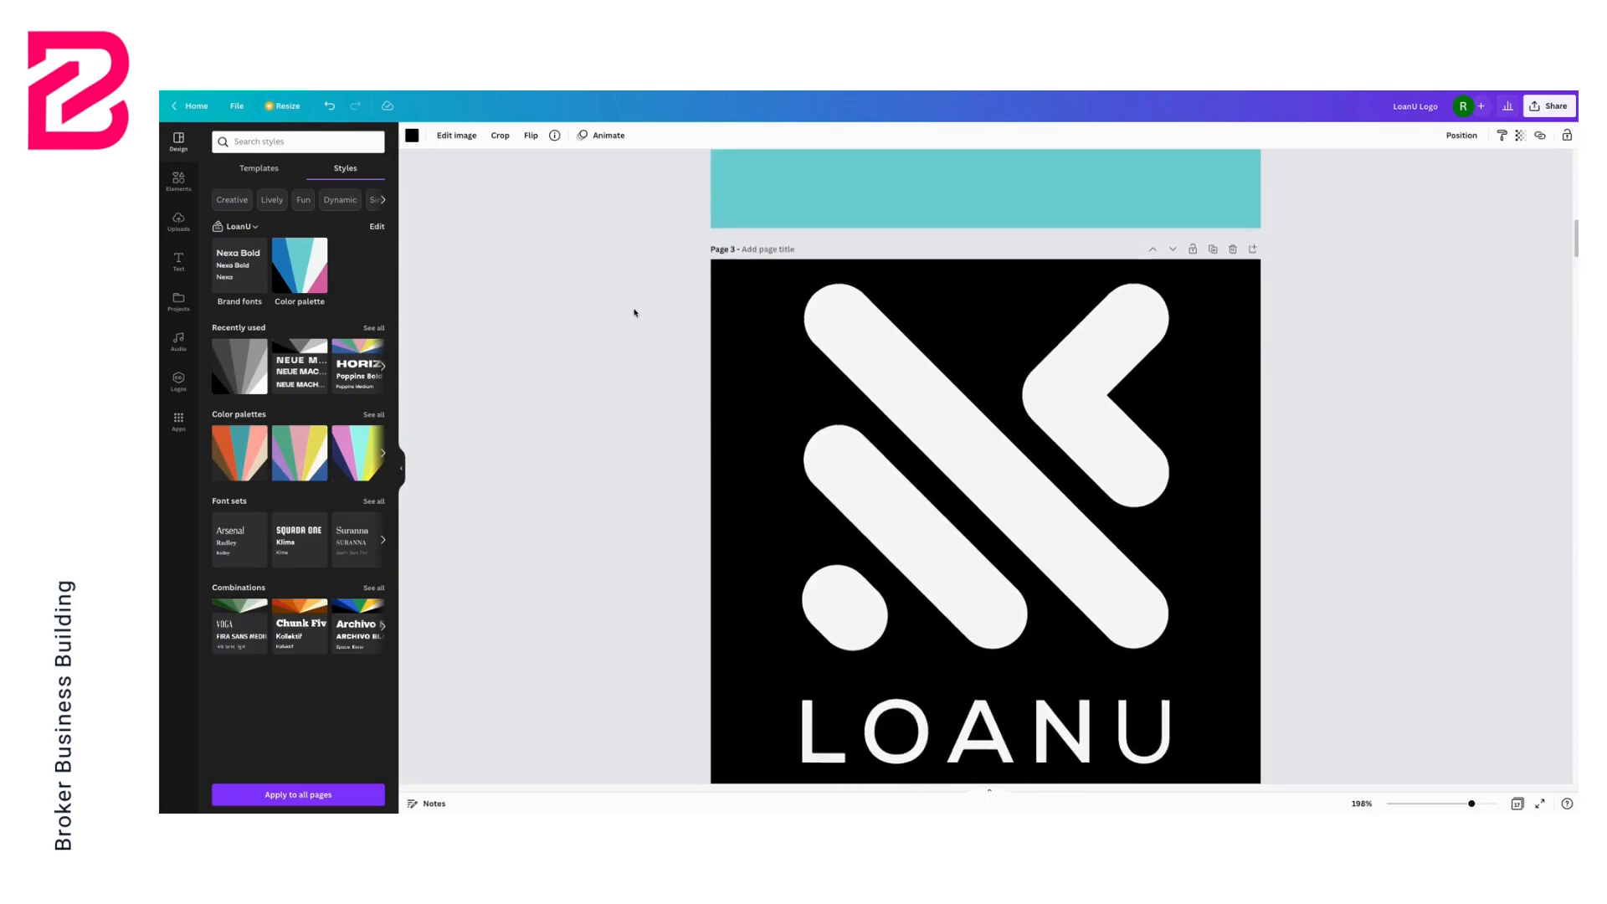
Duplicate the black page with the stacked icon and wordmark logo and delete the copy's black background
scroll(635, 312, "up", 4)
scroll(634, 312, "down", 6)
scroll(635, 312, "down", 10)
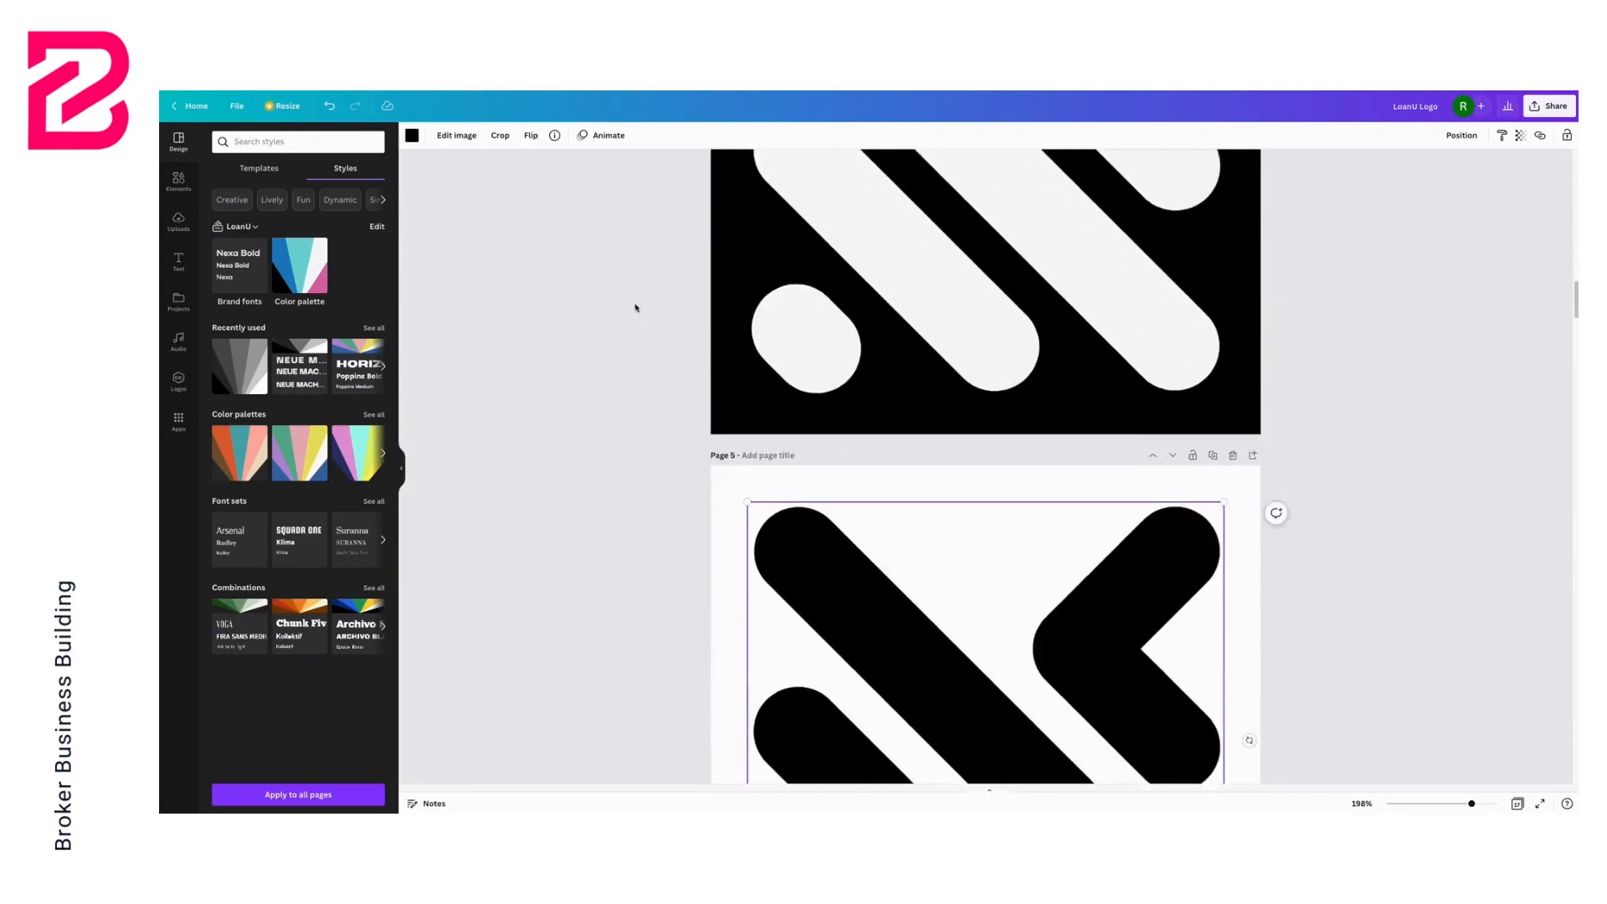
scroll(635, 309, "up", 9)
scroll(634, 308, "up", 15)
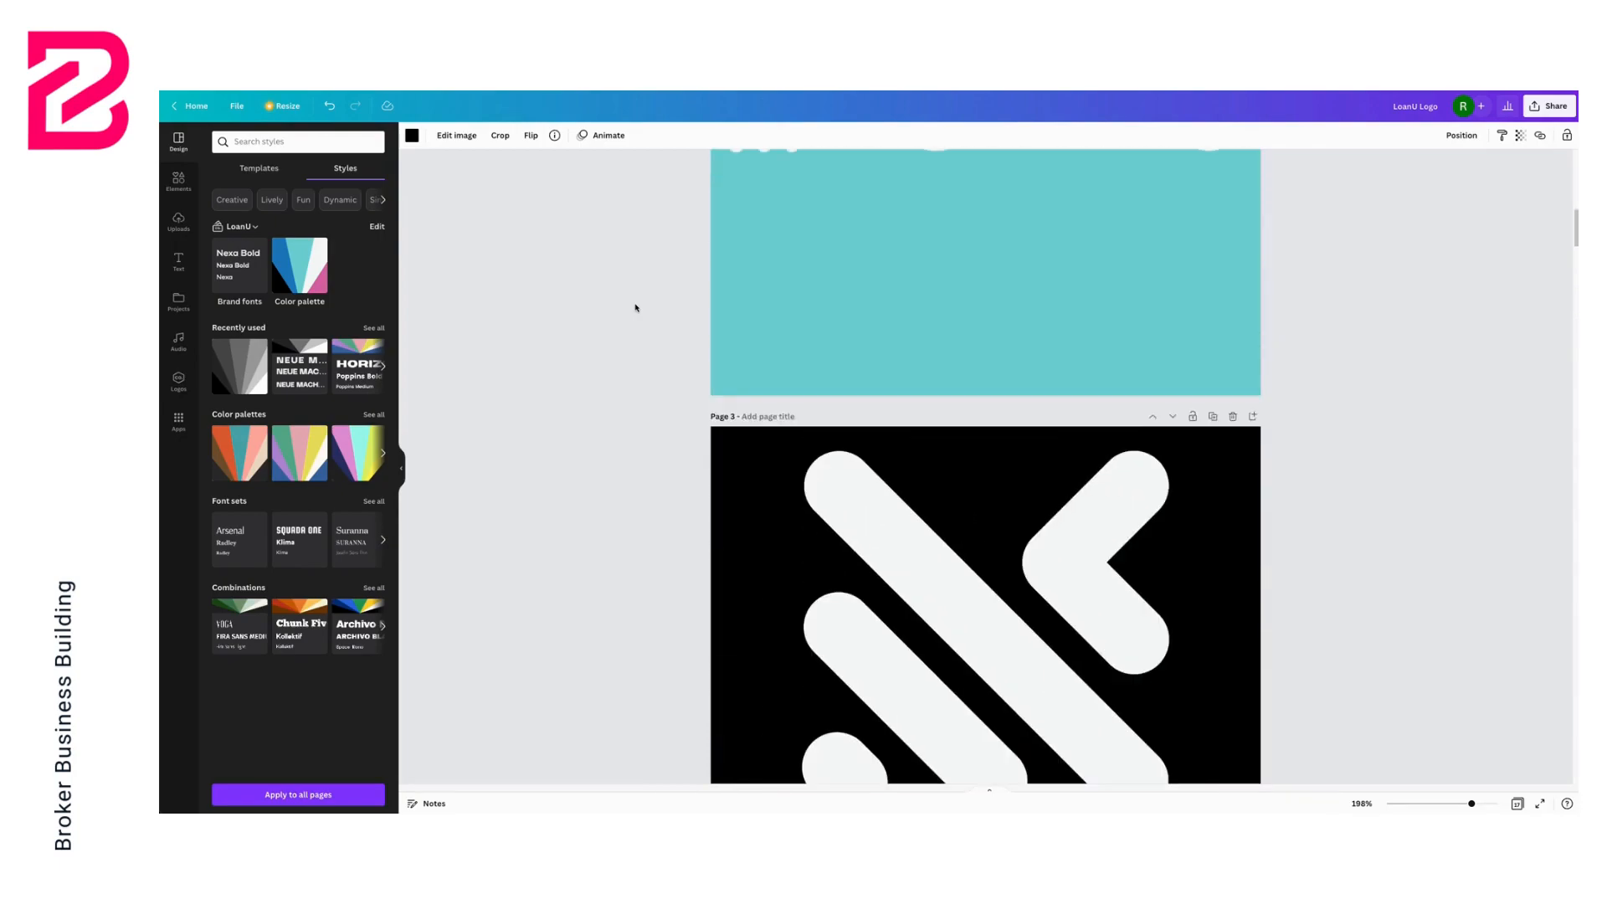
scroll(636, 308, "down", 10)
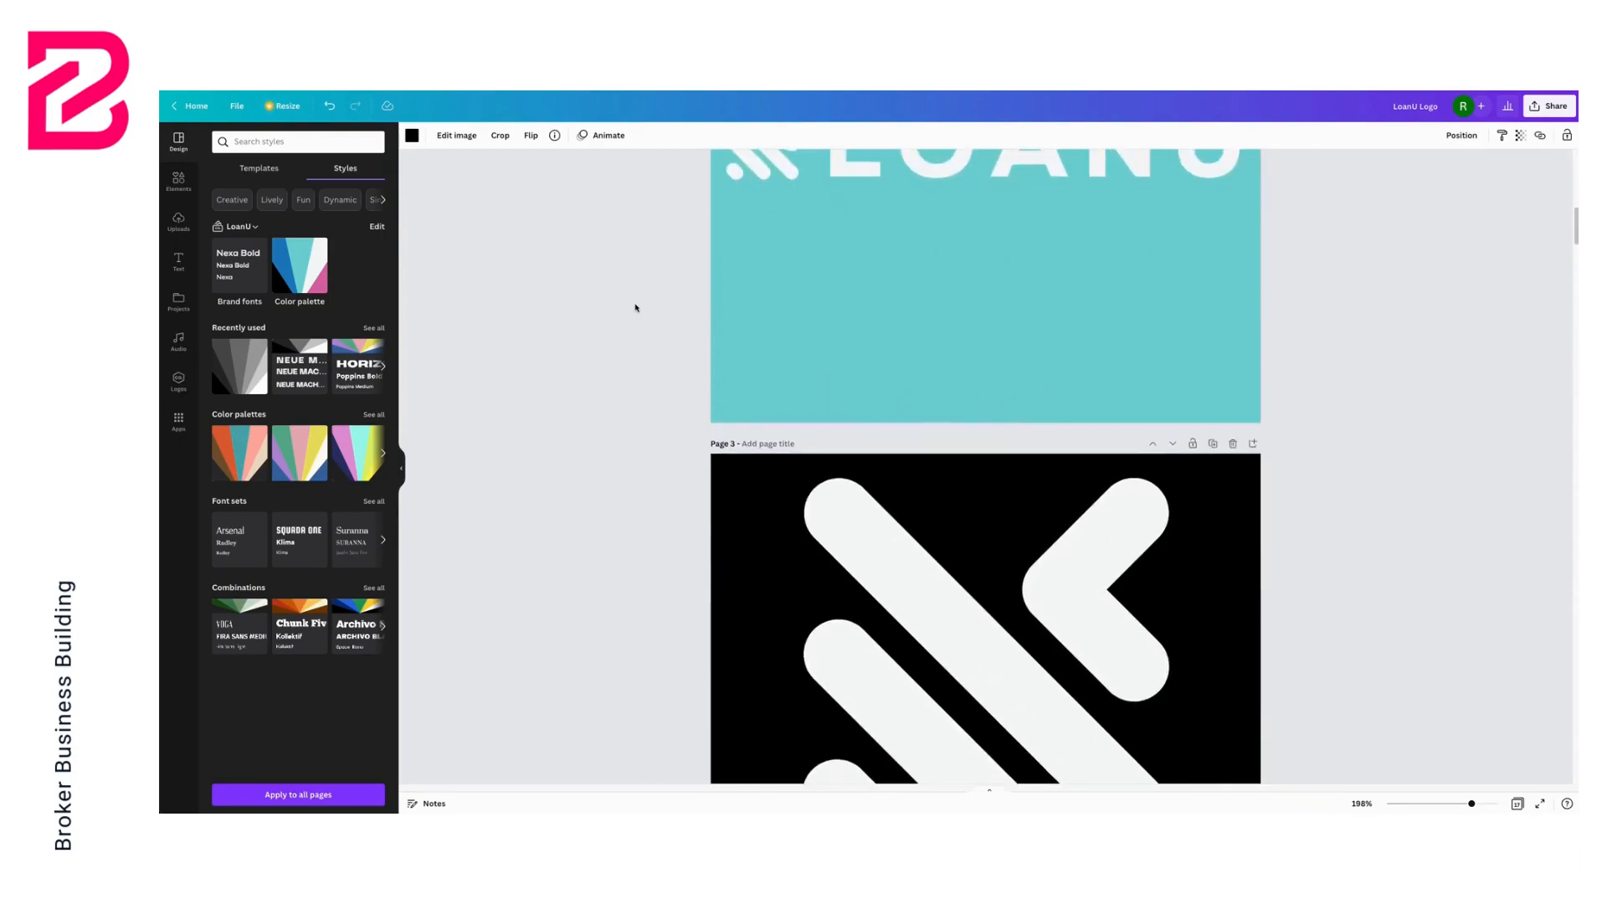
scroll(635, 308, "up", 2)
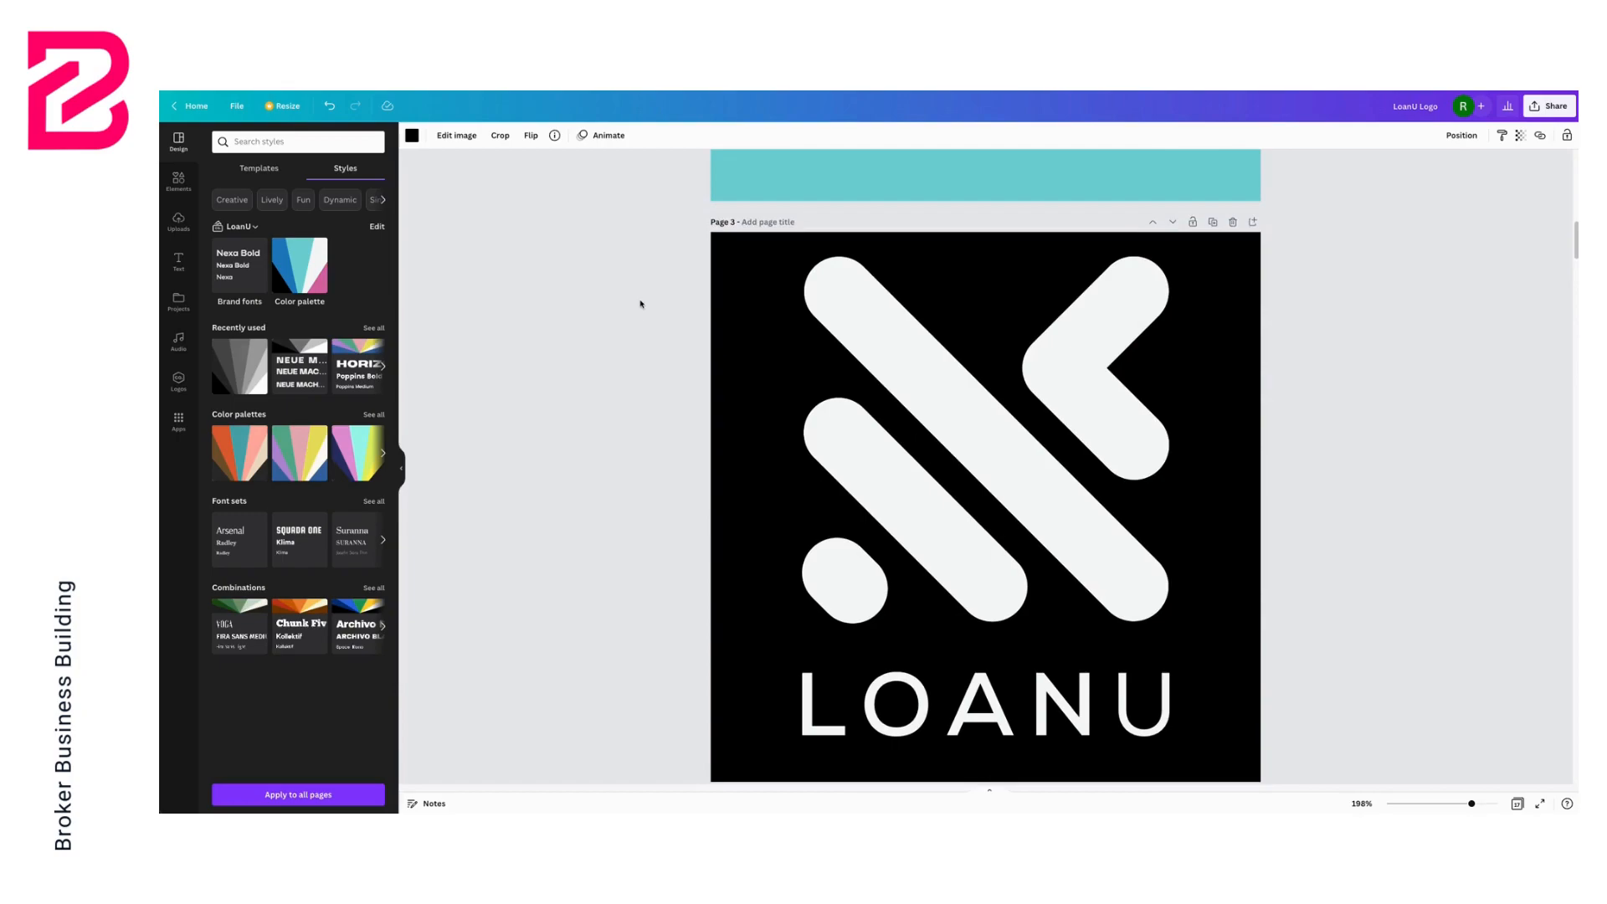
left_click(1214, 224)
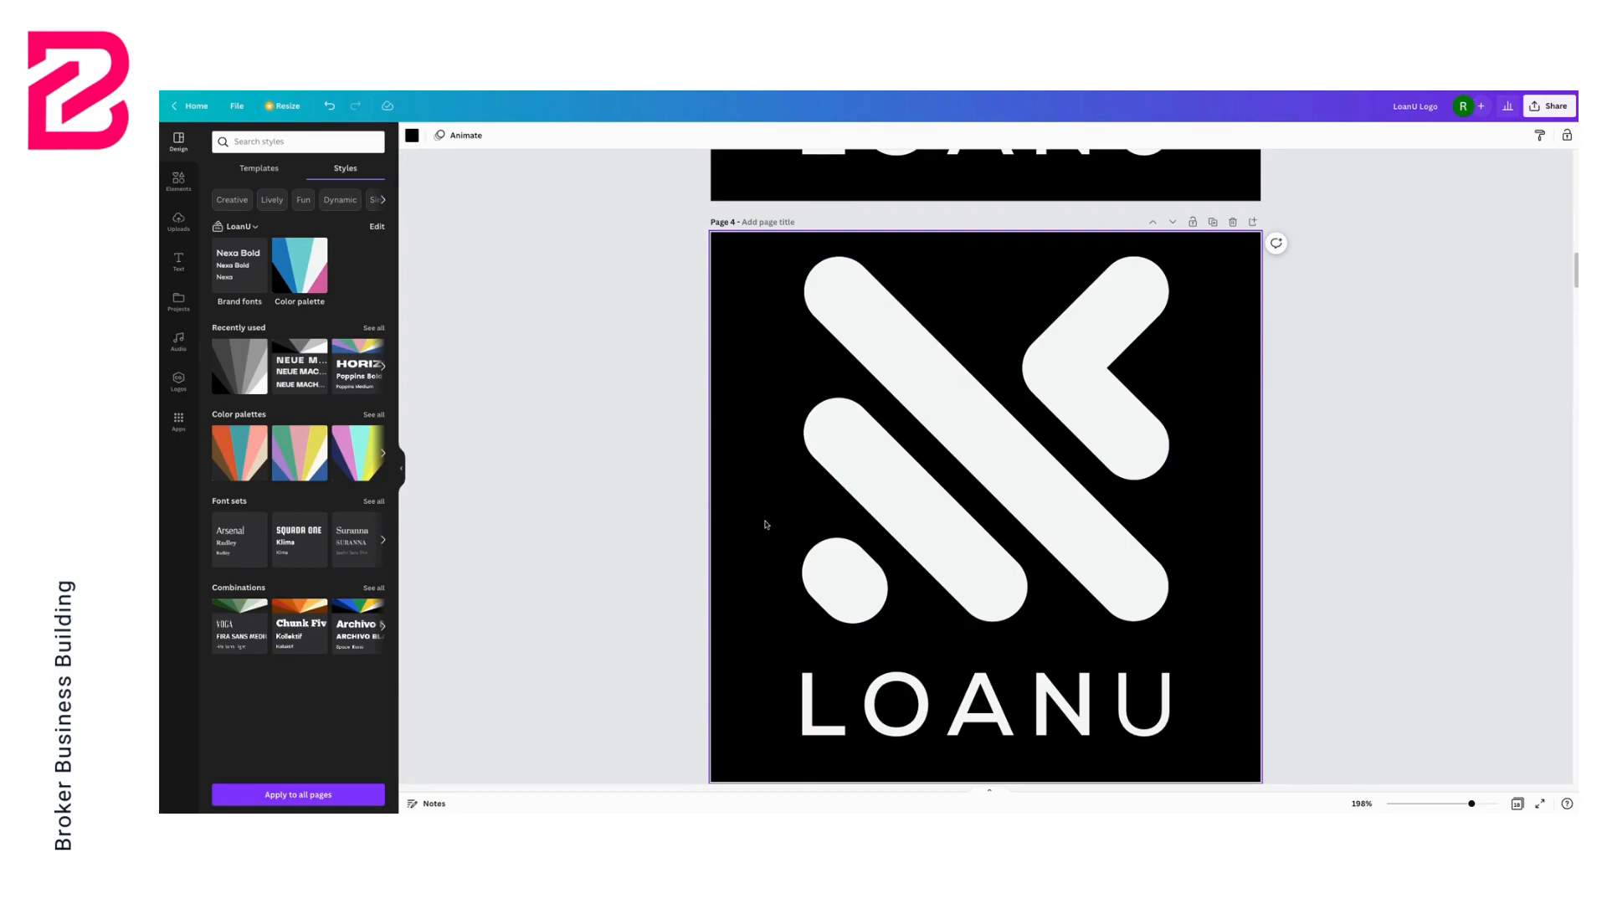
key("Delete")
Recolour the icon and the LOANU wordmark on the new white page to the black brand colour
left_click(852, 490)
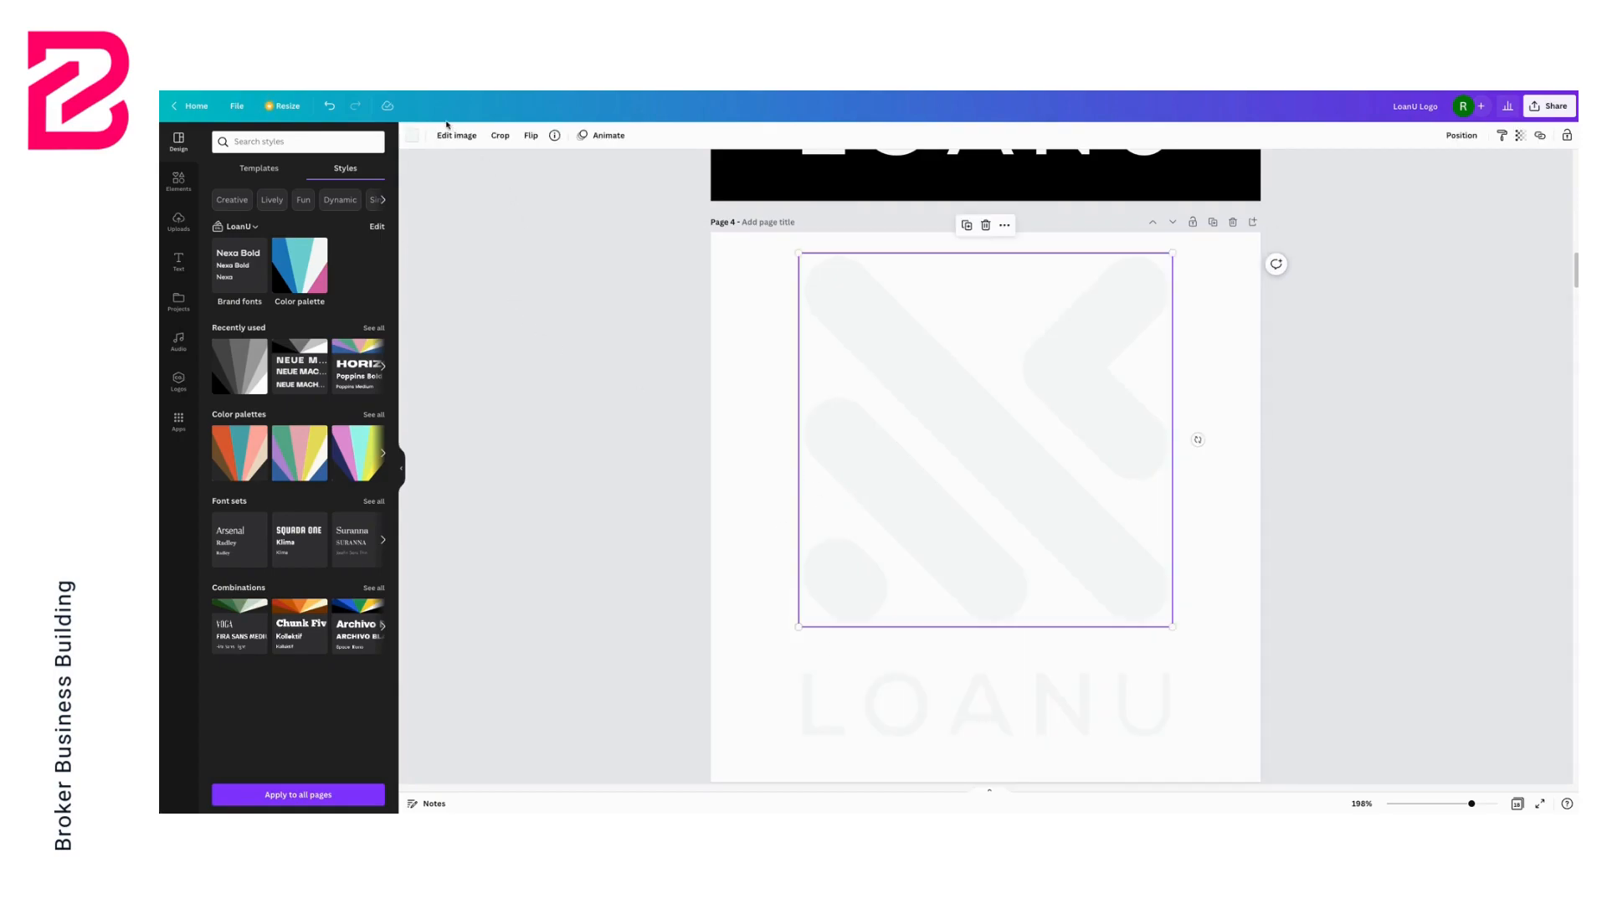
left_click(412, 136)
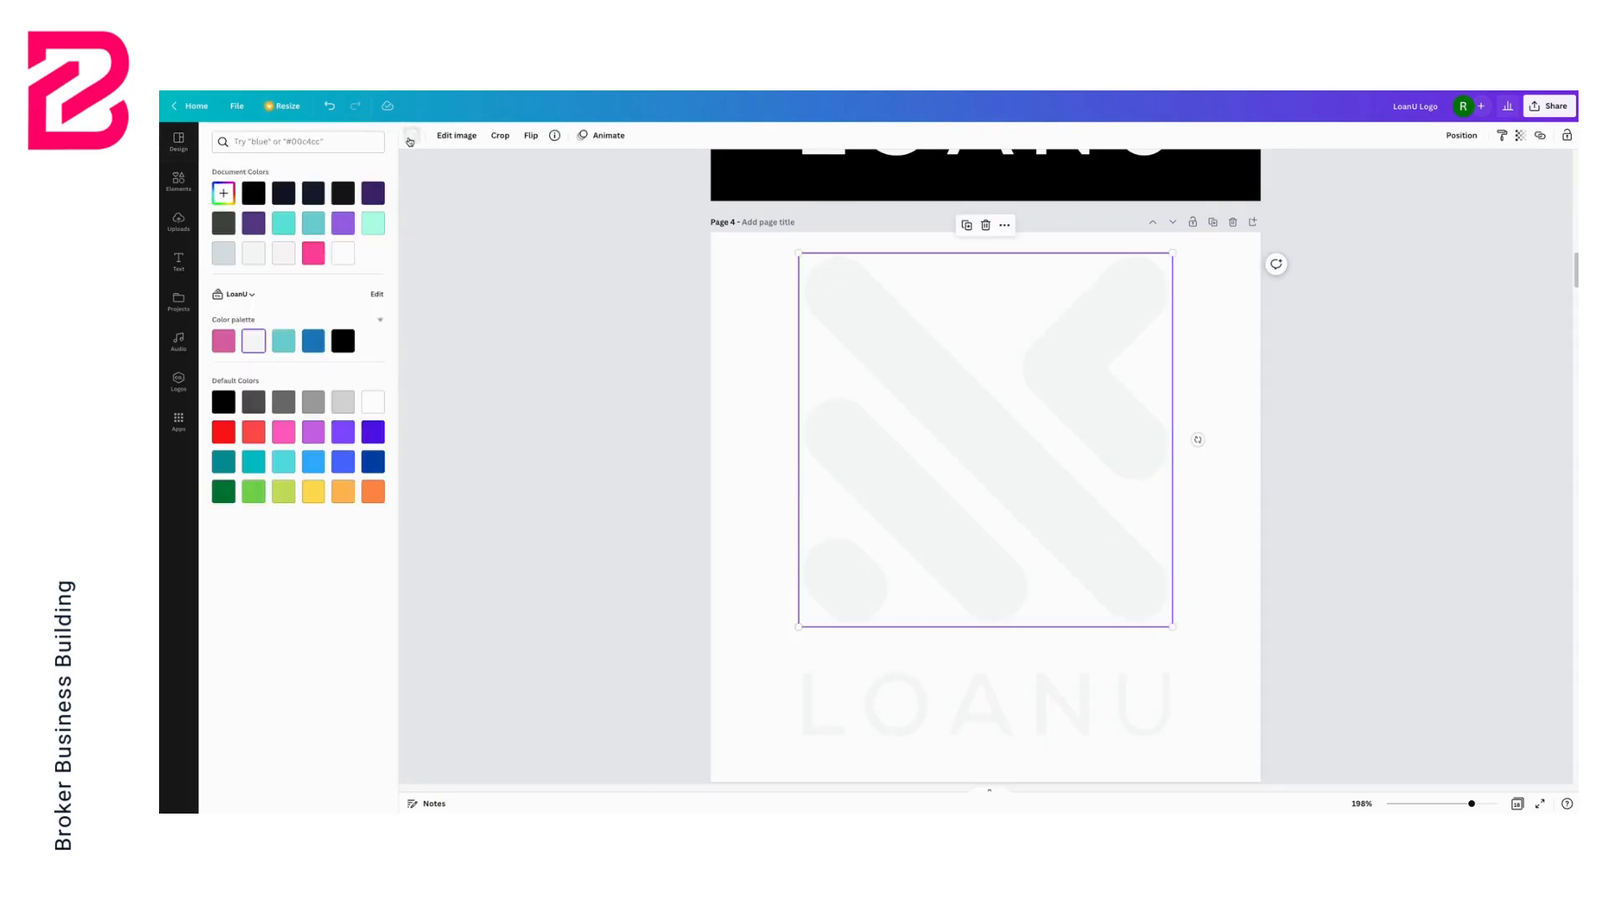
left_click(344, 340)
left_click(883, 701)
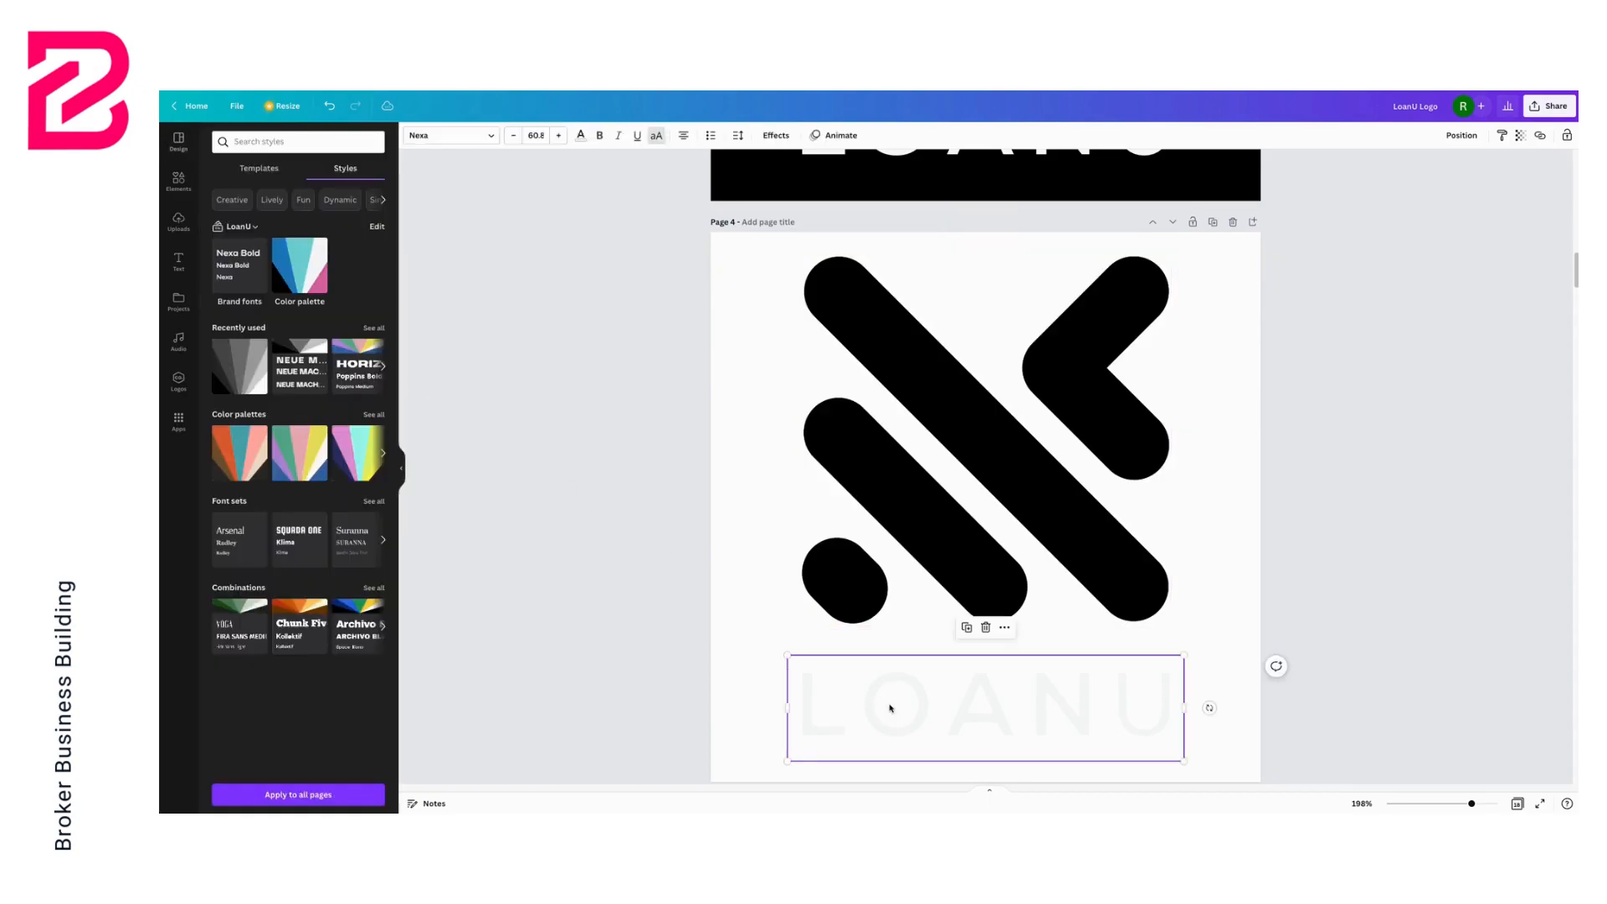
left_click(580, 135)
left_click(346, 340)
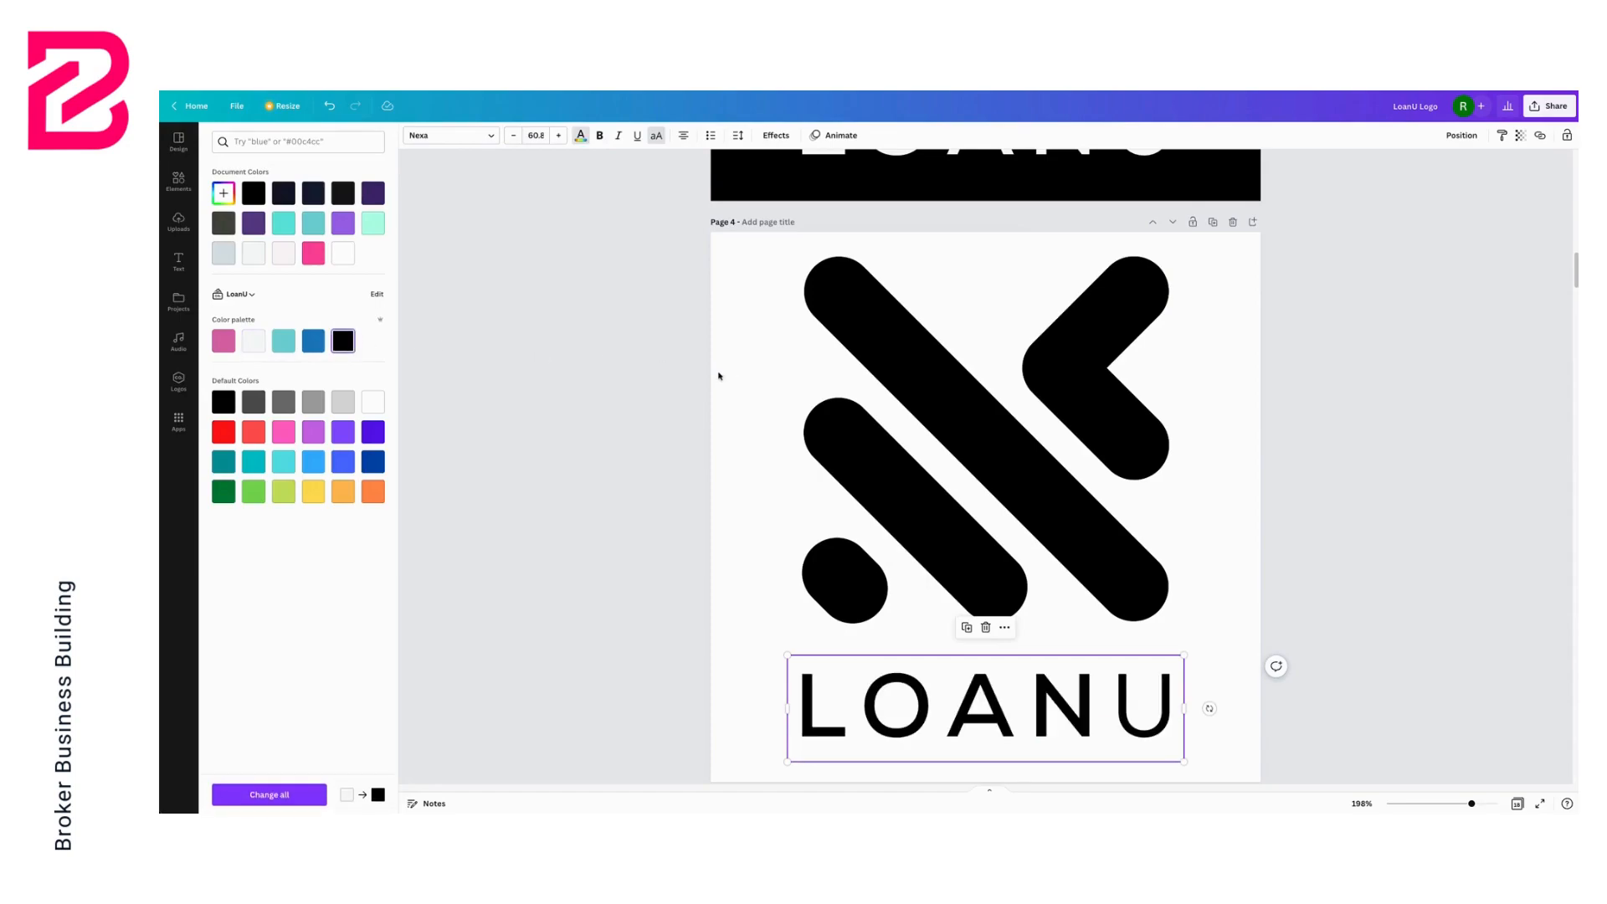
left_click(675, 368)
Scroll through all pages to review the finished logo variations
scroll(676, 369, "up", 4)
scroll(676, 369, "up", 5)
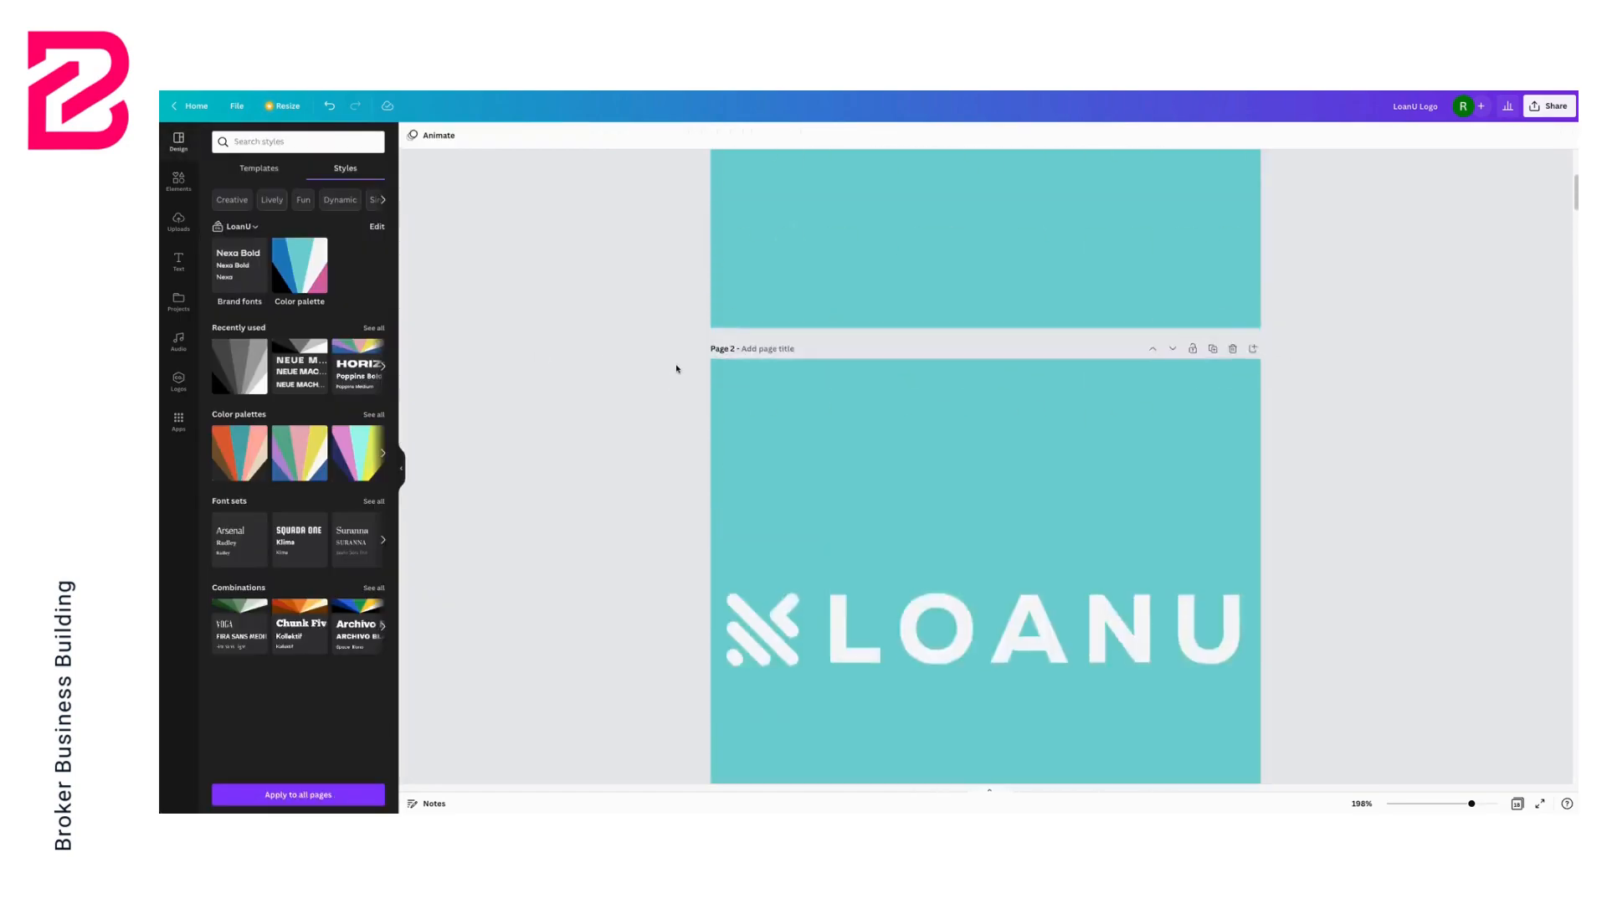
scroll(676, 369, "down", 1)
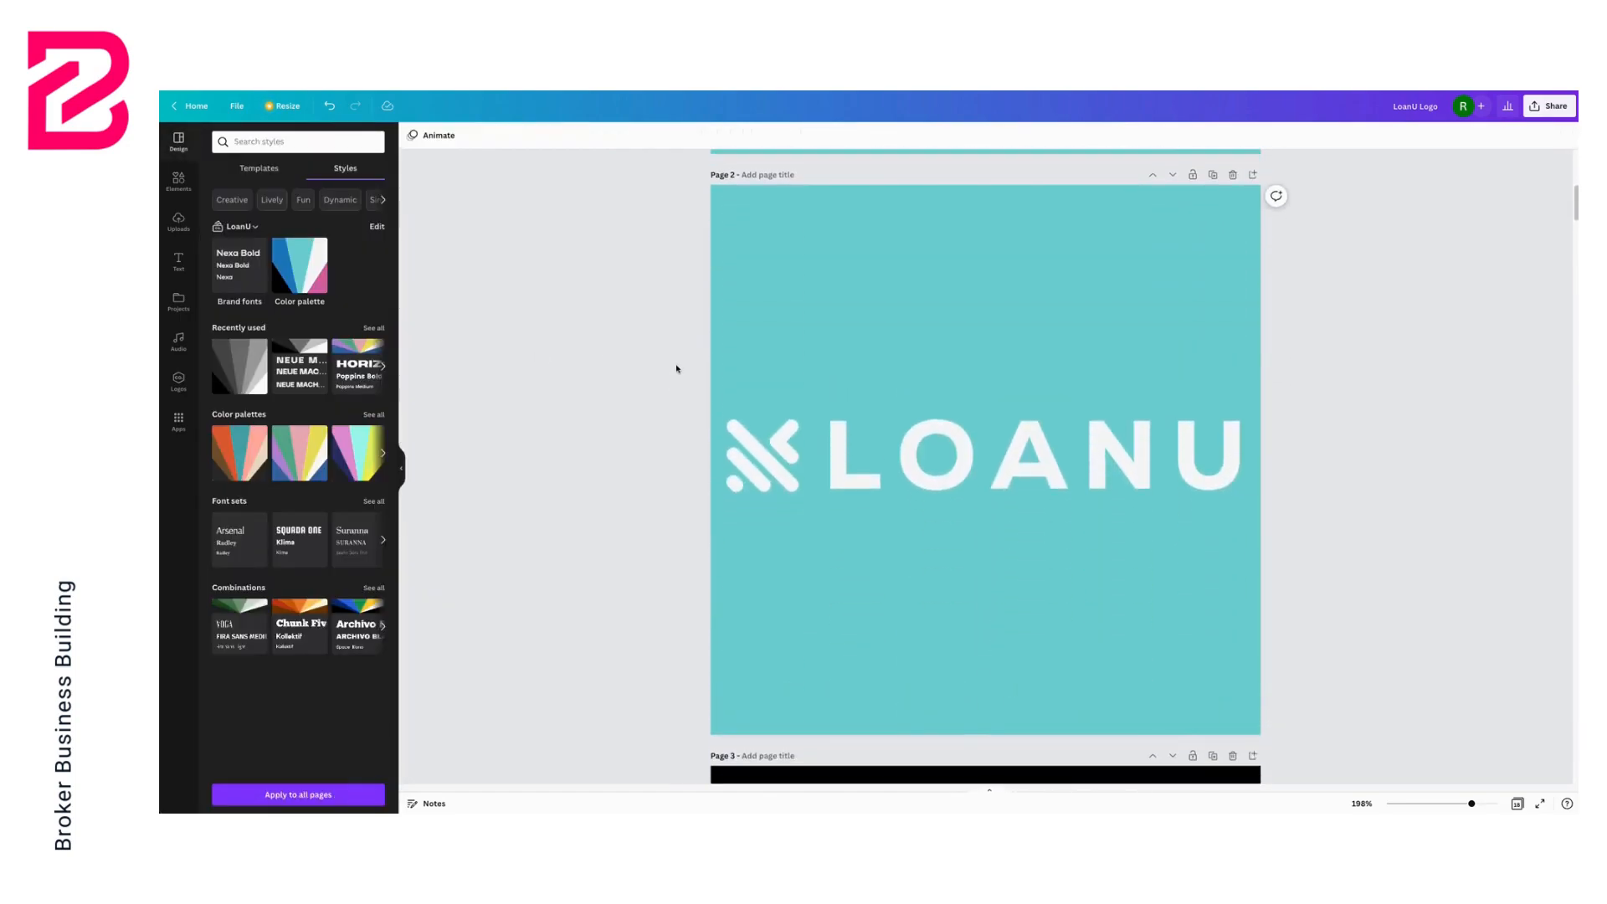
scroll(676, 369, "down", 8)
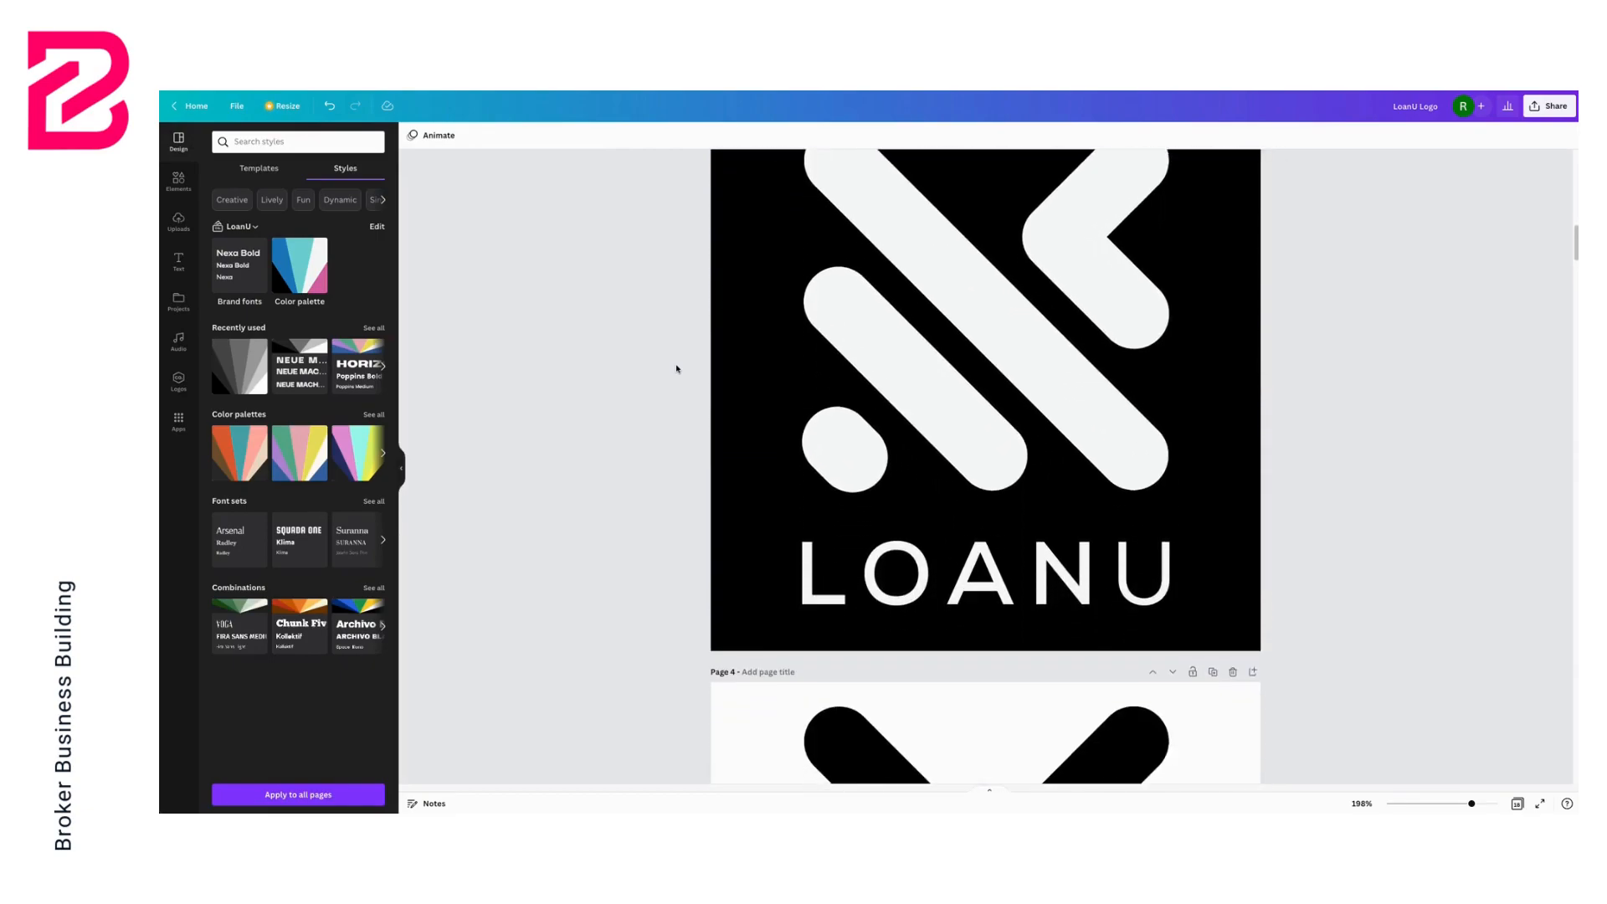
scroll(676, 369, "down", 12)
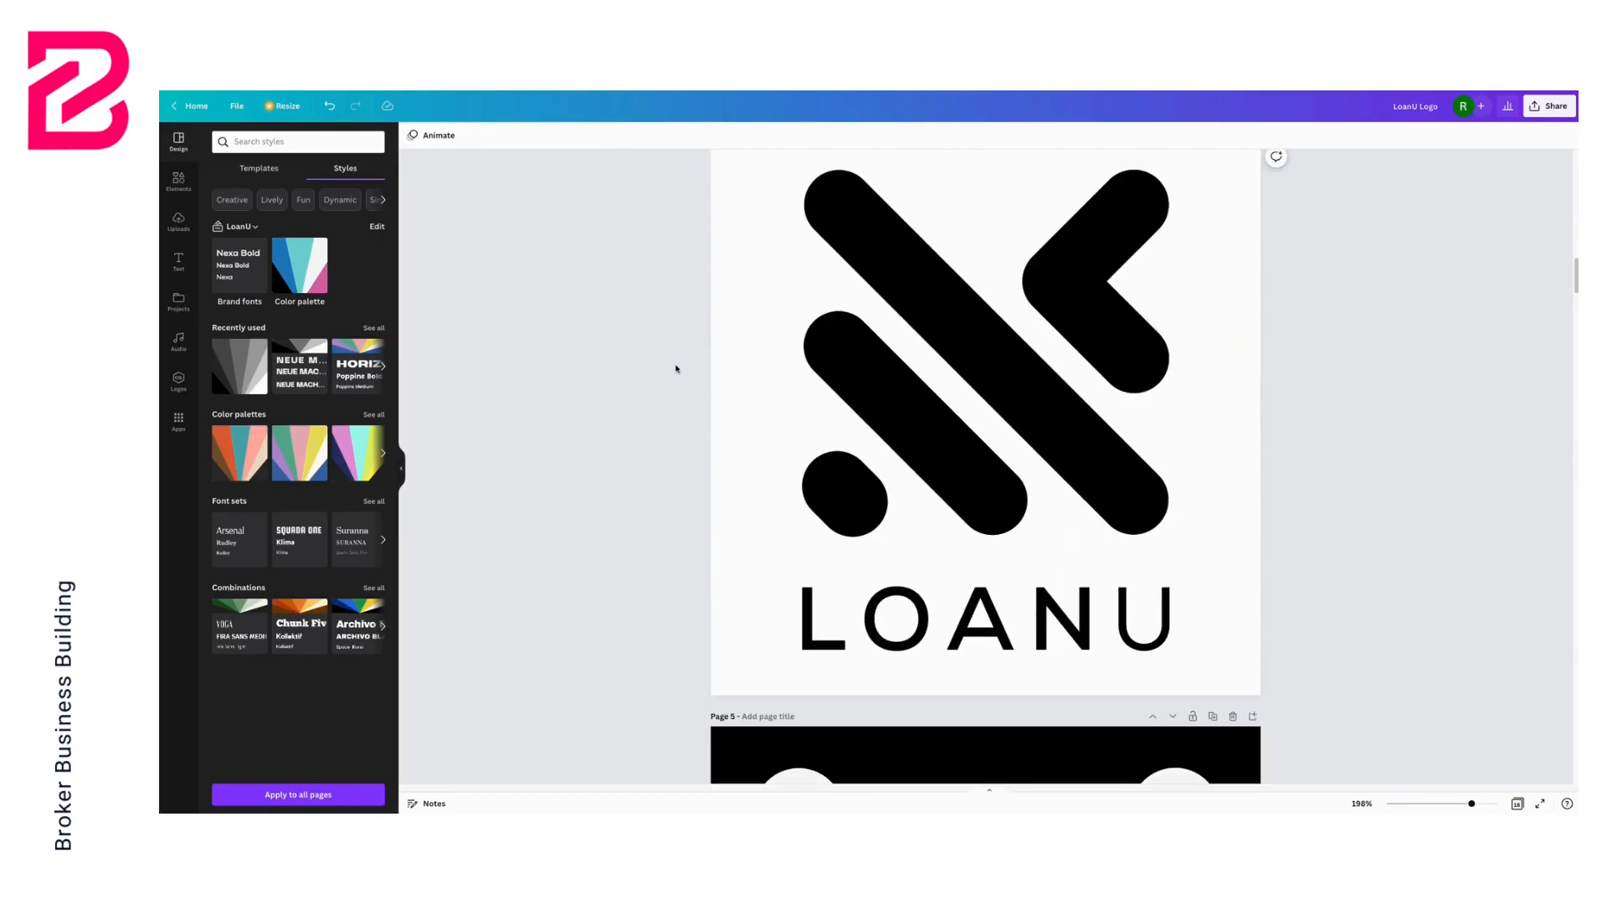
scroll(677, 369, "down", 20)
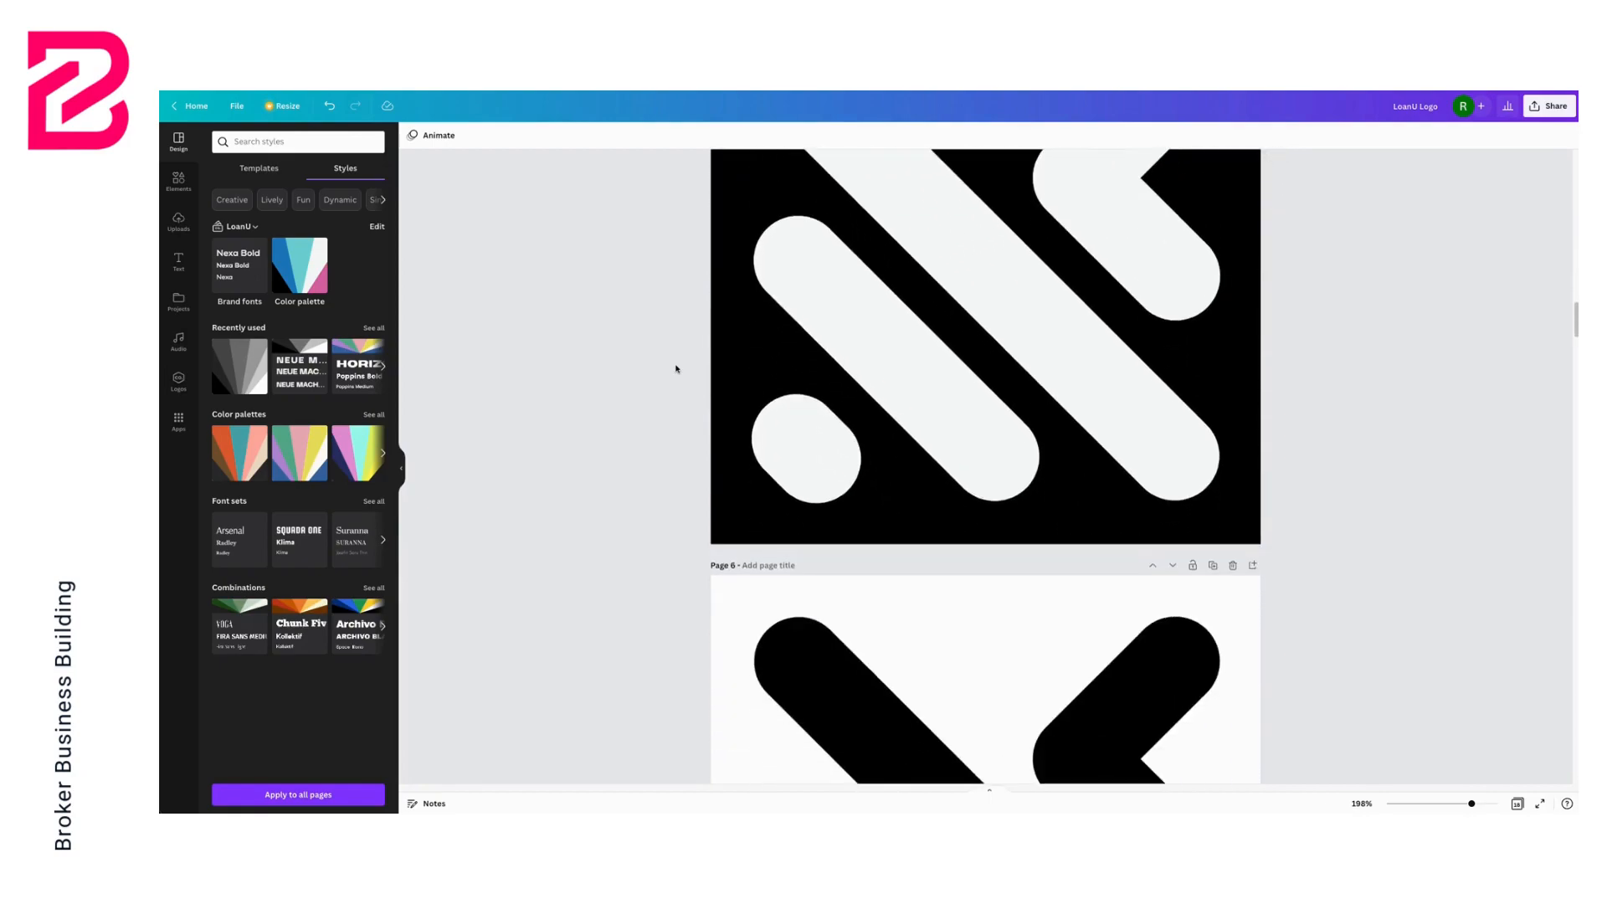
scroll(677, 369, "up", 20)
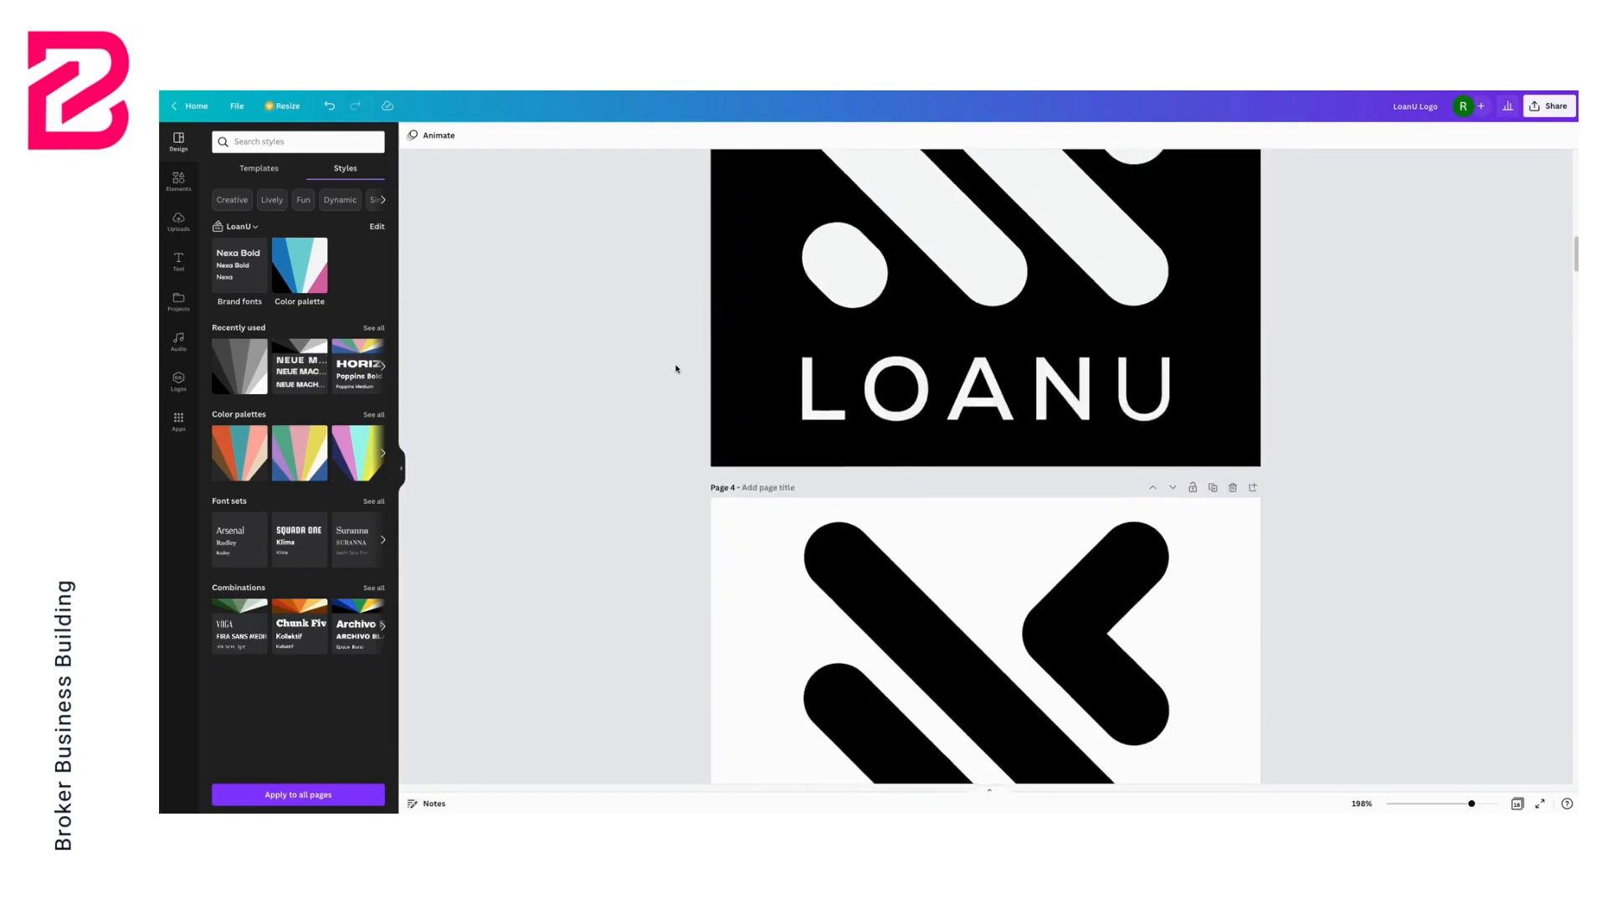
scroll(676, 369, "up", 2)
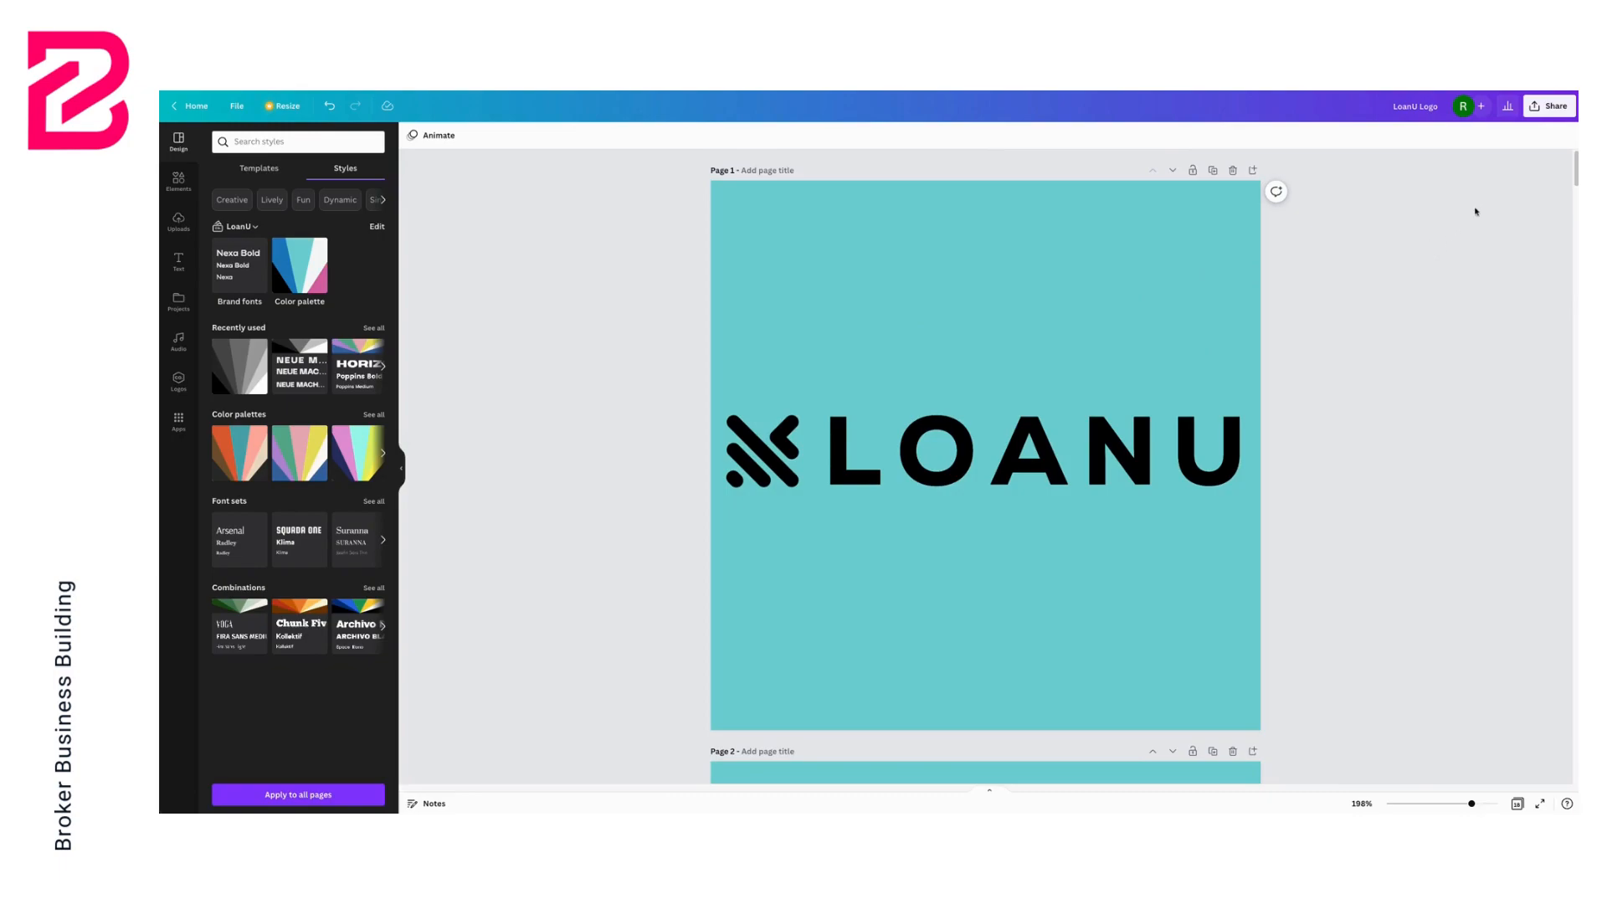
Open the download settings for PNG and enable the transparent background option
left_click(1550, 108)
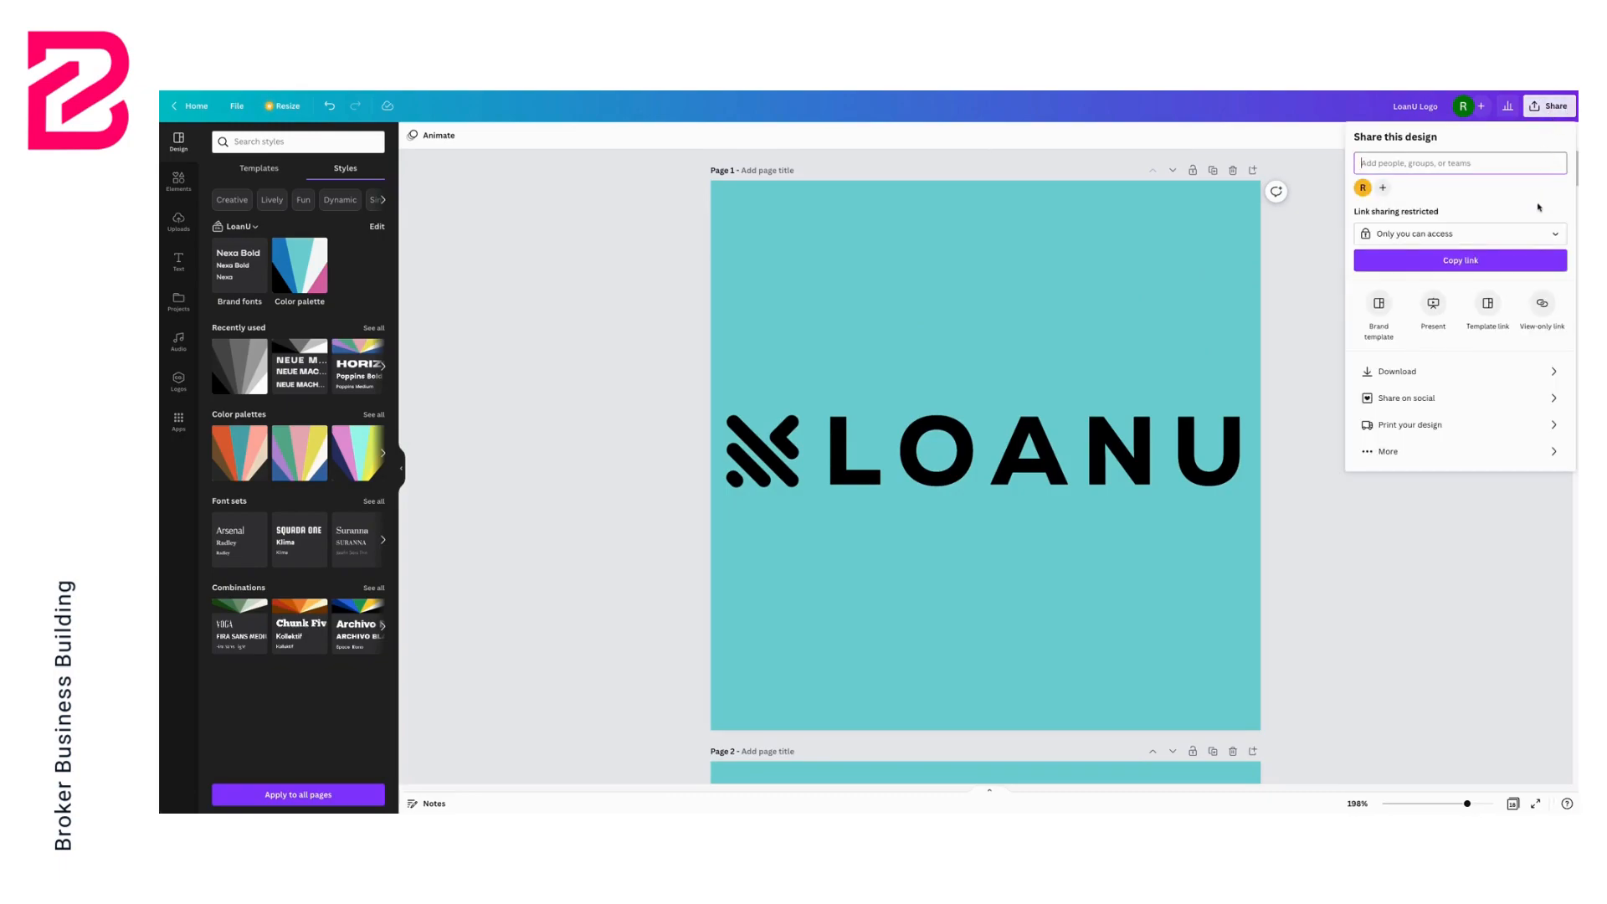
left_click(1445, 379)
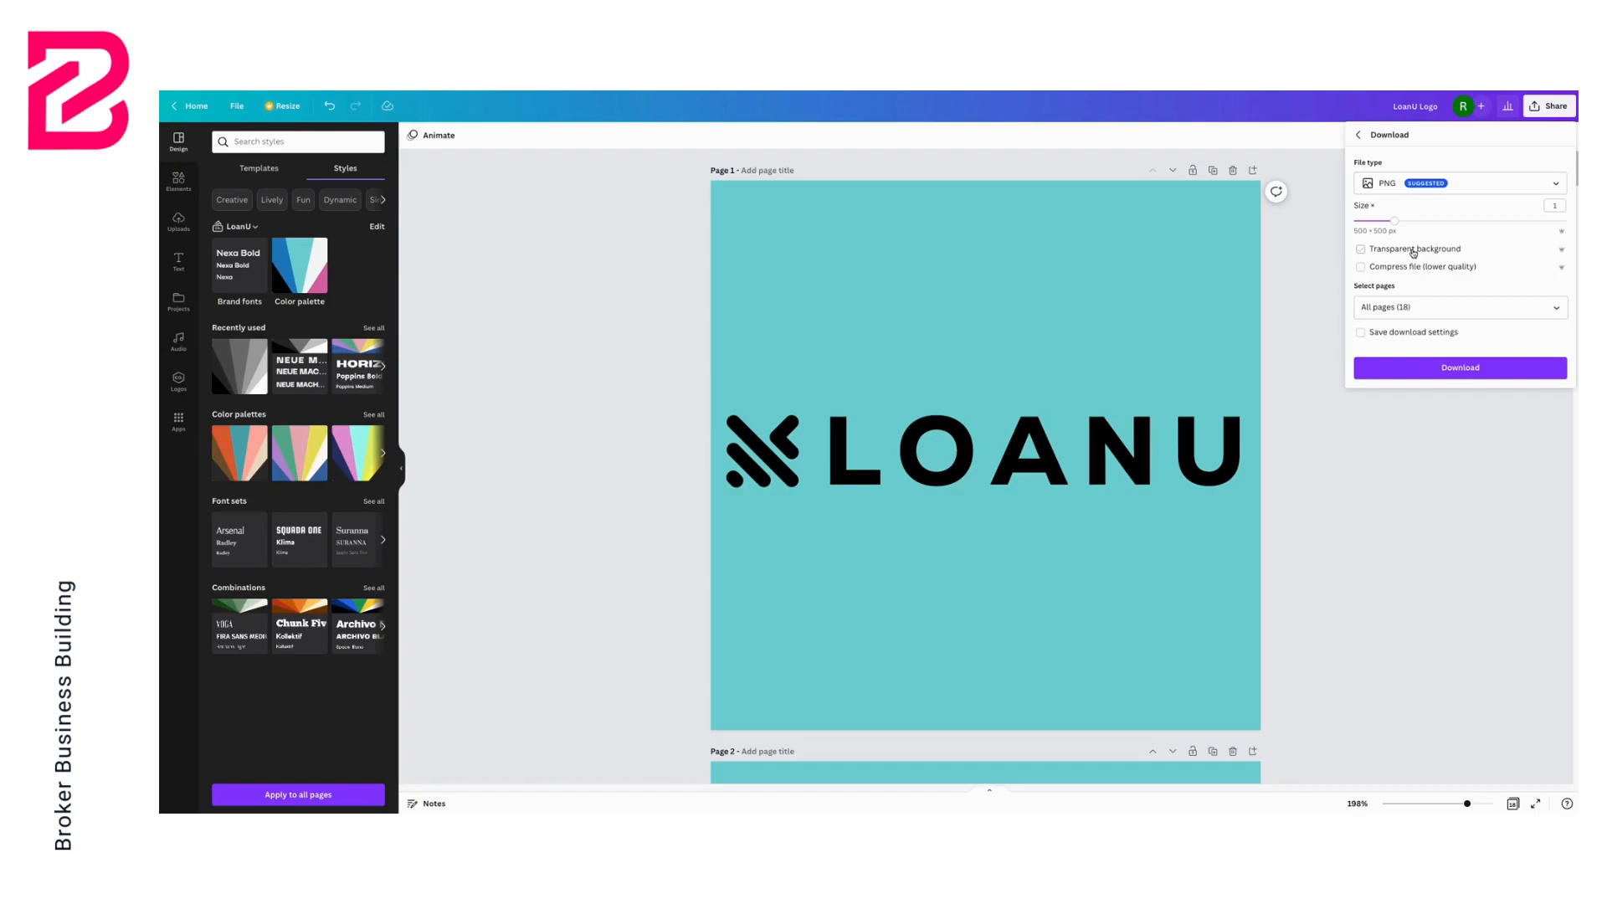
left_click(1413, 252)
Restrict the pages to download to pages 1 through 6 only
left_click(1470, 309)
scroll(1451, 410, "down", 4)
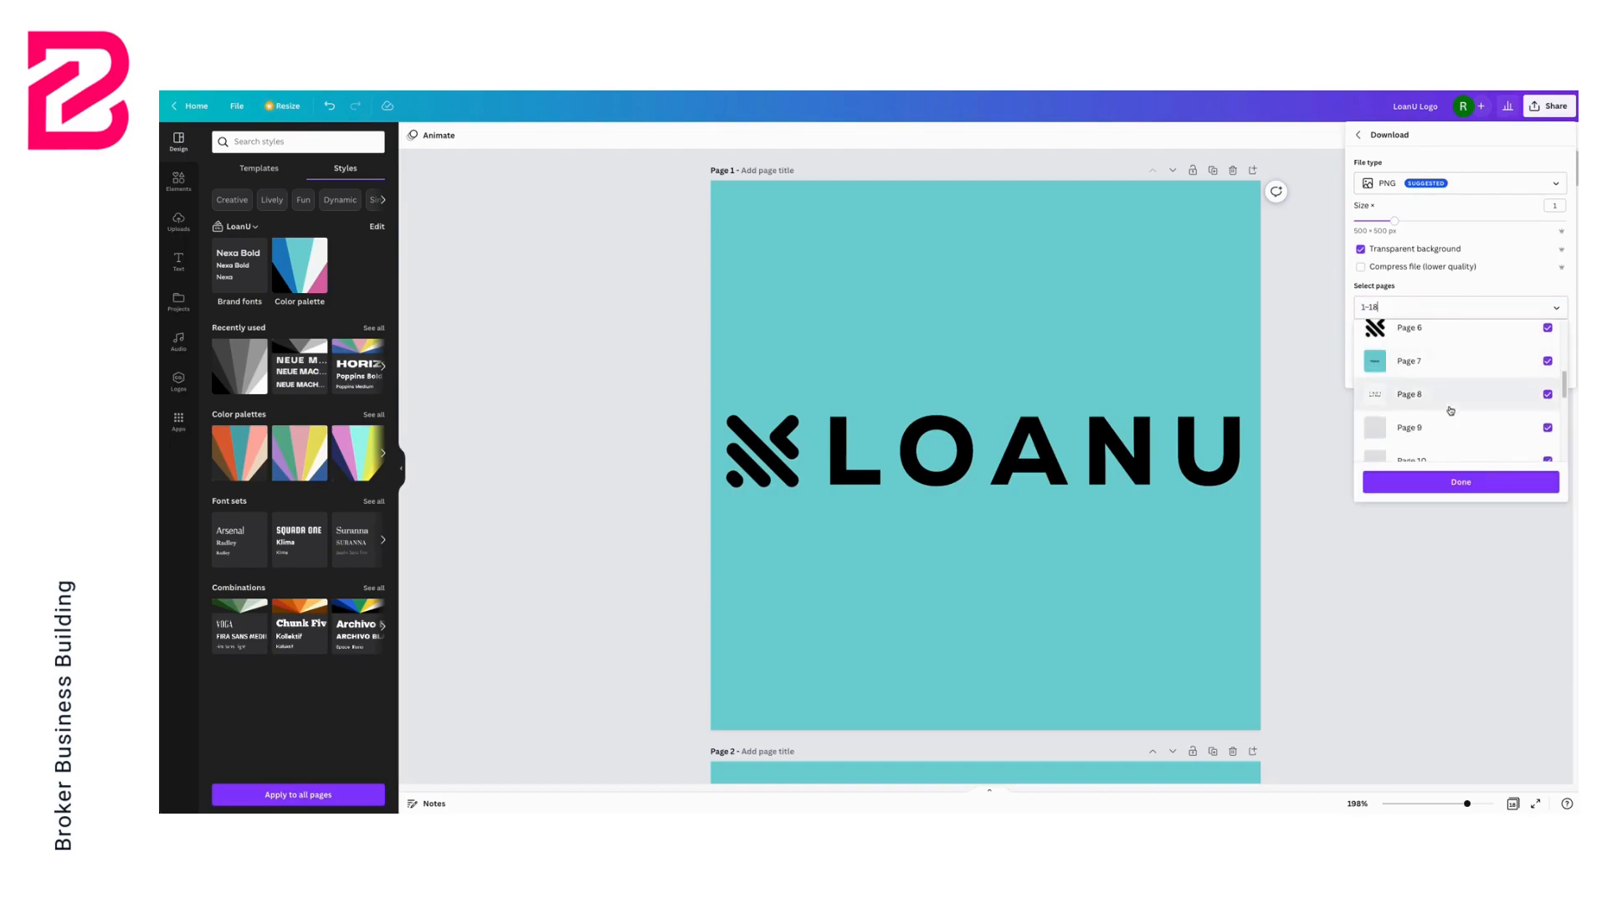
scroll(1450, 410, "down", 5)
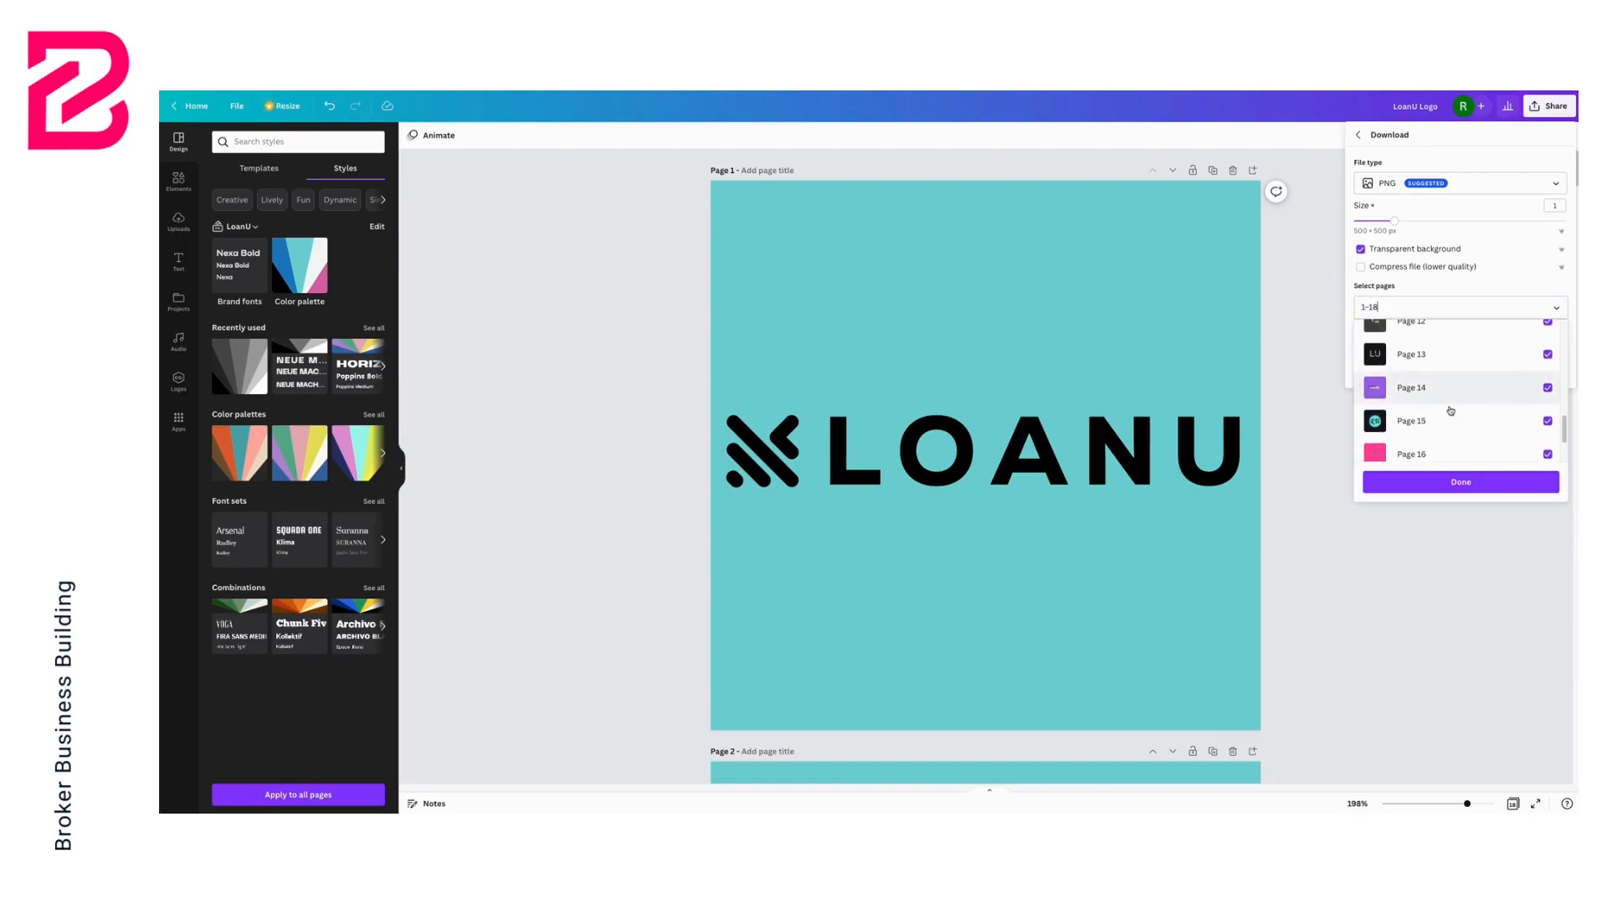
scroll(1451, 410, "up", 10)
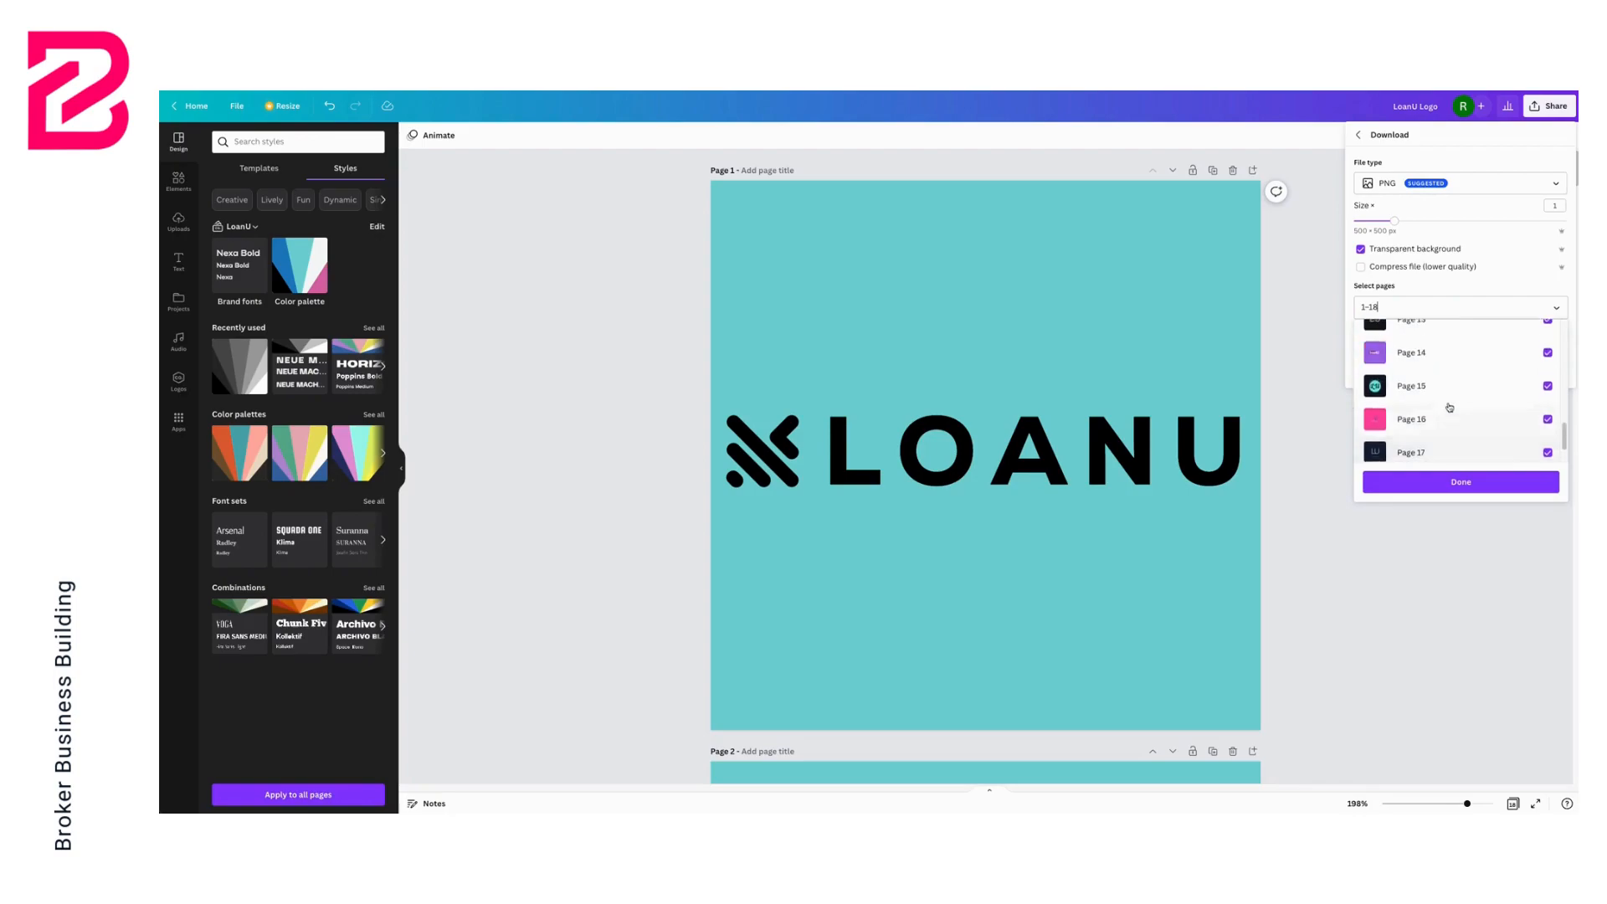
left_click(1547, 336)
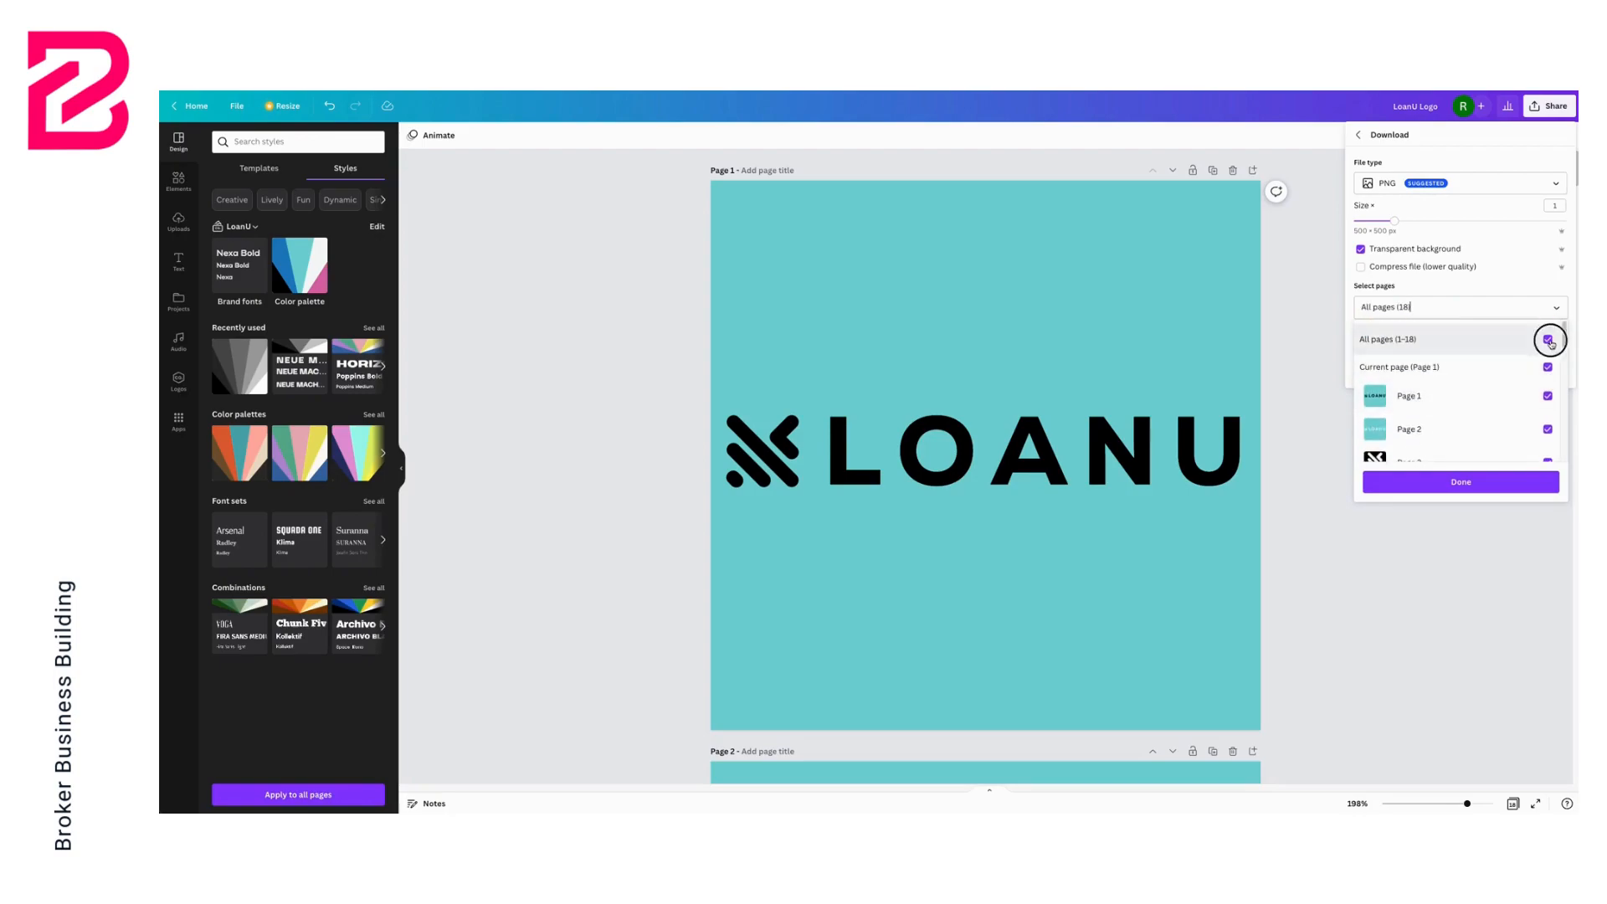
left_click(1547, 396)
left_click(1547, 429)
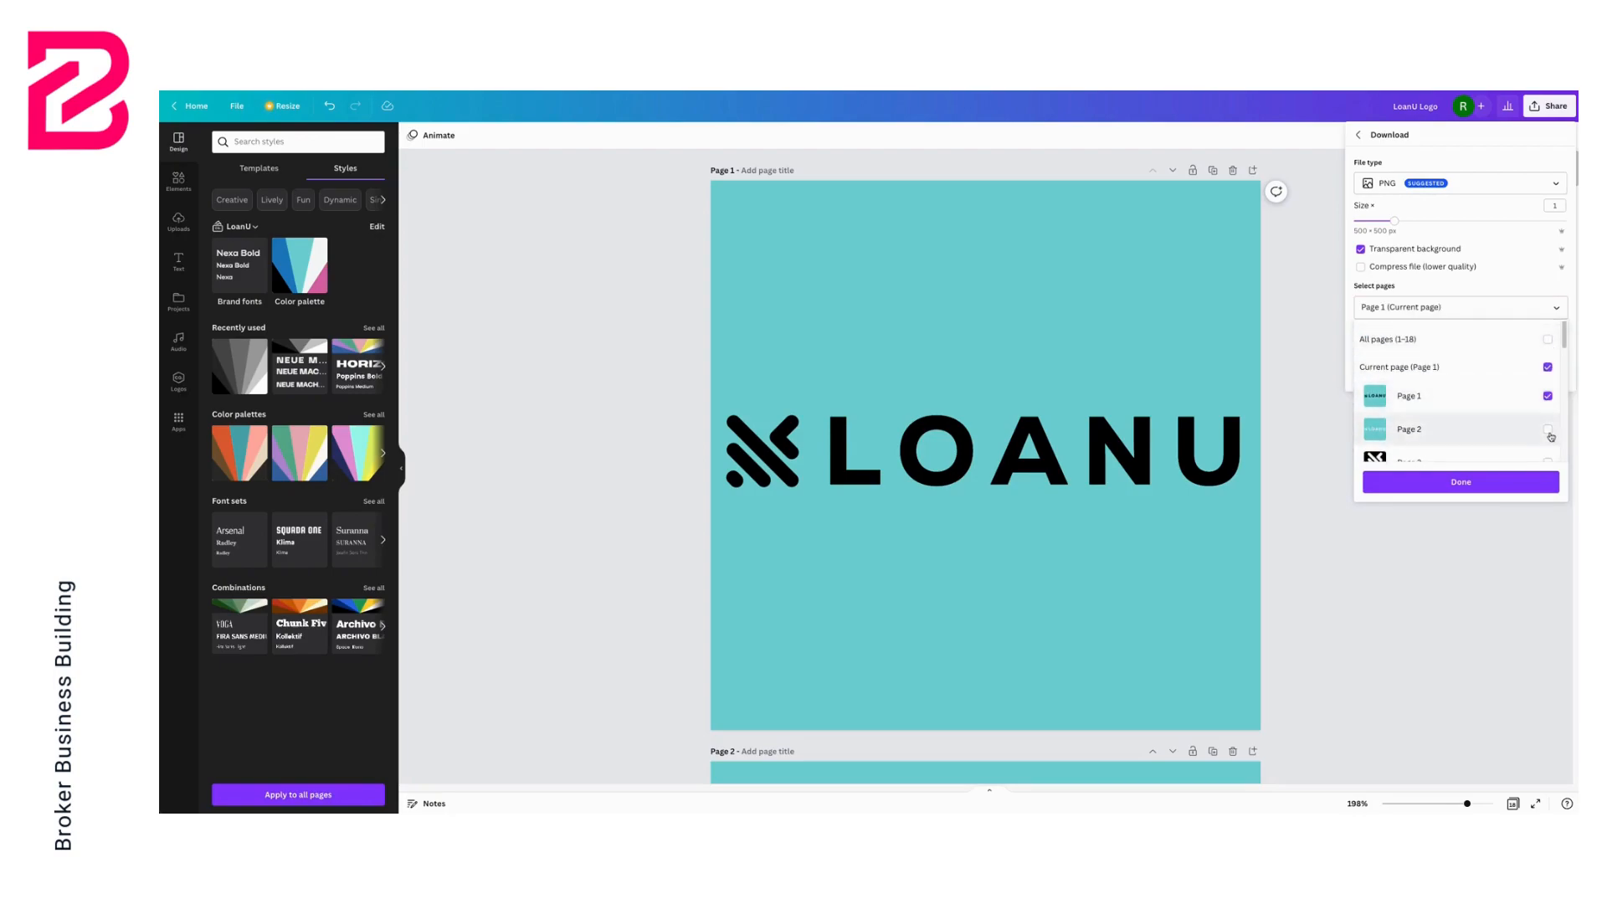
scroll(1423, 385, "down", 3)
left_click(1547, 336)
left_click(1547, 369)
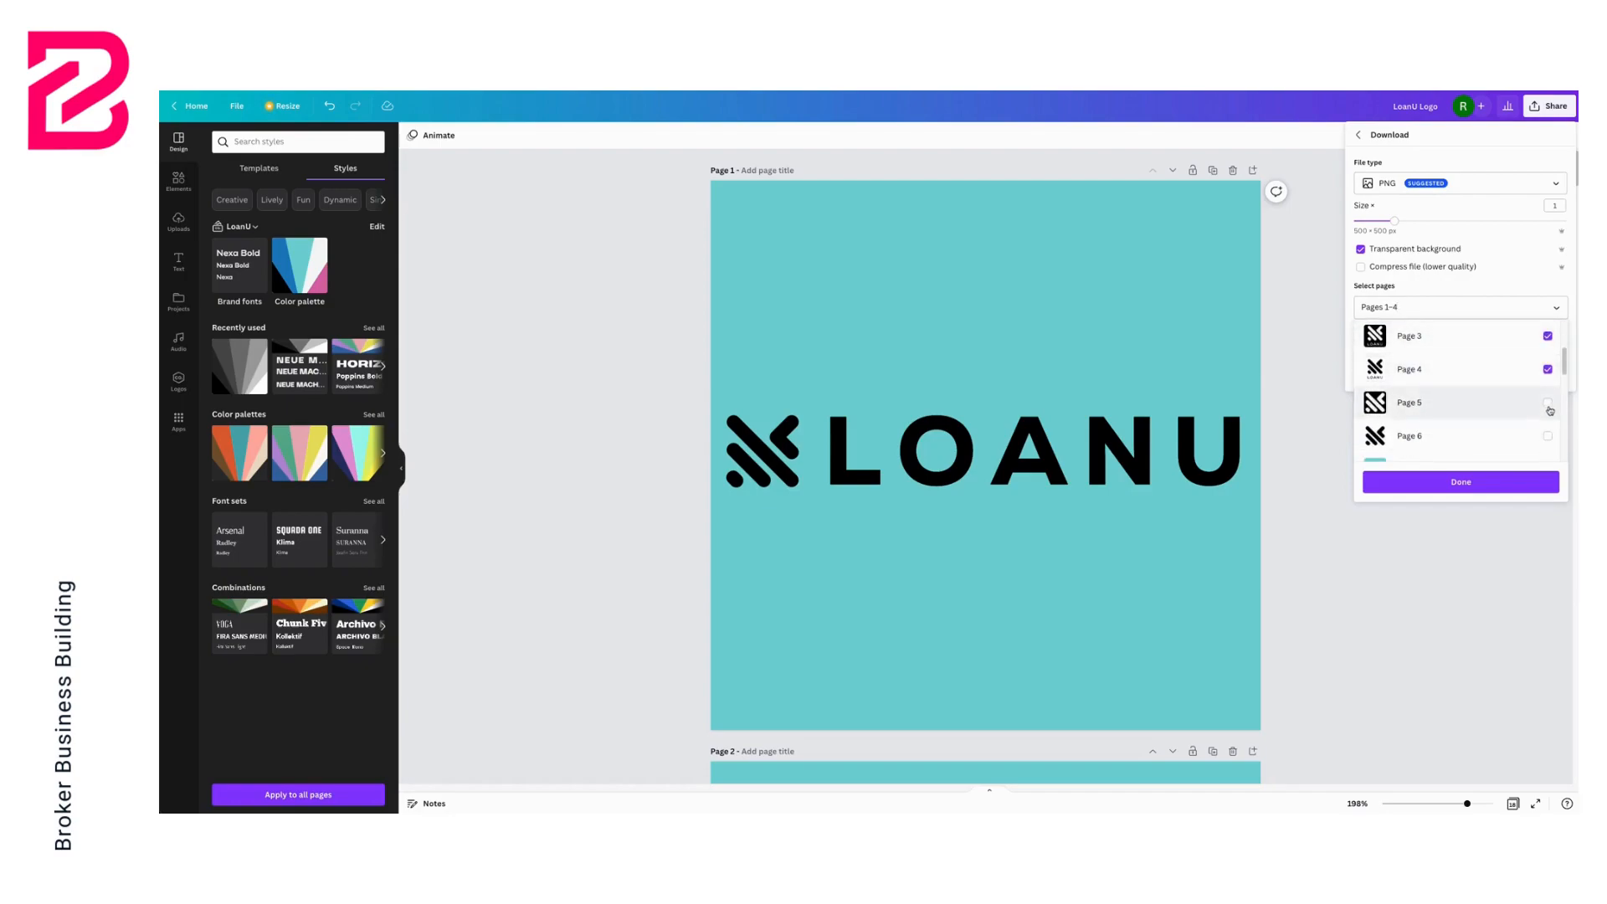
left_click(1548, 404)
left_click(1548, 435)
scroll(1494, 398, "down", 1)
scroll(1494, 399, "up", 5)
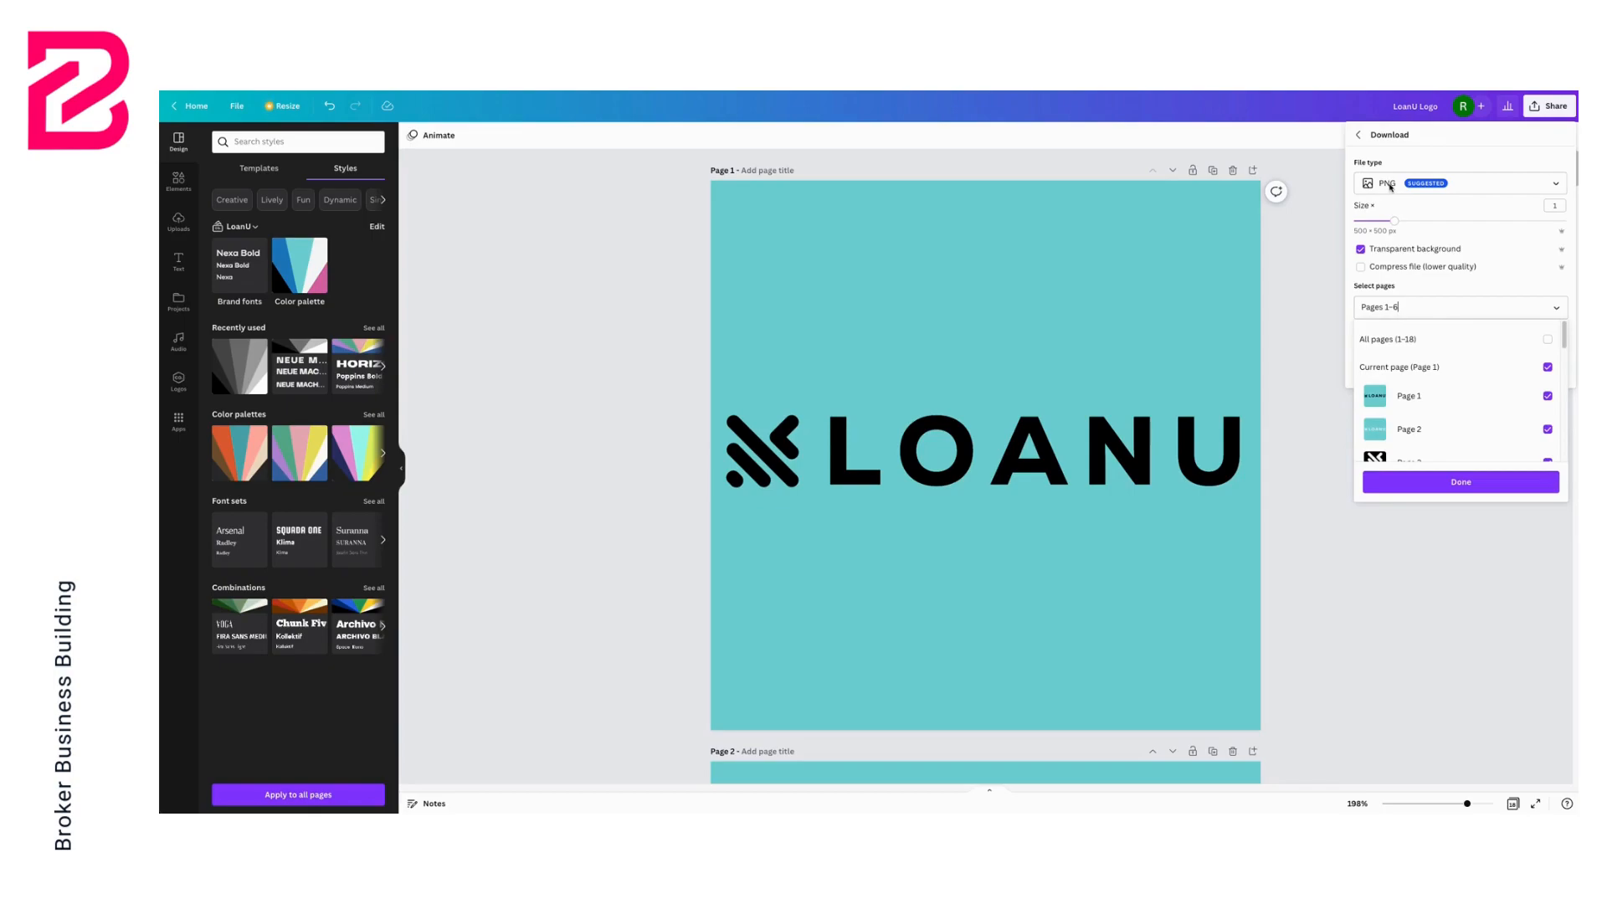
left_click(1460, 483)
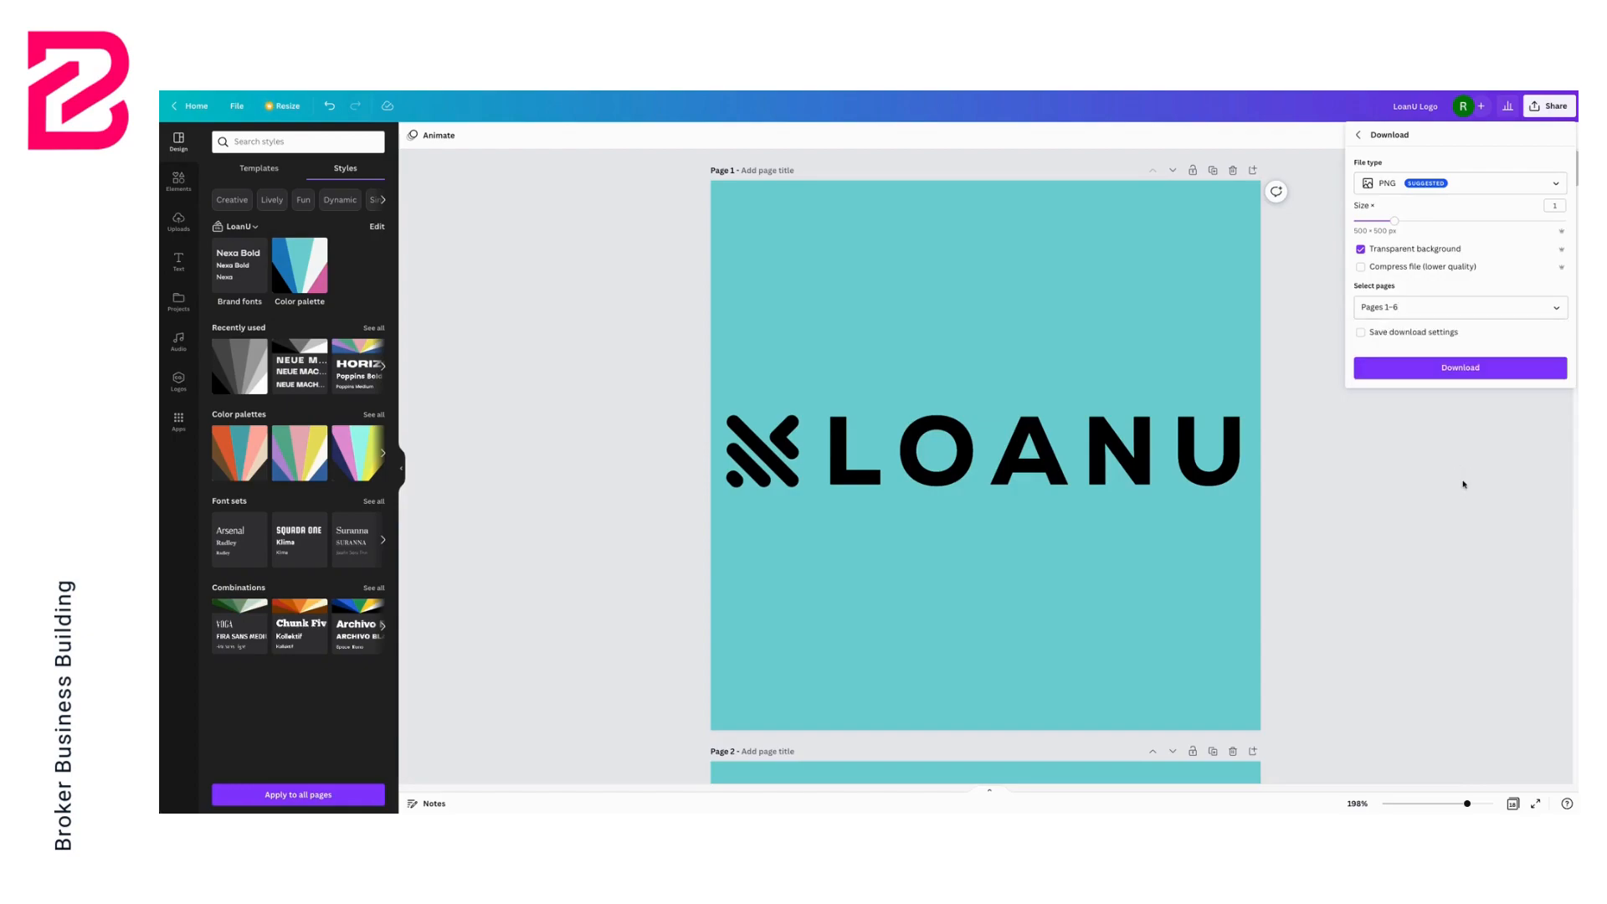
Download the selected pages, close the print promotion popup and open the downloaded LoanU Logo.zip
left_click(1464, 369)
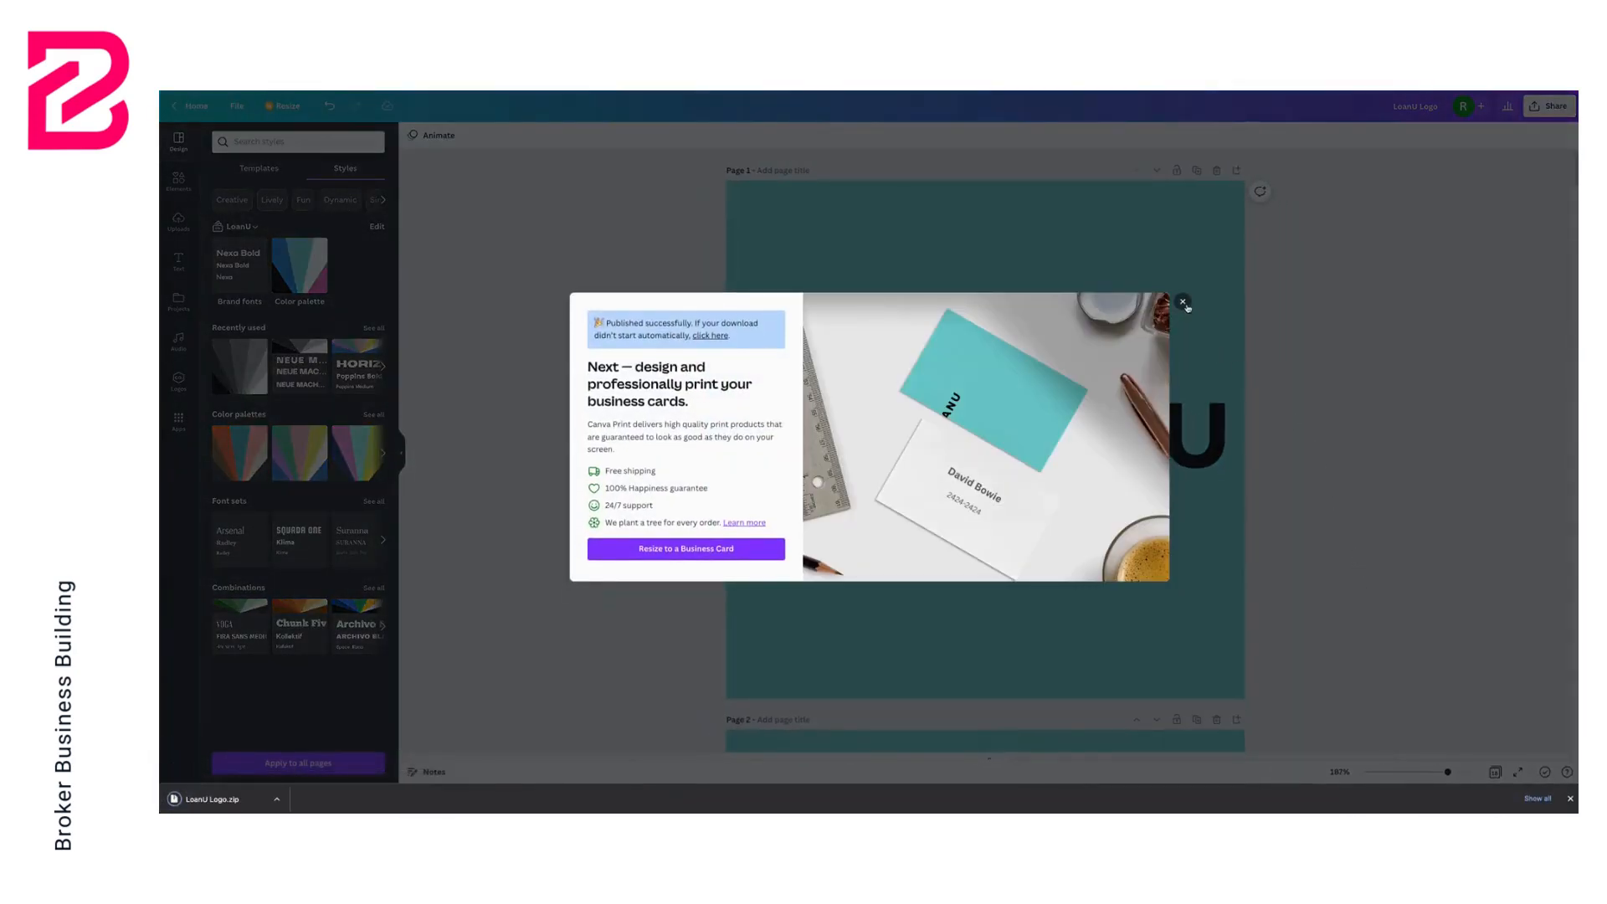
left_click(1182, 302)
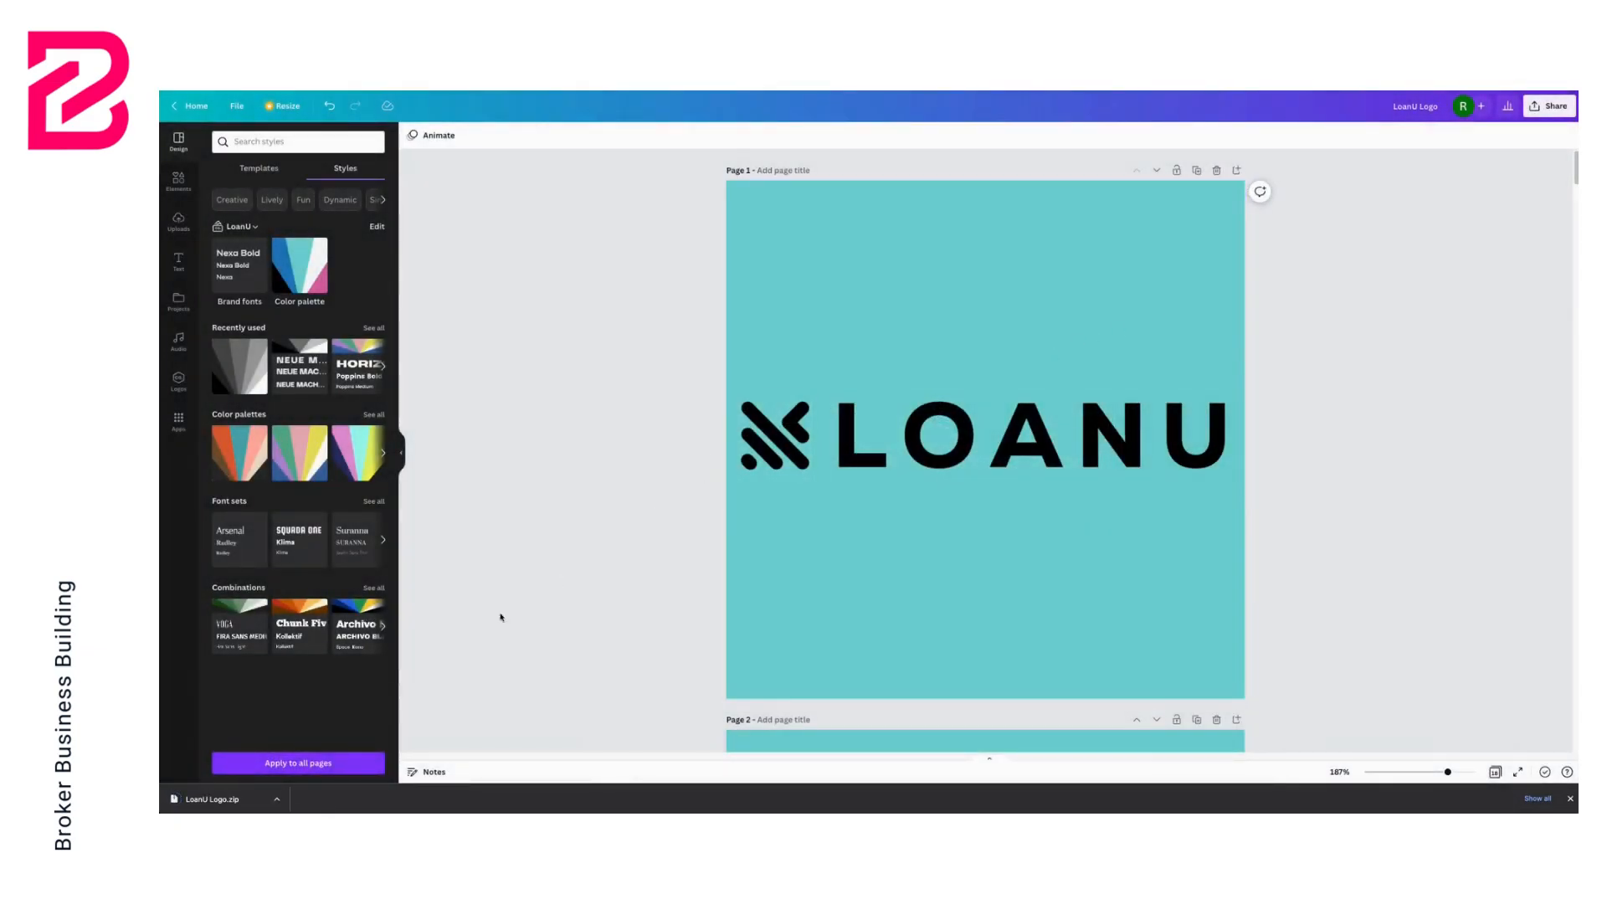
left_click(231, 803)
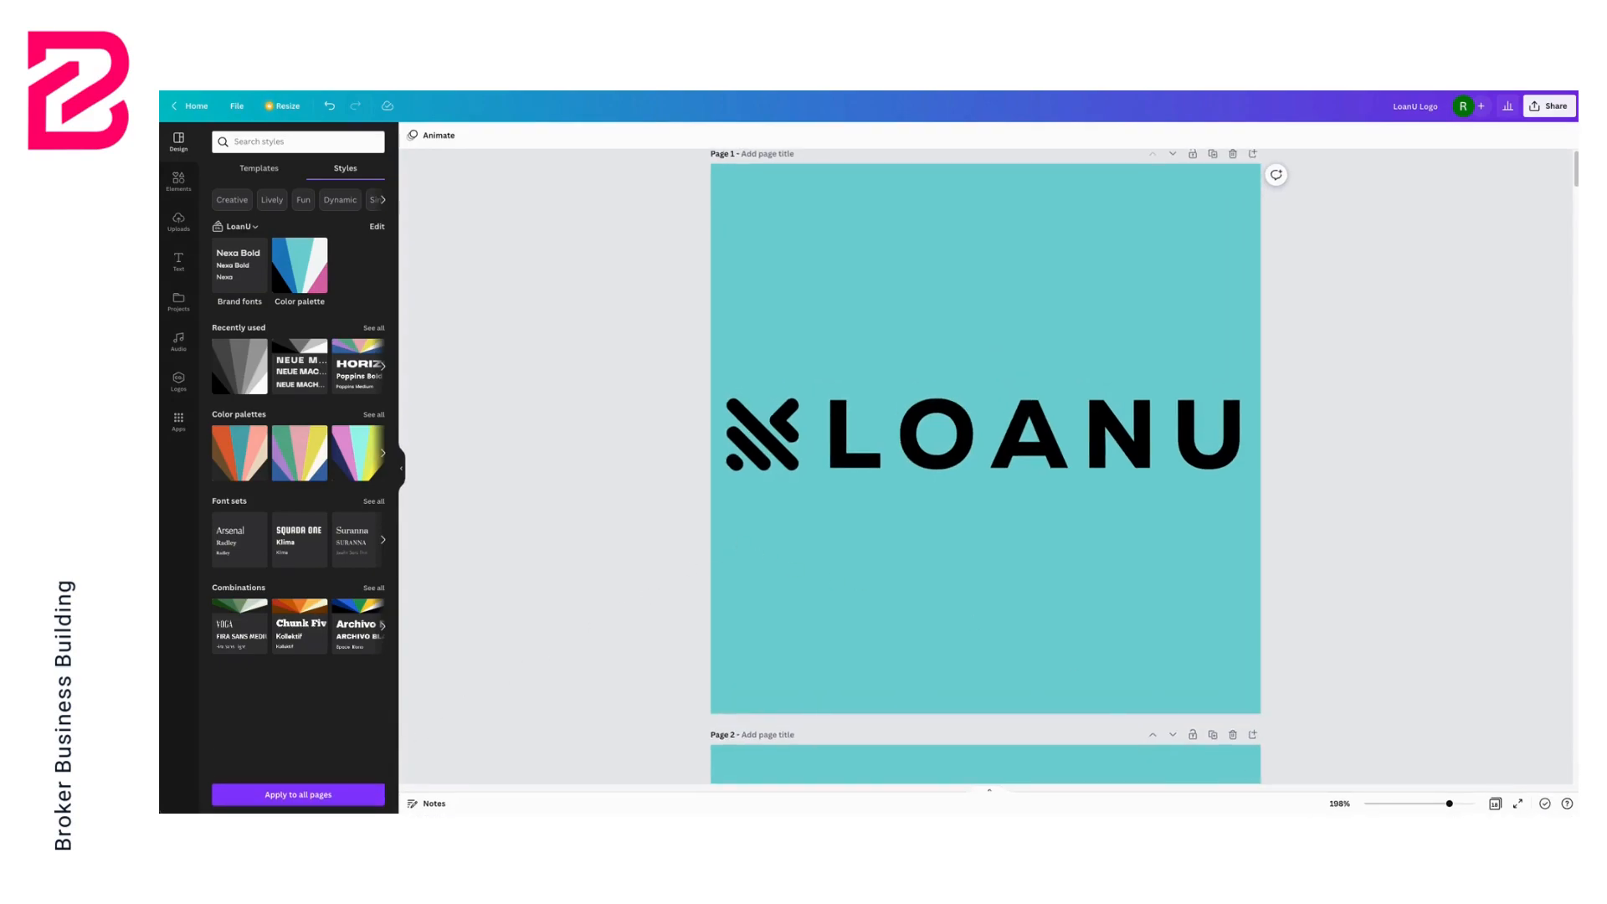
Switch to Finder and preview the exported PNG logo files from the LoanU Logo folder
left_click_drag(1575, 477, 799, 345)
left_click(686, 379)
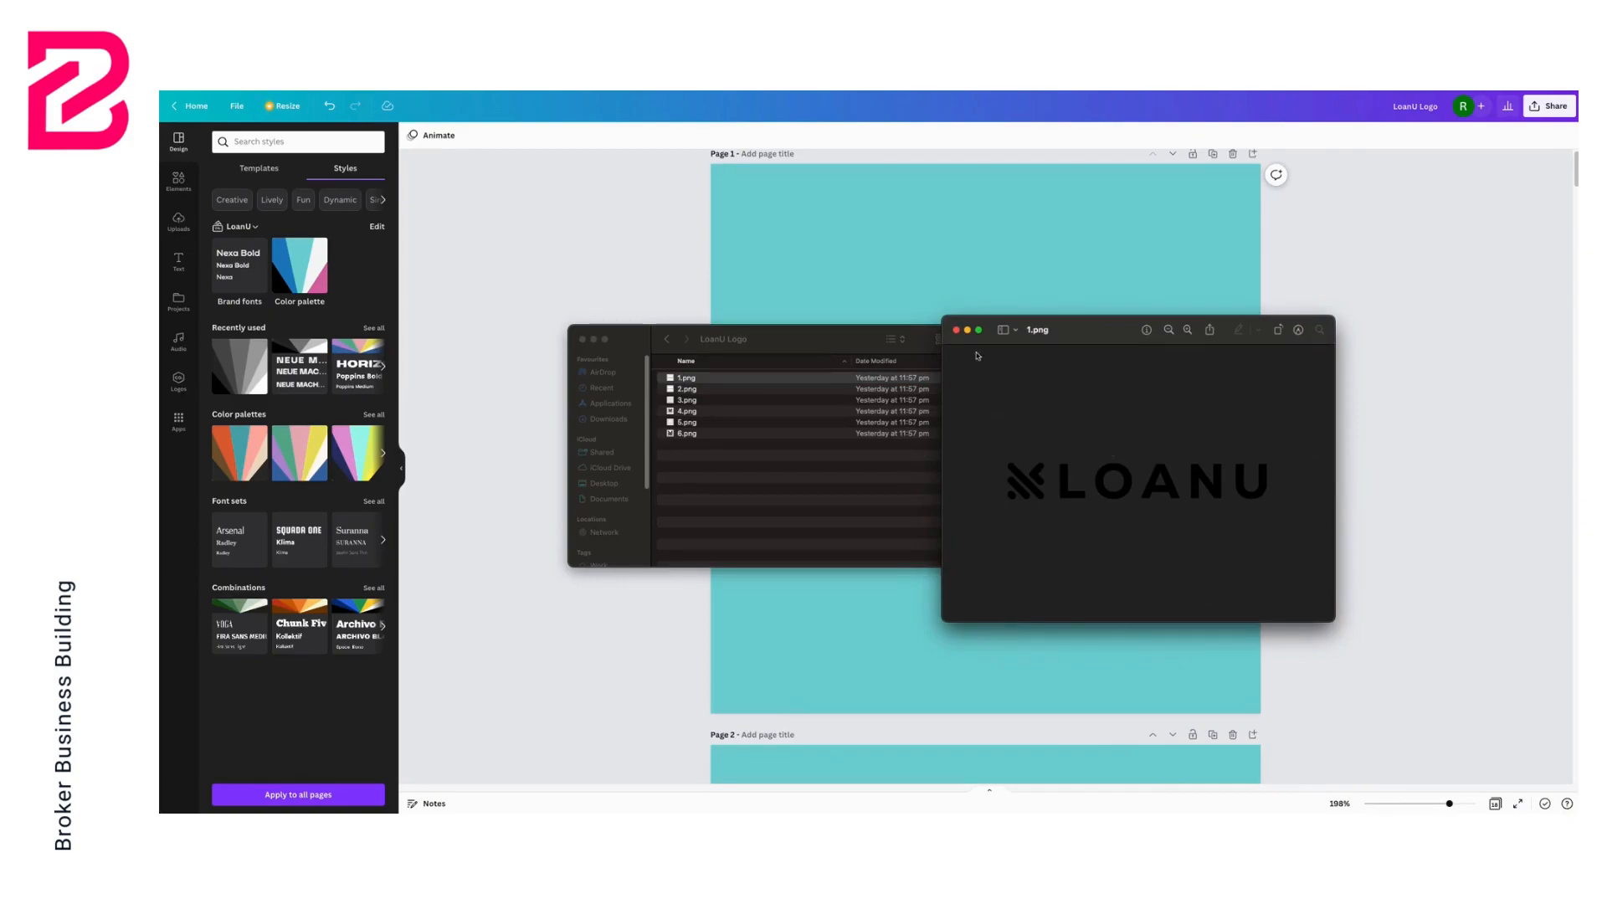
left_click(957, 331)
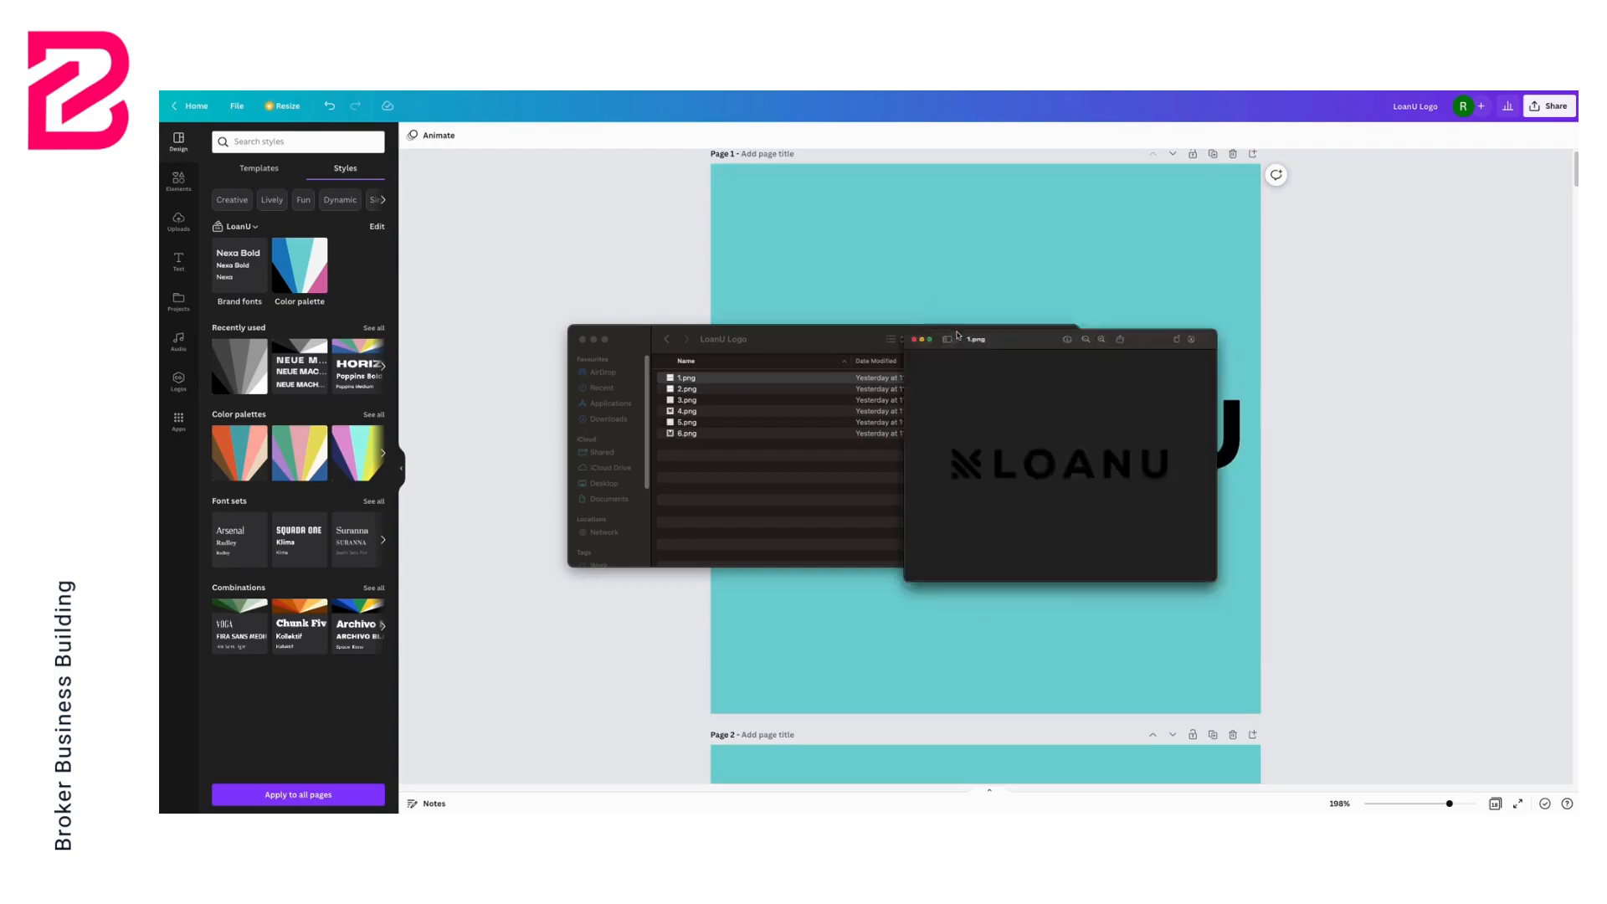
left_click(739, 416)
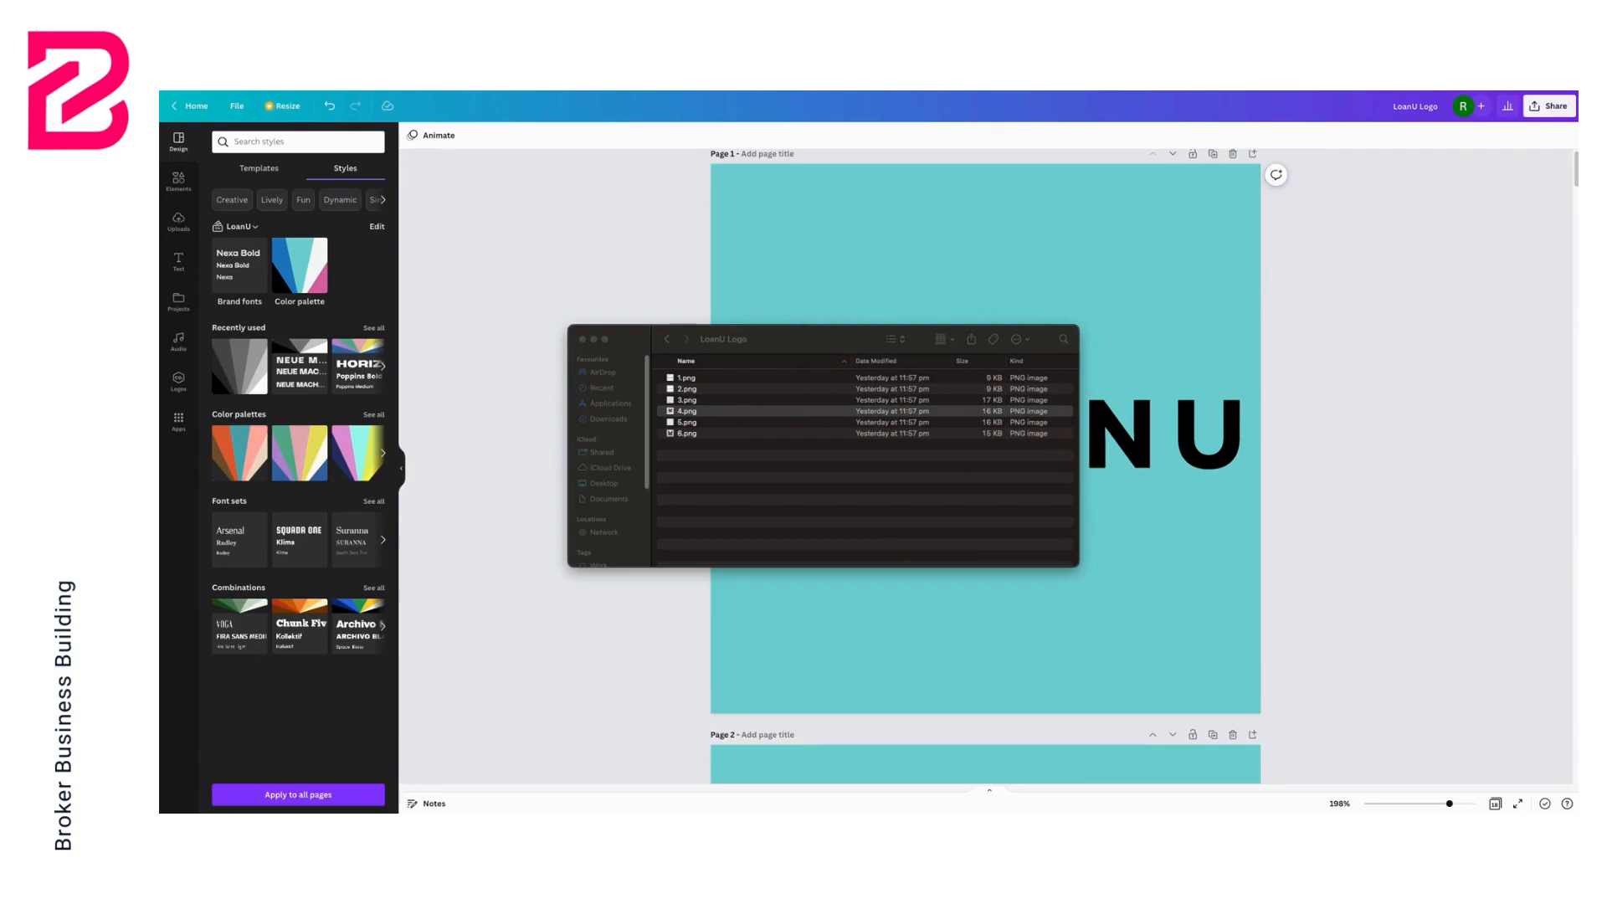
left_click_drag(1209, 344, 920, 285)
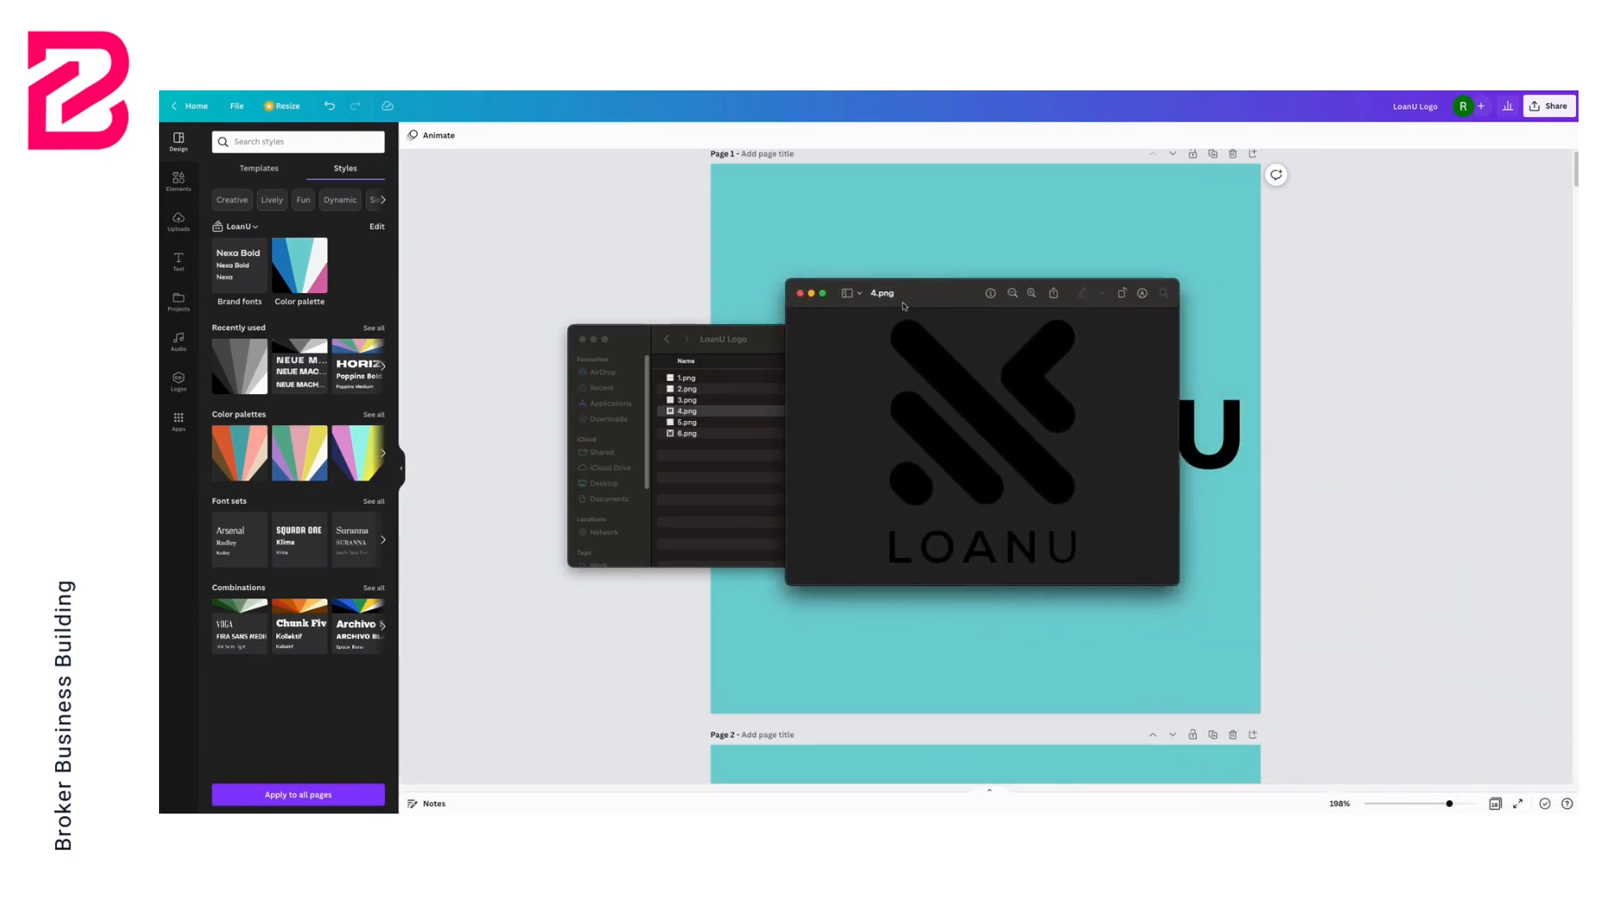
left_click(801, 295)
left_click(686, 401)
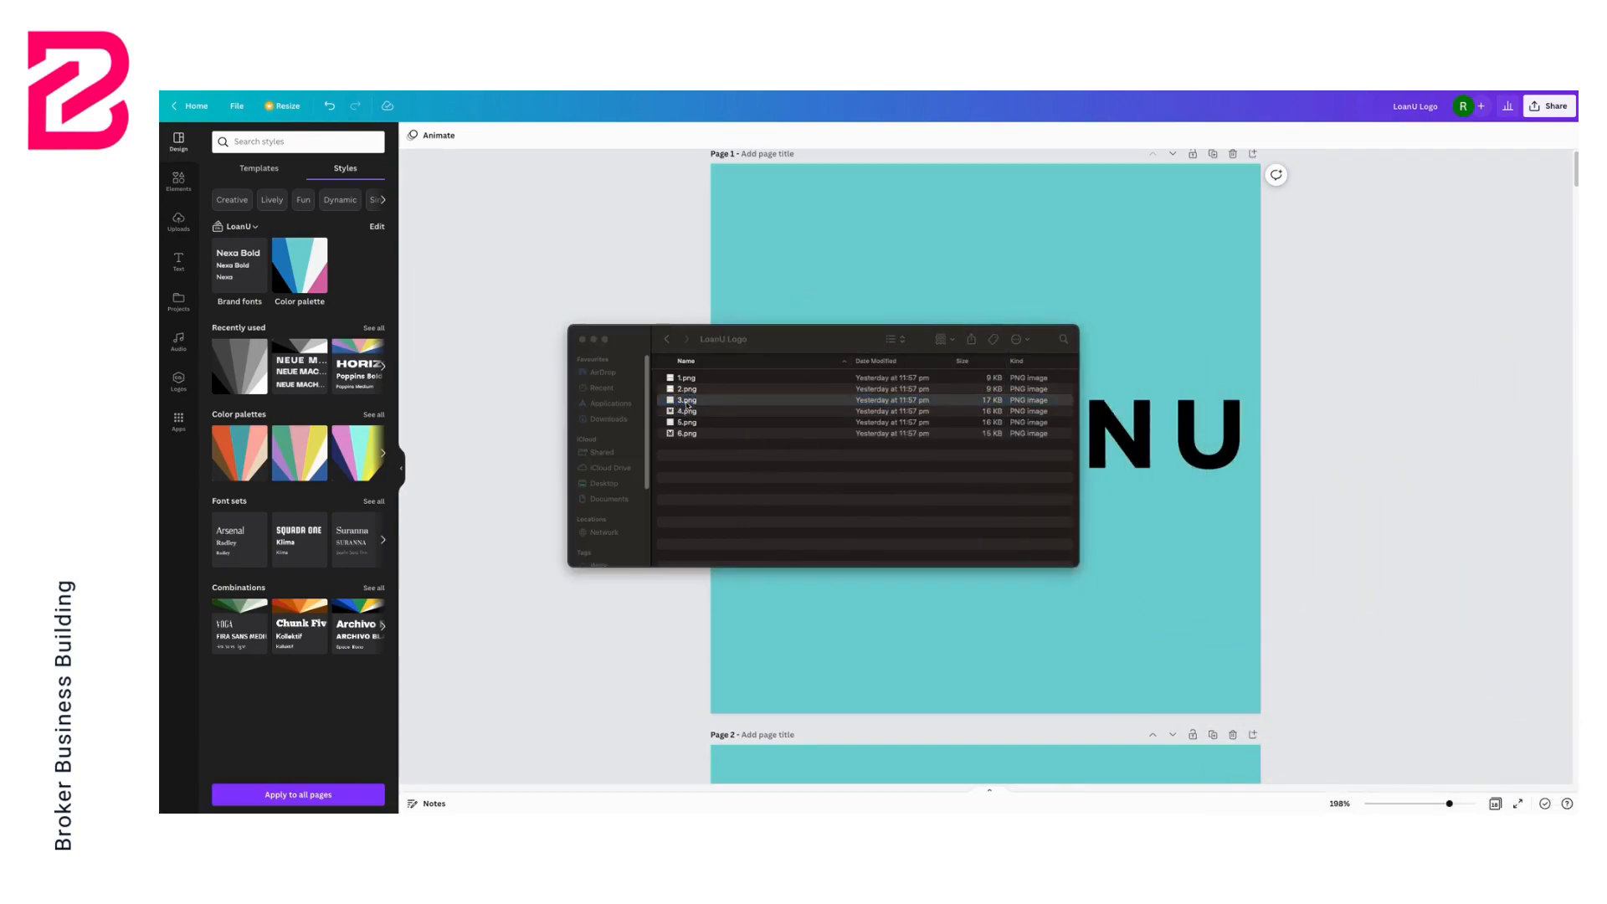
left_click_drag(1471, 578, 939, 243)
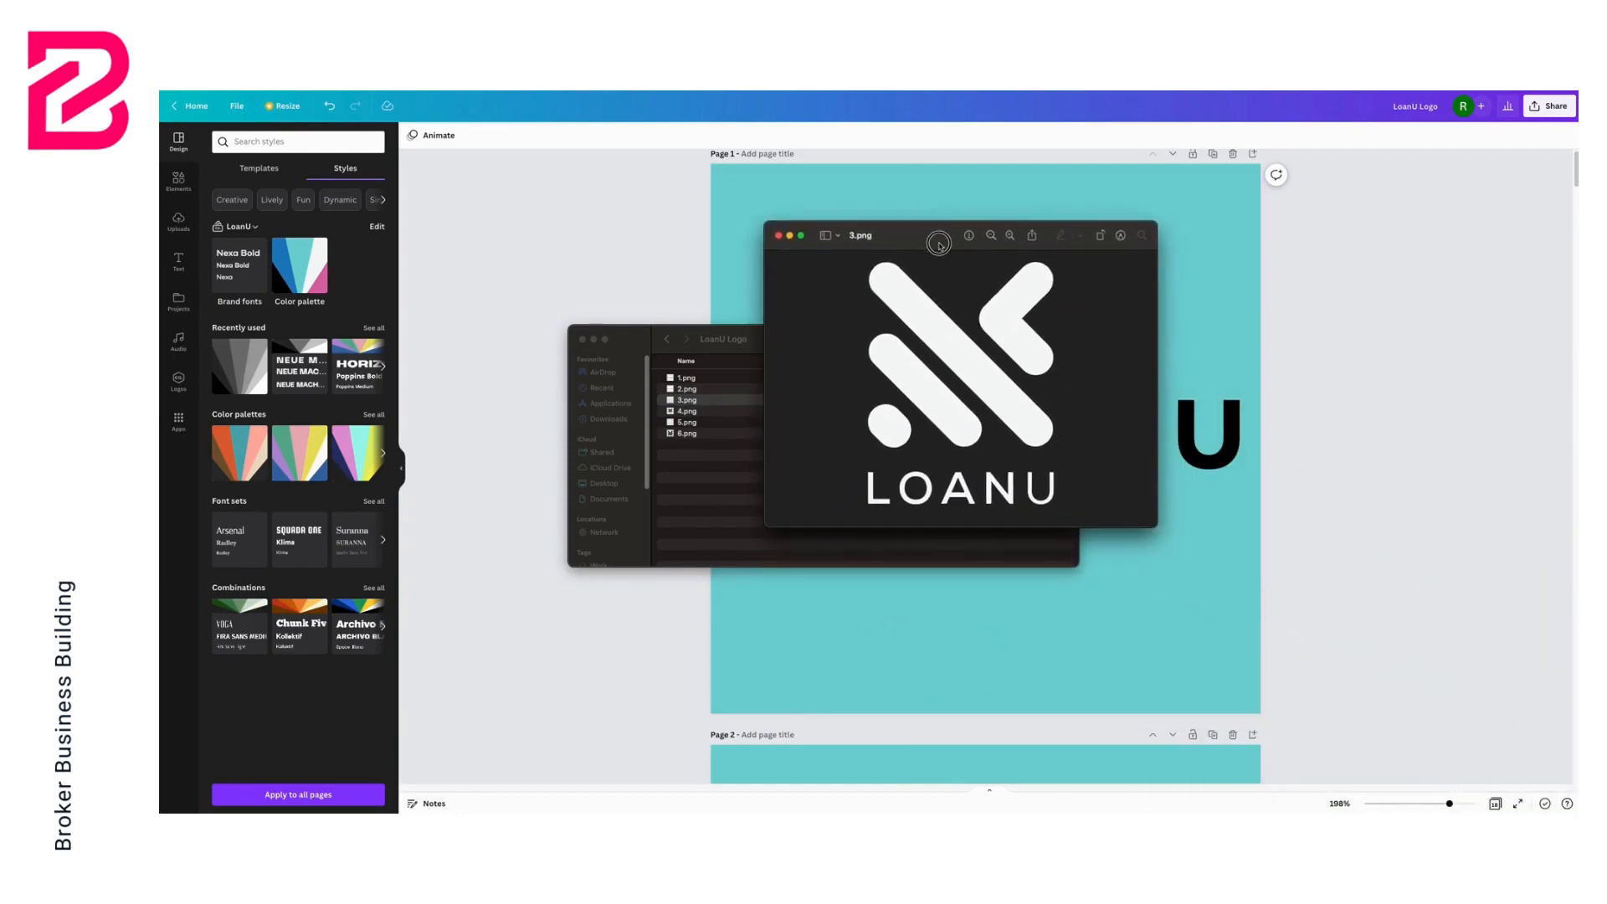
Close the preview and Finder windows, then upload all six PNG logos from the LoanU Logo download folder as brand logos in the LoanU brand kit
left_click(779, 237)
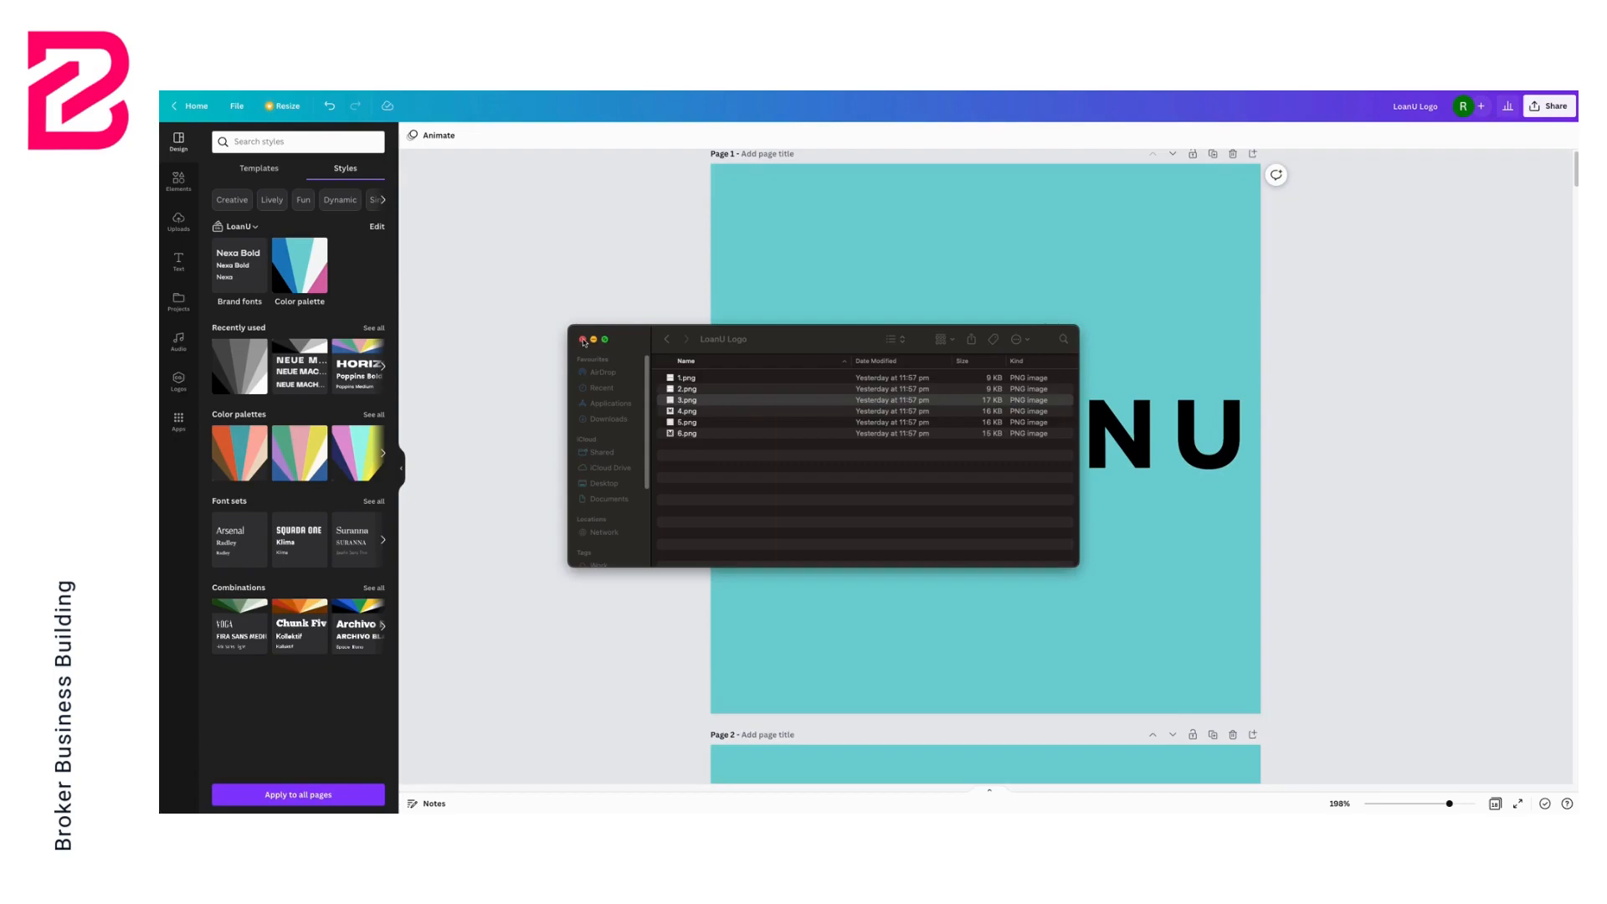
left_click(584, 340)
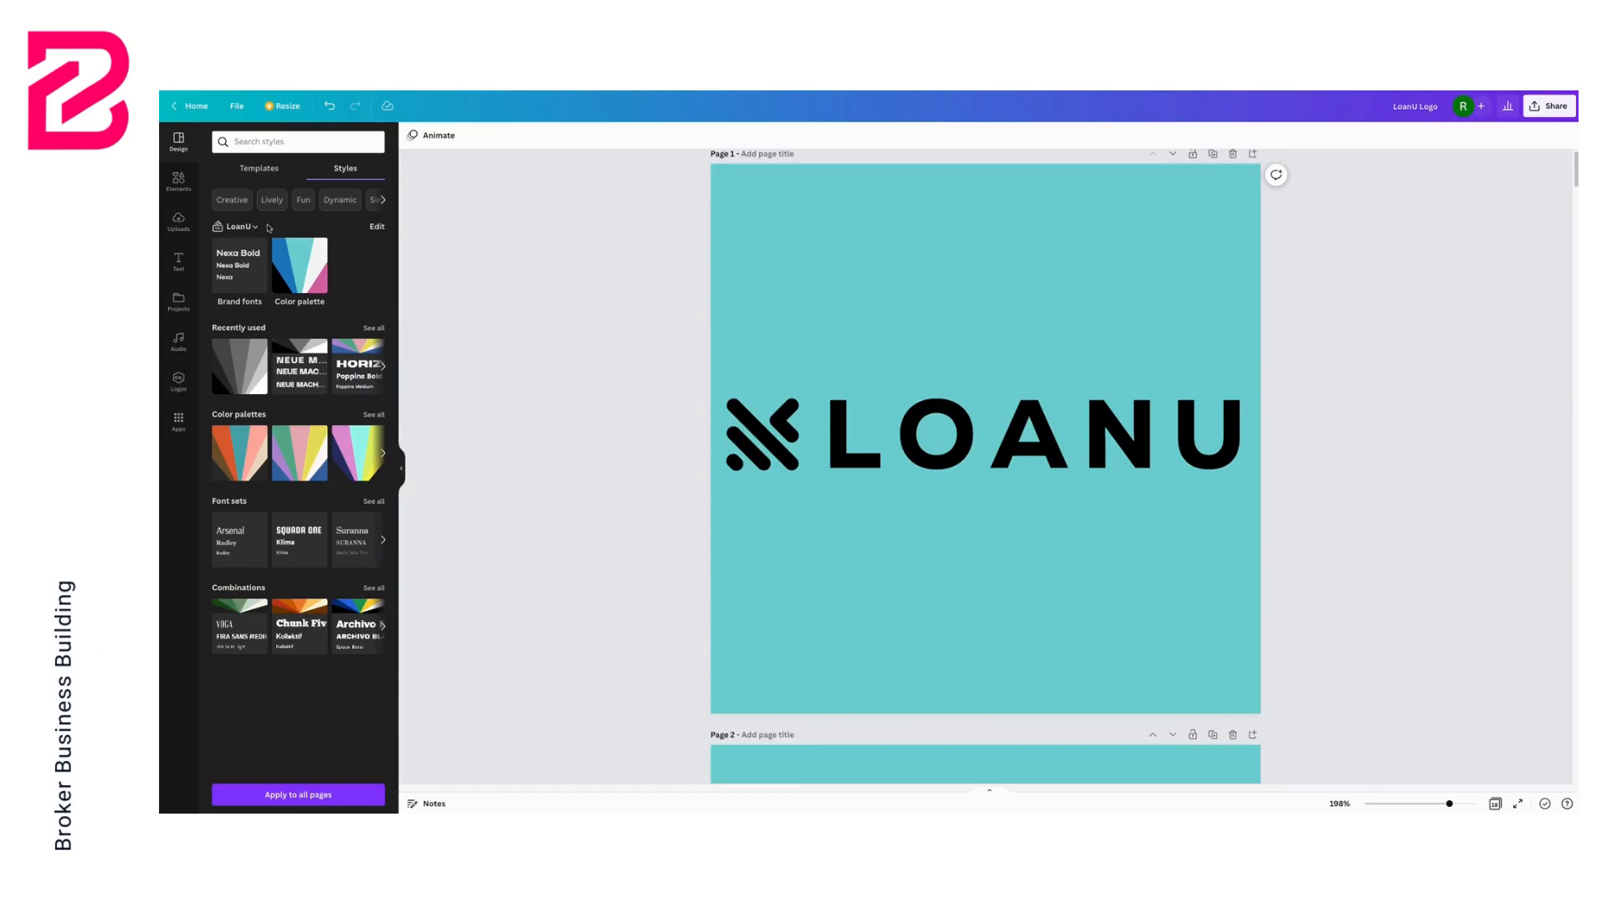
left_click(378, 228)
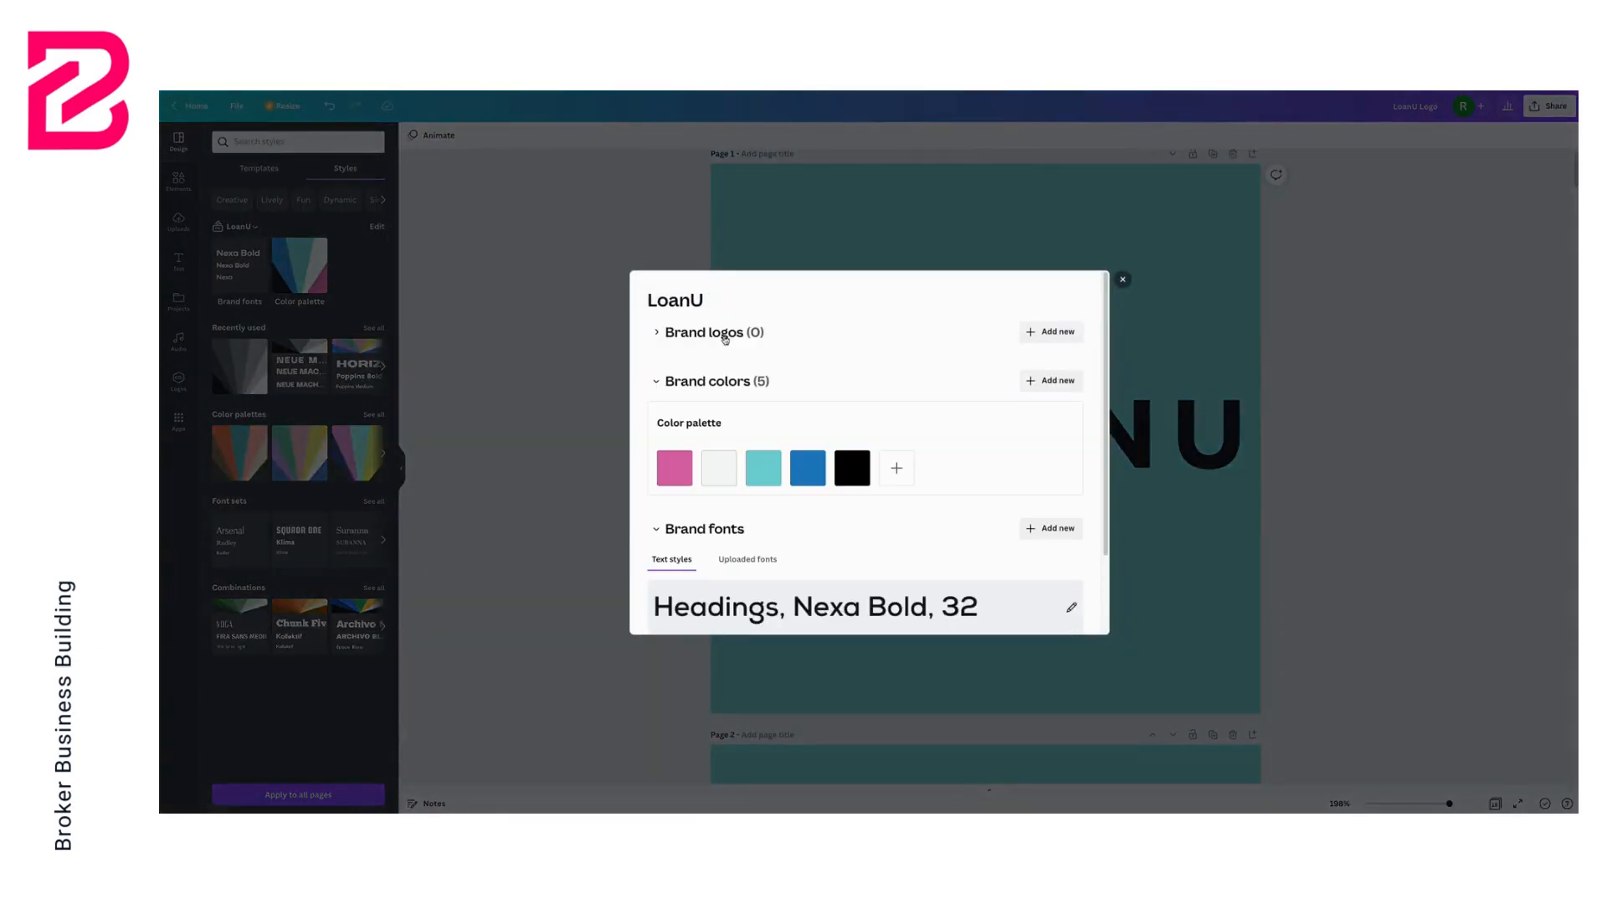
left_click(696, 333)
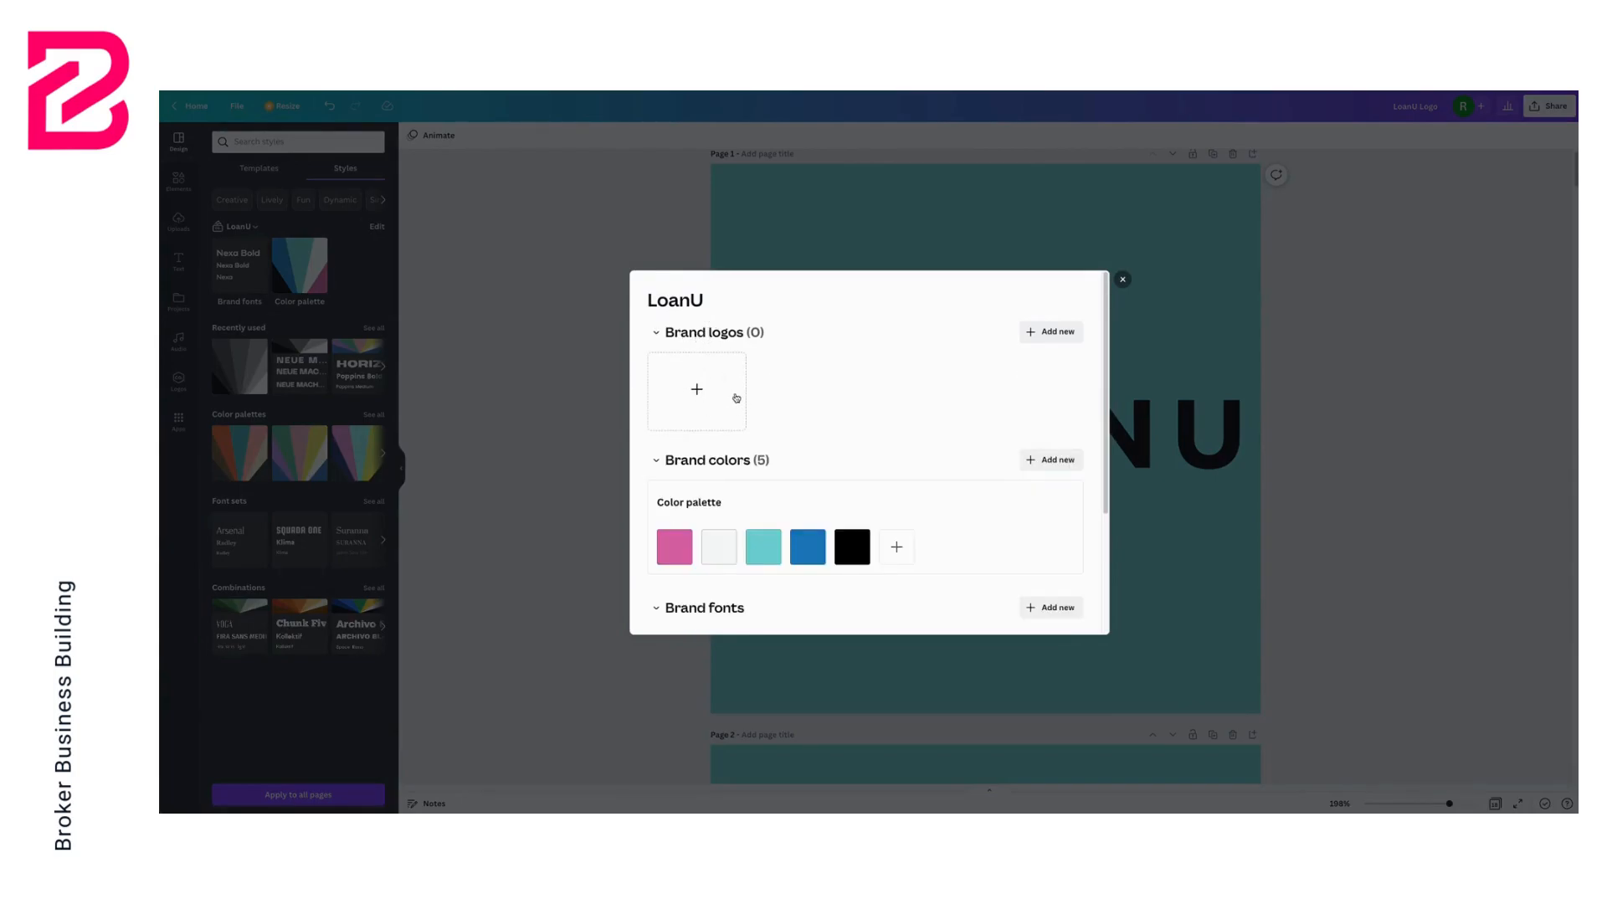
left_click(707, 389)
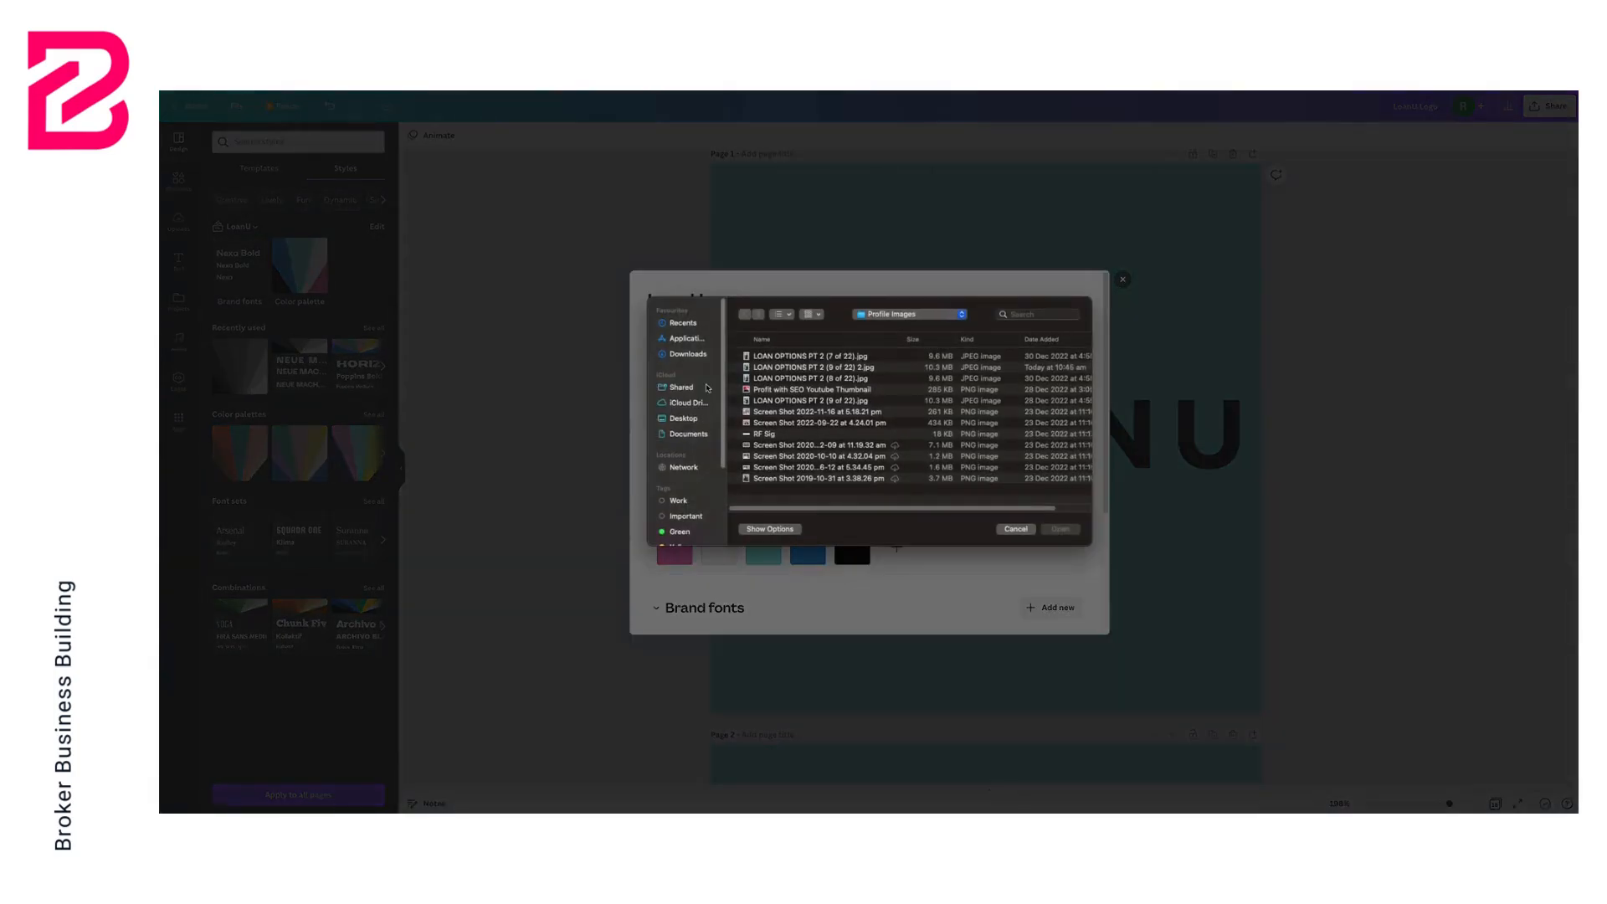
left_click(686, 354)
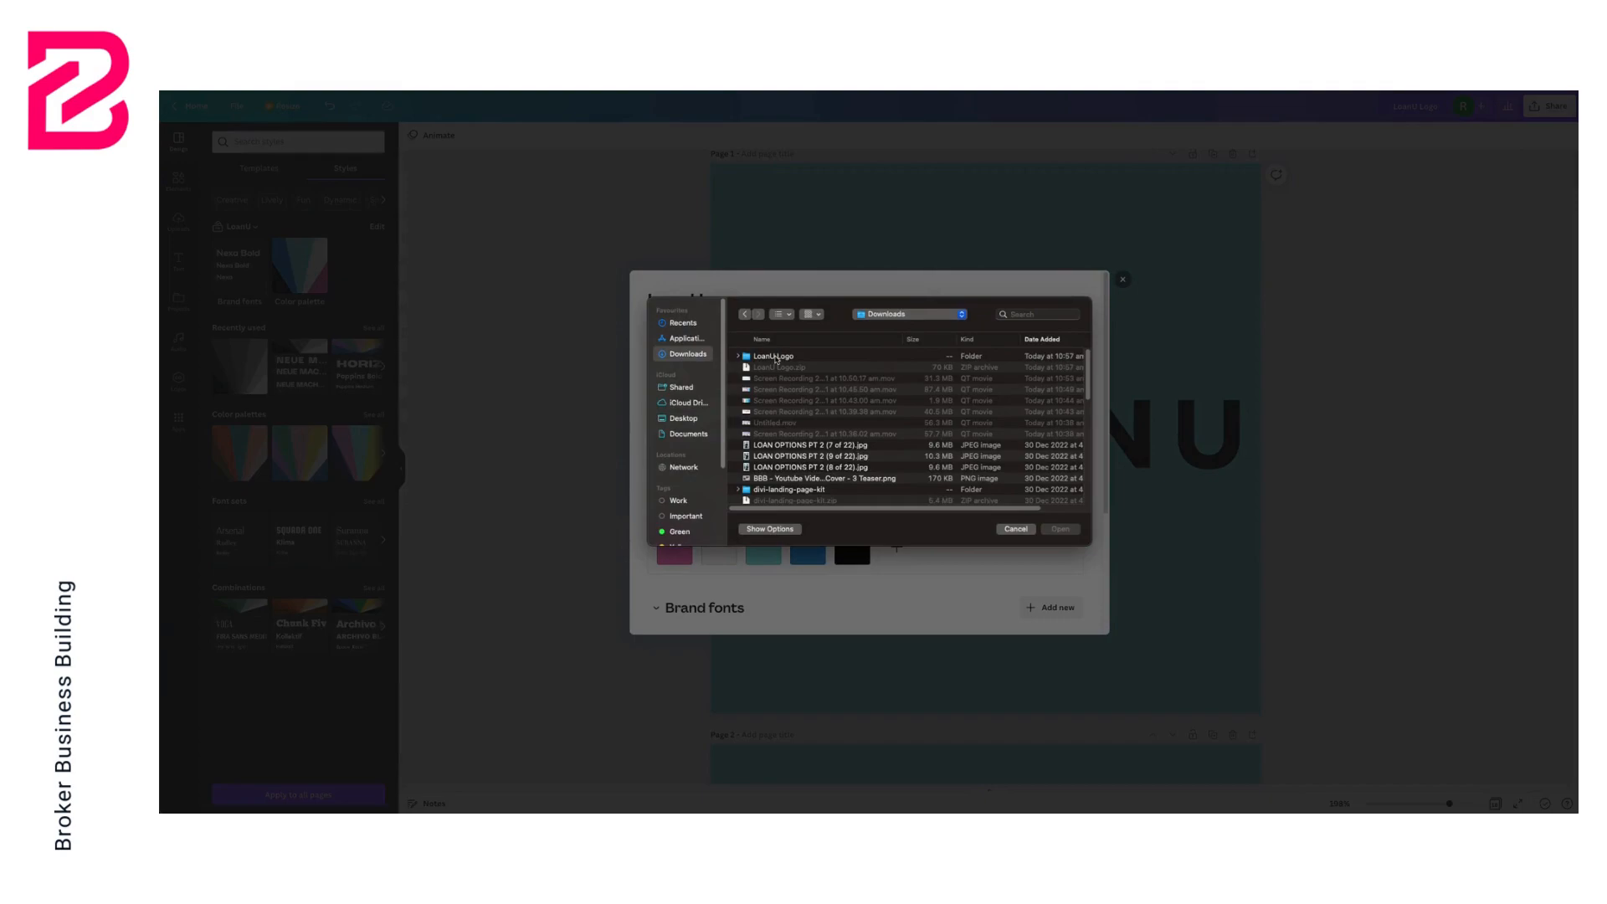
double_click(775, 358)
left_click(775, 357)
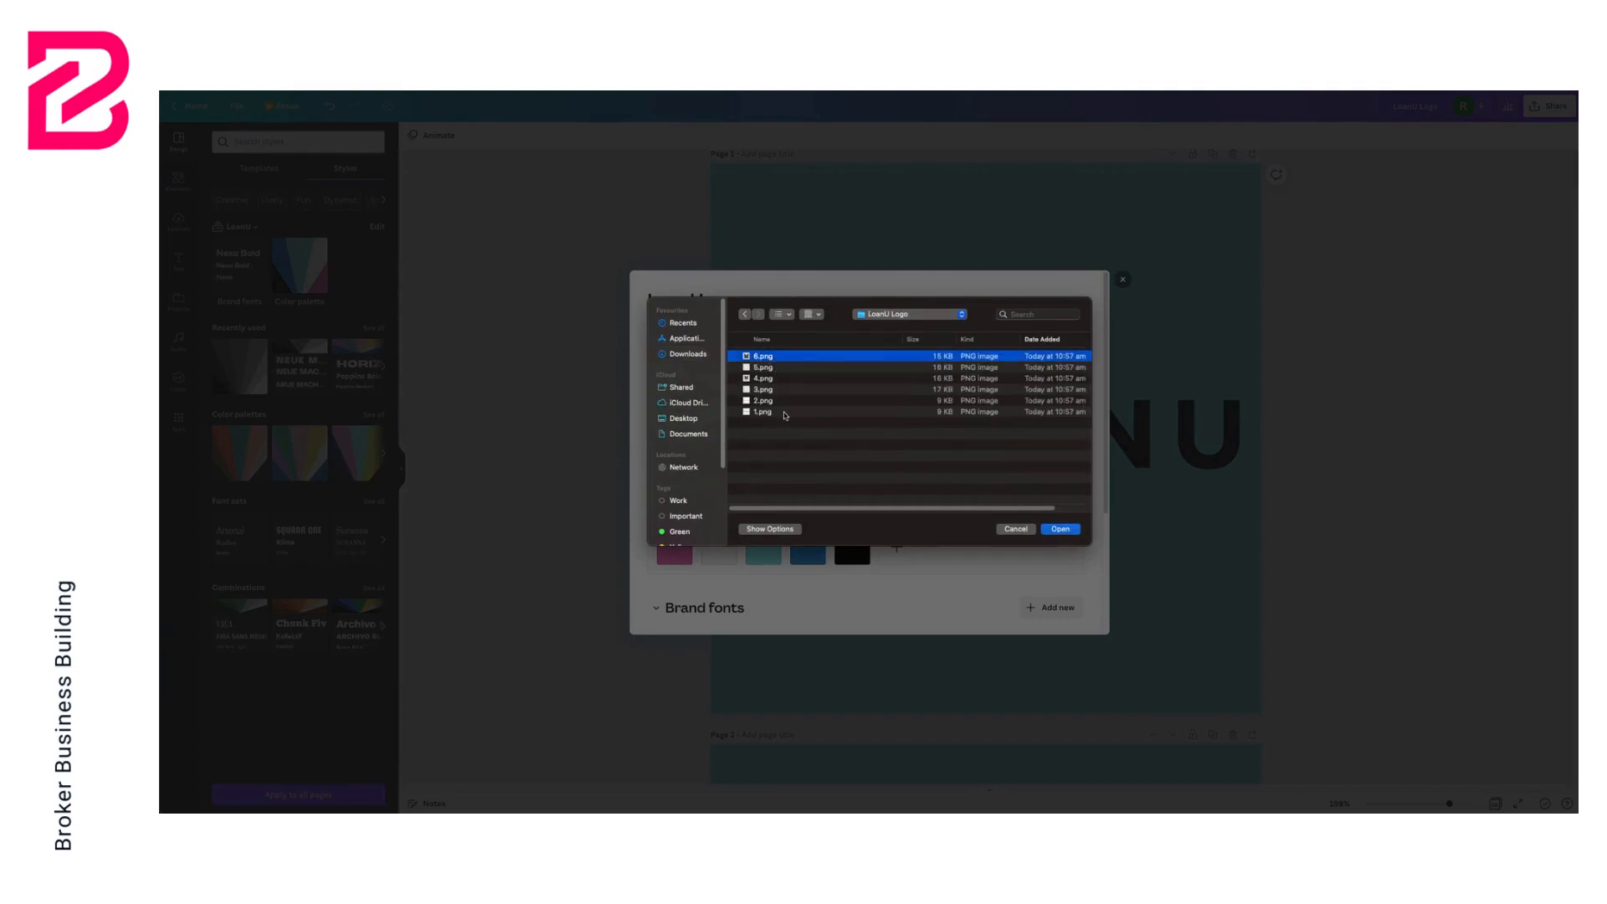
left_click(785, 412, "shift")
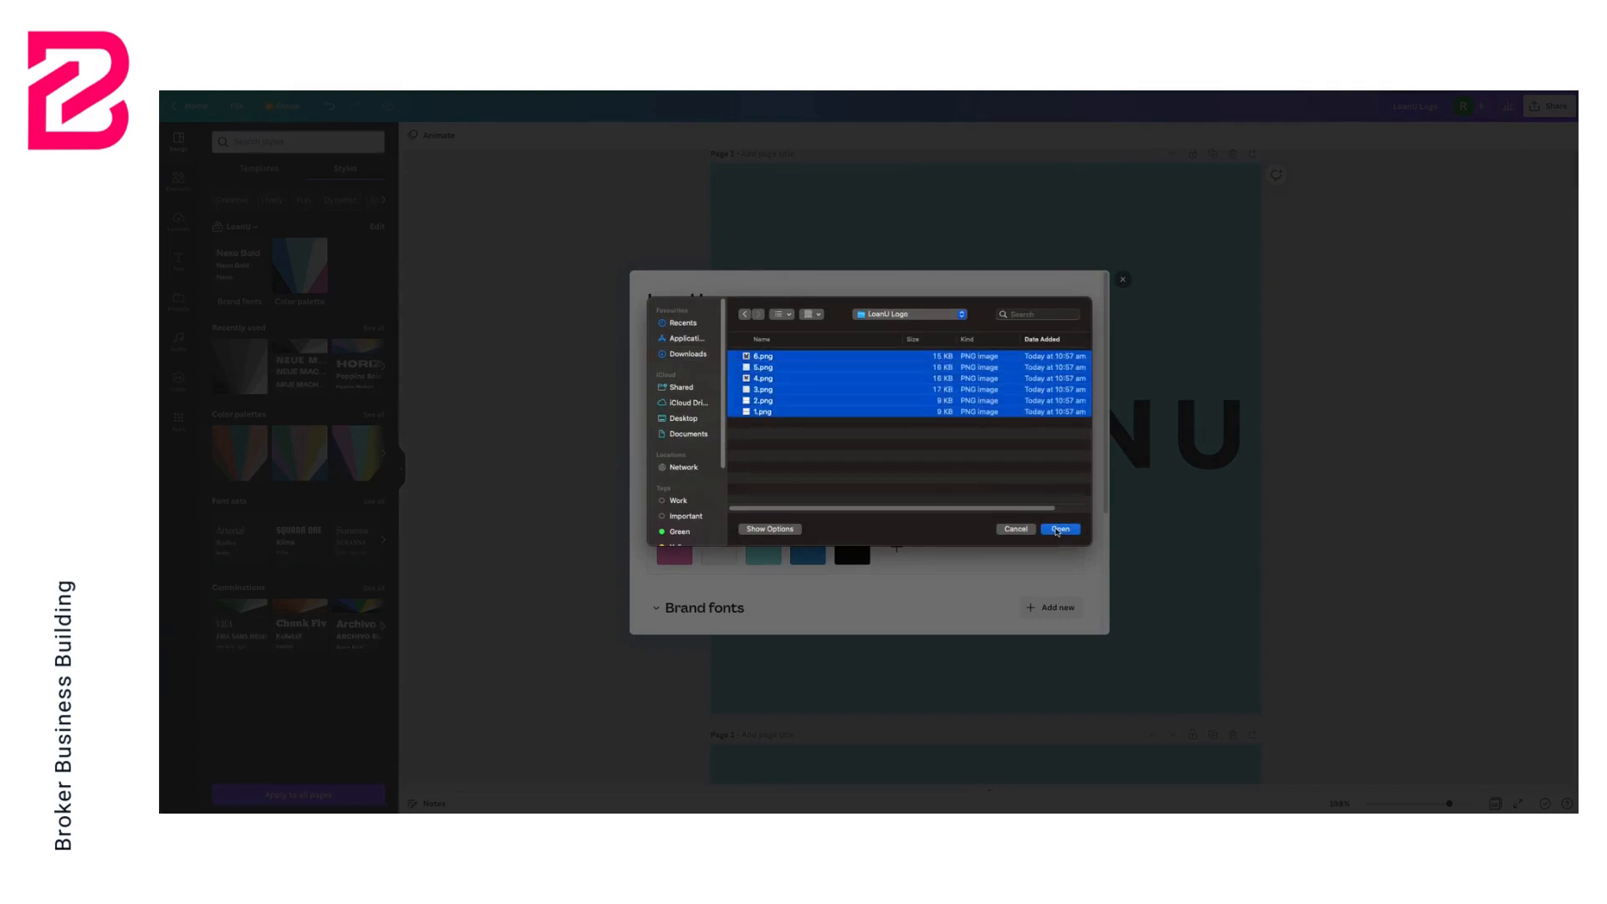
left_click(1059, 530)
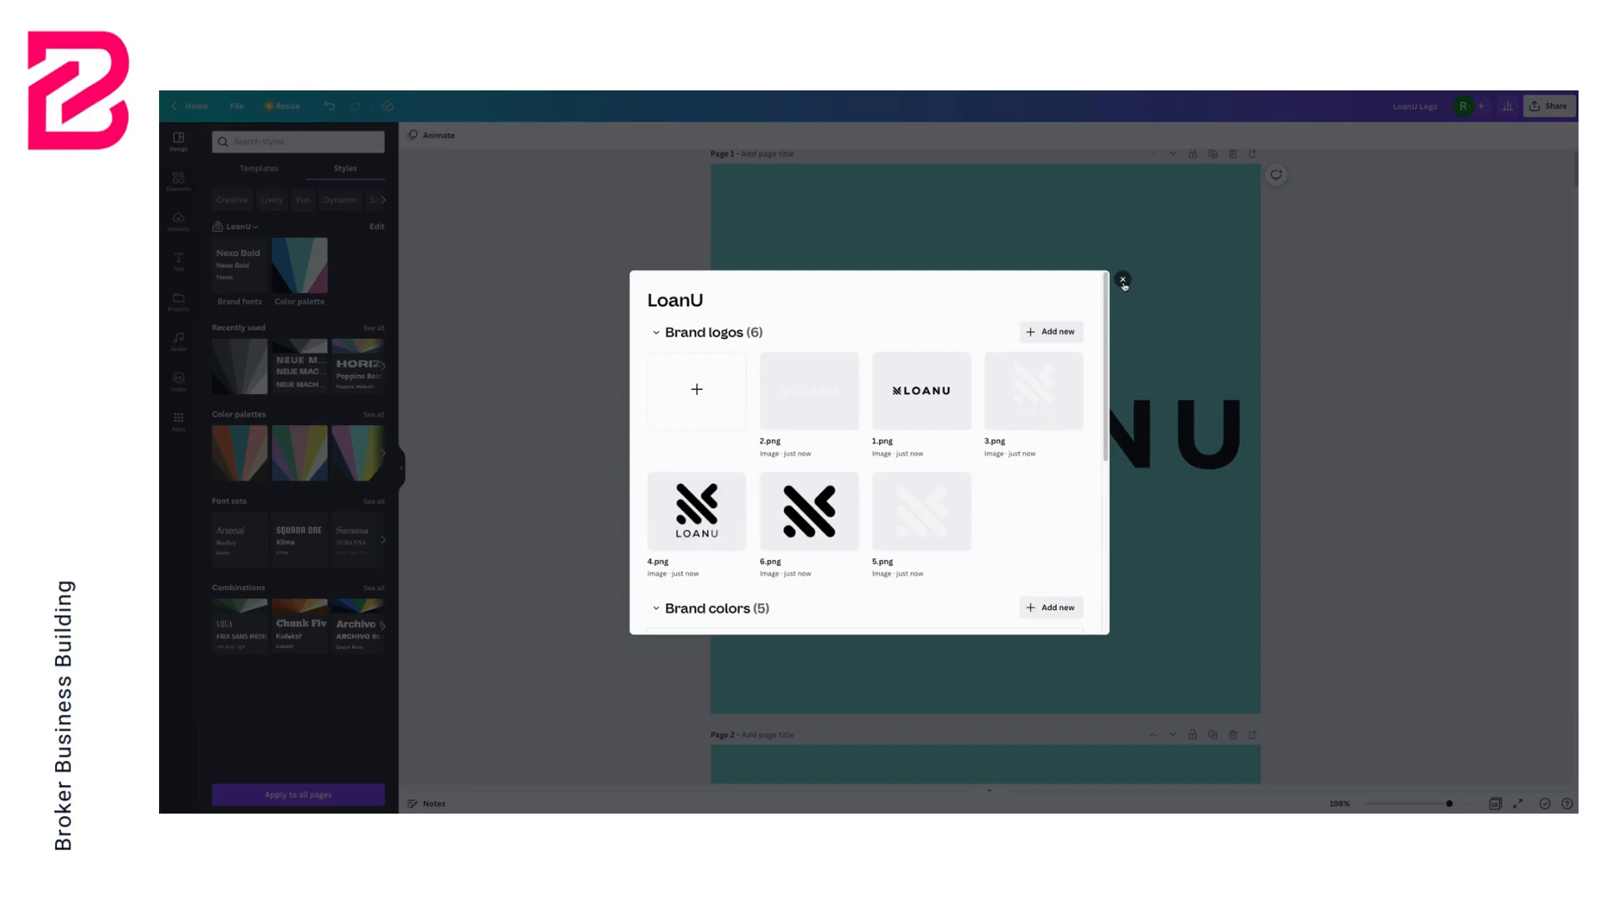
left_click(1122, 280)
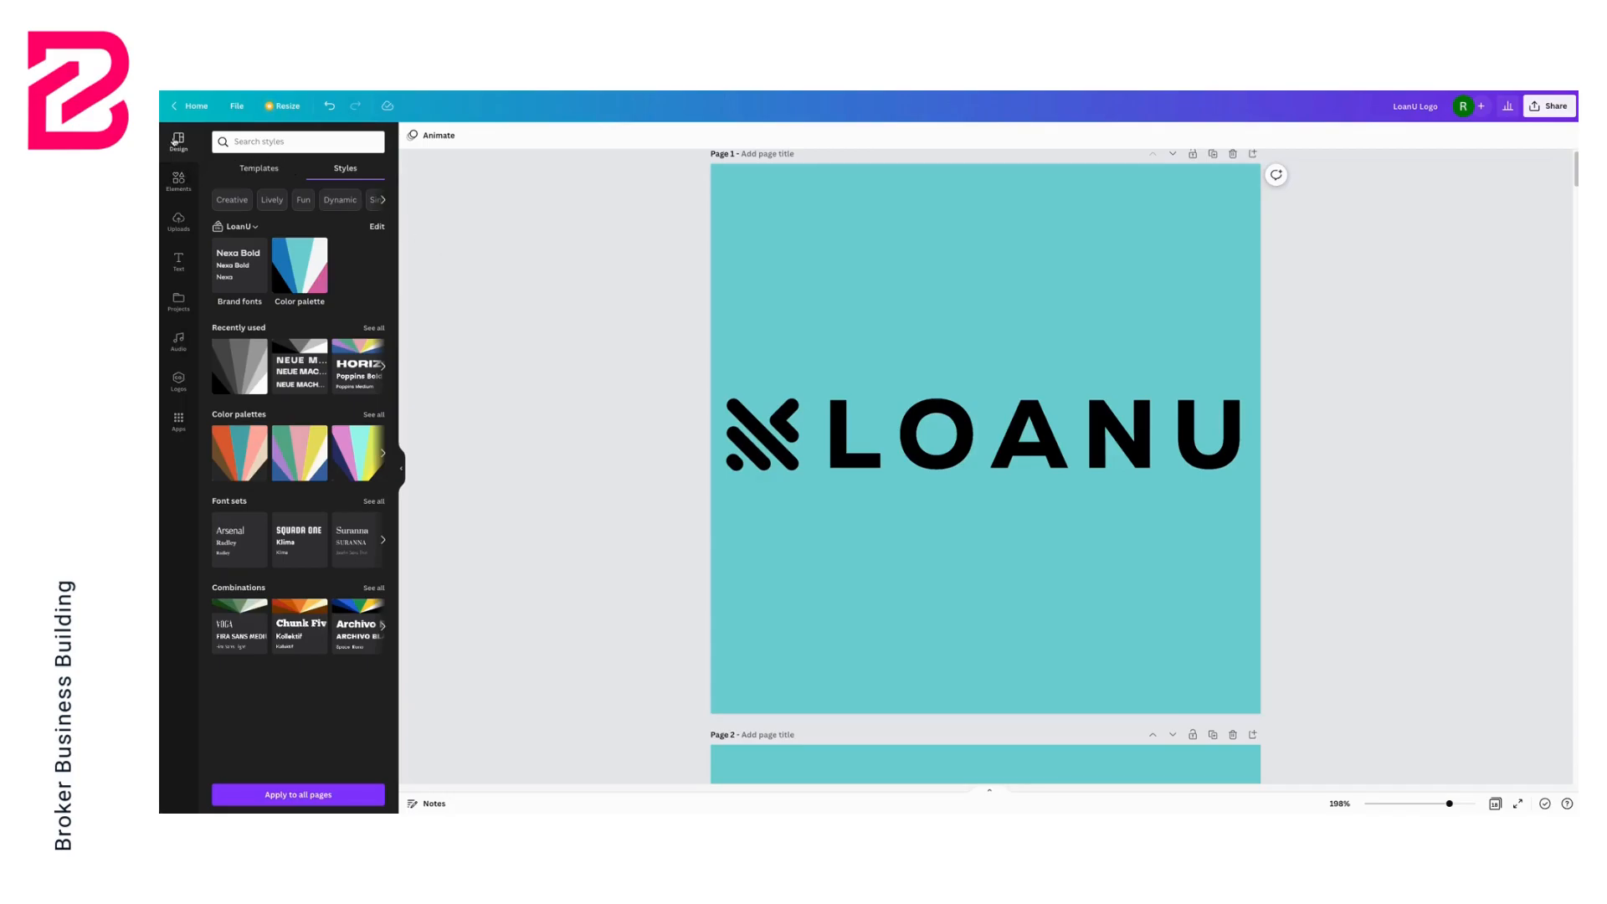
Return to the home page and create a new blank Facebook Cover design
left_click(193, 106)
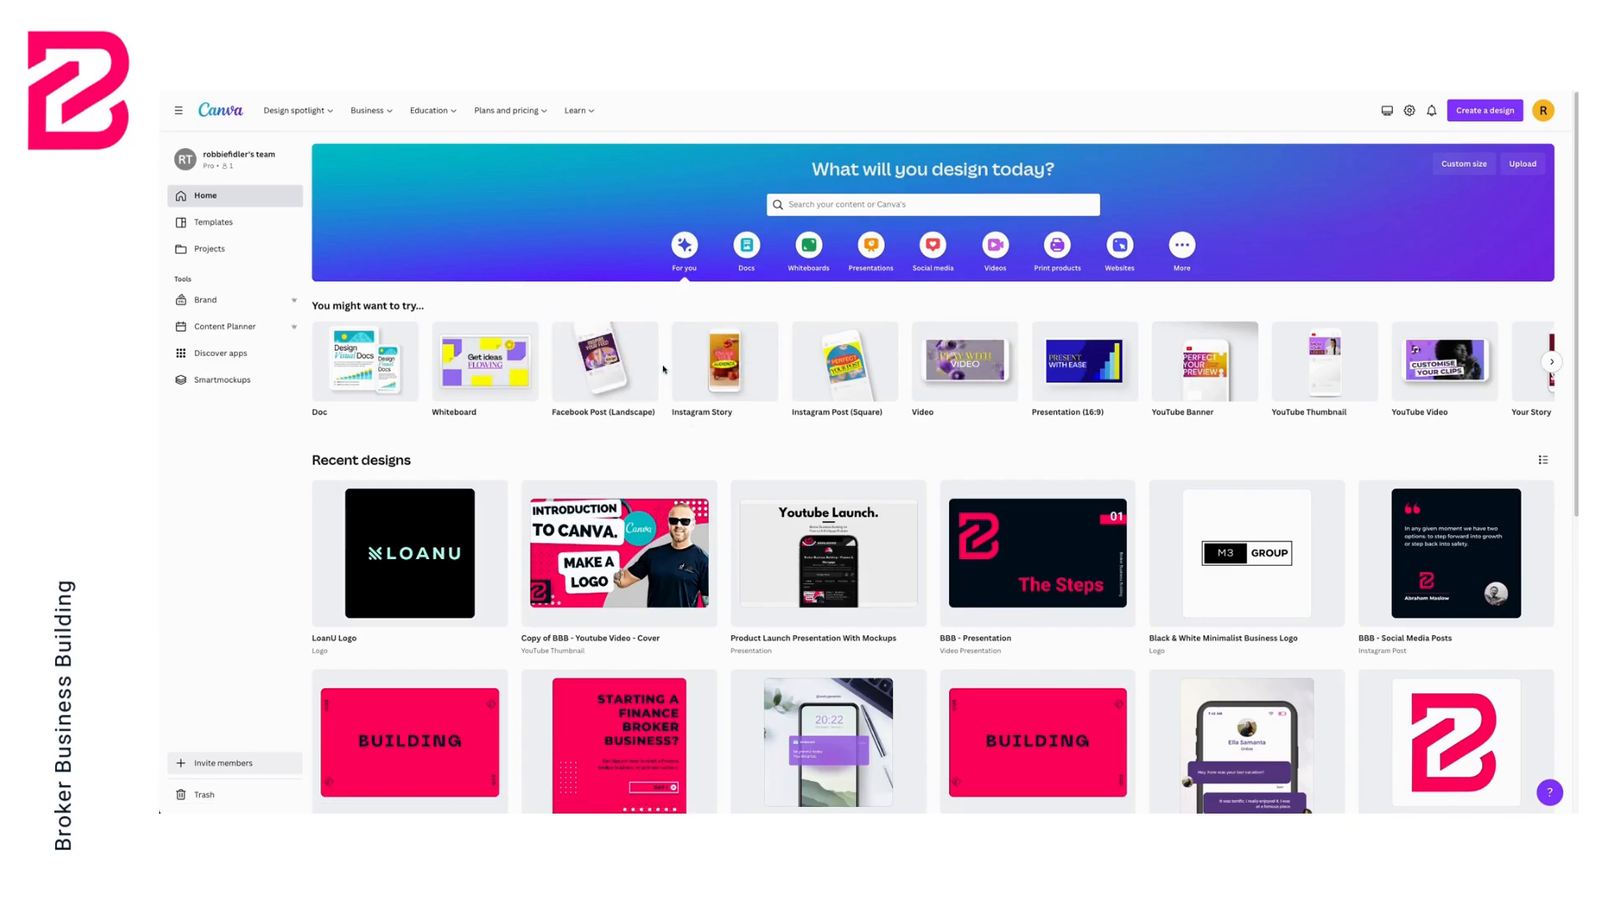
left_click(1553, 363)
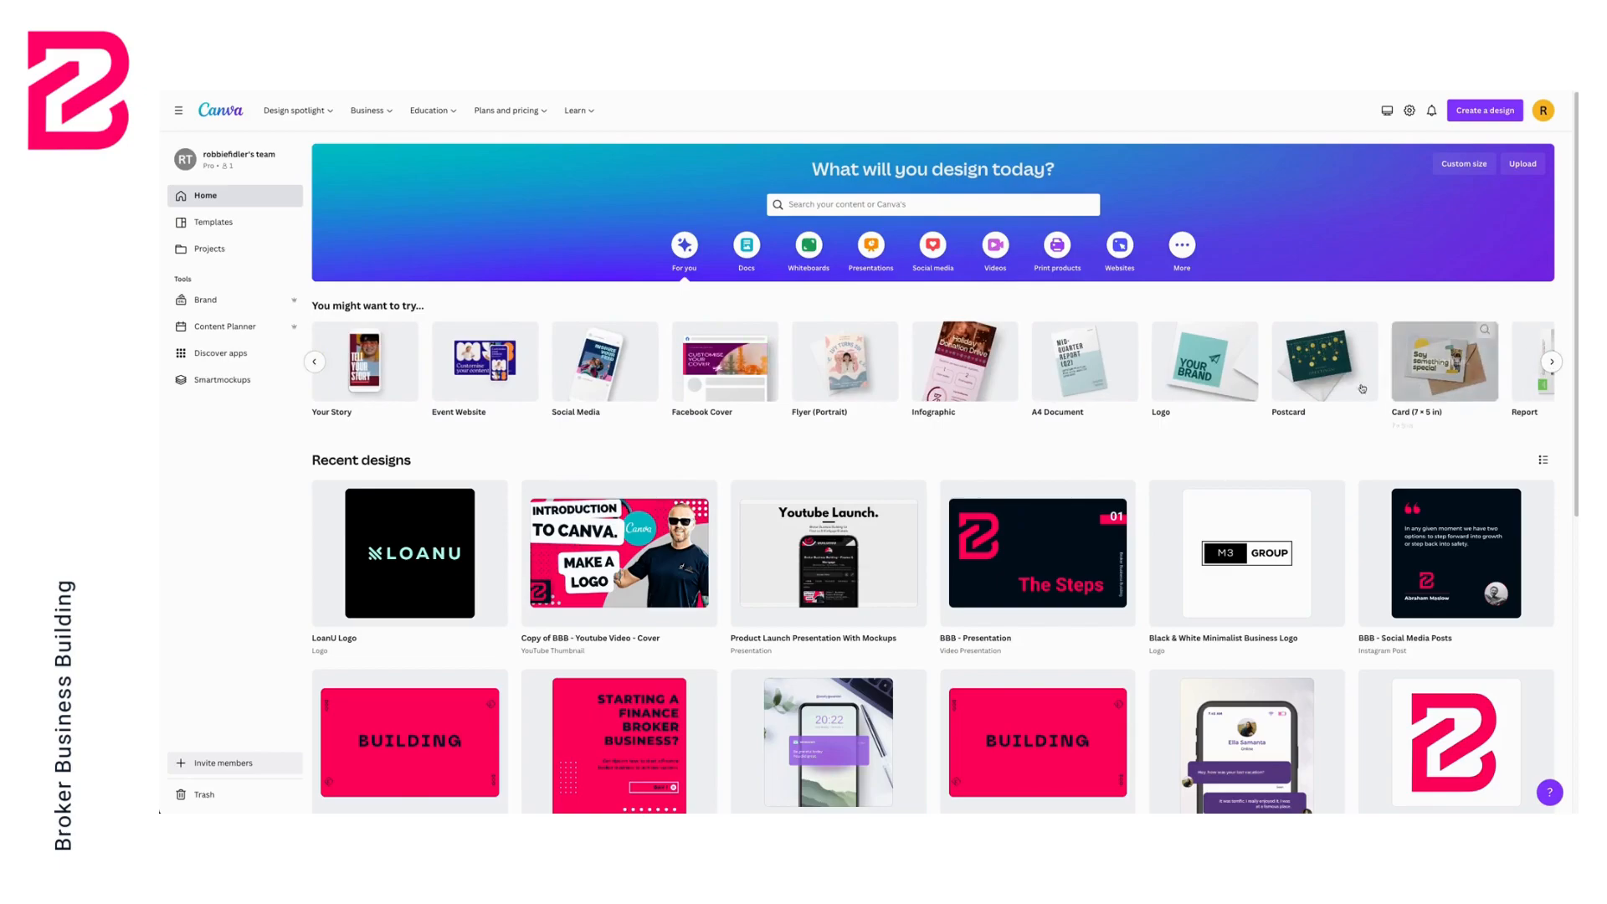
left_click(721, 369)
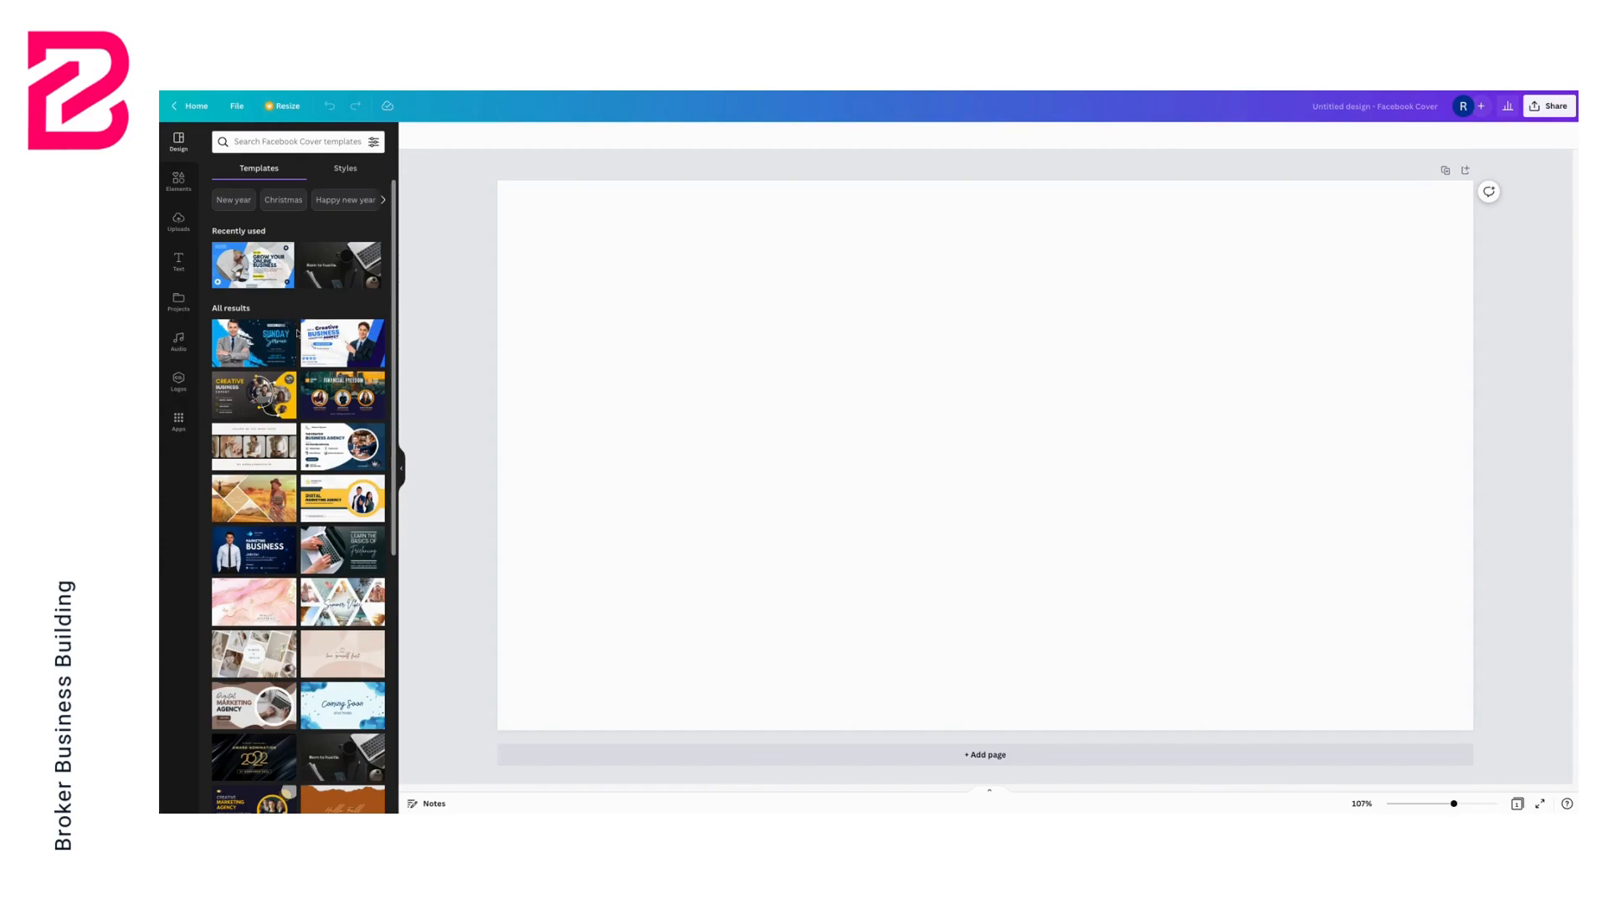
Browse the Facebook cover templates and apply the Digital Marketing template to the page
scroll(304, 335, "down", 4)
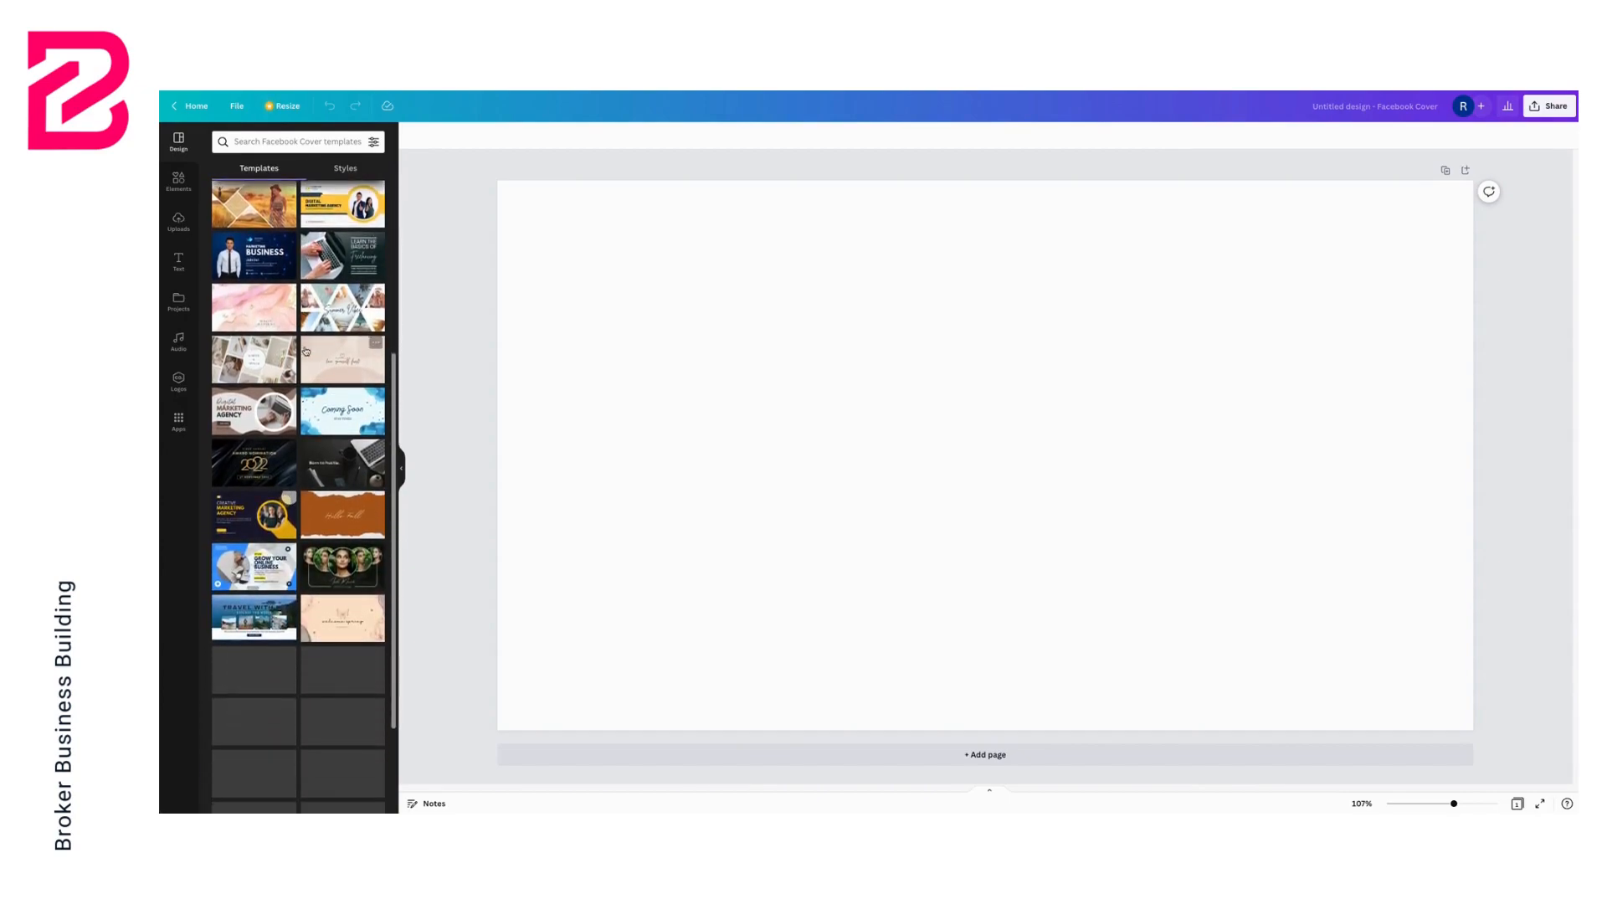
scroll(307, 352, "down", 2)
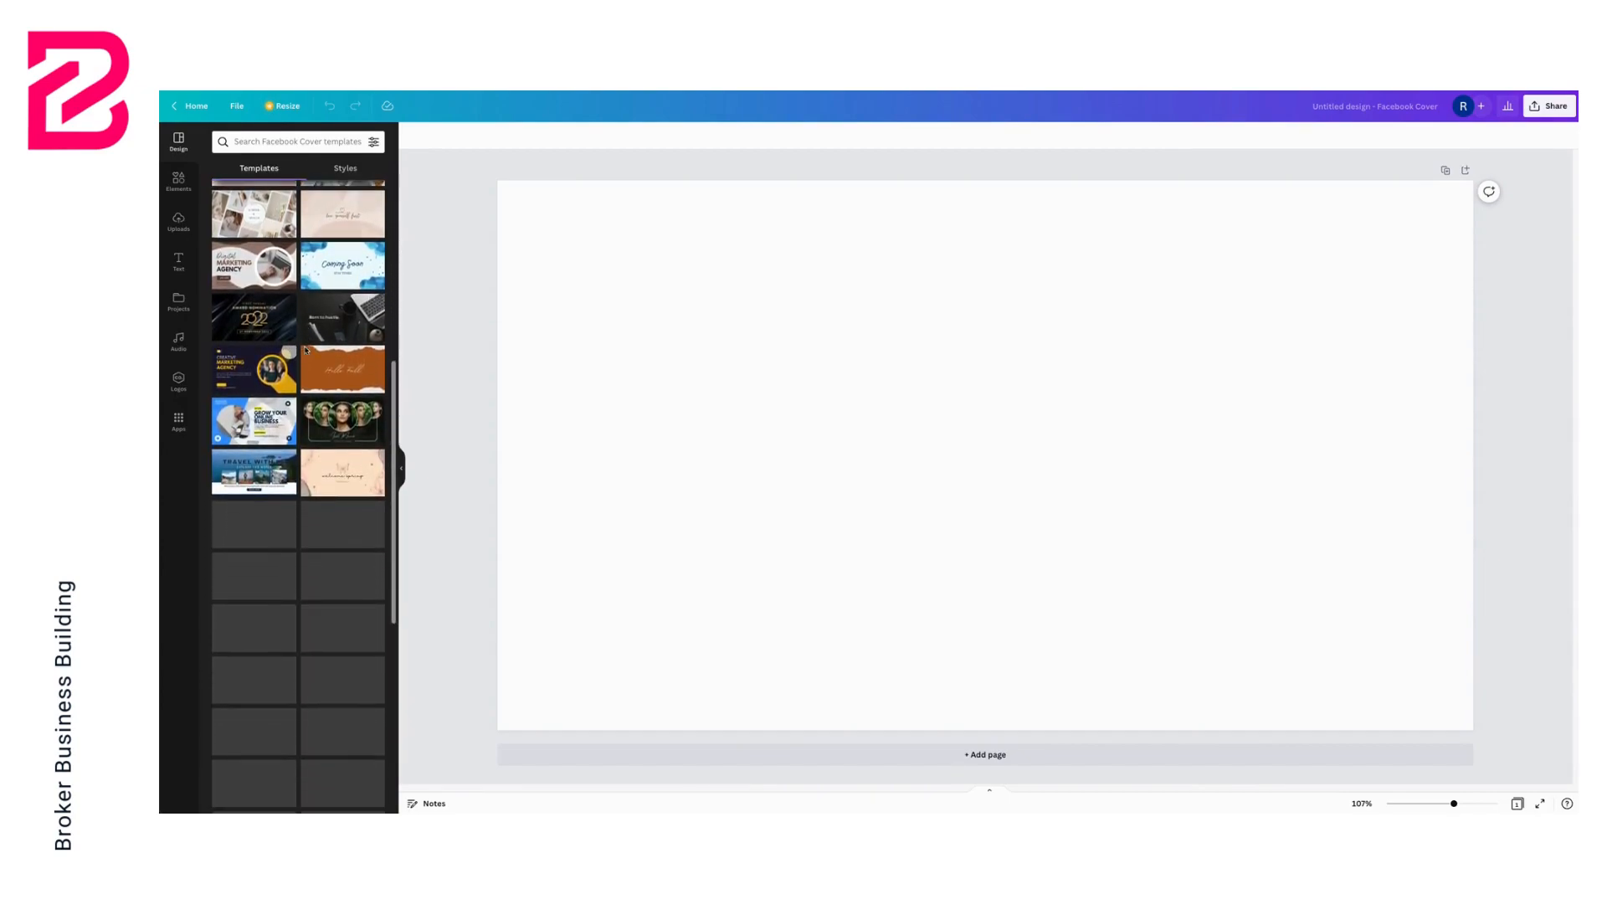
scroll(306, 351, "down", 2)
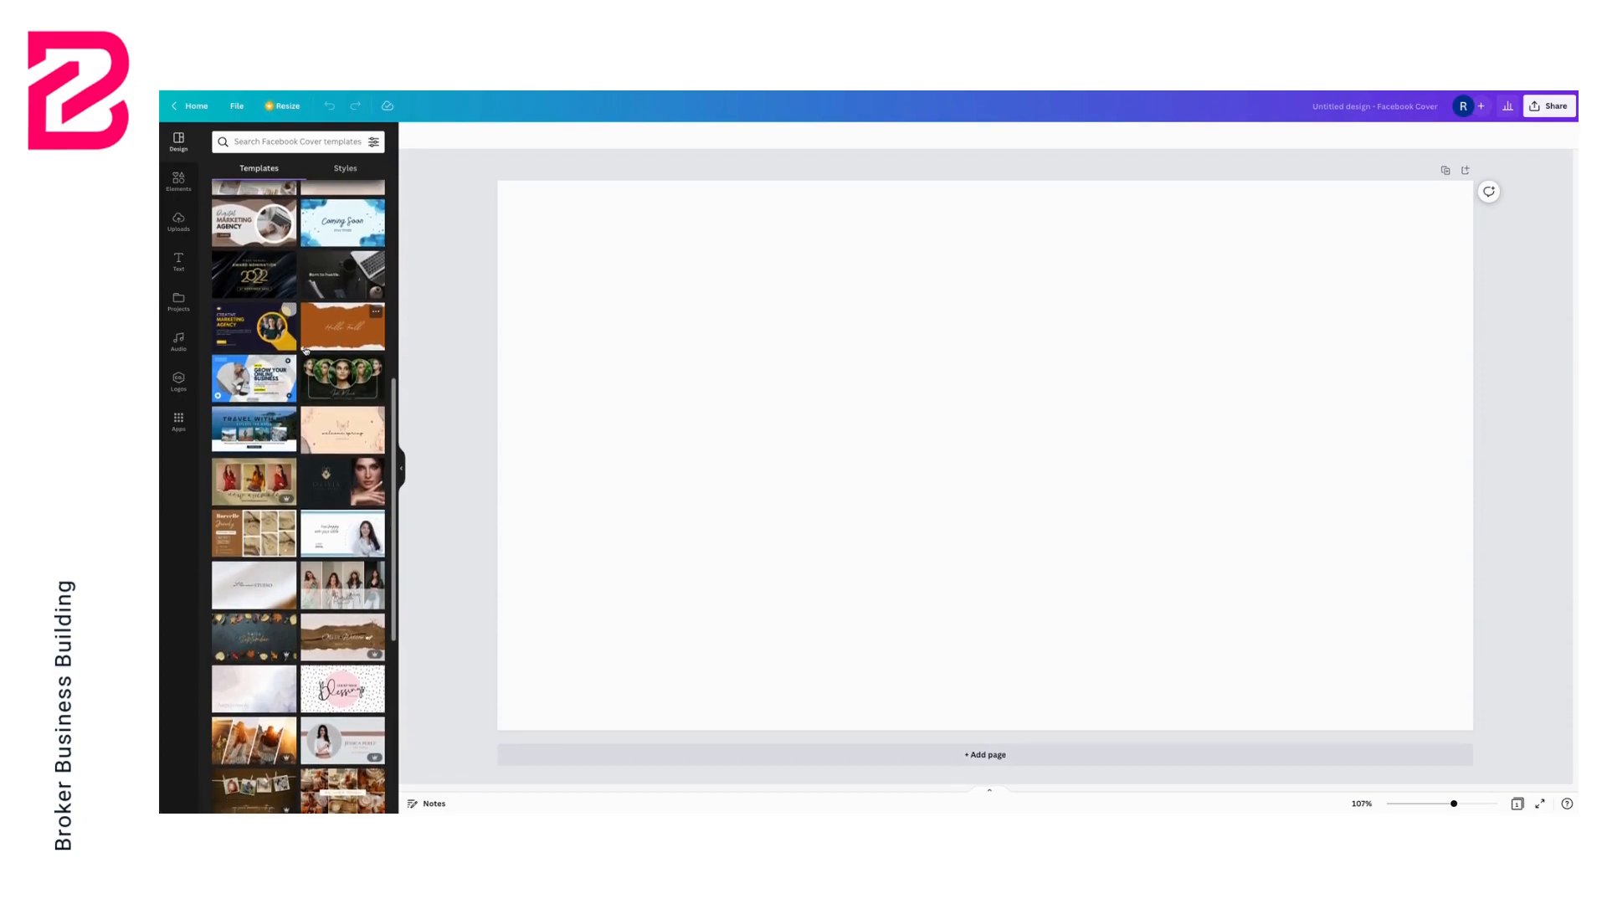
scroll(306, 351, "down", 4)
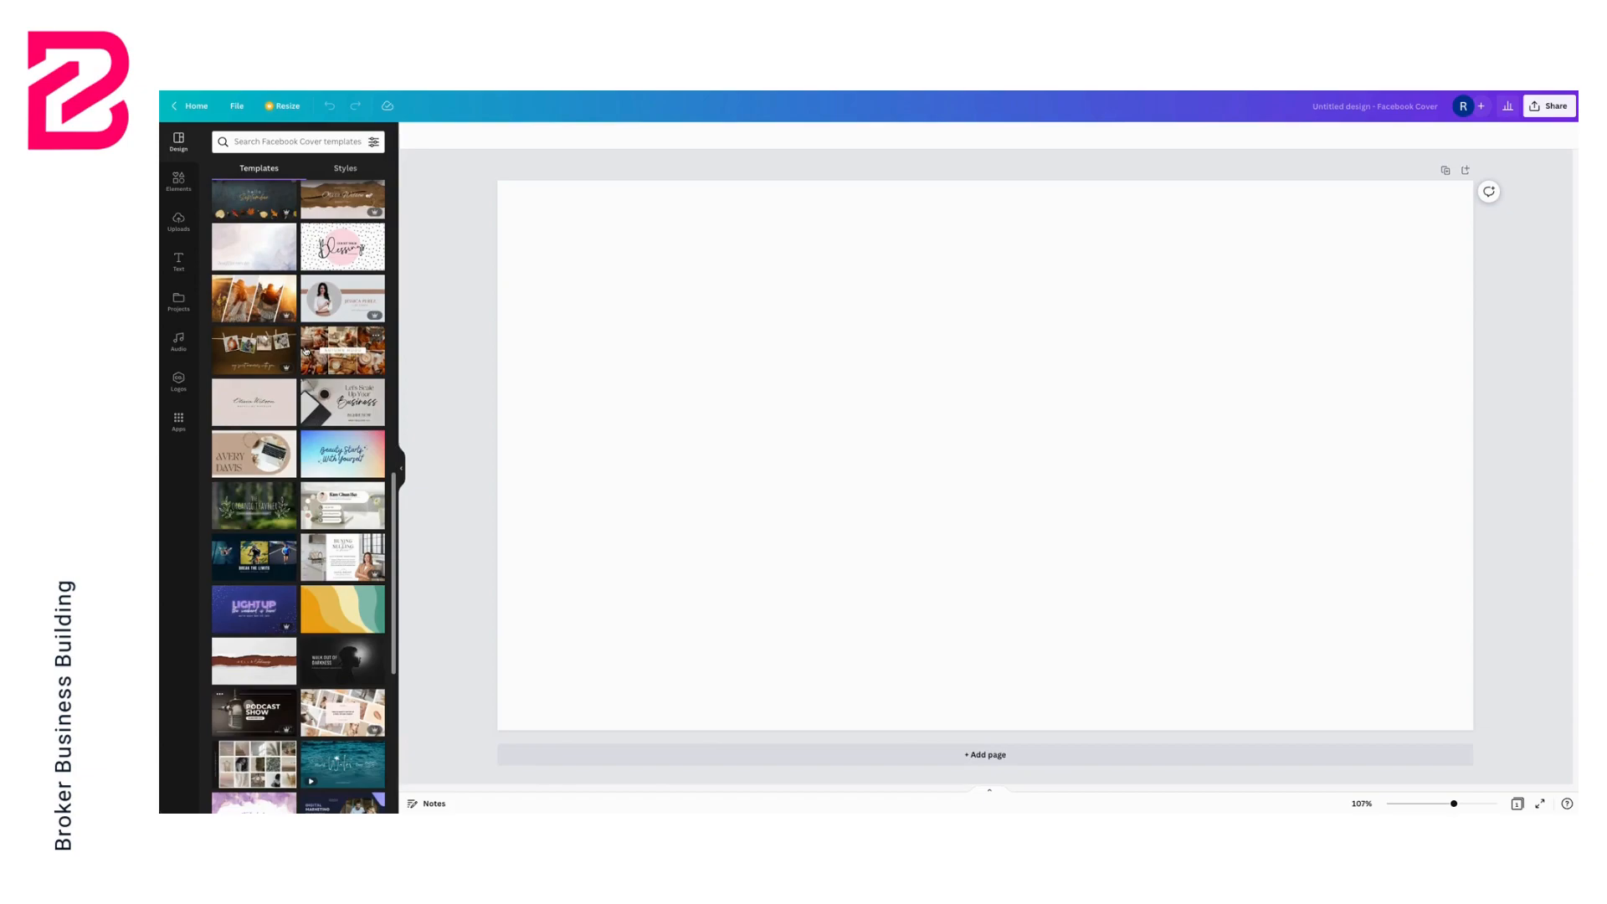
scroll(310, 330, "down", 2)
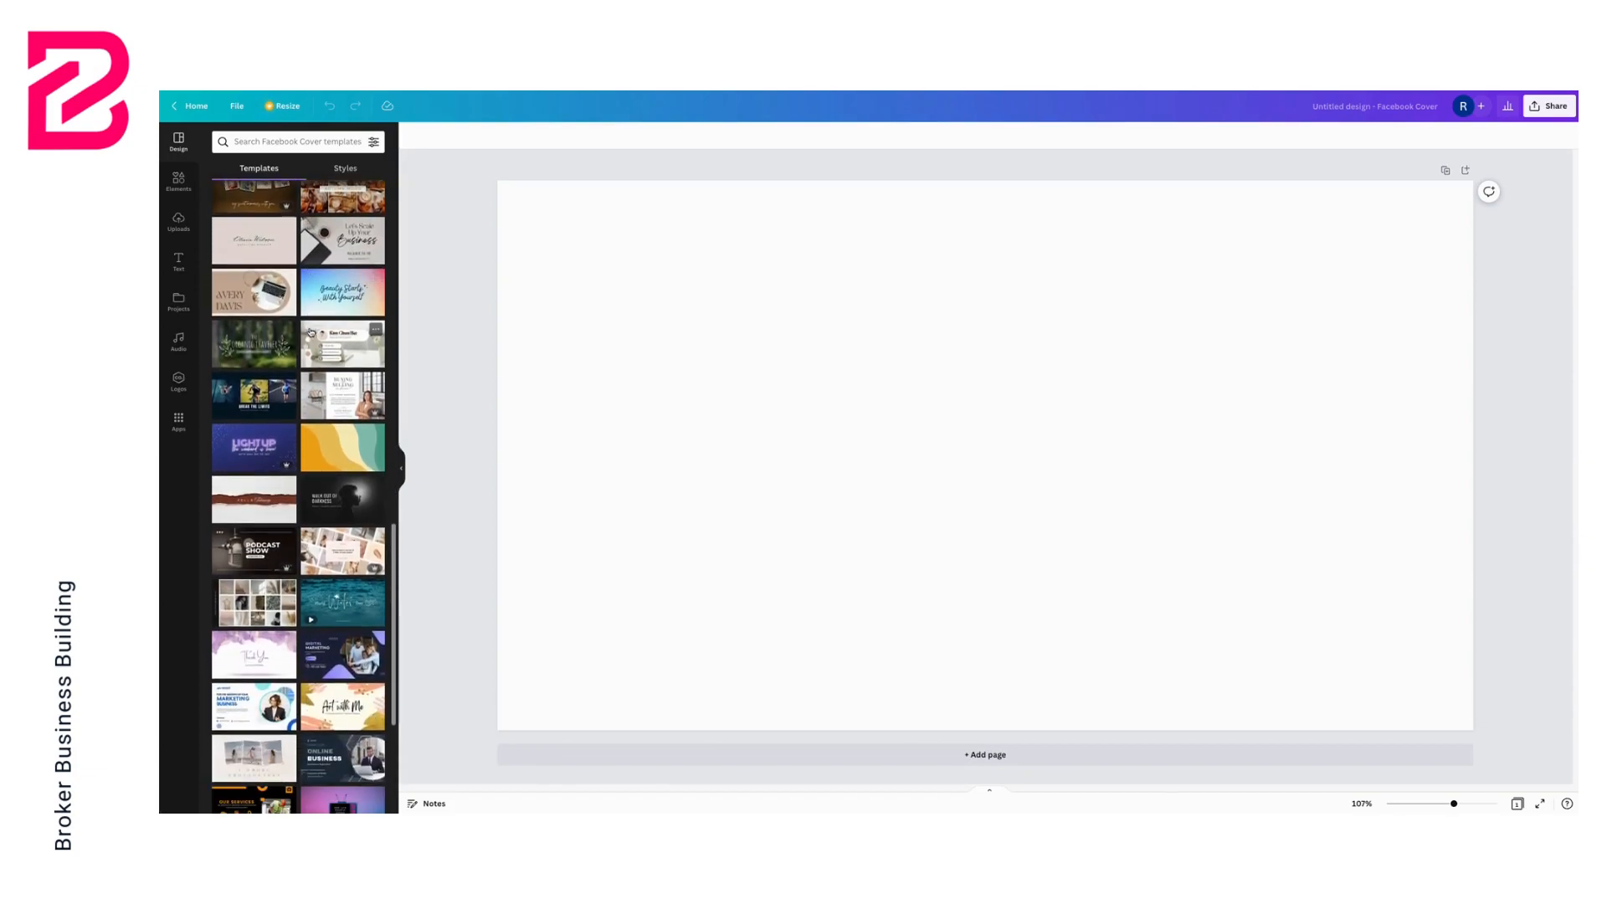
left_click(359, 664)
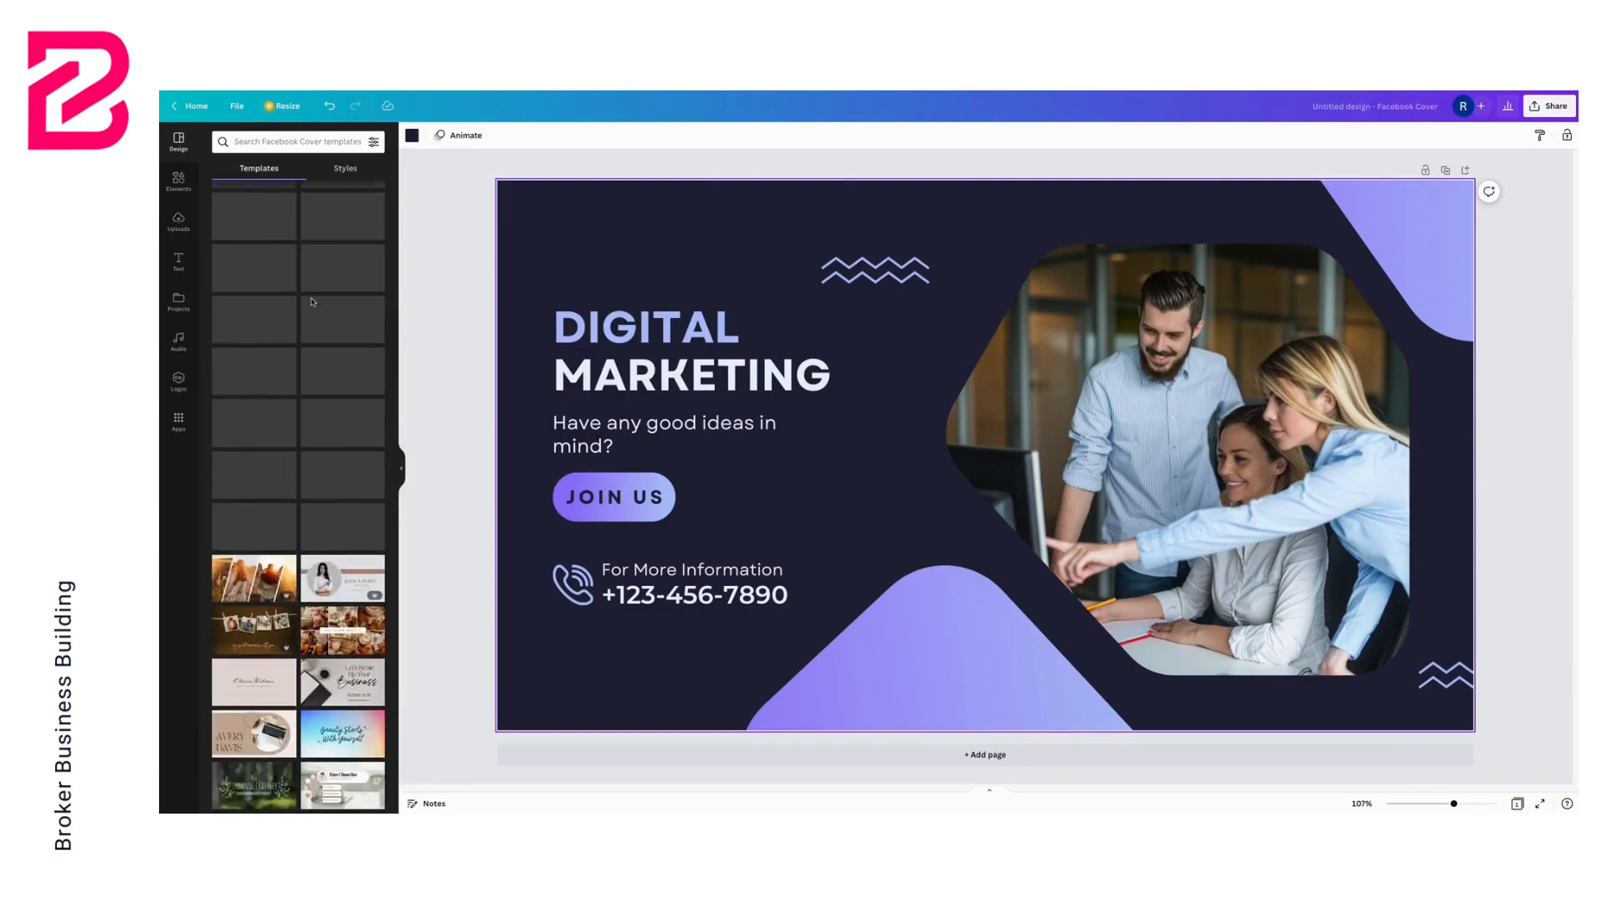
Apply the LoanU brand colour palette to the cover, cycling to a teal colour combination
left_click(346, 168)
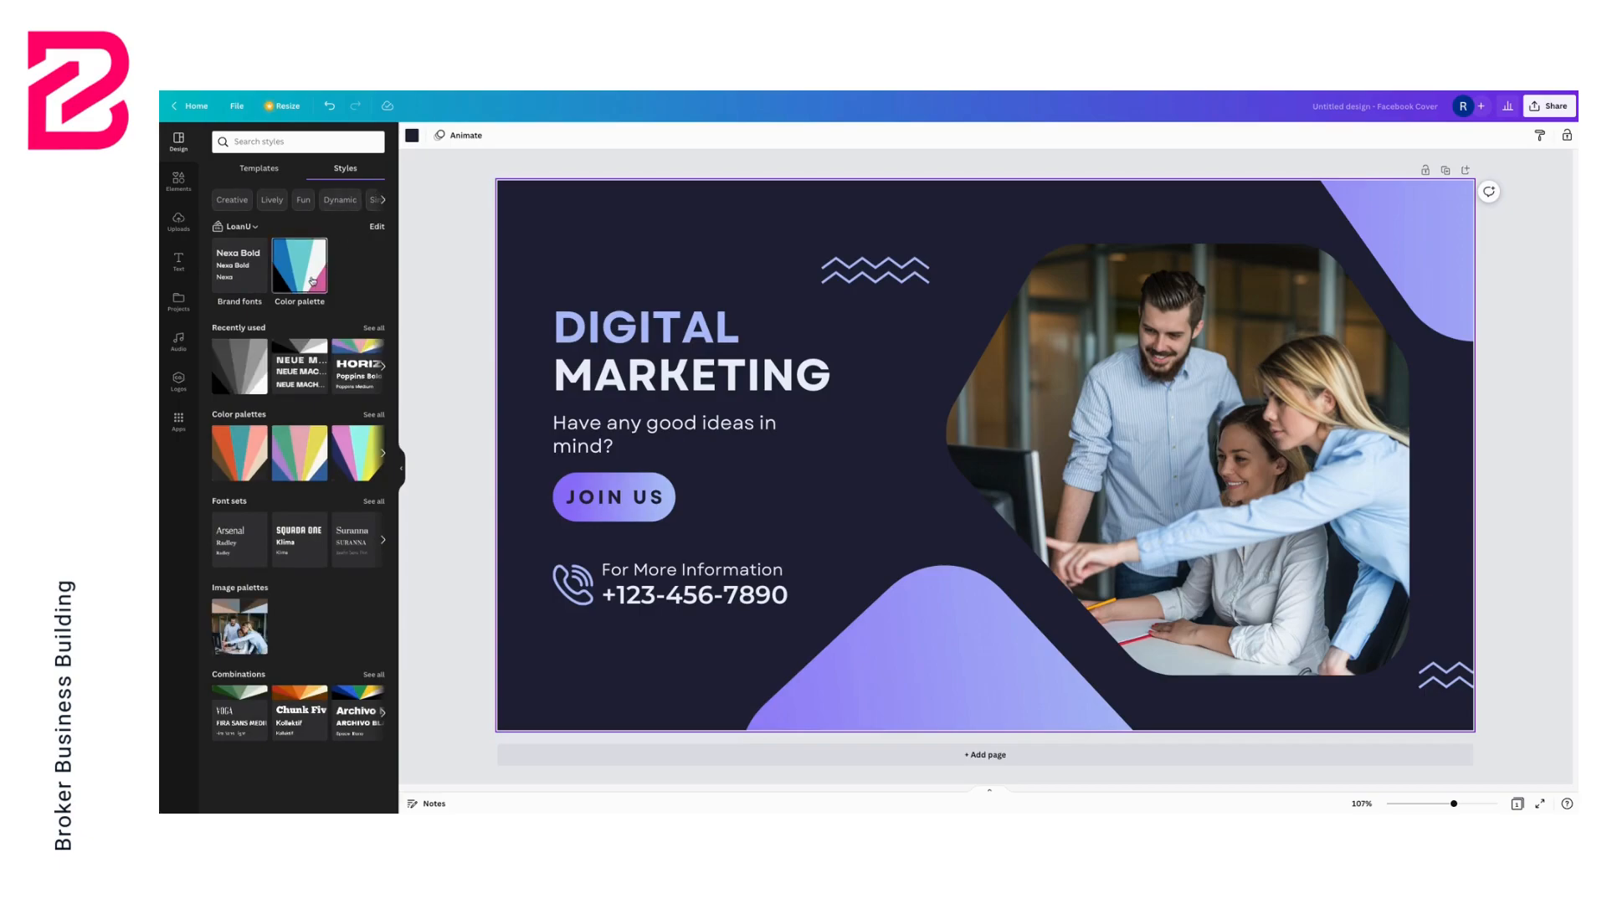
left_click(312, 281)
left_click(312, 281)
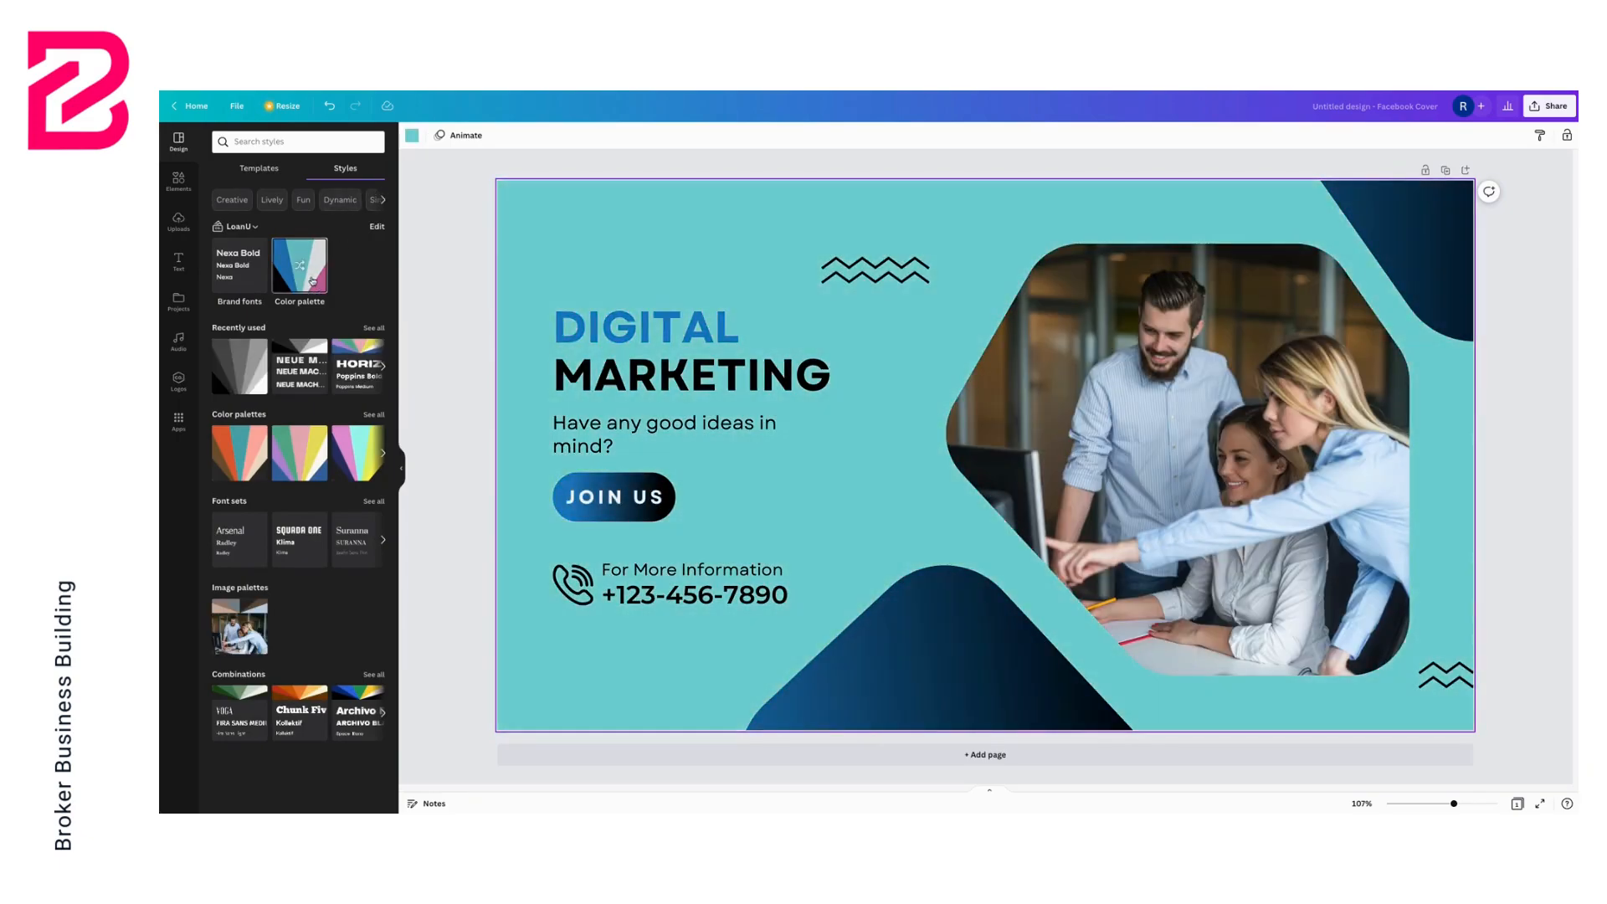
Delete the Join Us button from the cover
left_click(637, 478)
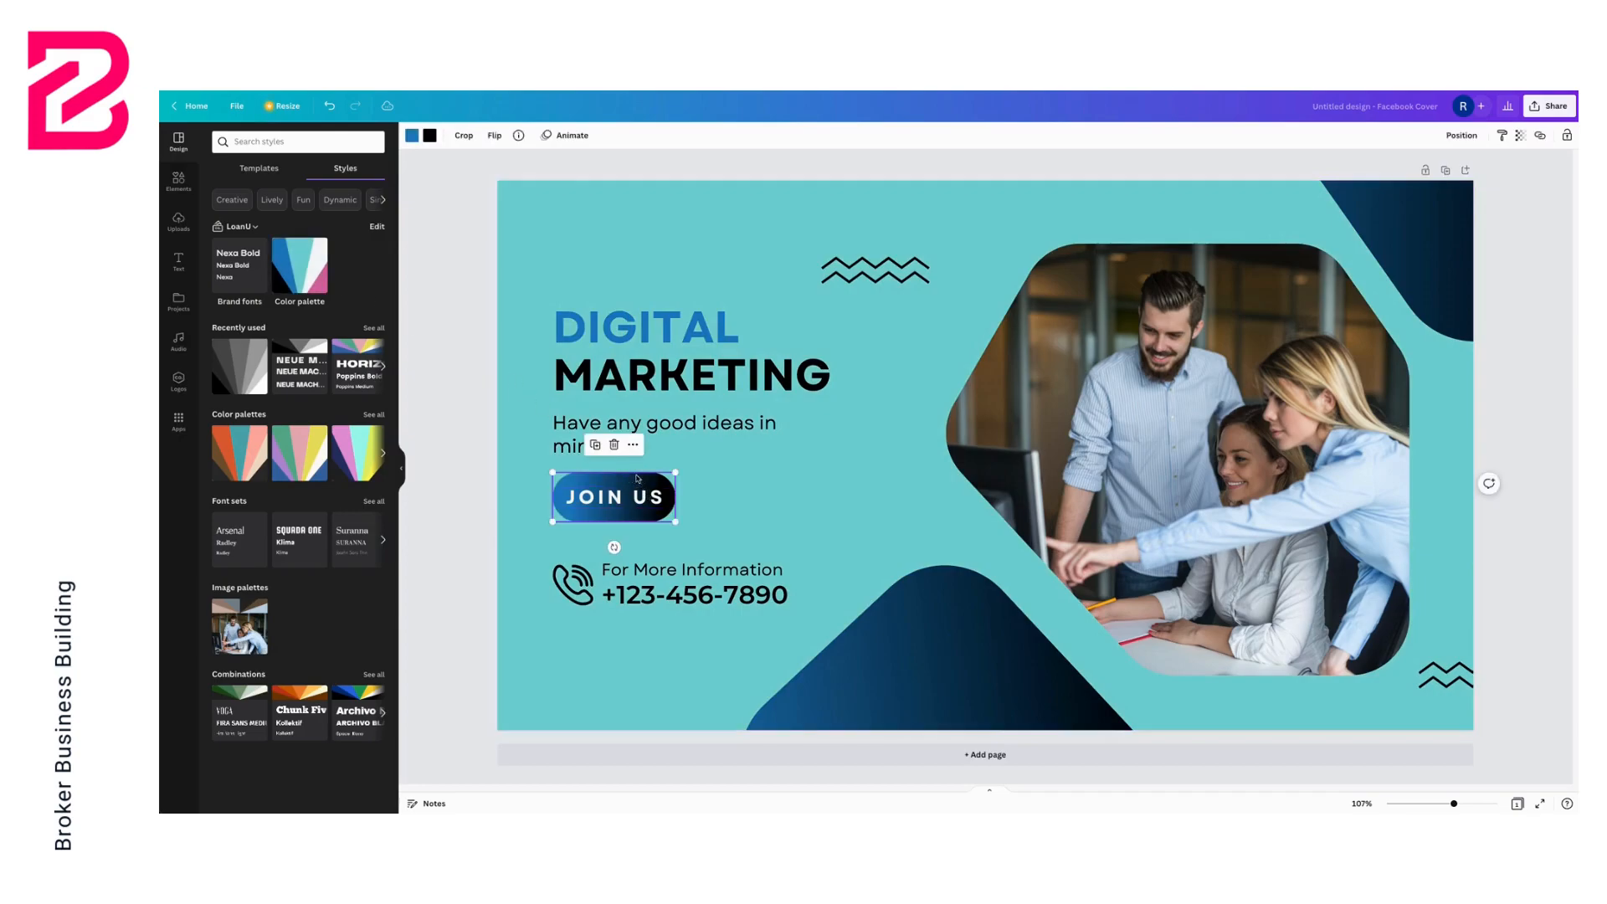
key("Delete")
left_click(642, 499)
key("Delete")
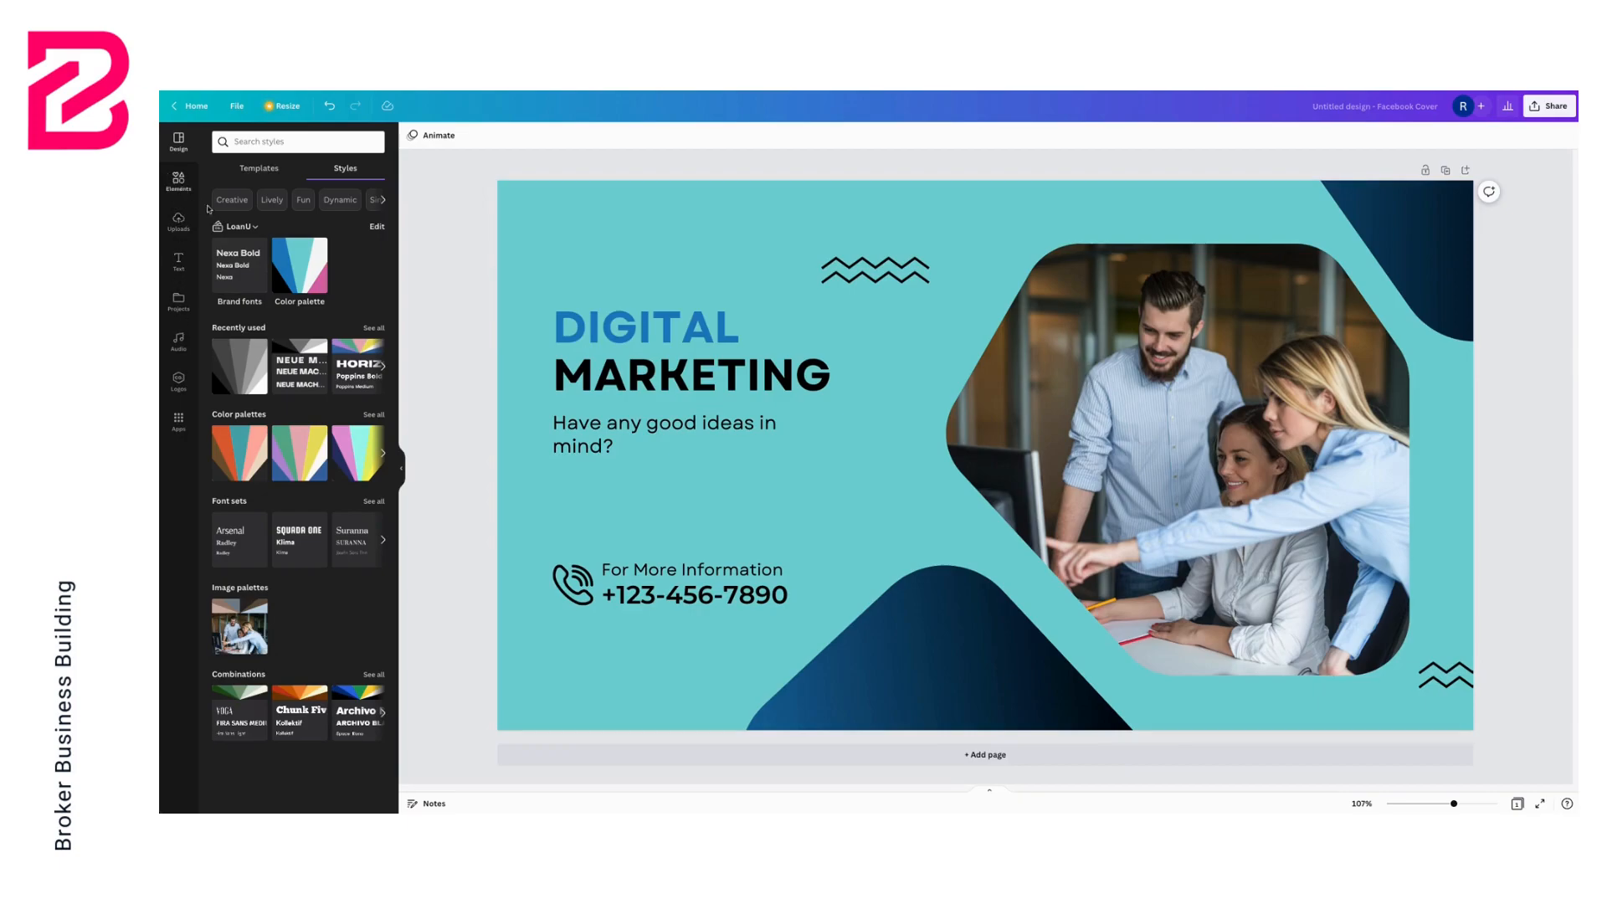
Add a second page and apply the Grow Your Online Business template to it
left_click(1117, 757)
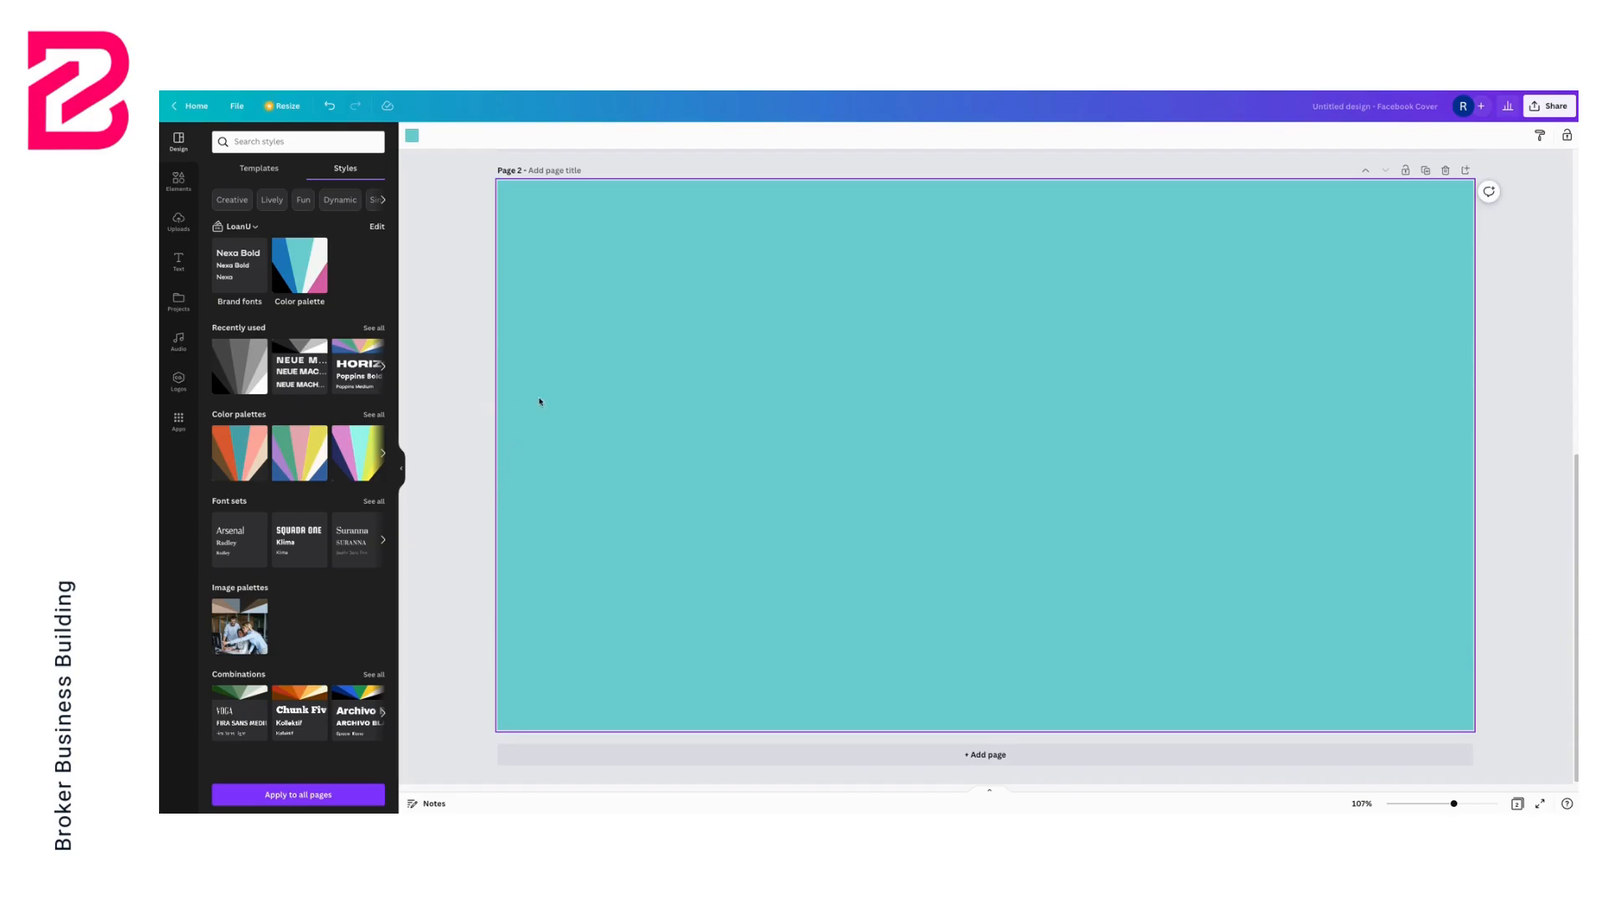
left_click(259, 168)
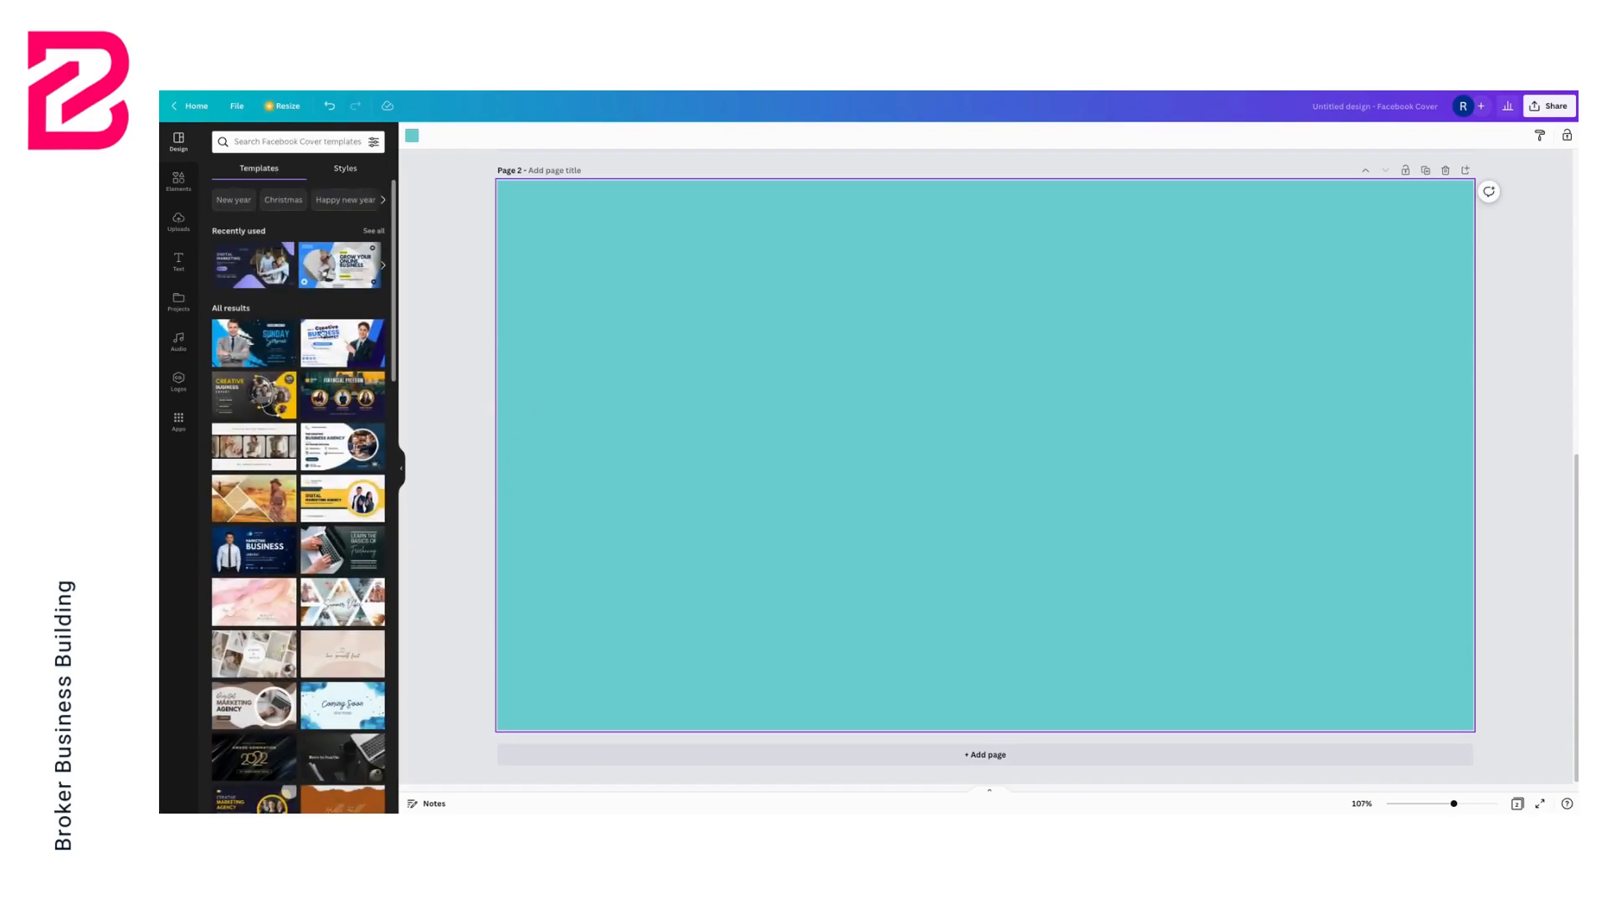
scroll(333, 386, "down", 5)
scroll(333, 386, "down", 4)
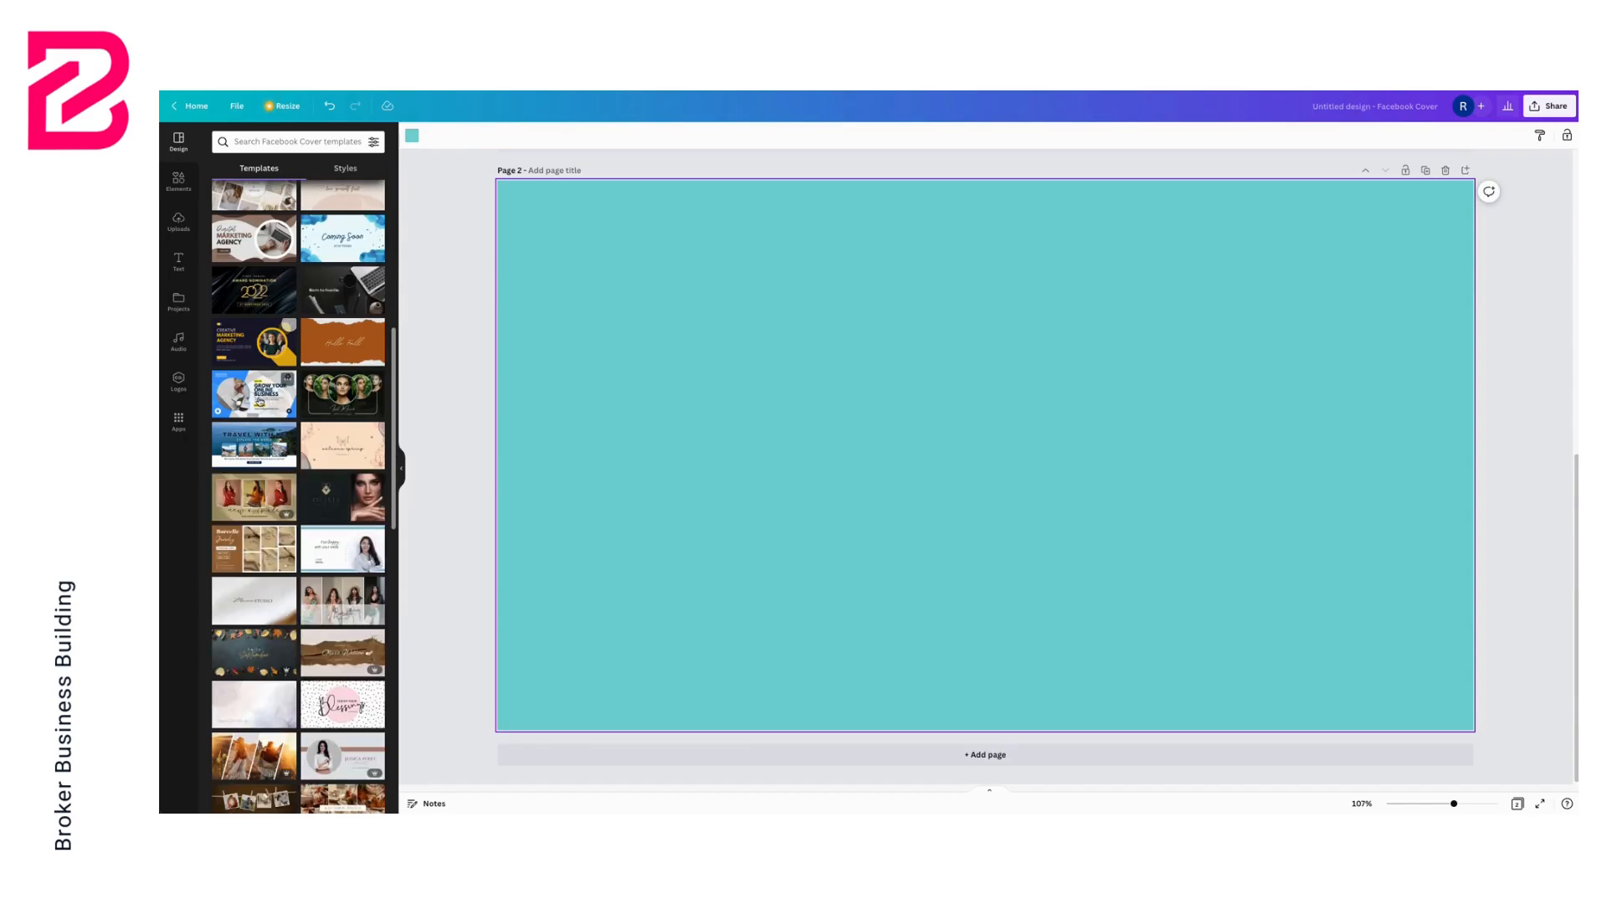
scroll(260, 401, "down", 6)
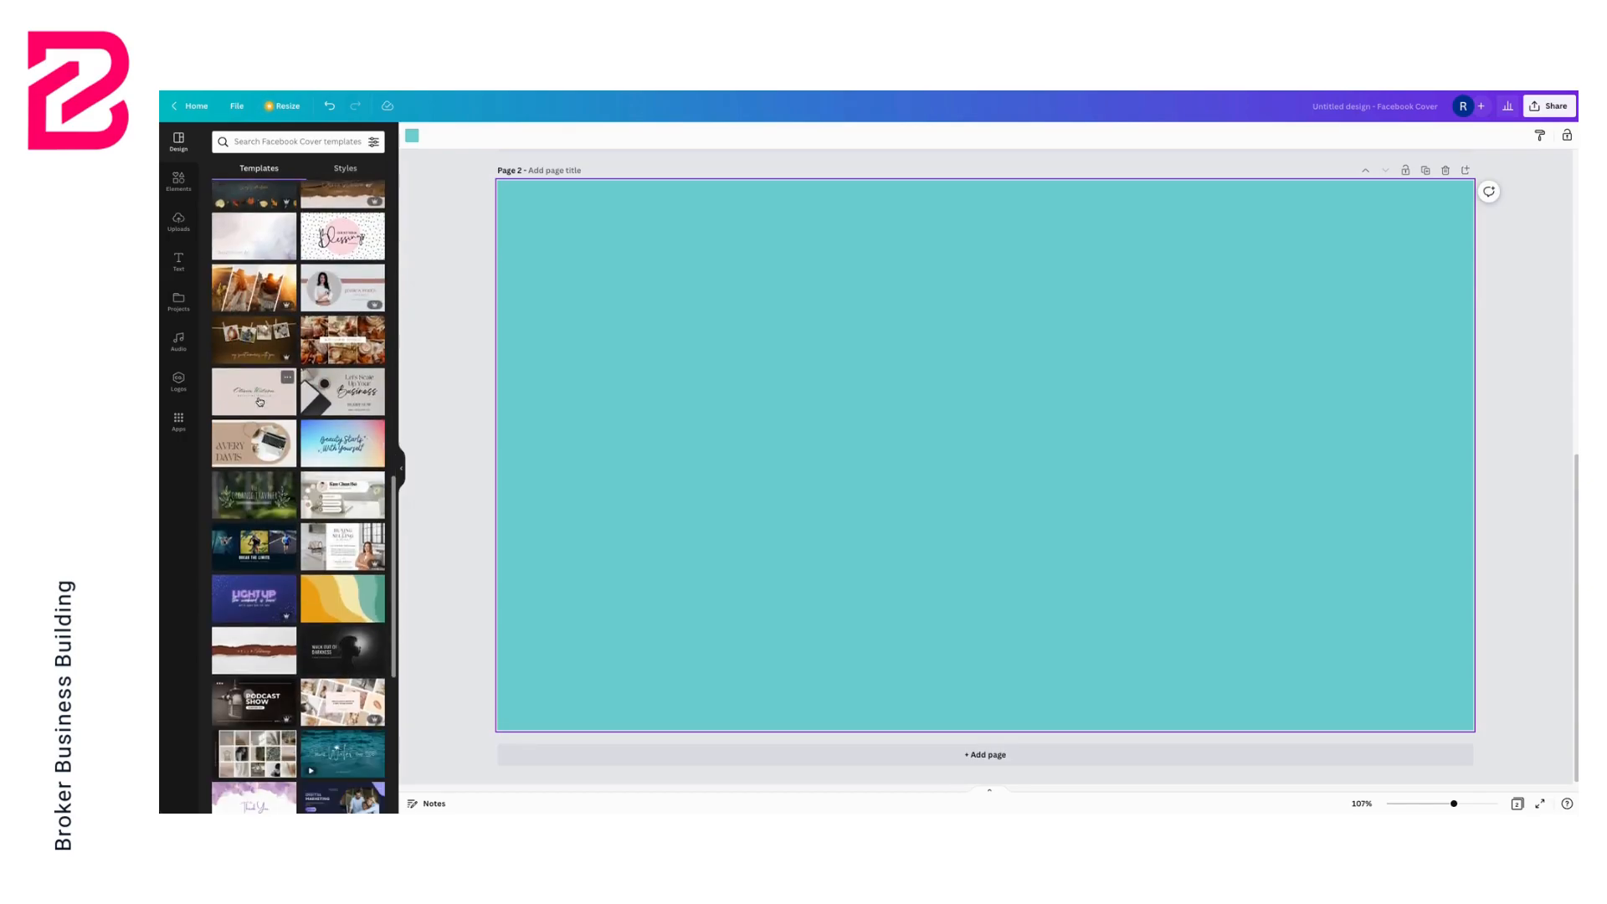
scroll(259, 401, "down", 3)
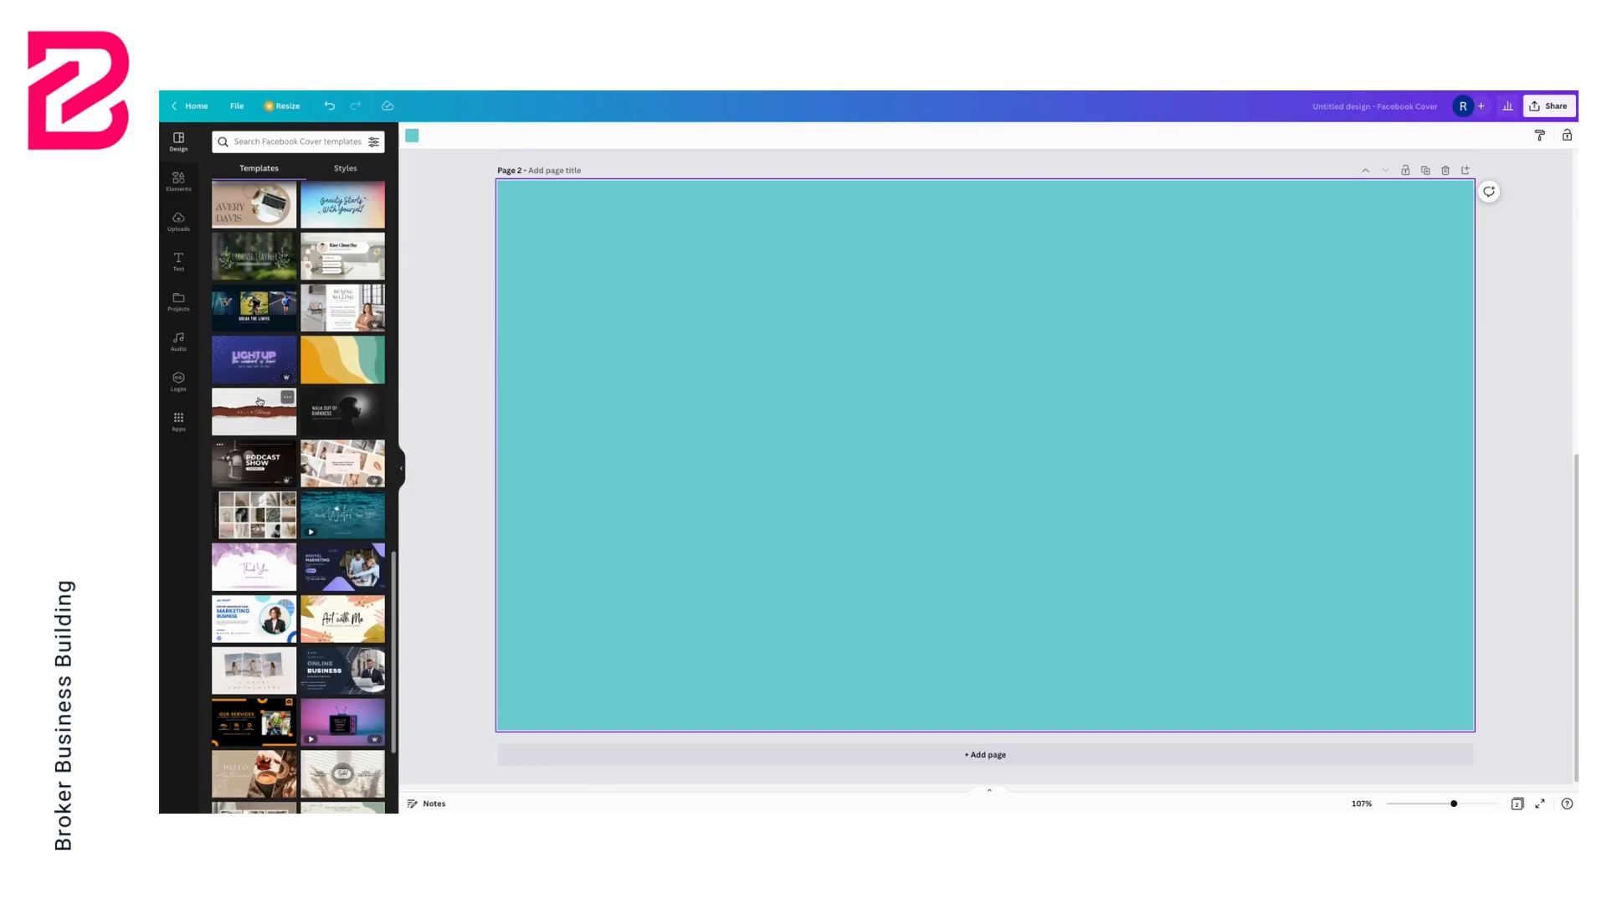
scroll(260, 401, "down", 1)
left_click(335, 593)
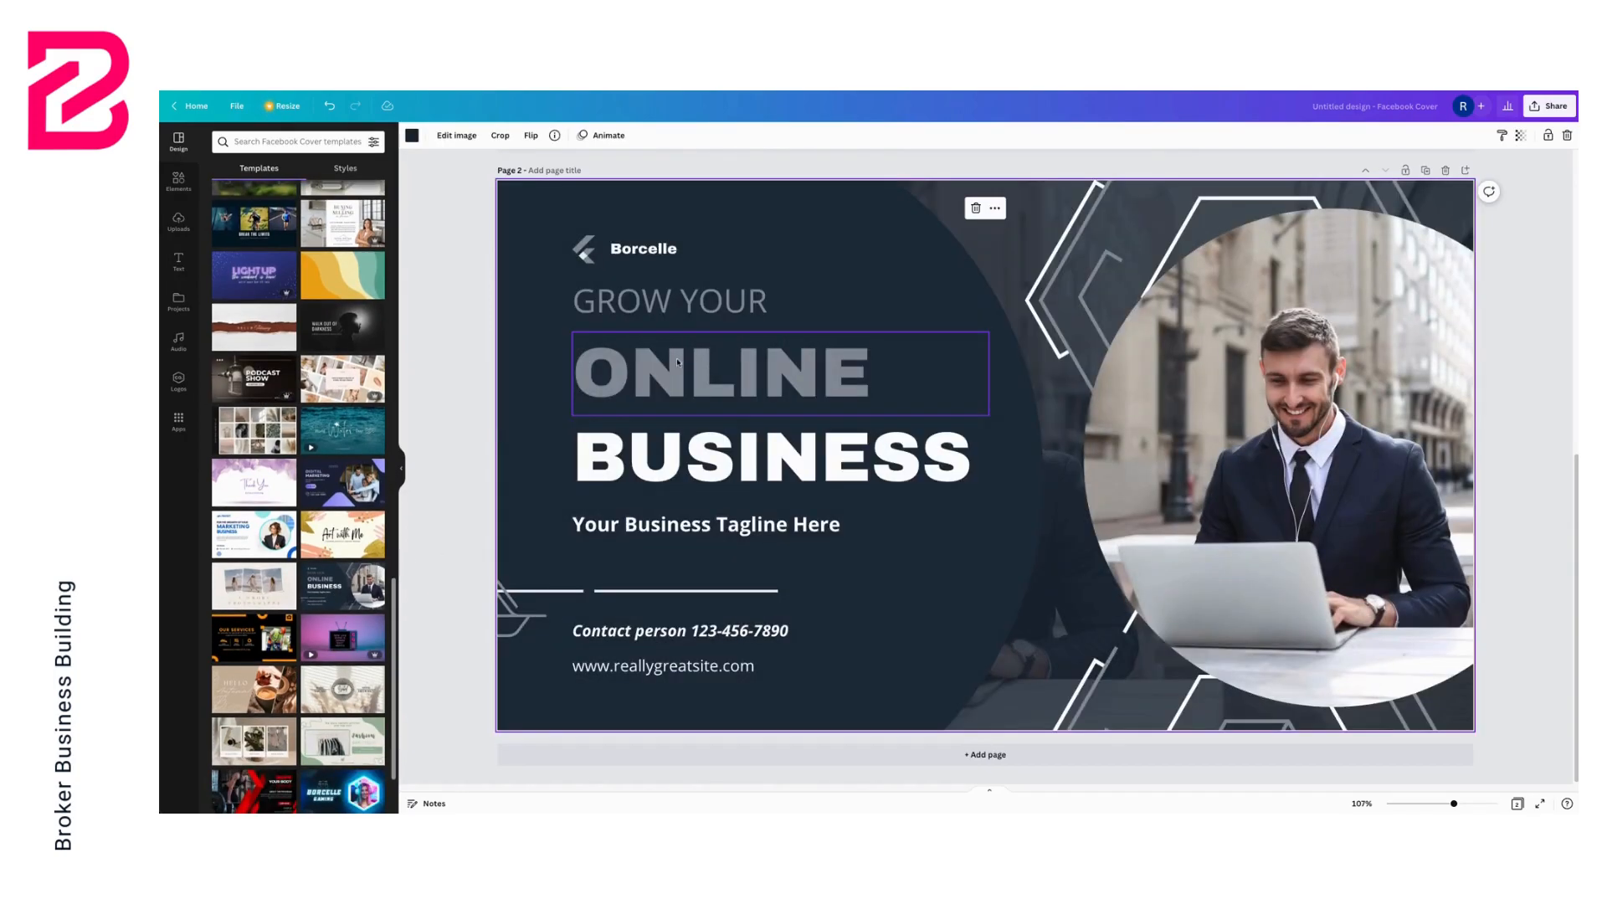
Apply the LoanU colour palette to the second page, cycling through its colour combinations to a light teal version
left_click(345, 168)
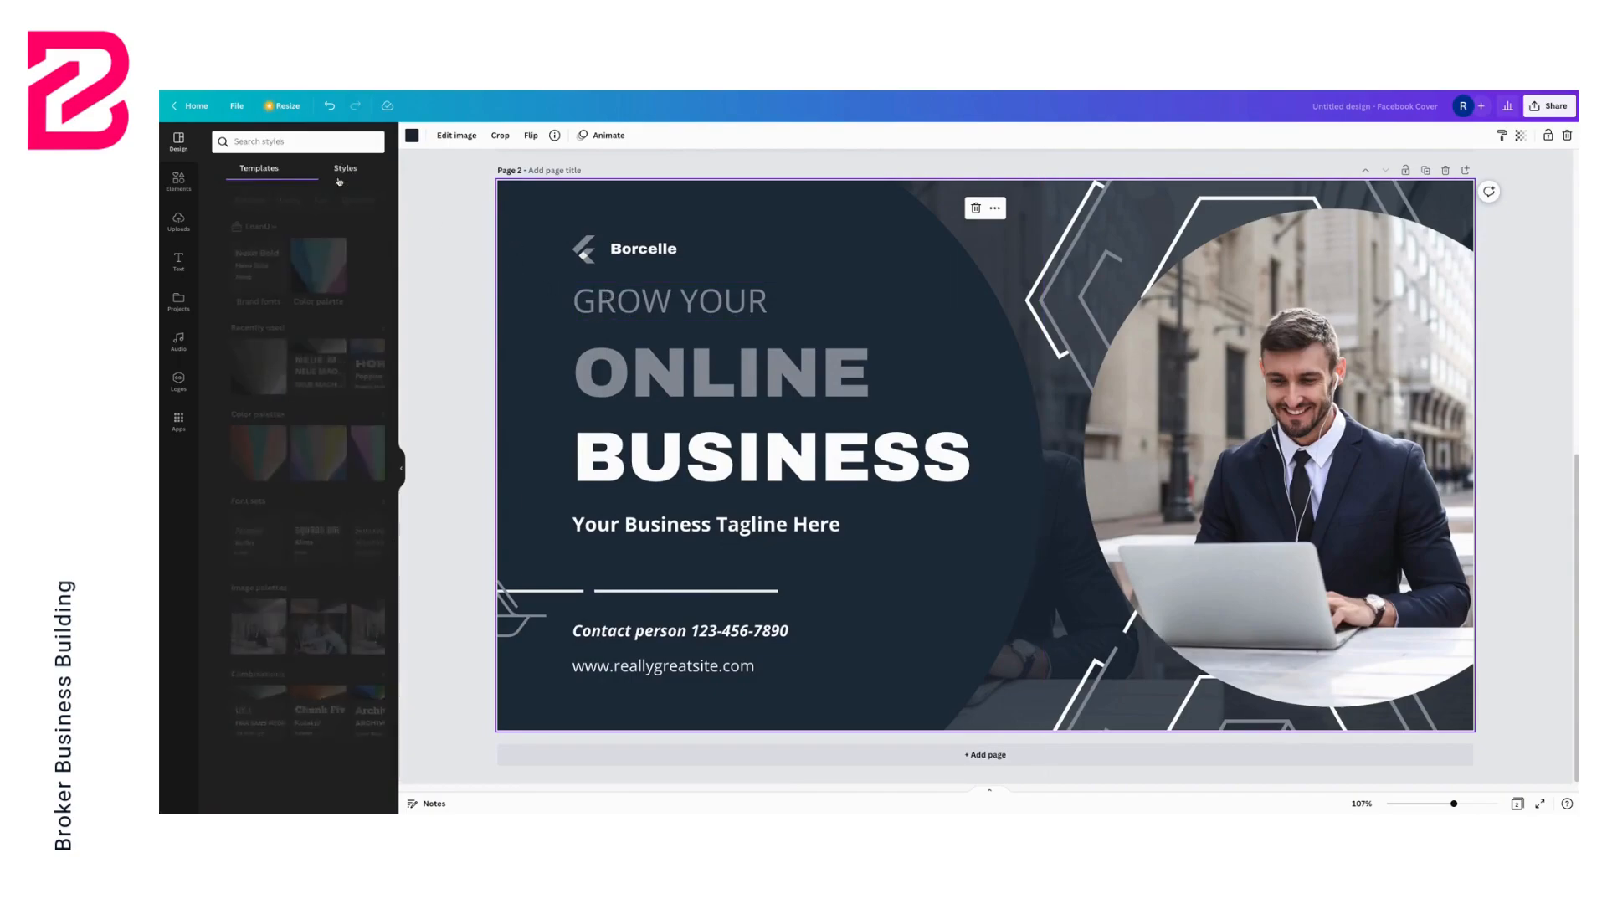
left_click(301, 266)
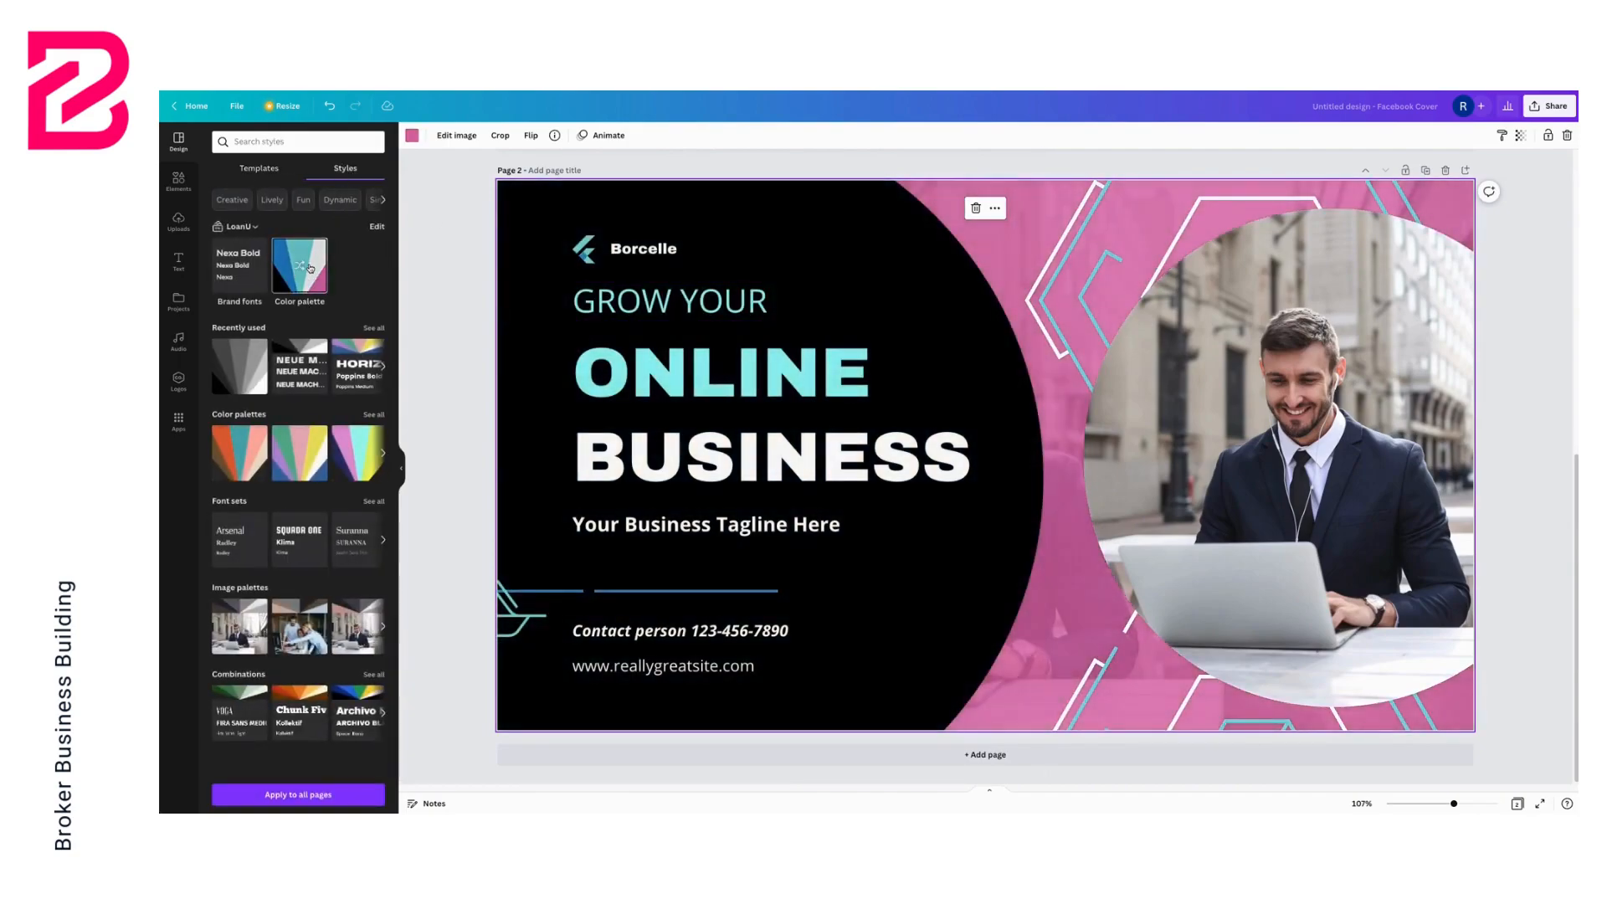
left_click(310, 268)
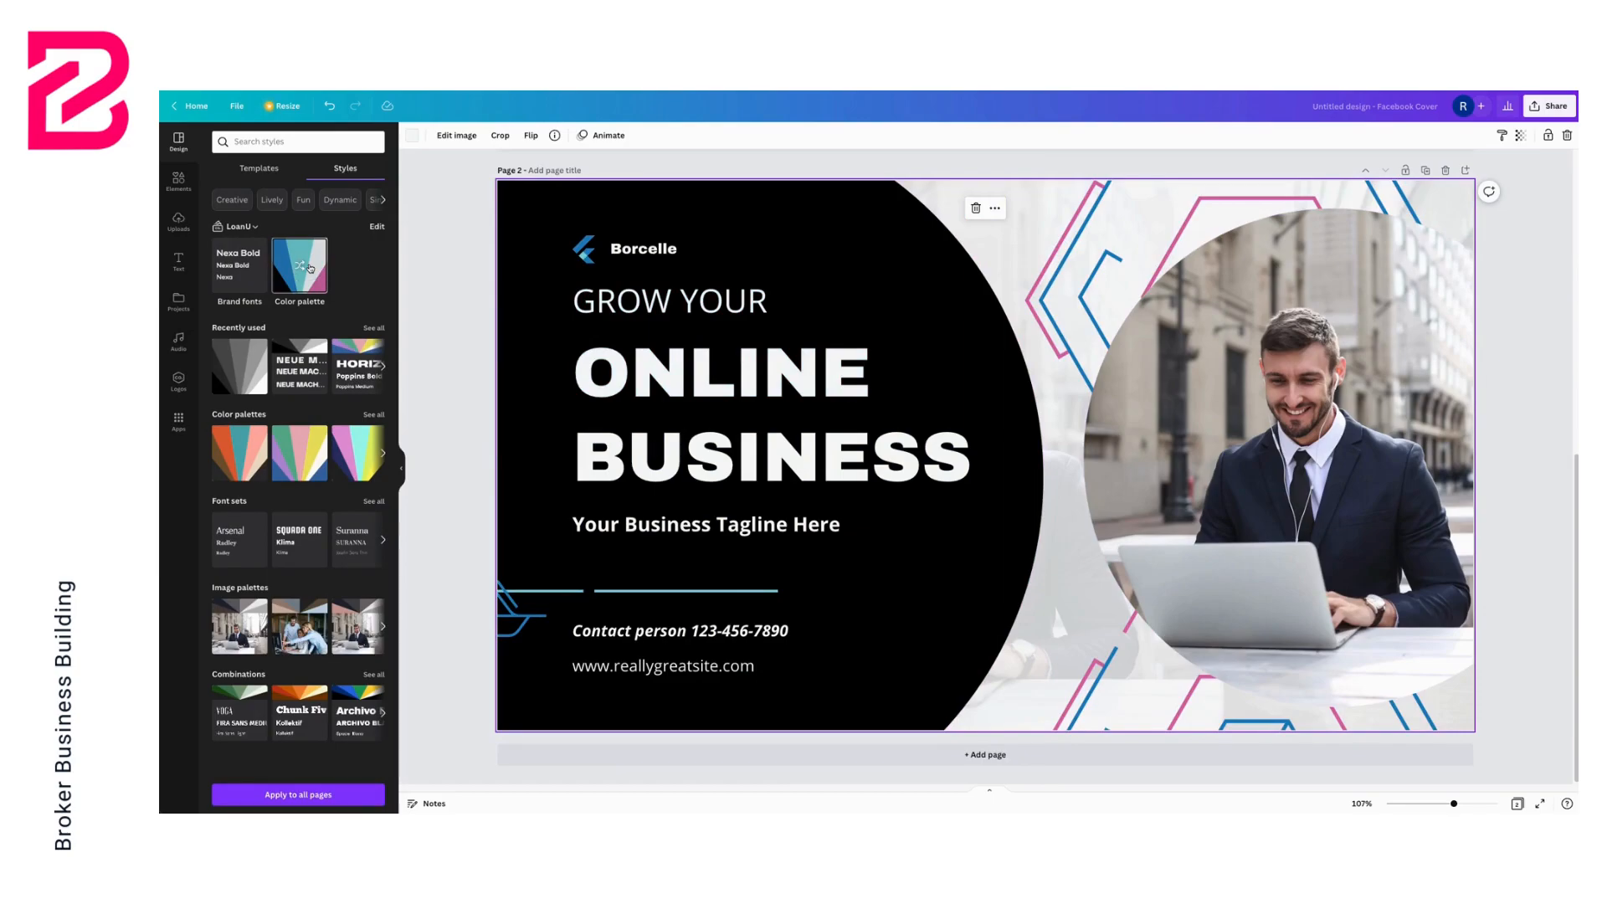
left_click(310, 267)
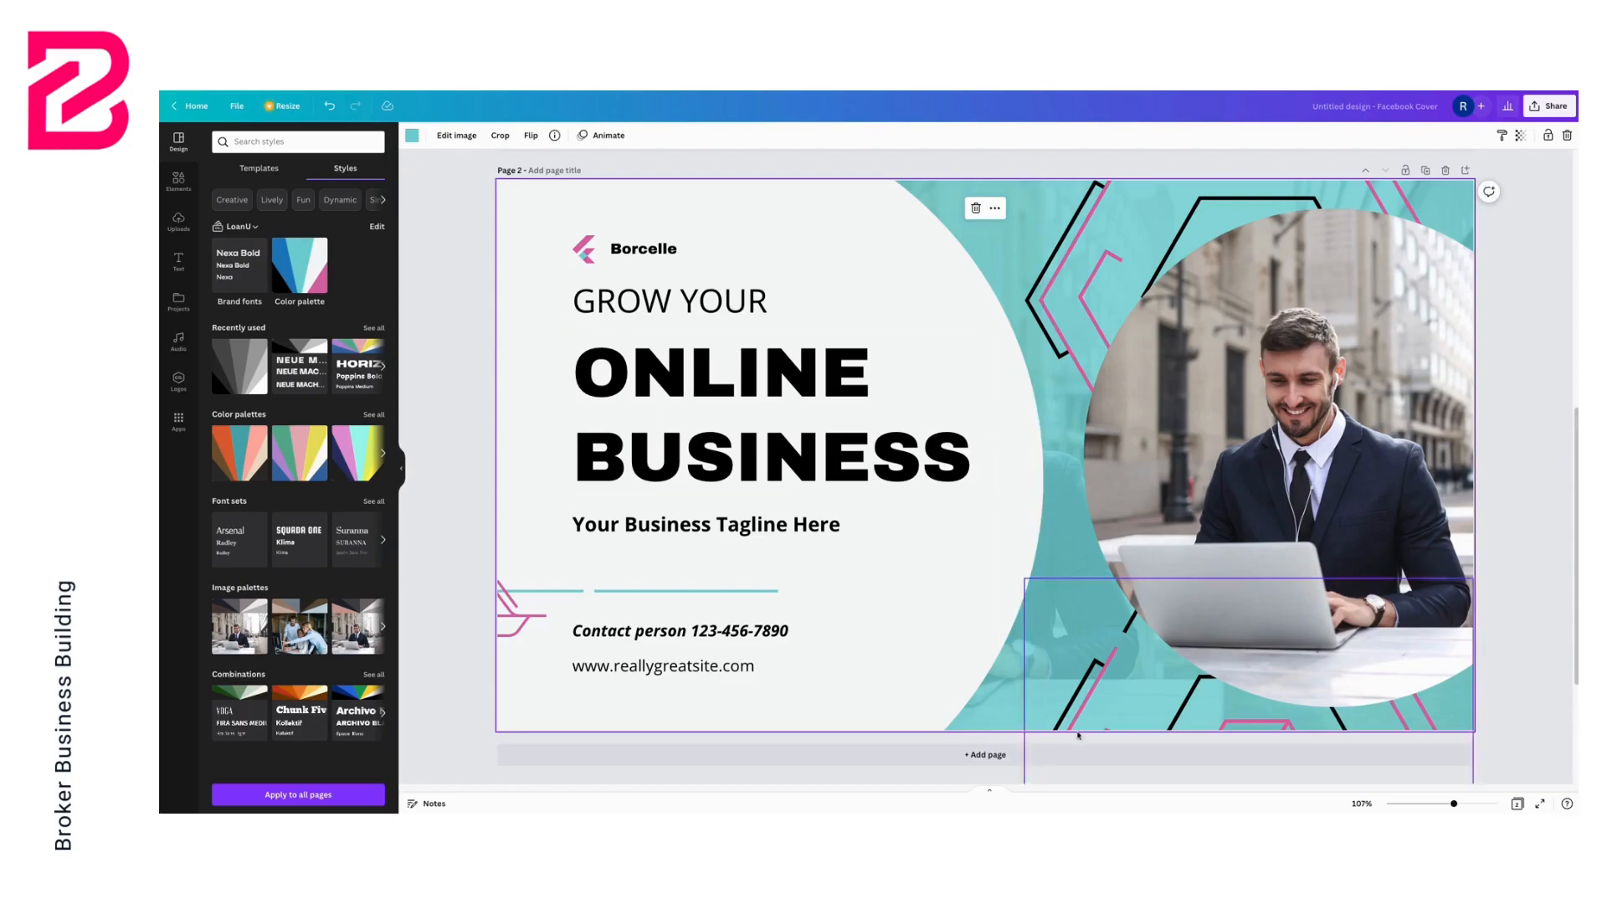
Add a third page and delete its background colour
left_click(1030, 755)
left_click(603, 485)
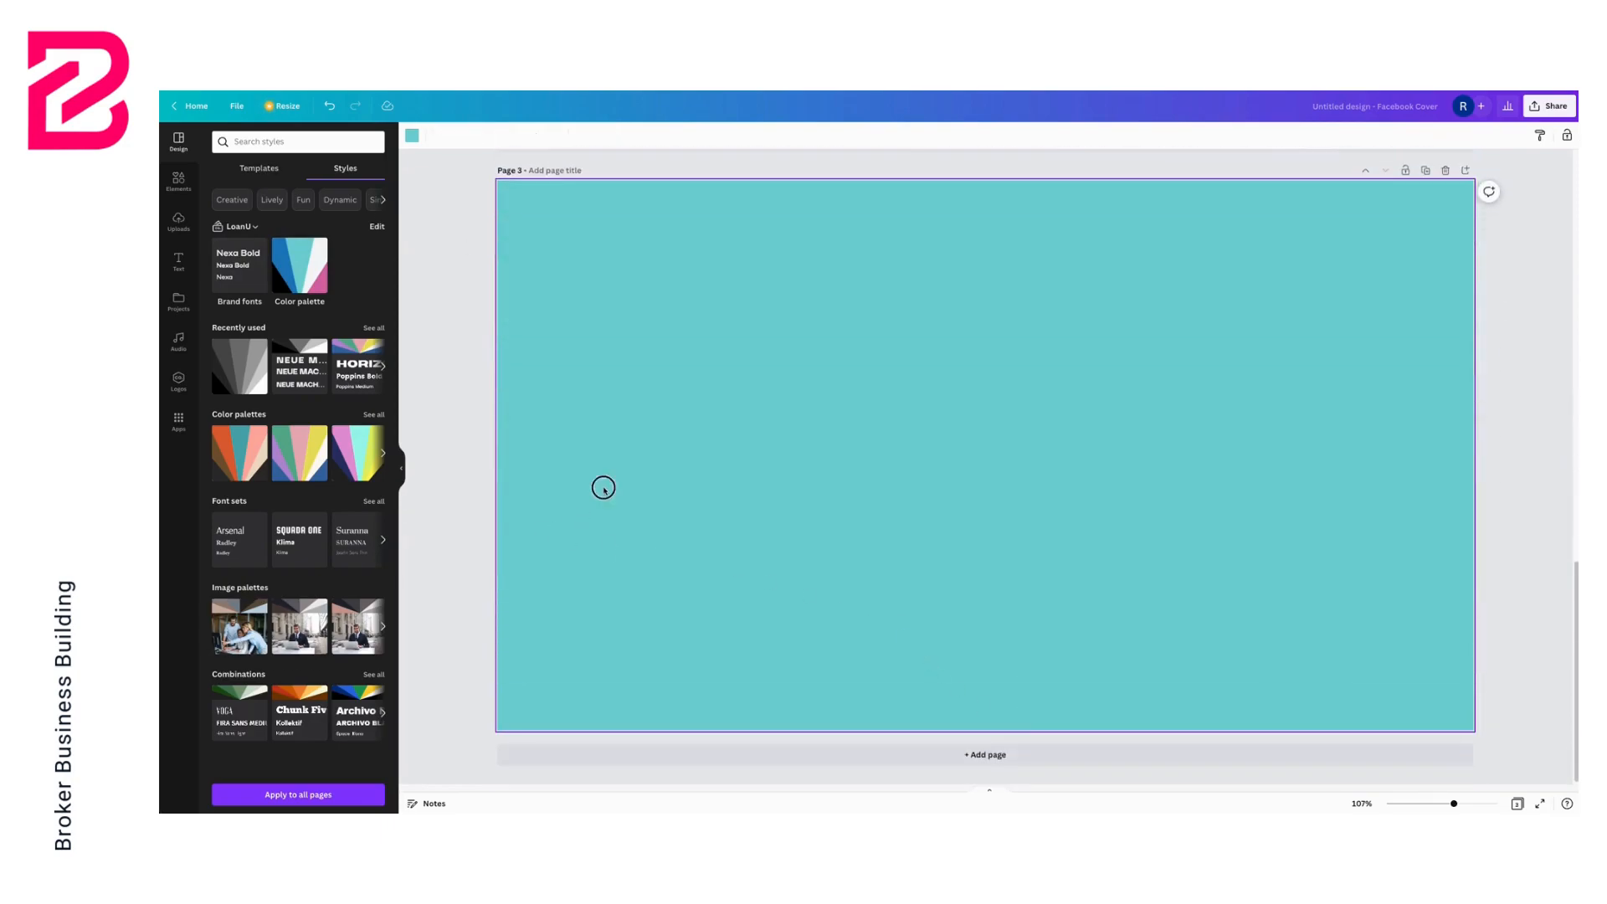
key("Delete")
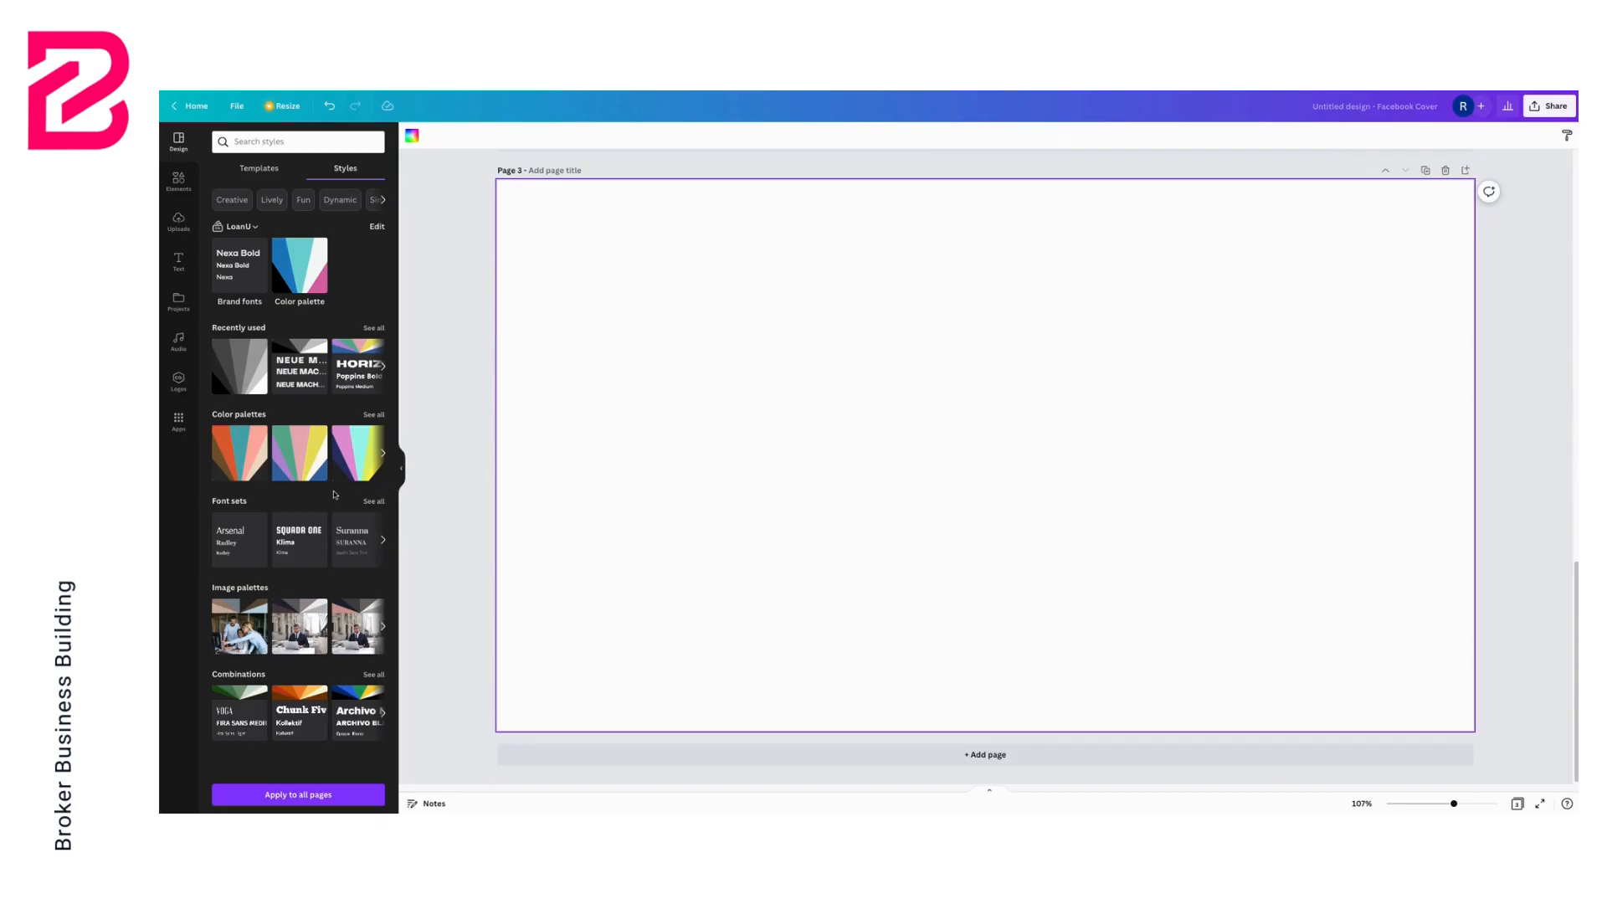
Apply the For the Growth of Your Marketing Business template to the third page
left_click(259, 168)
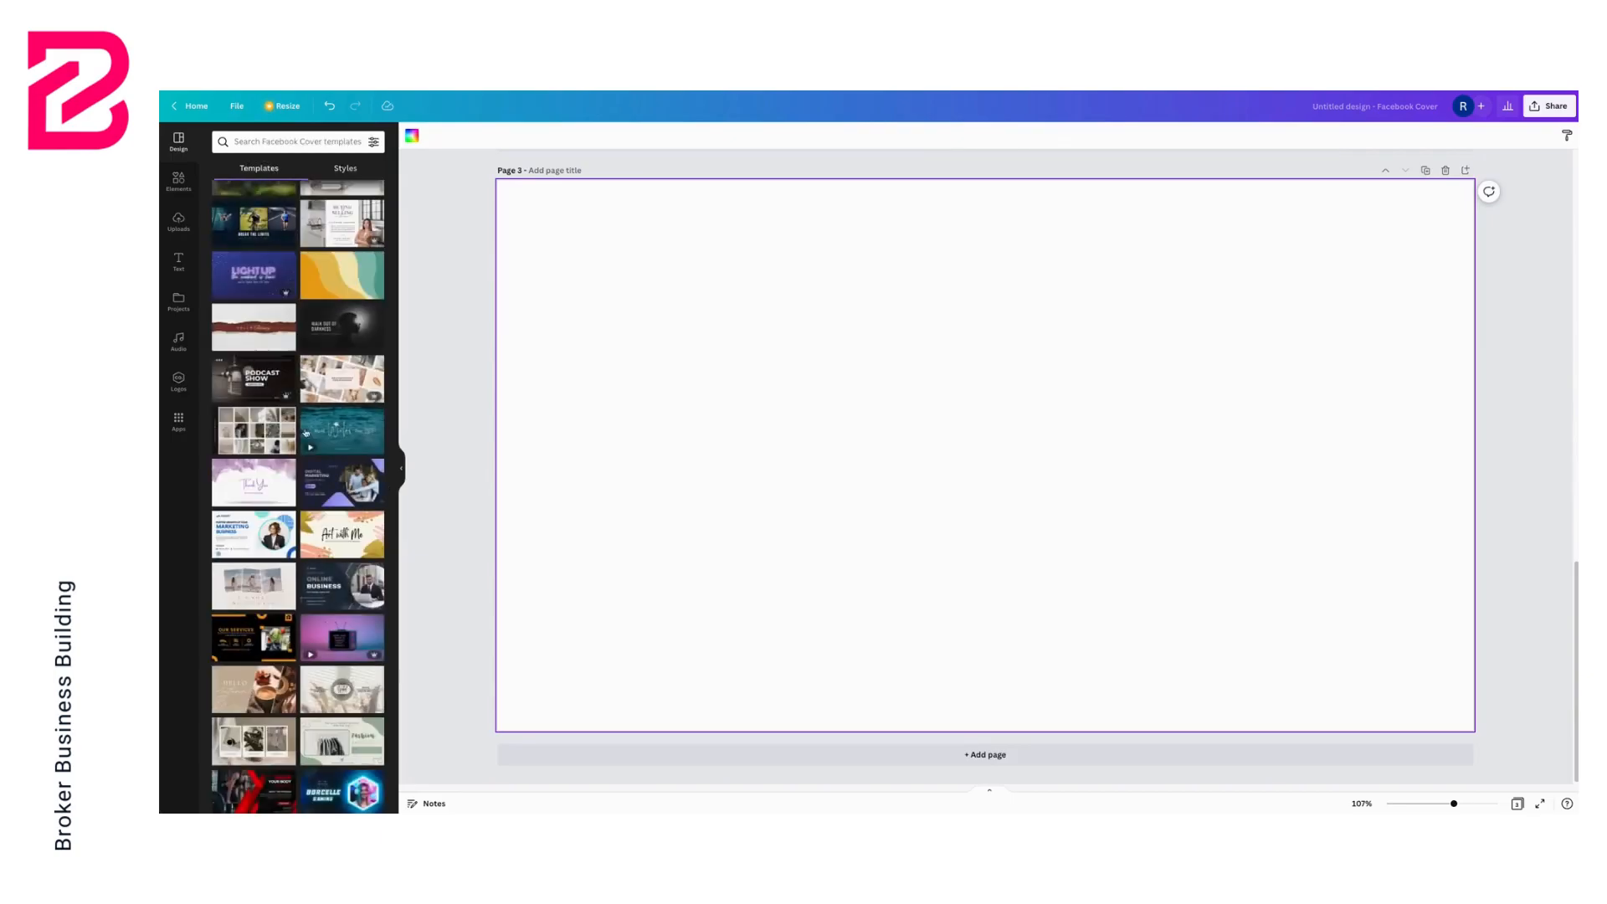
scroll(308, 466, "down", 2)
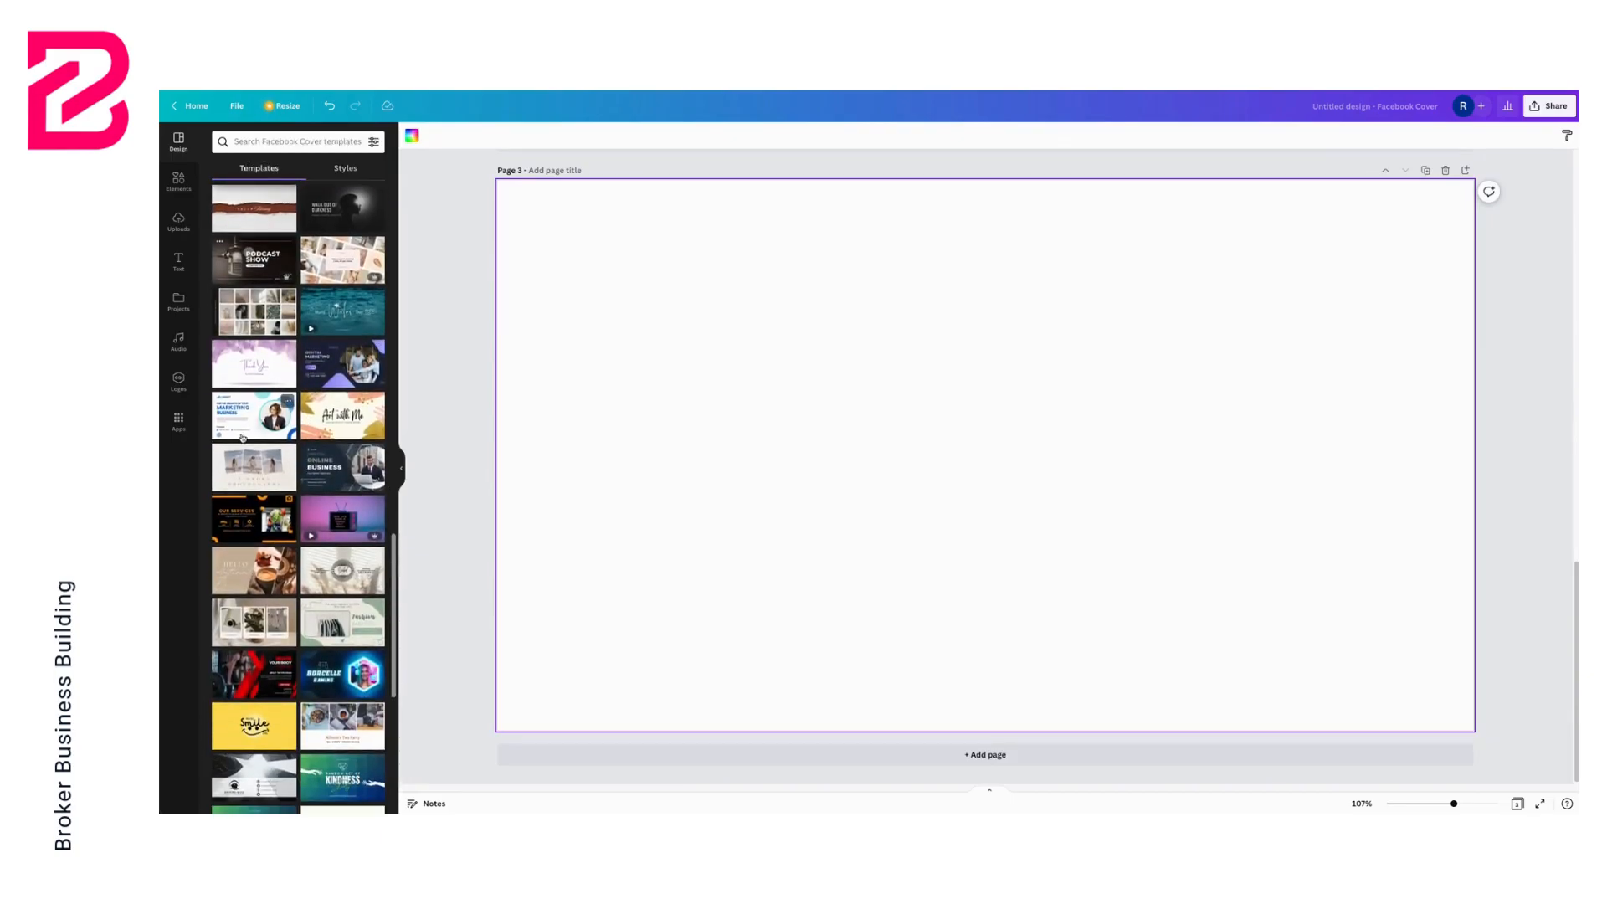
left_click(243, 437)
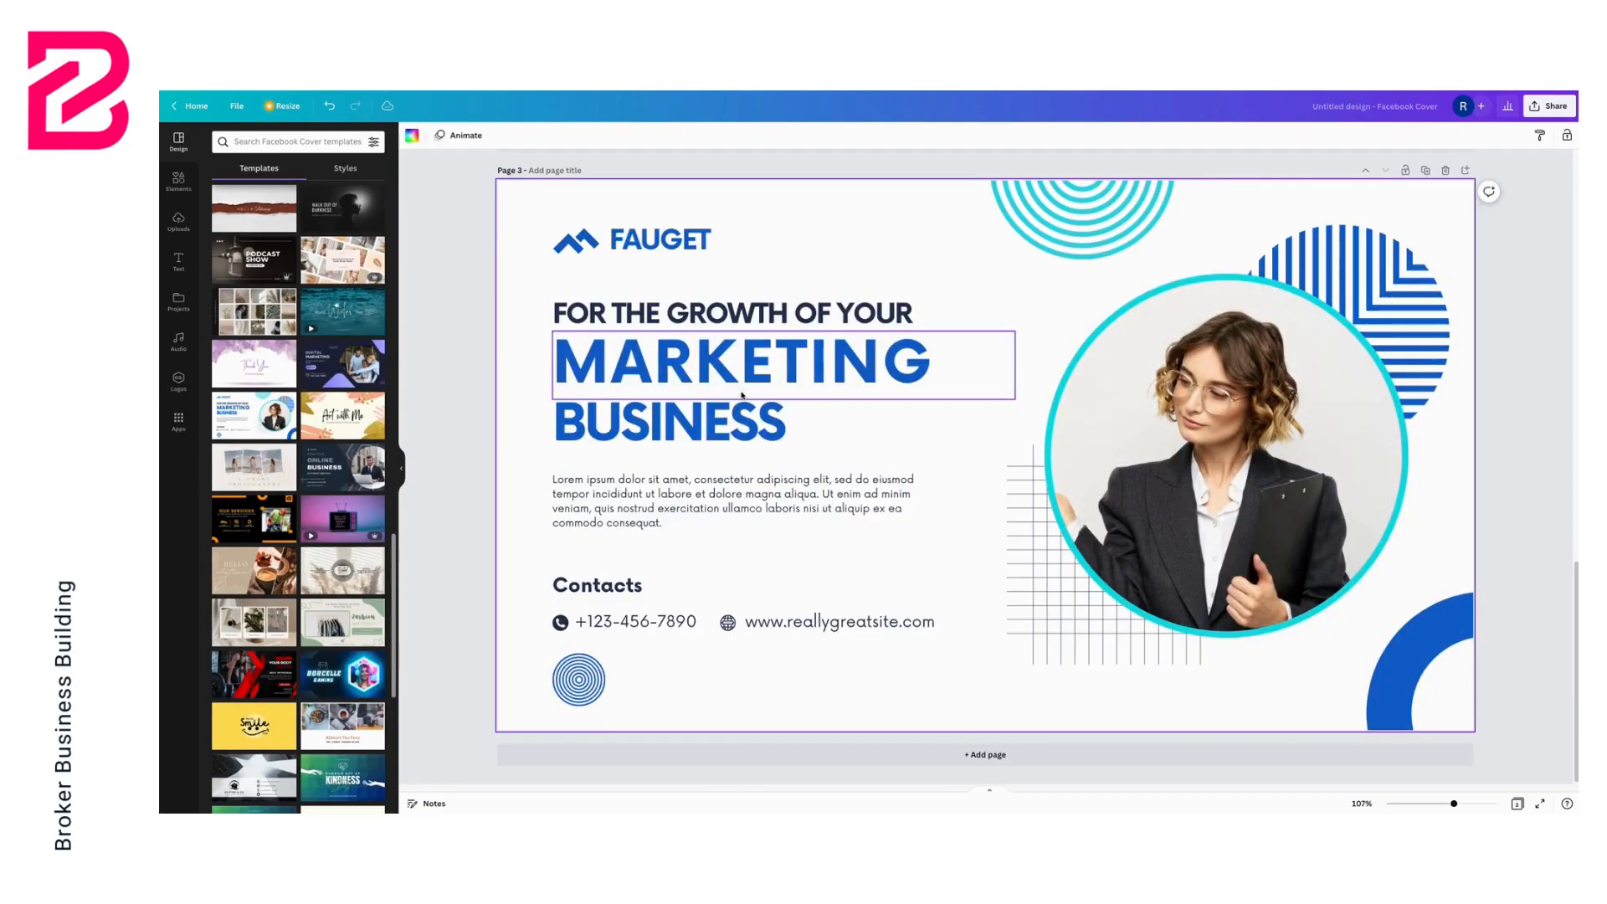
Apply the LoanU colour palette to the third page, cycling its combinations to a light version with teal and pink accents
left_click(344, 168)
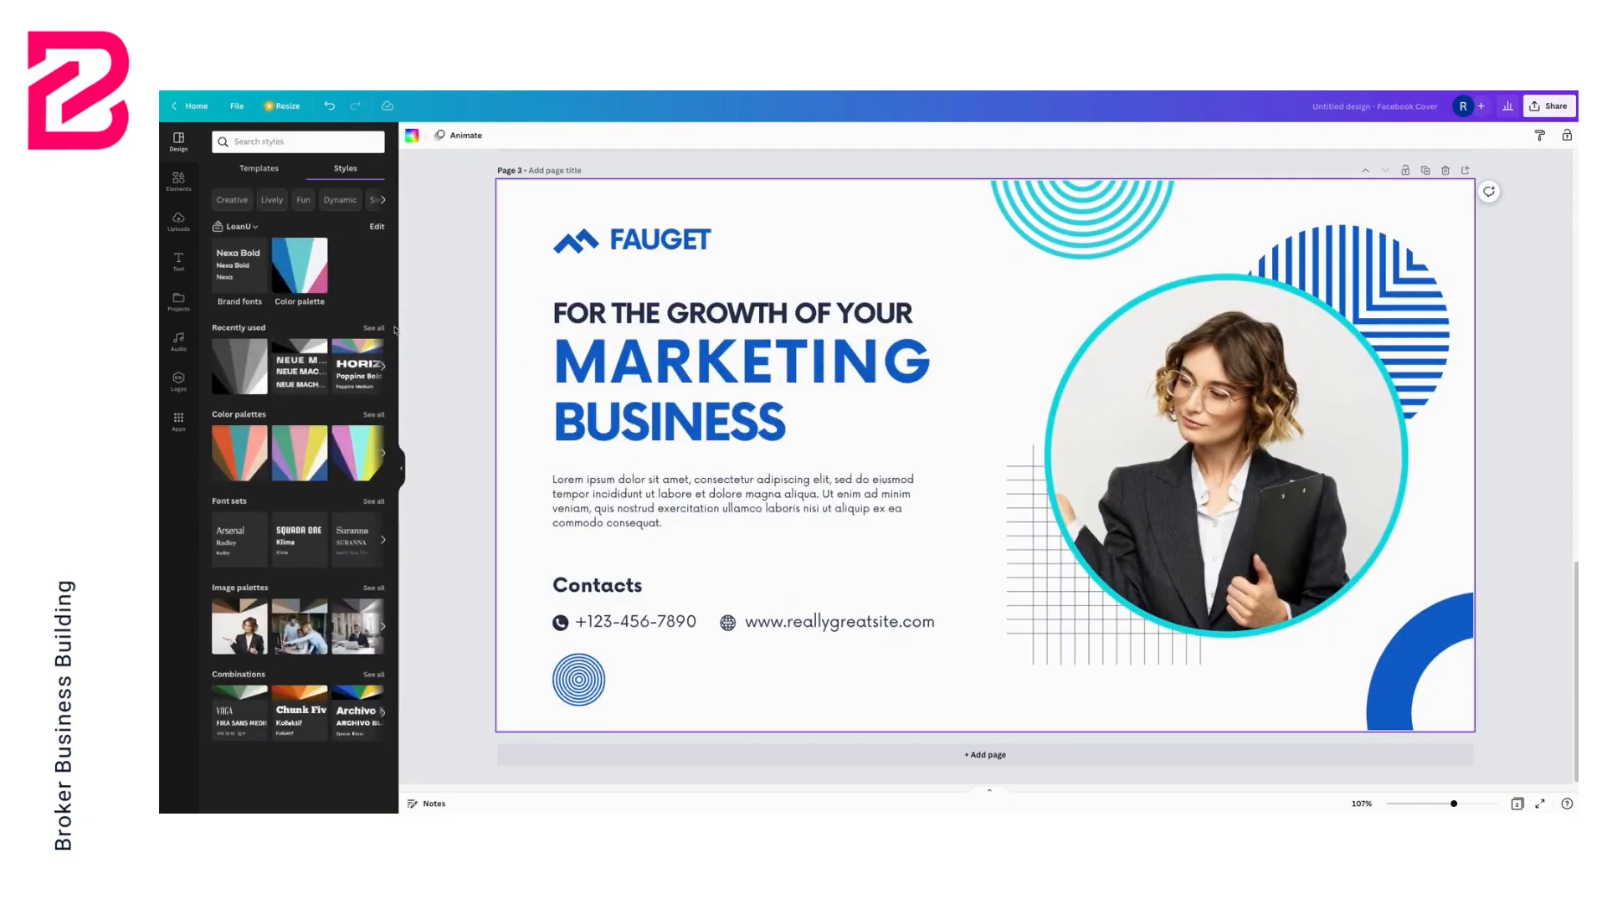
left_click(303, 282)
left_click(303, 284)
left_click(310, 279)
left_click(309, 279)
left_click(310, 279)
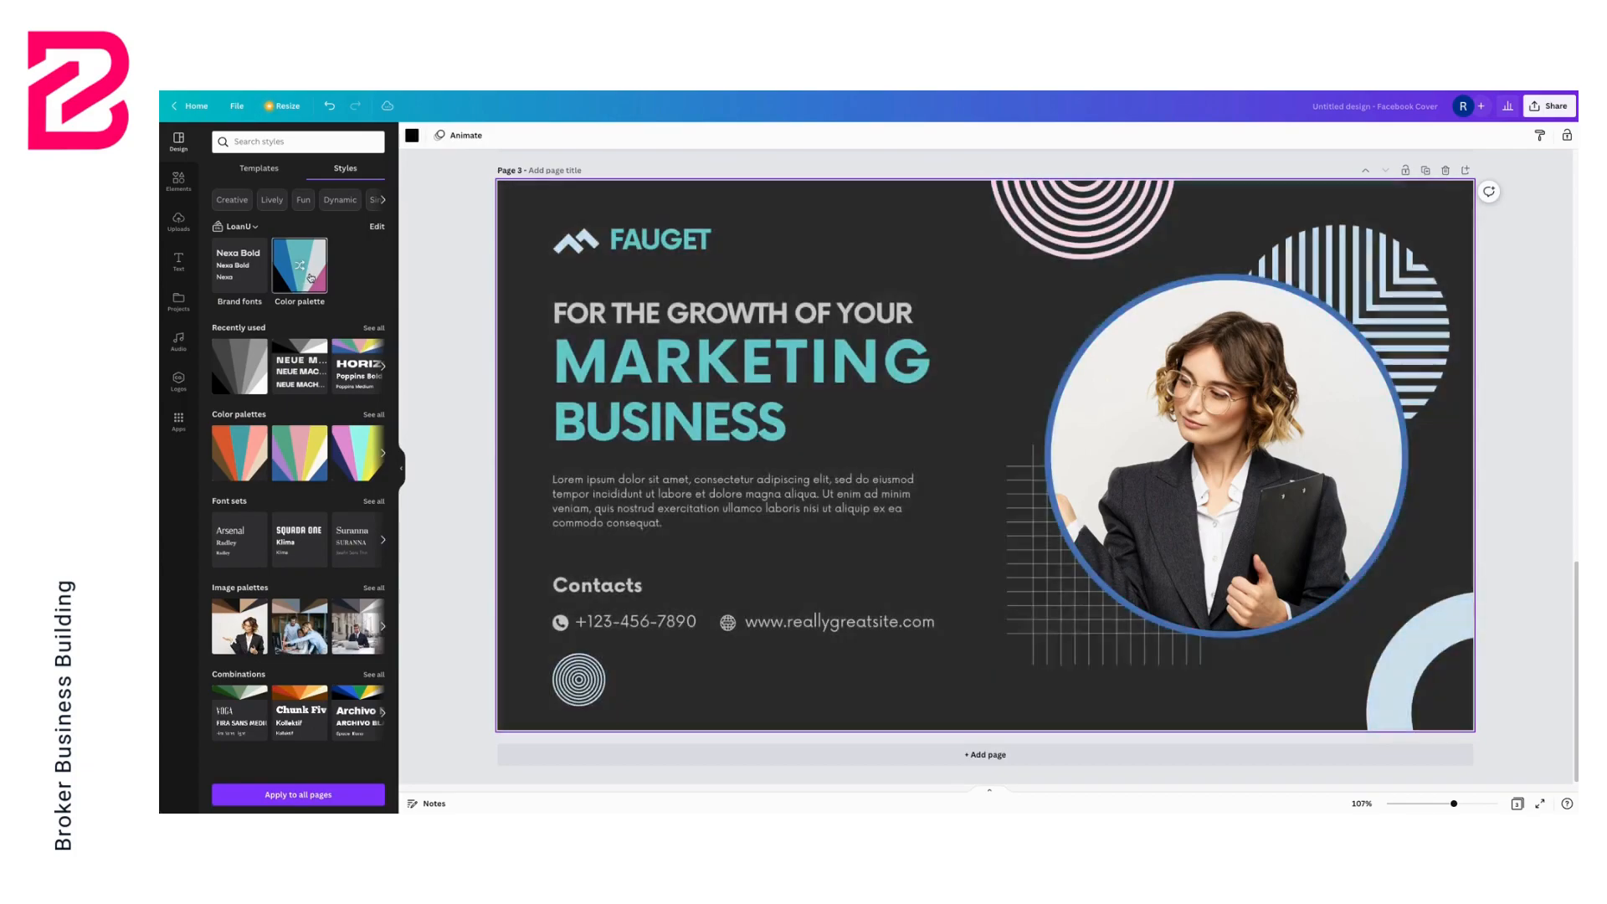
left_click(310, 279)
left_click(310, 279)
left_click(310, 278)
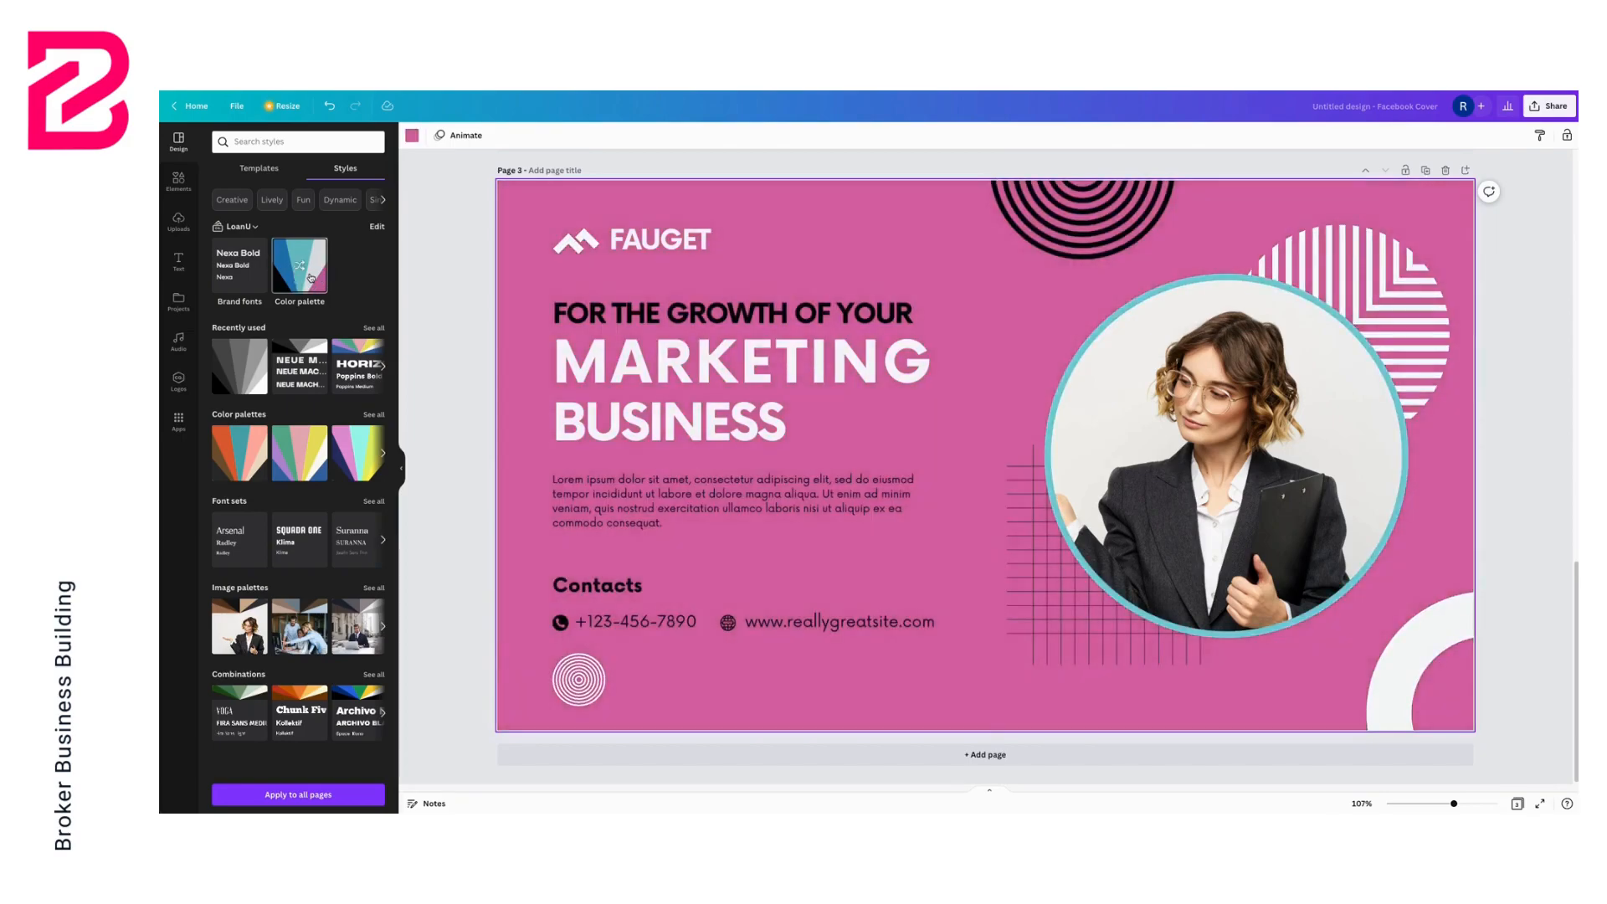
left_click(310, 278)
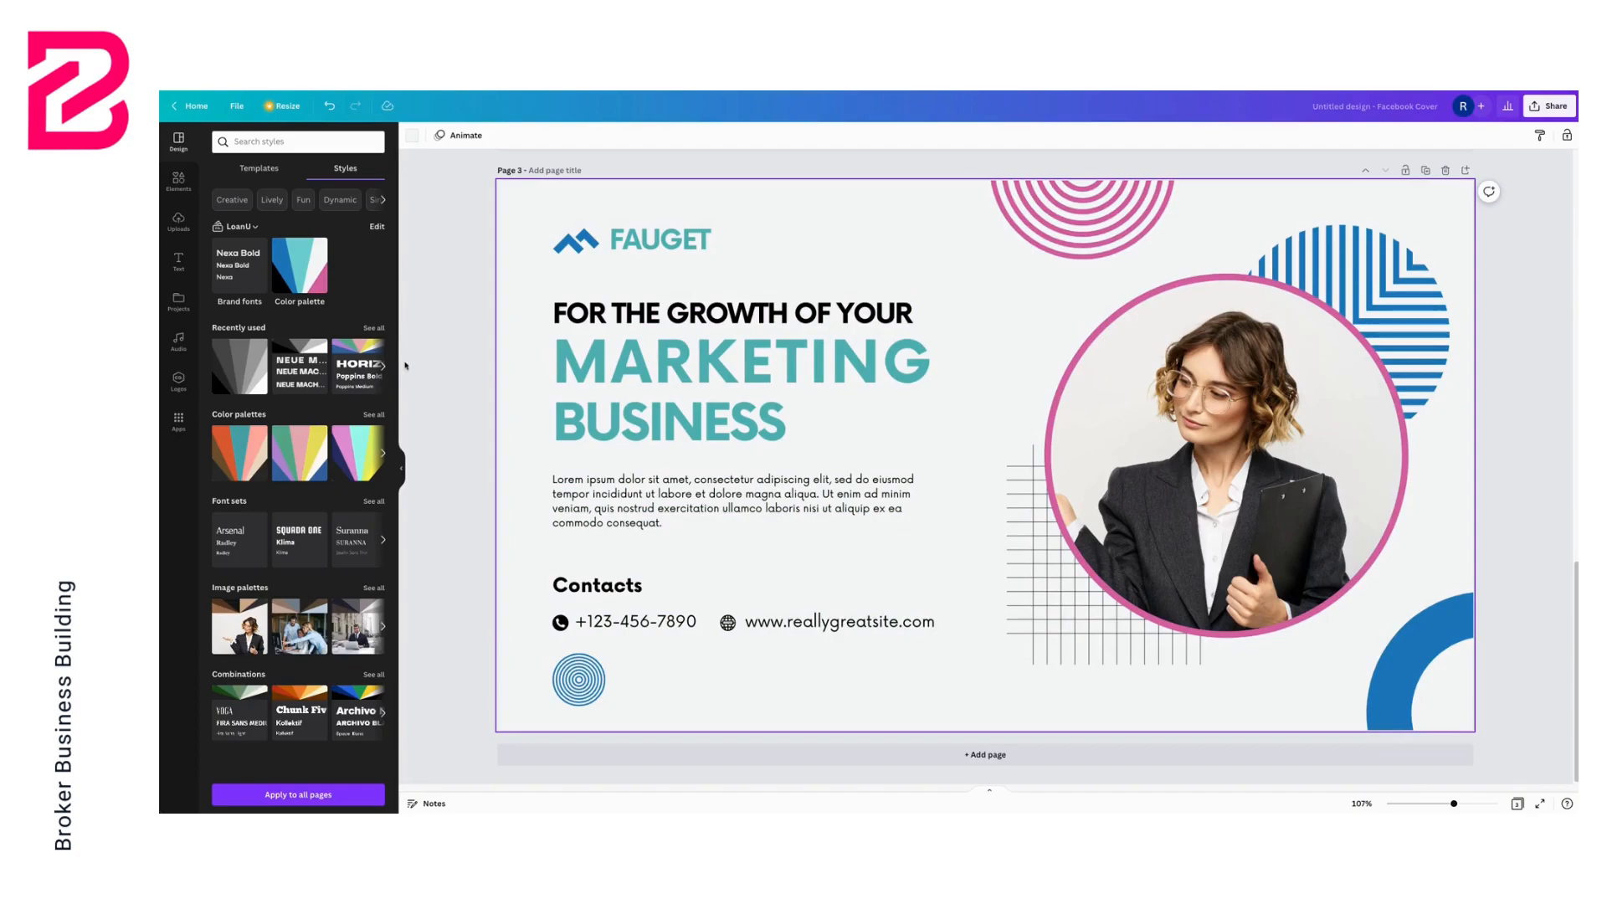
Add a fourth page and apply the We're Creative Business Marketing Agency template to it
left_click(1058, 753)
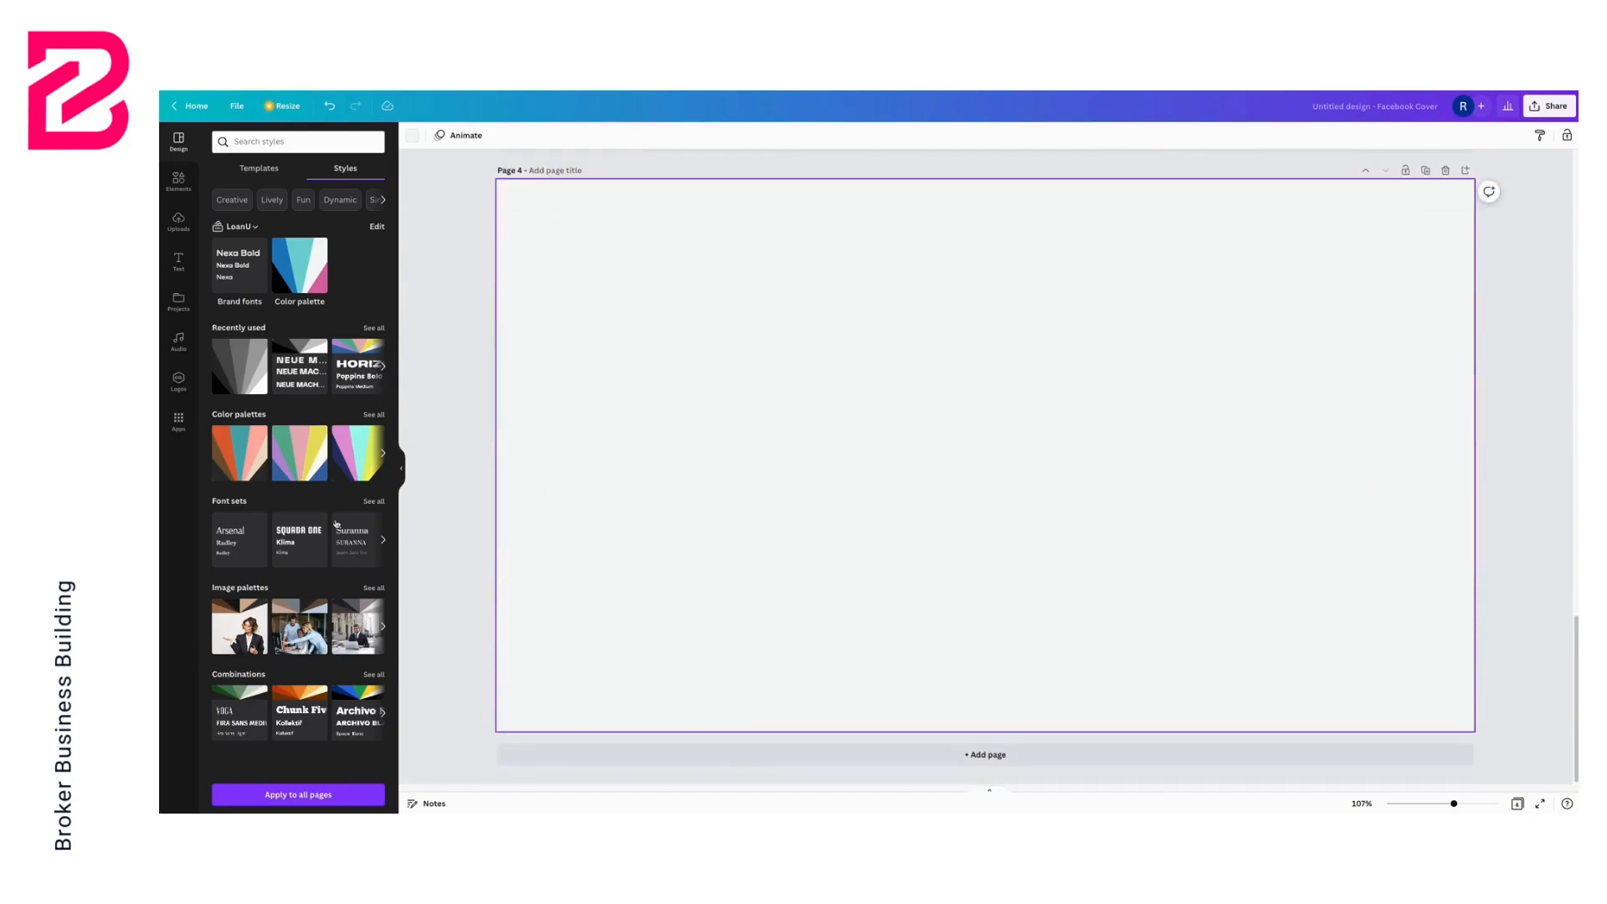
left_click(252, 169)
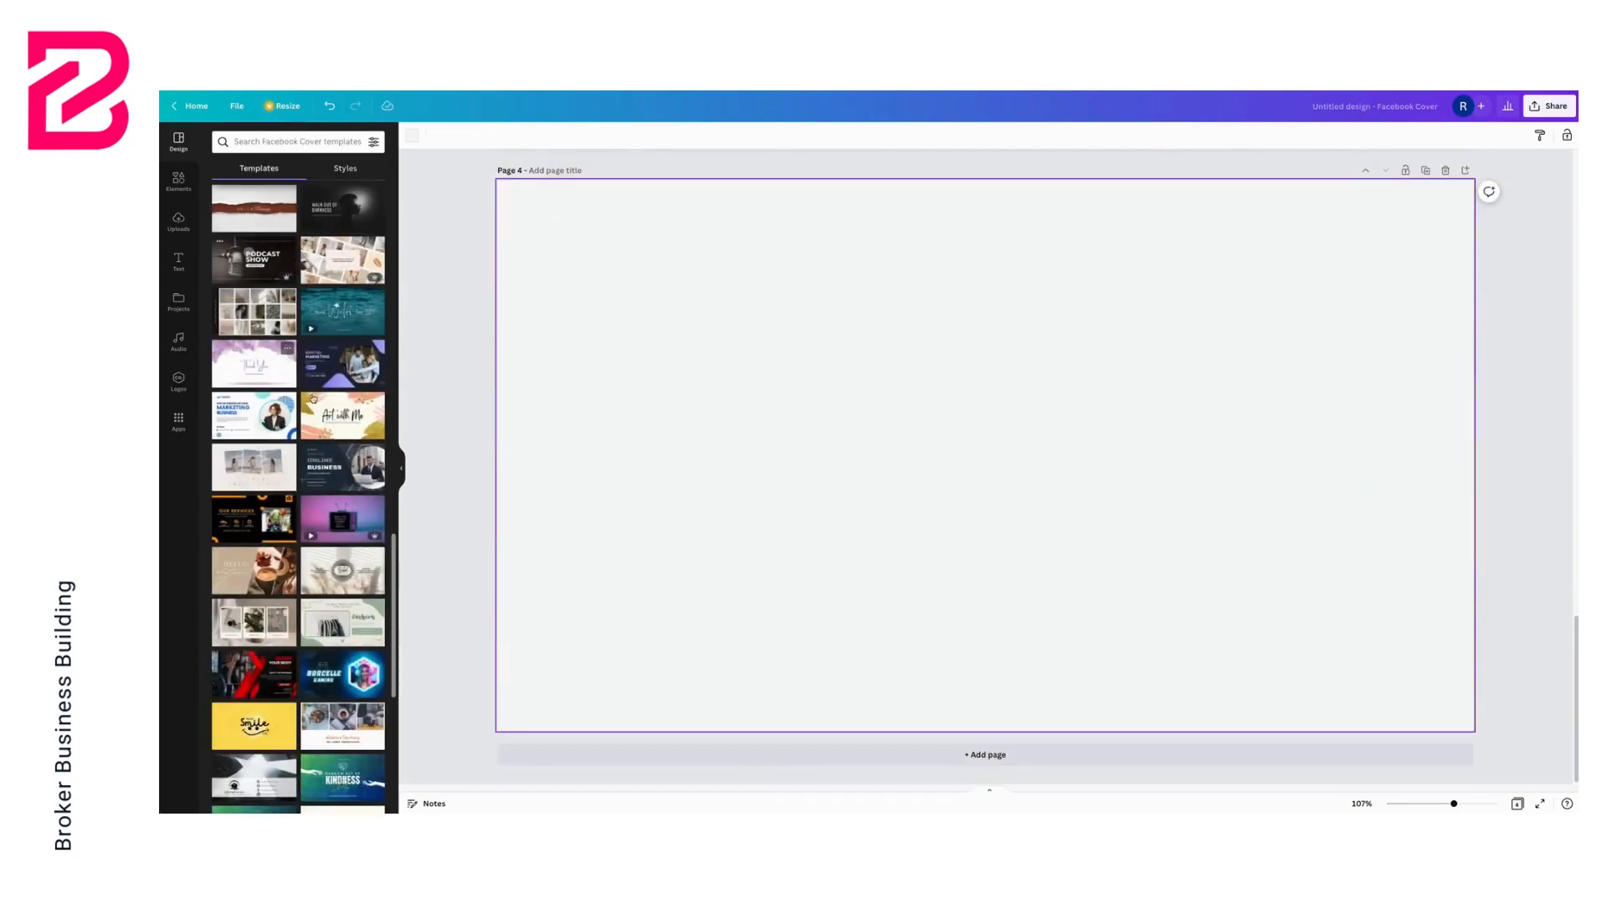
scroll(346, 414, "down", 5)
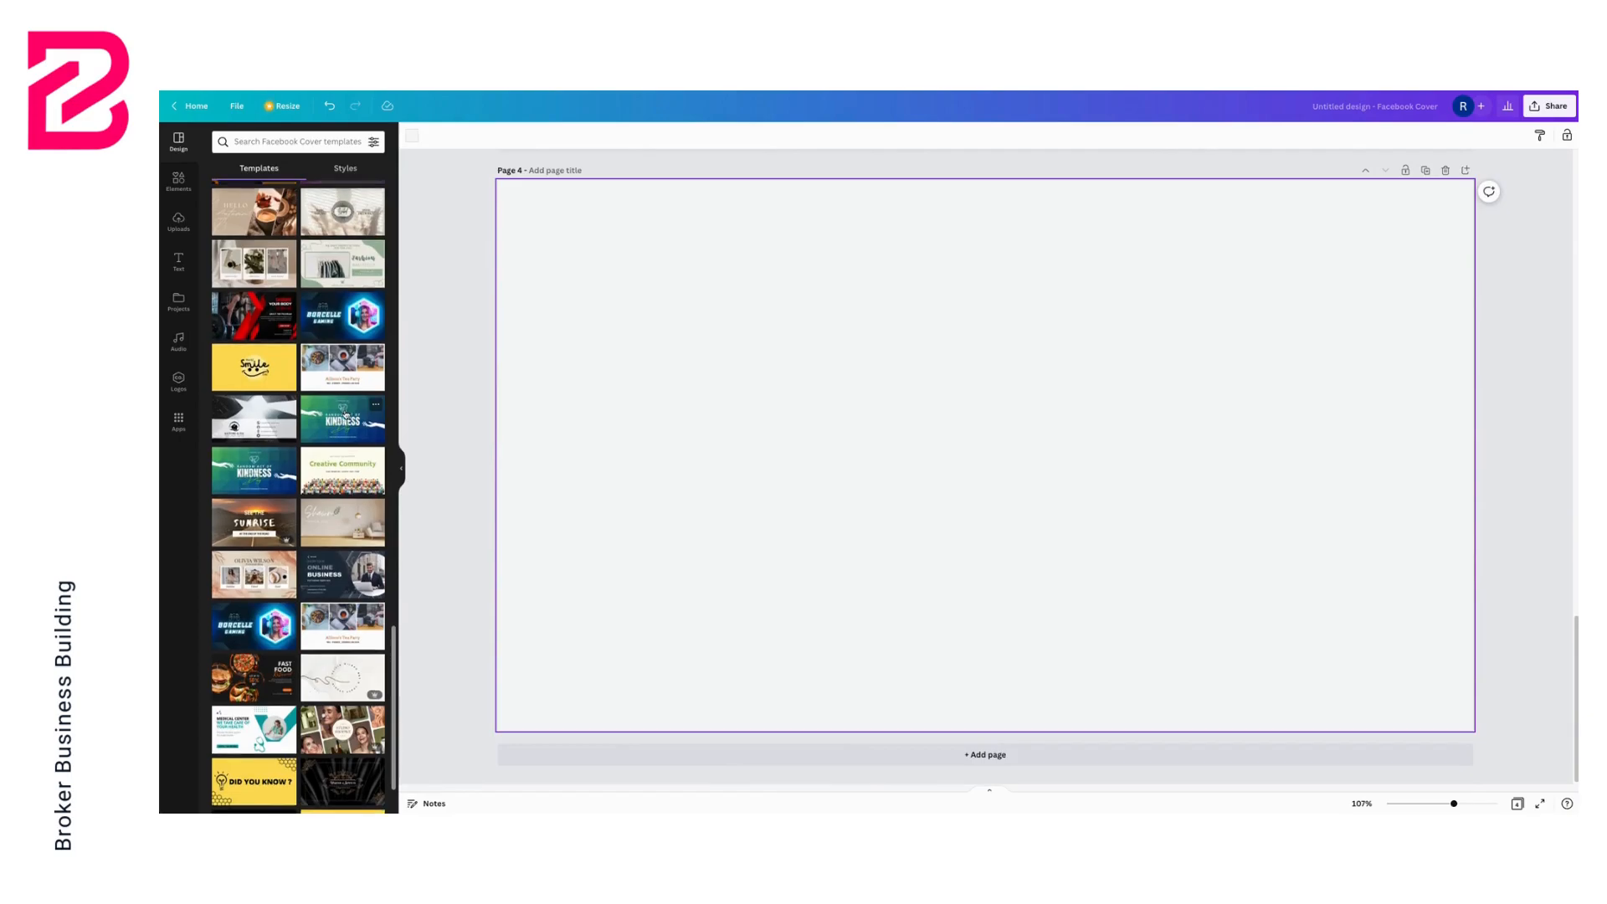
scroll(346, 413, "down", 3)
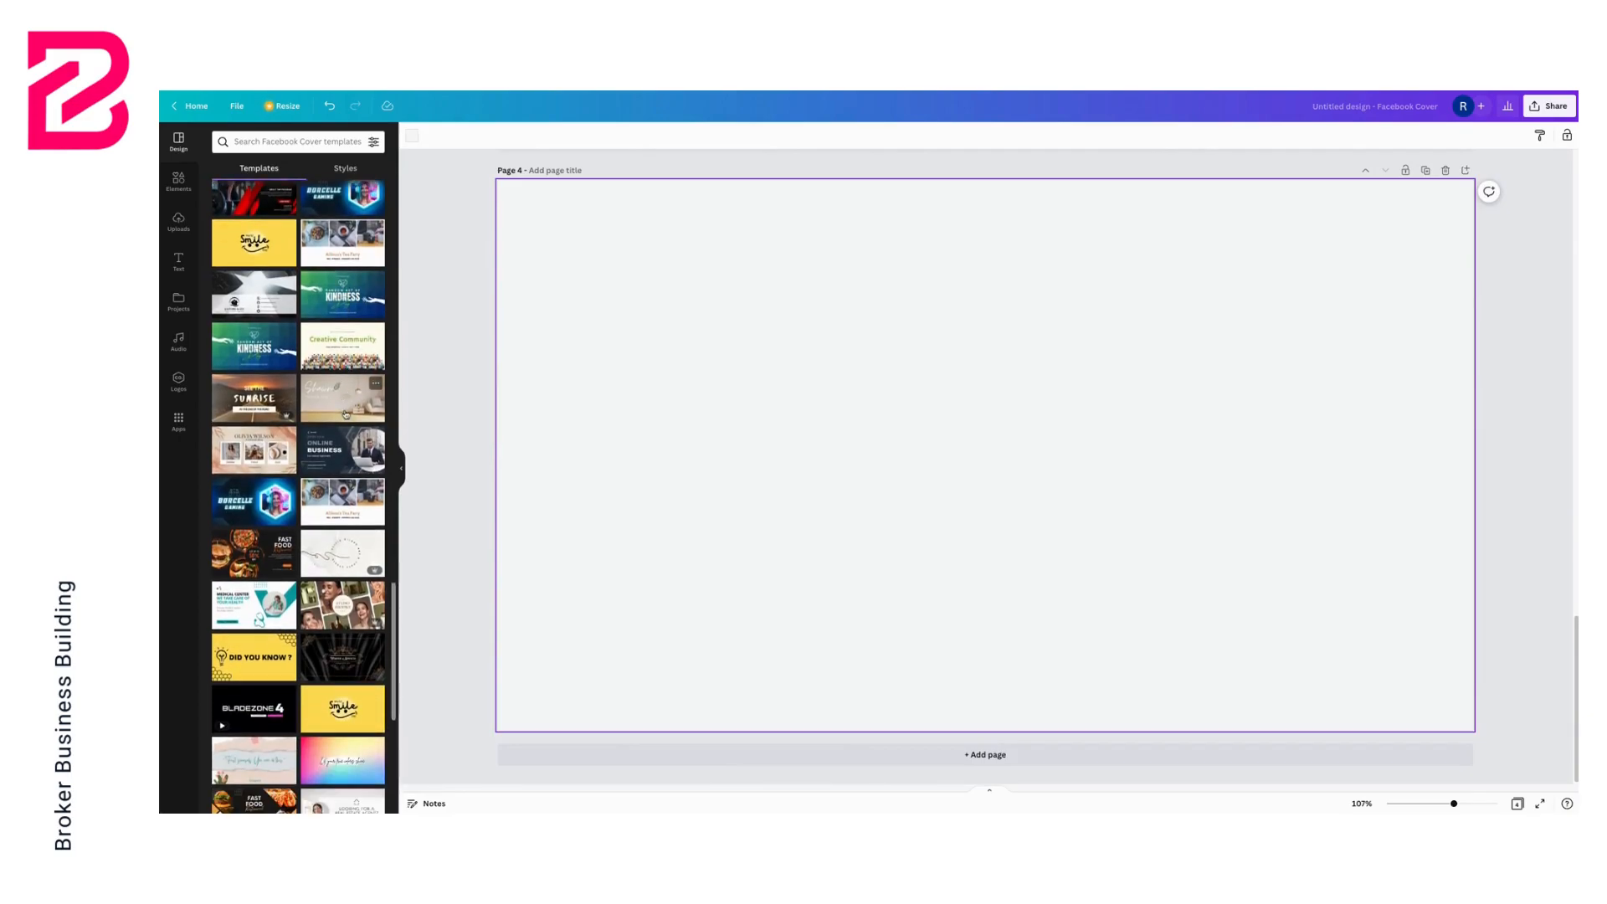
scroll(346, 413, "down", 5)
scroll(345, 414, "down", 5)
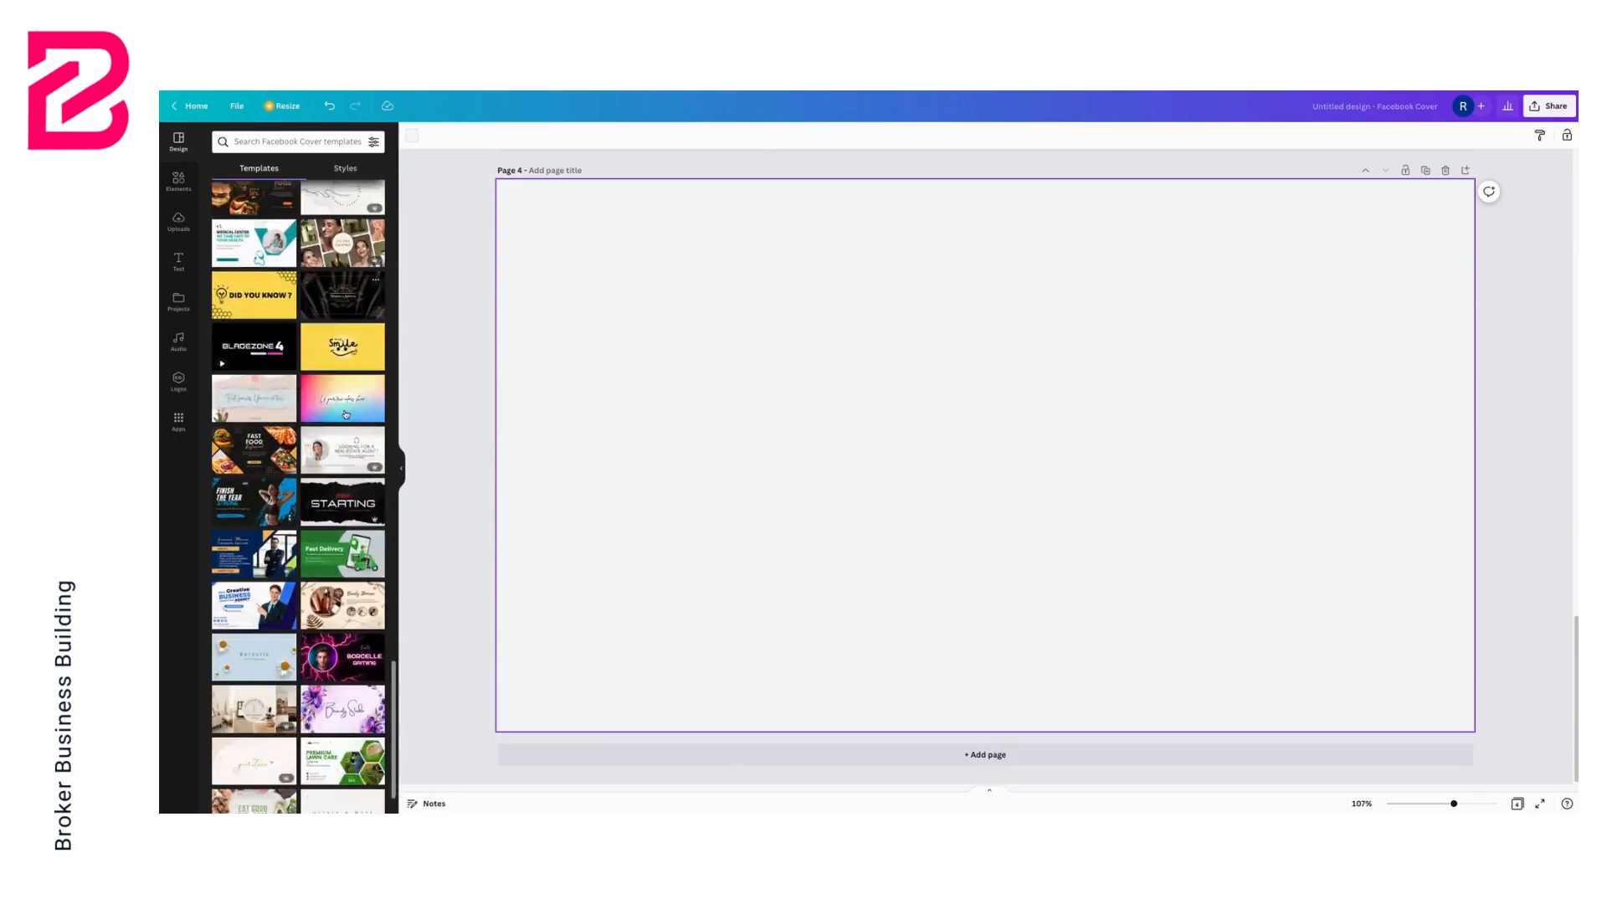
left_click(252, 452)
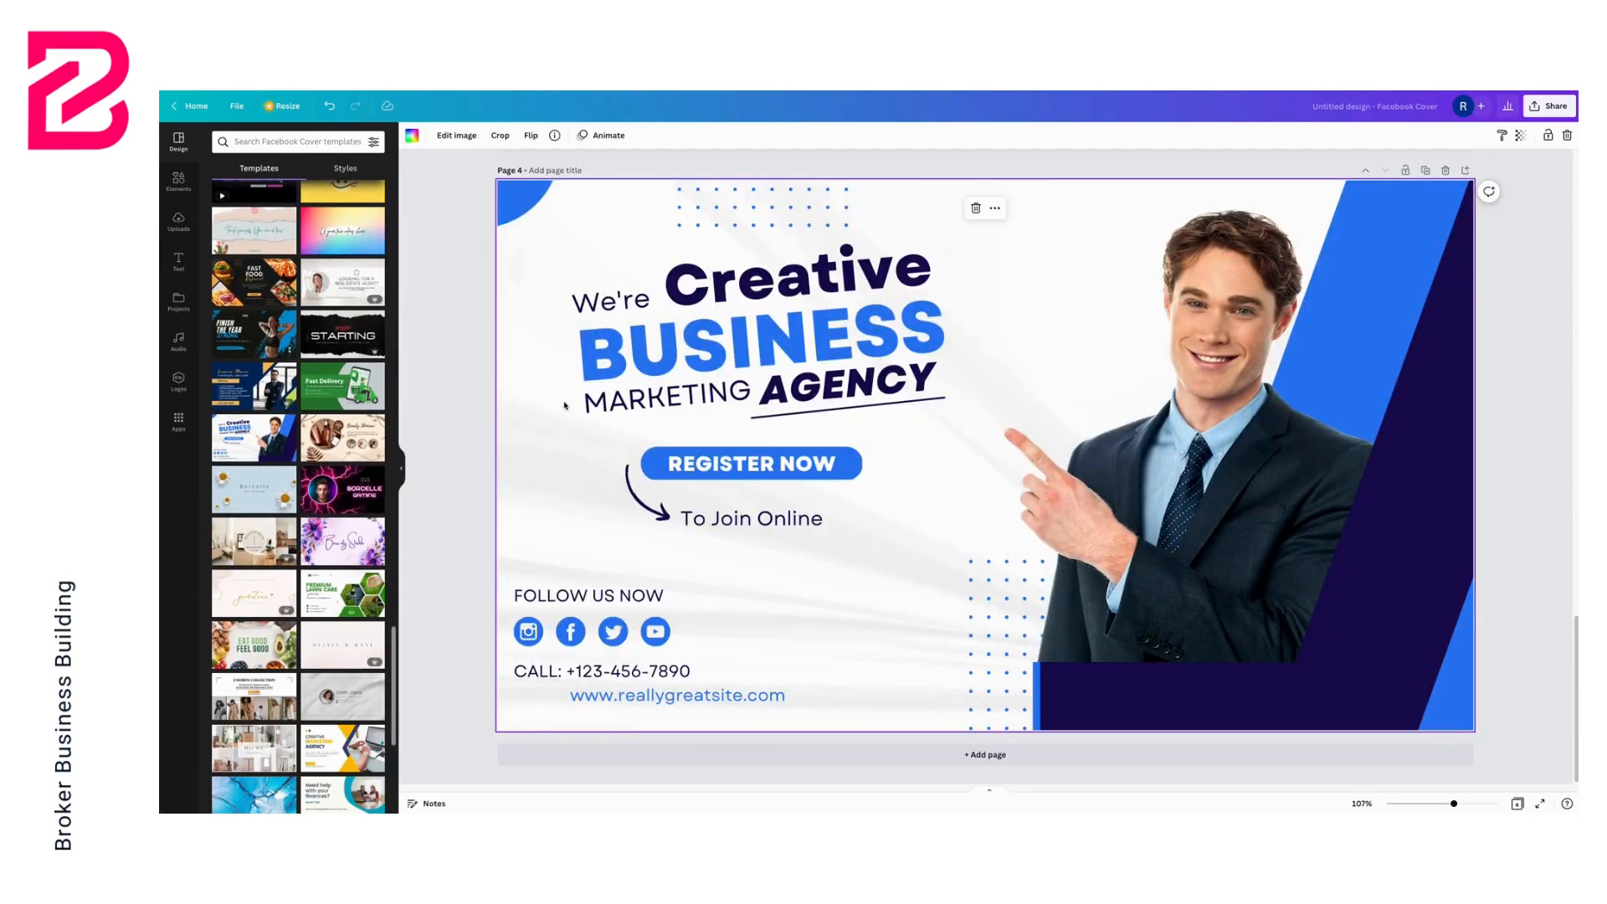
Apply the LoanU colour palette to the fourth page, cycling its combinations to a teal and black version
left_click(345, 168)
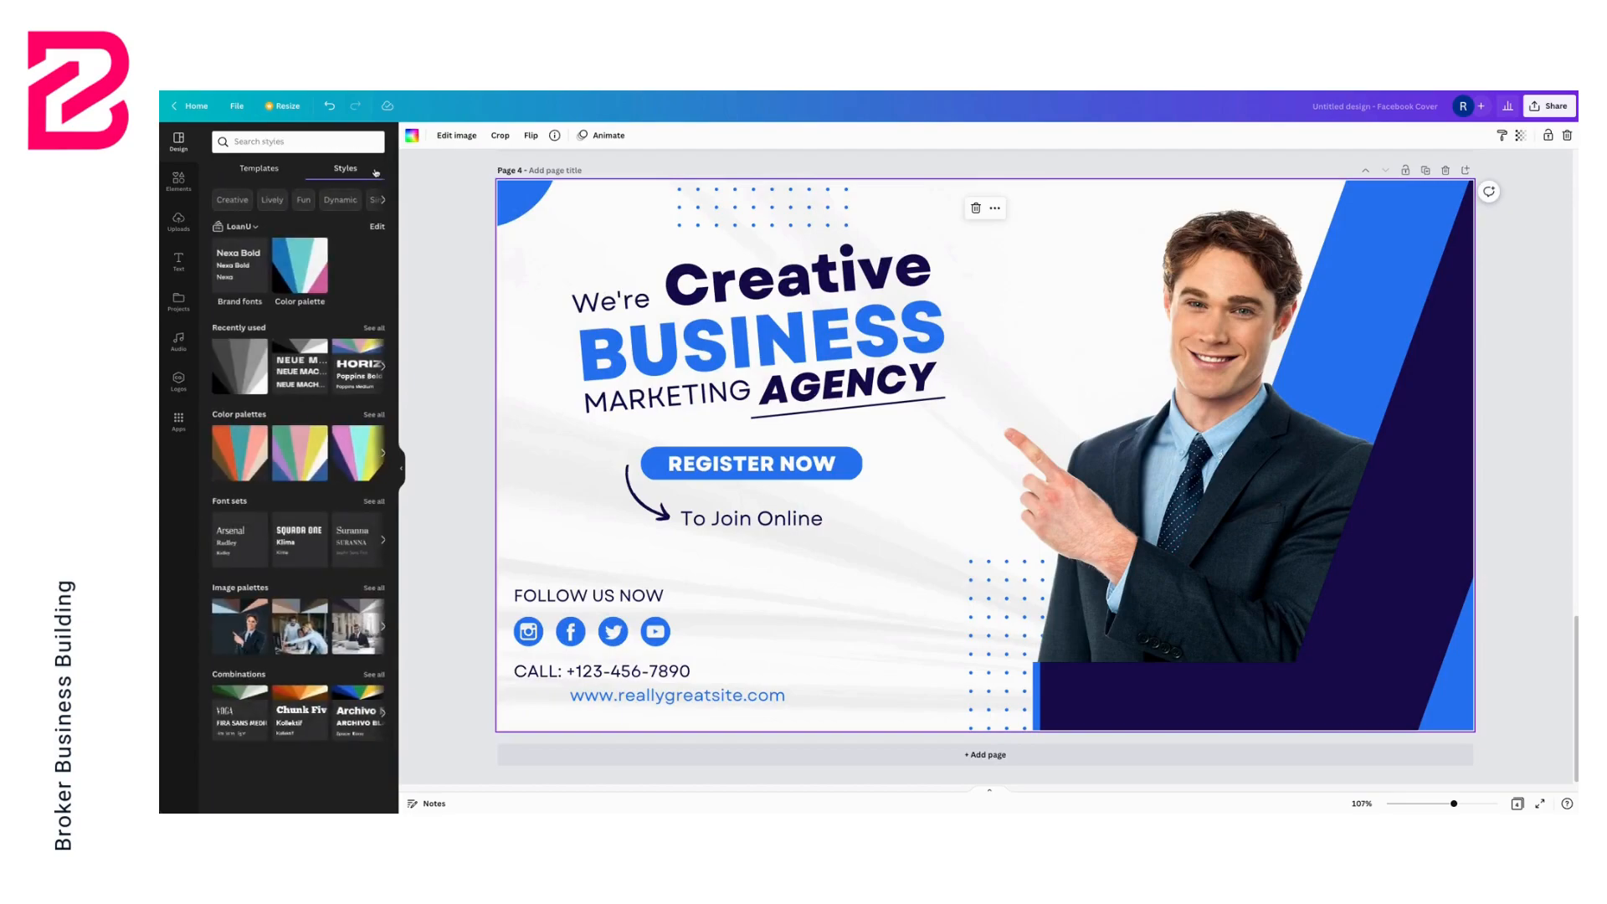
left_click(325, 268)
left_click(325, 267)
left_click(325, 268)
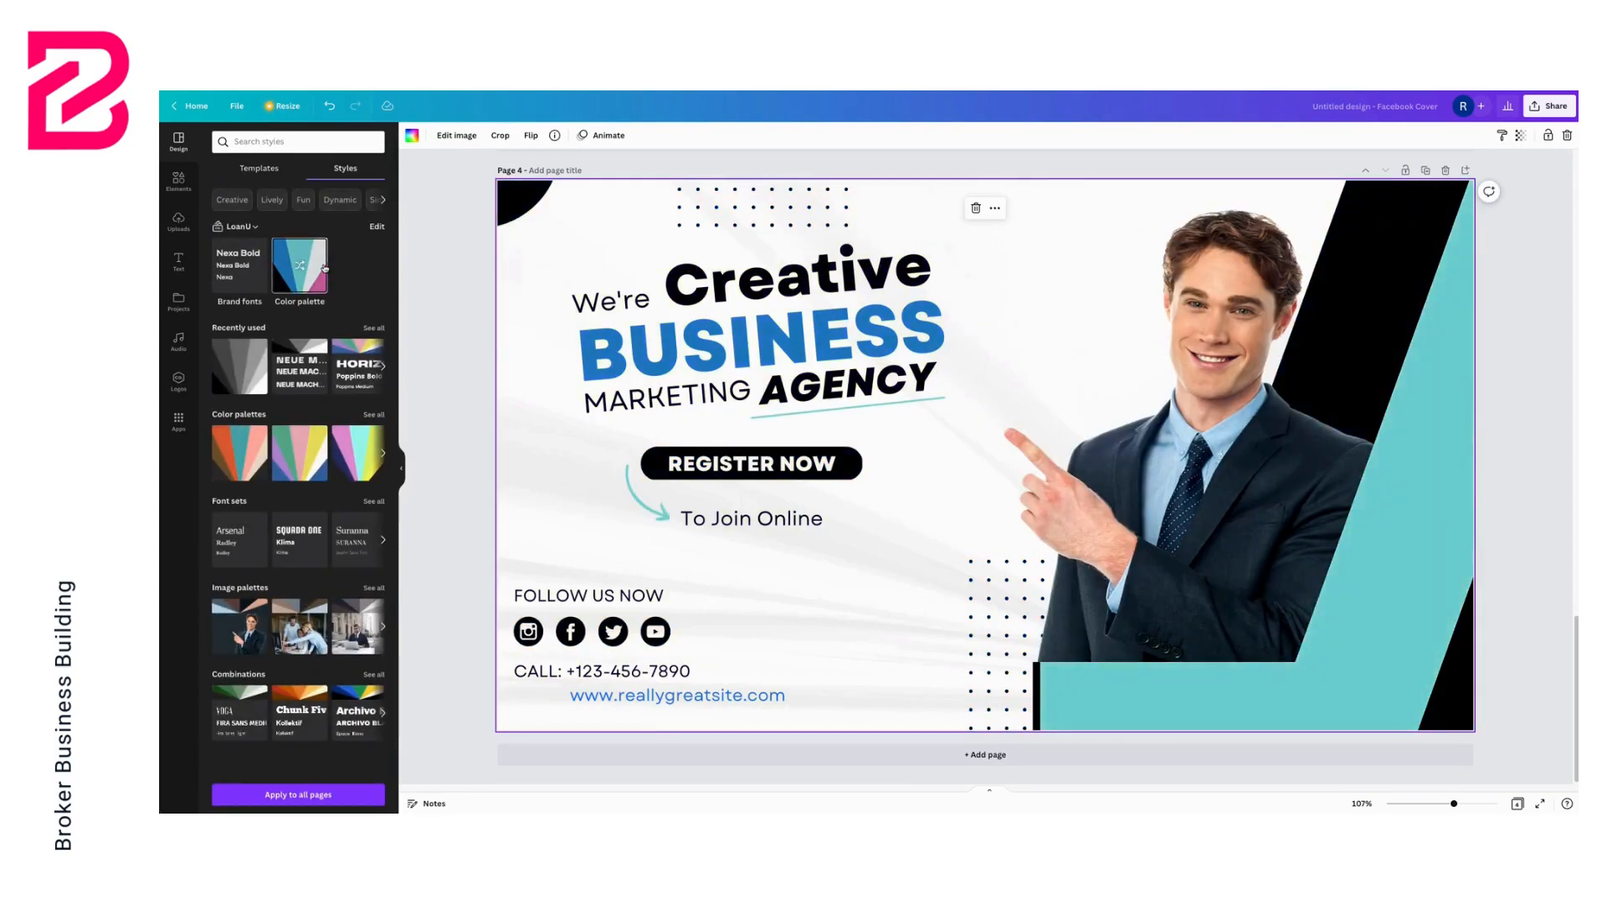
left_click(325, 268)
left_click(325, 268)
left_click(325, 268)
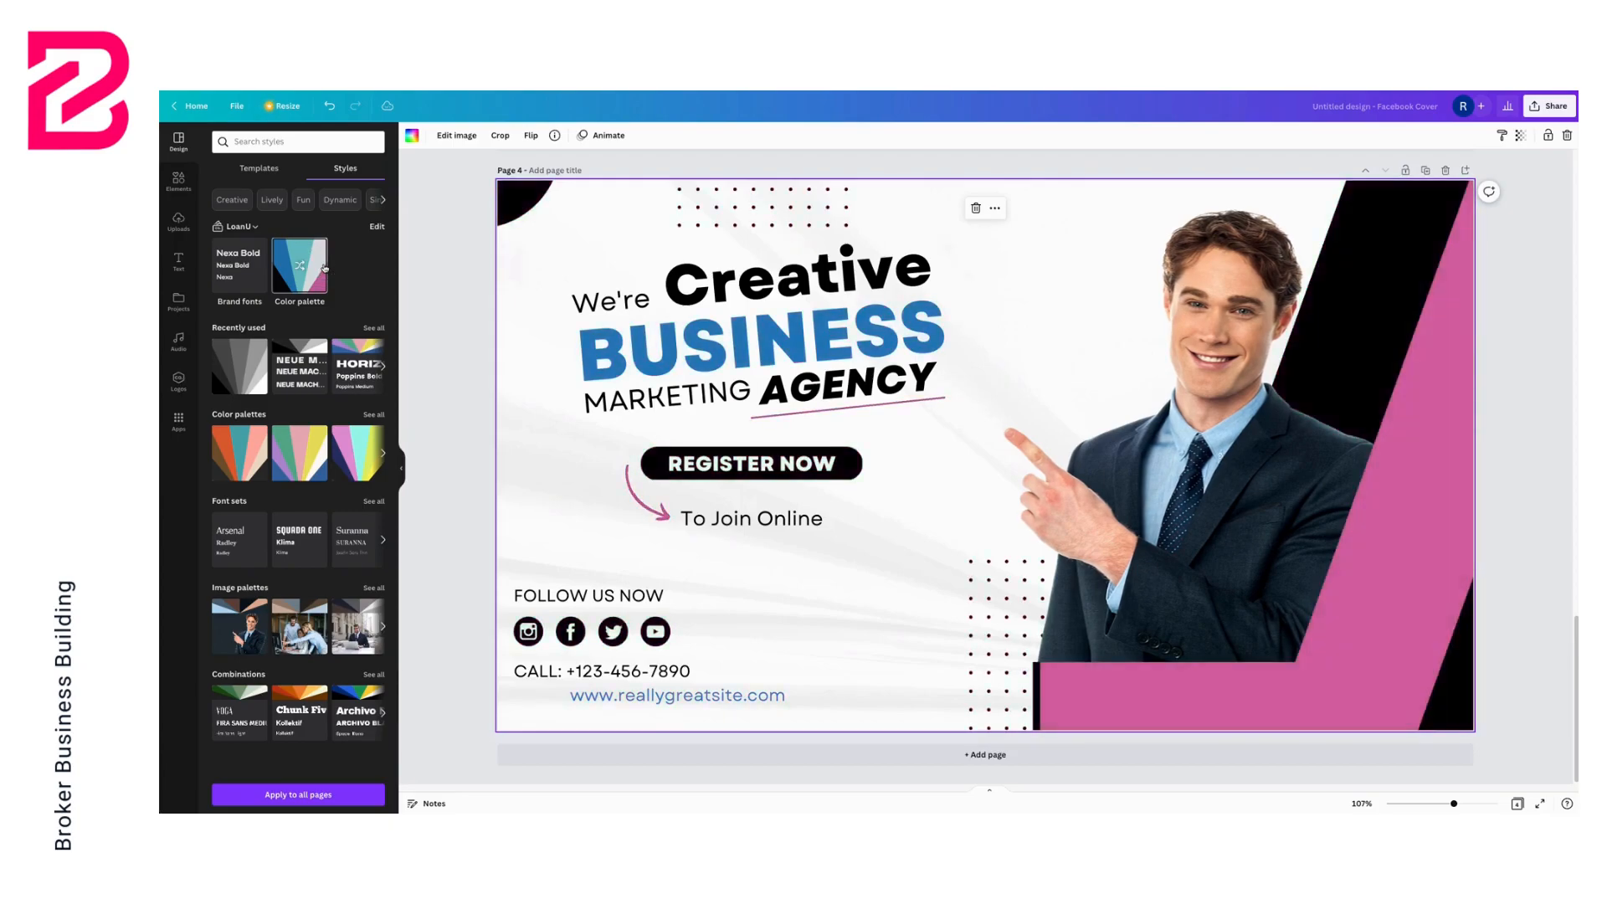
left_click(324, 268)
left_click(324, 268)
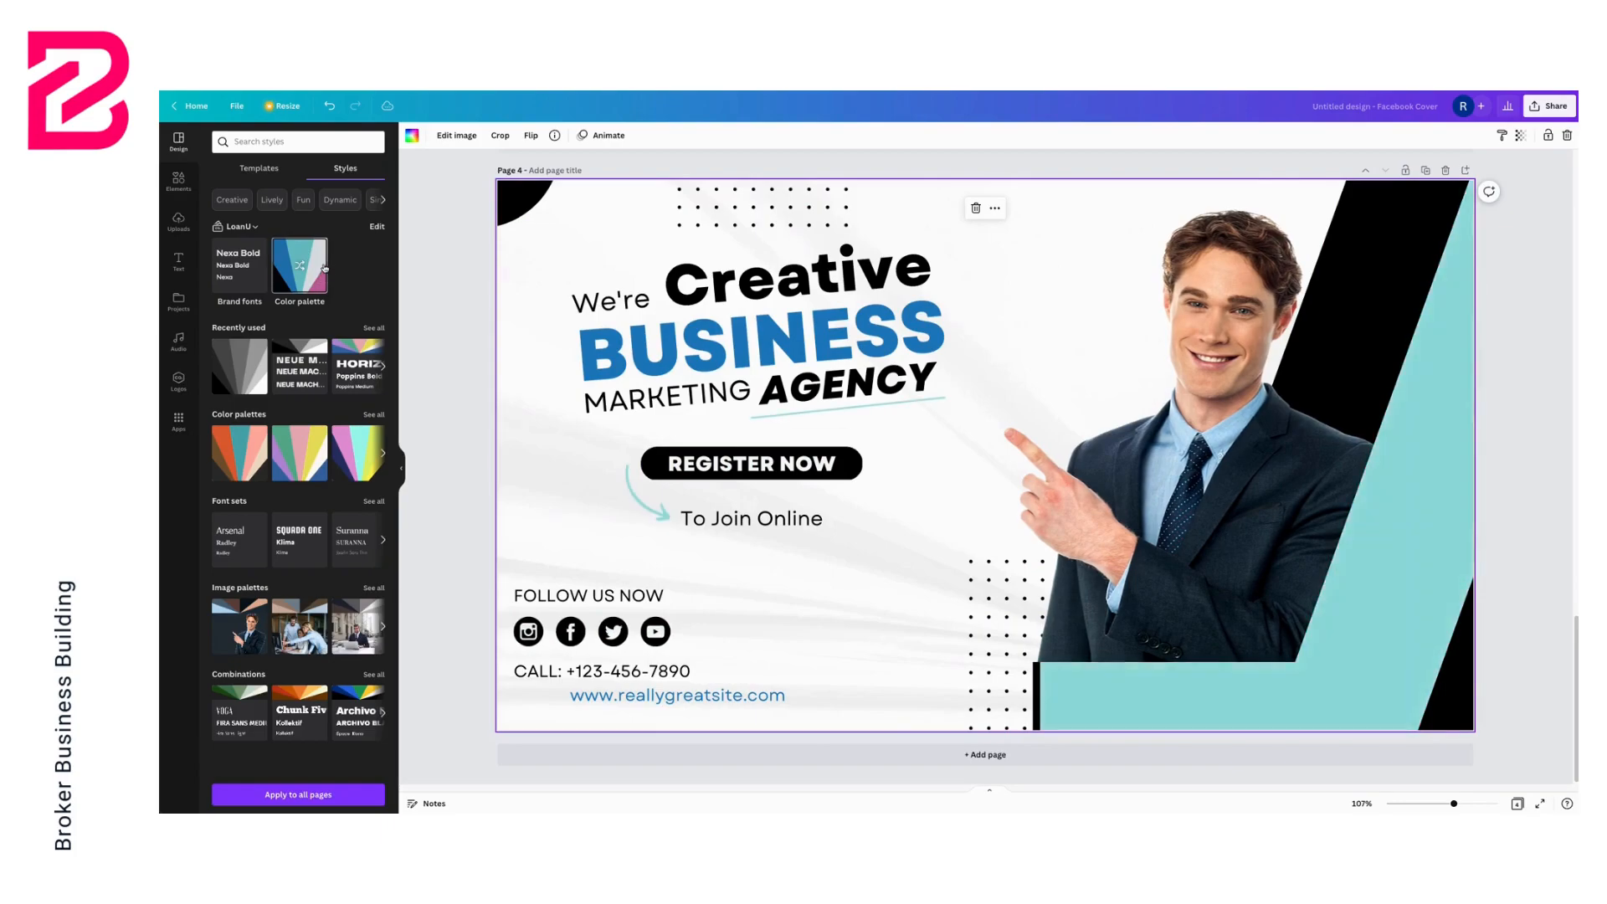